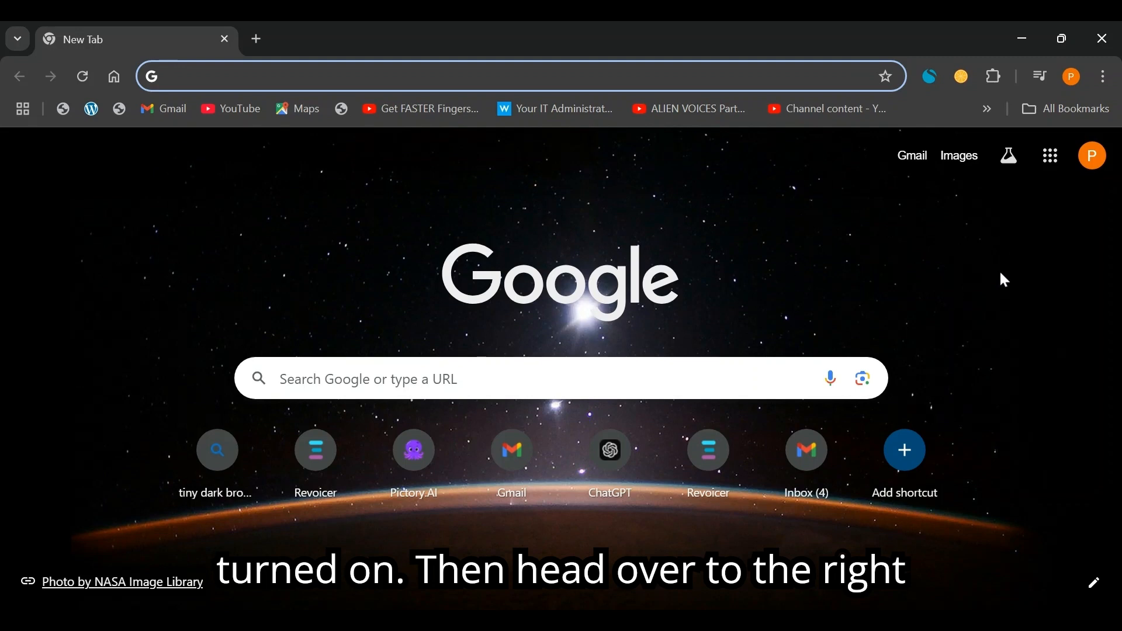
- Open Google Sheets from the list of Google apps
{"action": "left_click", "coordinate": [1052, 157]}
{"action": "scroll", "coordinate": [1009, 330], "scroll_direction": "down", "scroll_amount": 8}
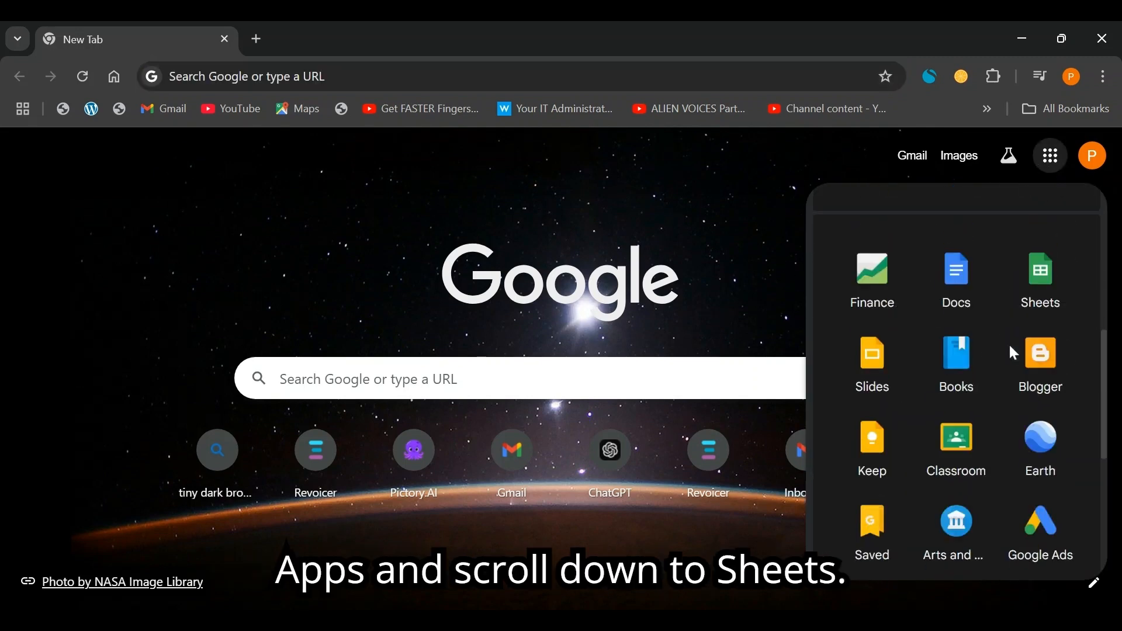
{"action": "left_click", "coordinate": [1041, 277]}
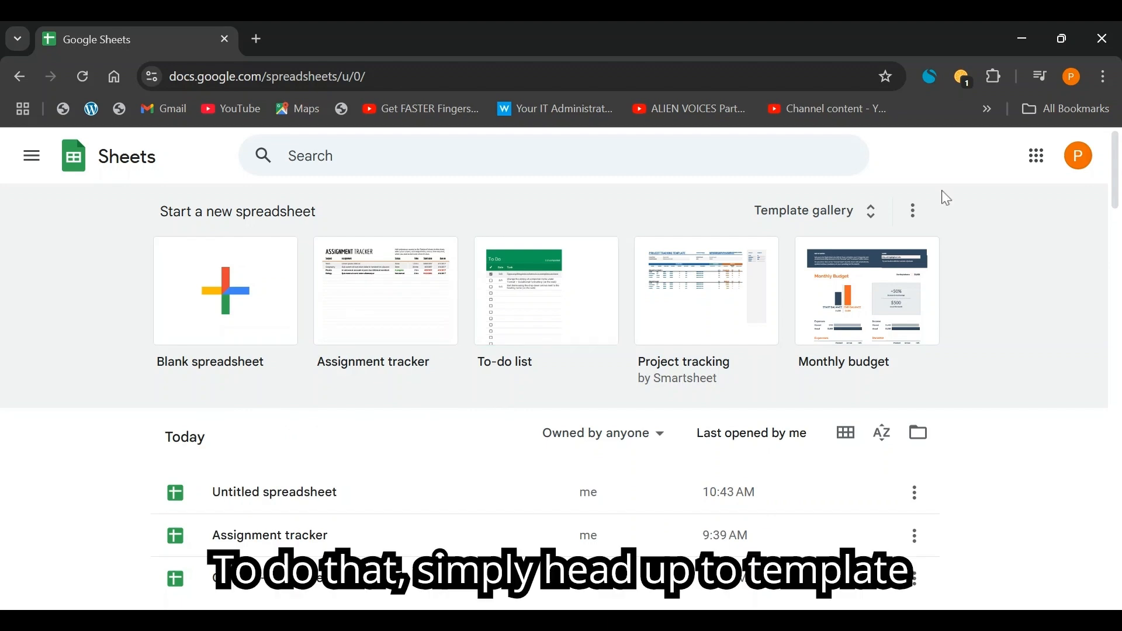
- Create a new spreadsheet from the Assignment tracker template in the template gallery
{"action": "left_click", "coordinate": [822, 213]}
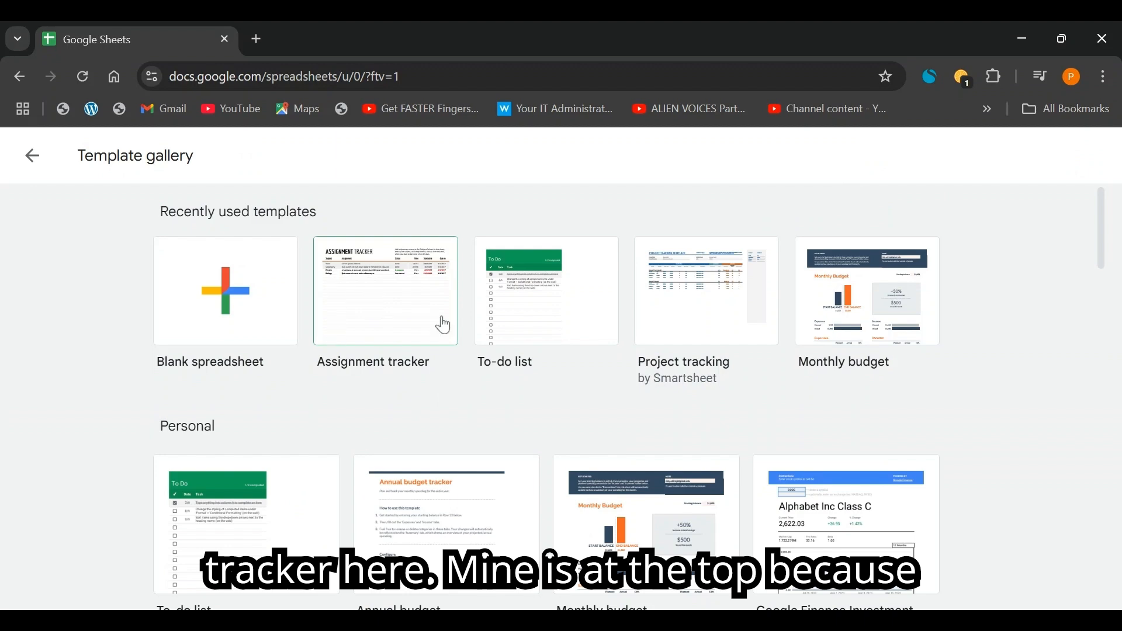
{"action": "scroll", "coordinate": [420, 343], "scroll_direction": "down", "scroll_amount": 3}
{"action": "scroll", "coordinate": [483, 345], "scroll_direction": "up", "scroll_amount": 3}
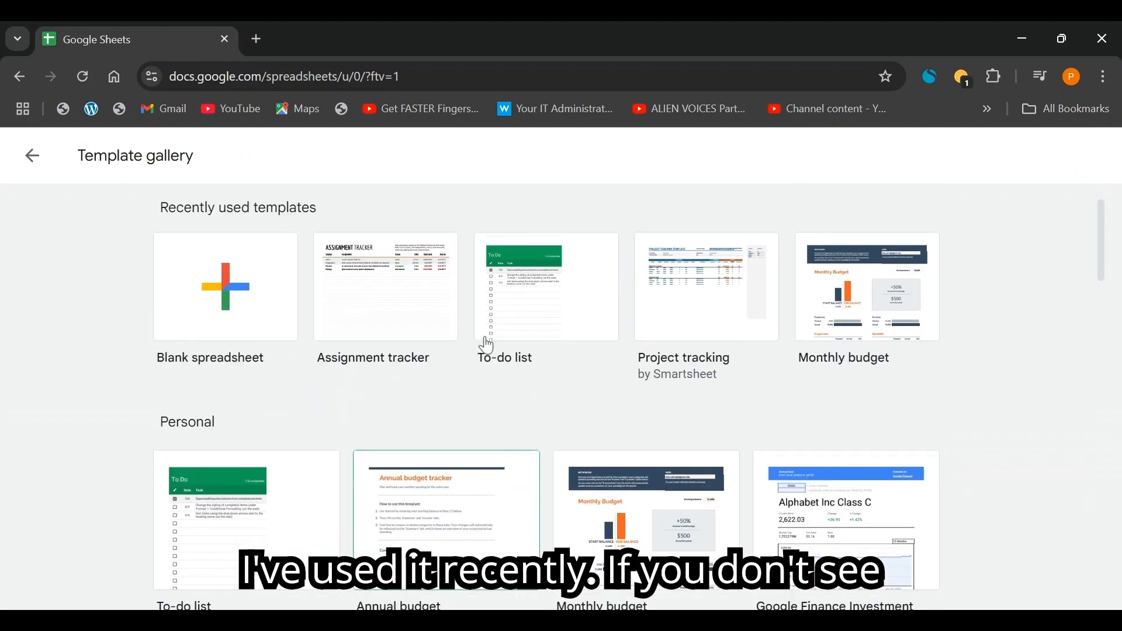
{"action": "scroll", "coordinate": [584, 335], "scroll_direction": "down", "scroll_amount": 4}
{"action": "scroll", "coordinate": [632, 327], "scroll_direction": "down", "scroll_amount": 4}
{"action": "scroll", "coordinate": [637, 344], "scroll_direction": "up", "scroll_amount": 9}
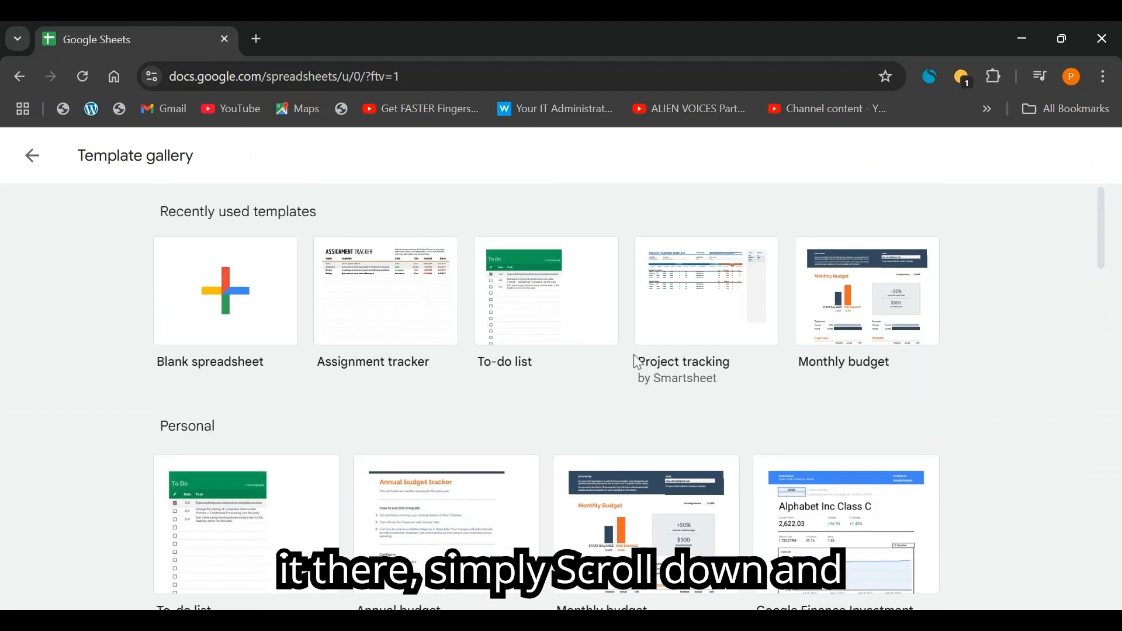
{"action": "left_click", "coordinate": [347, 313]}
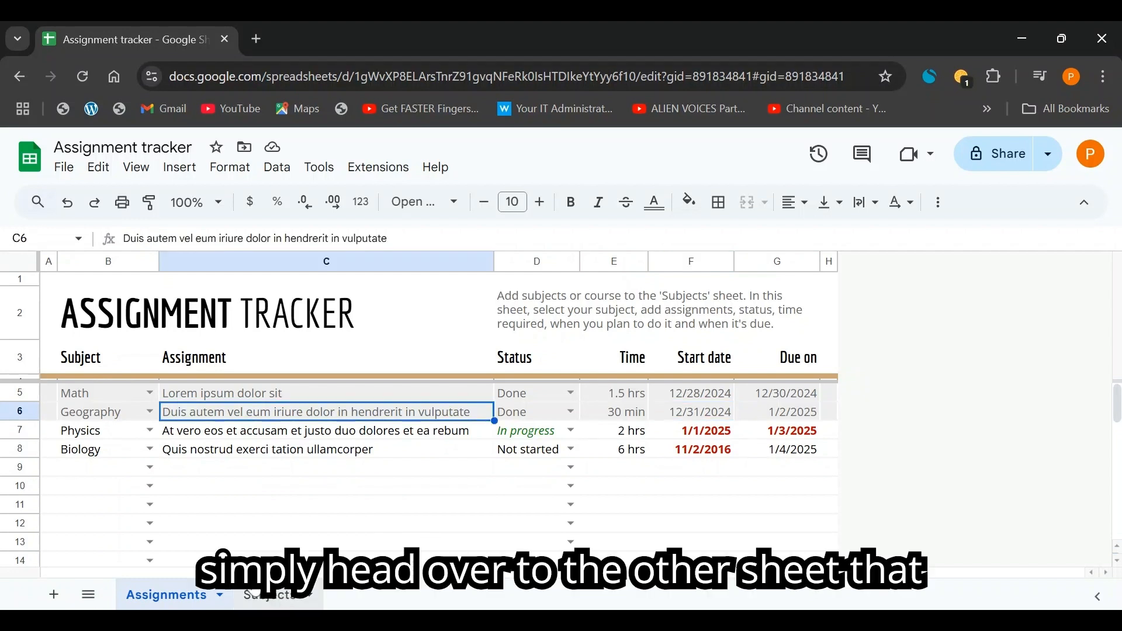
- Try replacing the subject Math in cell B5 of the Subjects sheet, and undo the edit
{"action": "left_click", "coordinate": [253, 596]}
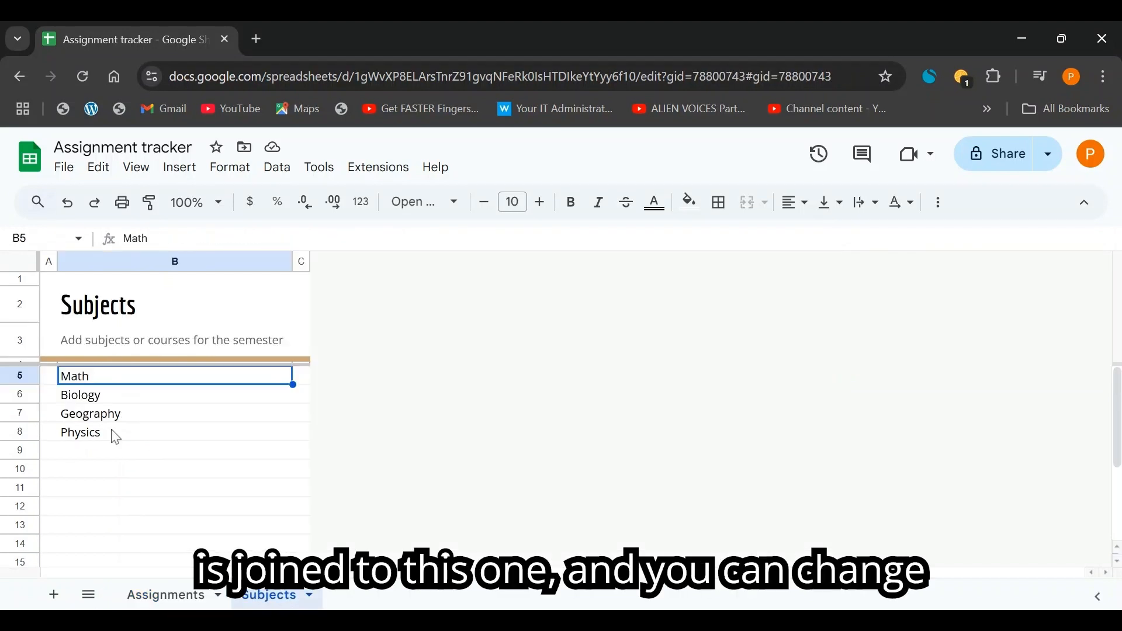
{"action": "double_click", "coordinate": [92, 378]}
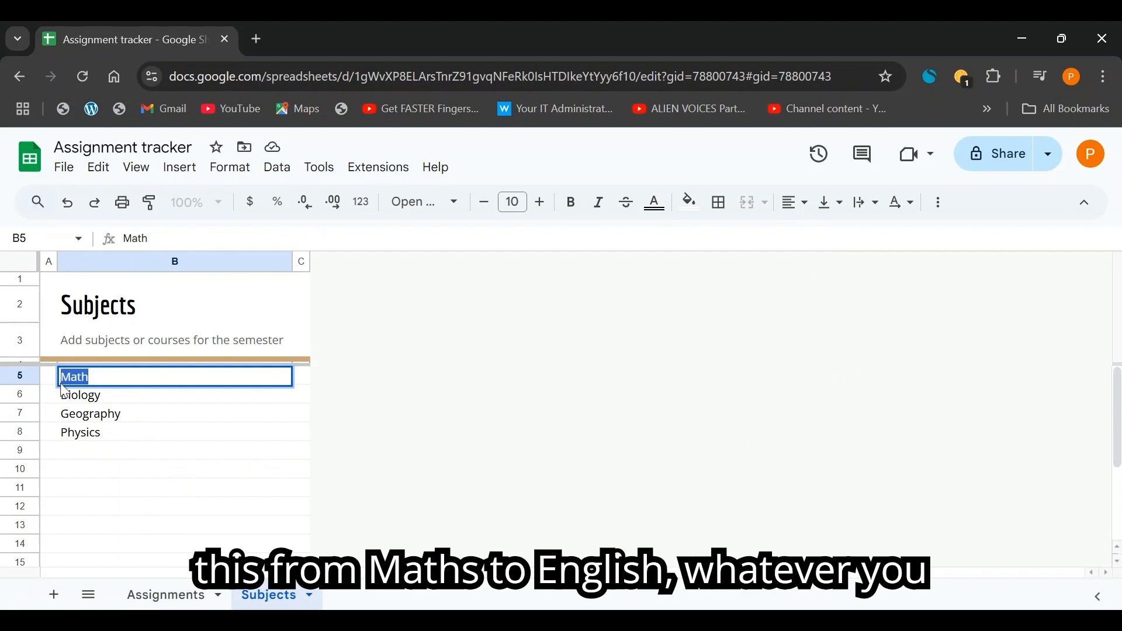
{"action": "type", "text": "E"}
{"action": "key", "text": "BackSpace"}
{"action": "key", "text": "BackSpace"}
{"action": "key", "text": "BackSpace"}
{"action": "type", "text": "E"}
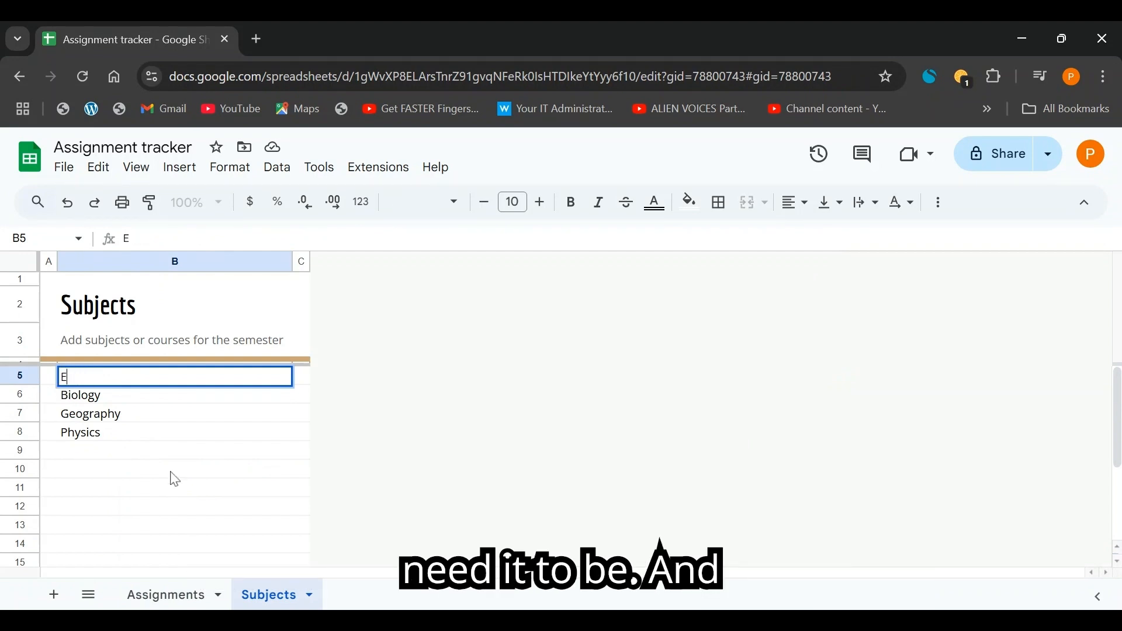
{"action": "left_click", "coordinate": [172, 475]}
{"action": "key", "text": "ctrl+z"}
- On the Assignments sheet, examine the Math row's assignment text, status options, time entry and start date calendar, plus the Geography row's time
{"action": "left_click", "coordinate": [212, 606]}
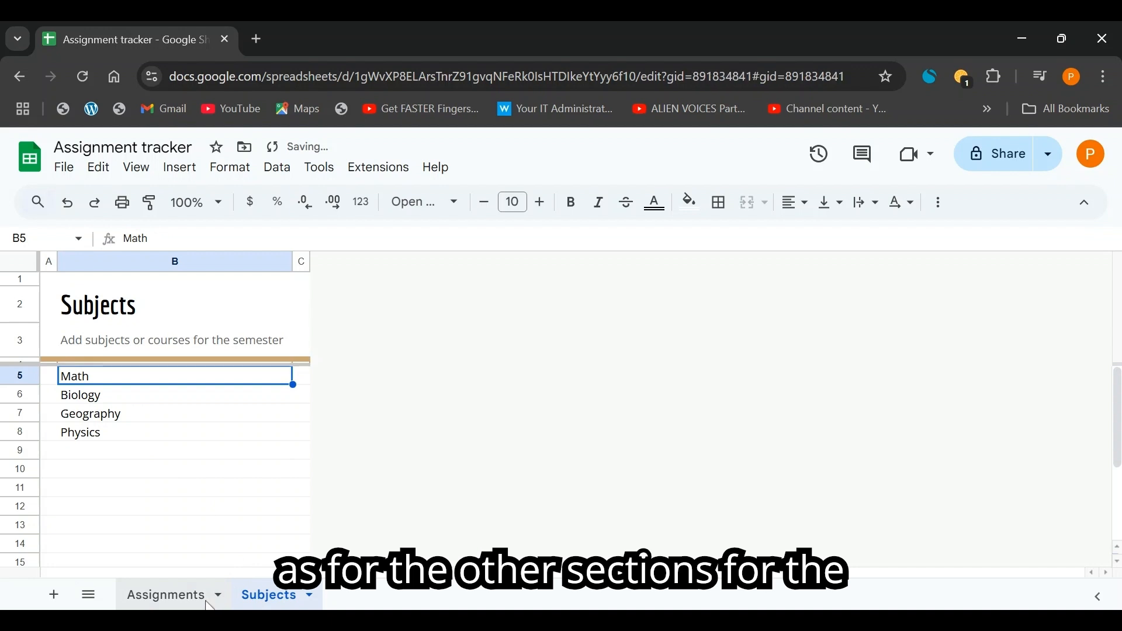
{"action": "left_click", "coordinate": [251, 397]}
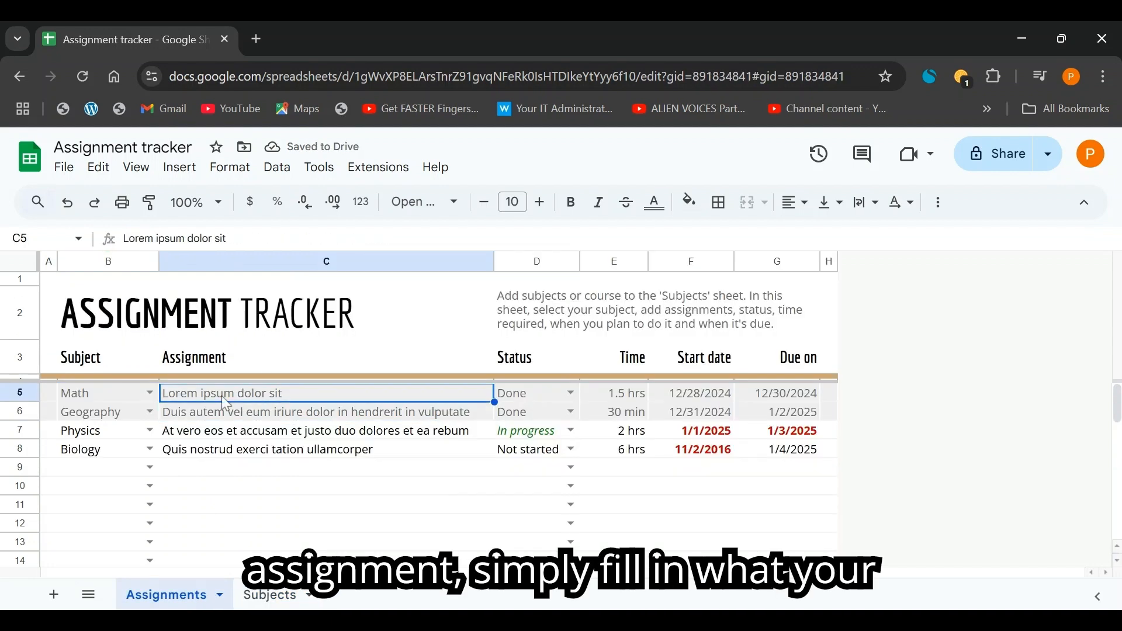
{"action": "left_click", "coordinate": [572, 394]}
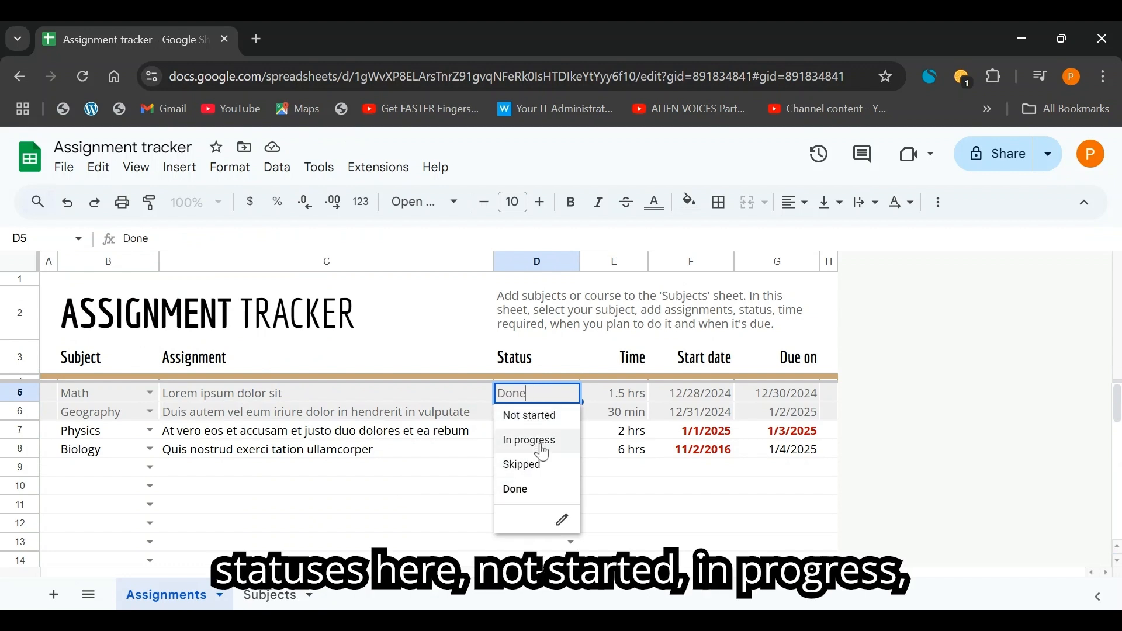
{"action": "left_click", "coordinate": [607, 470]}
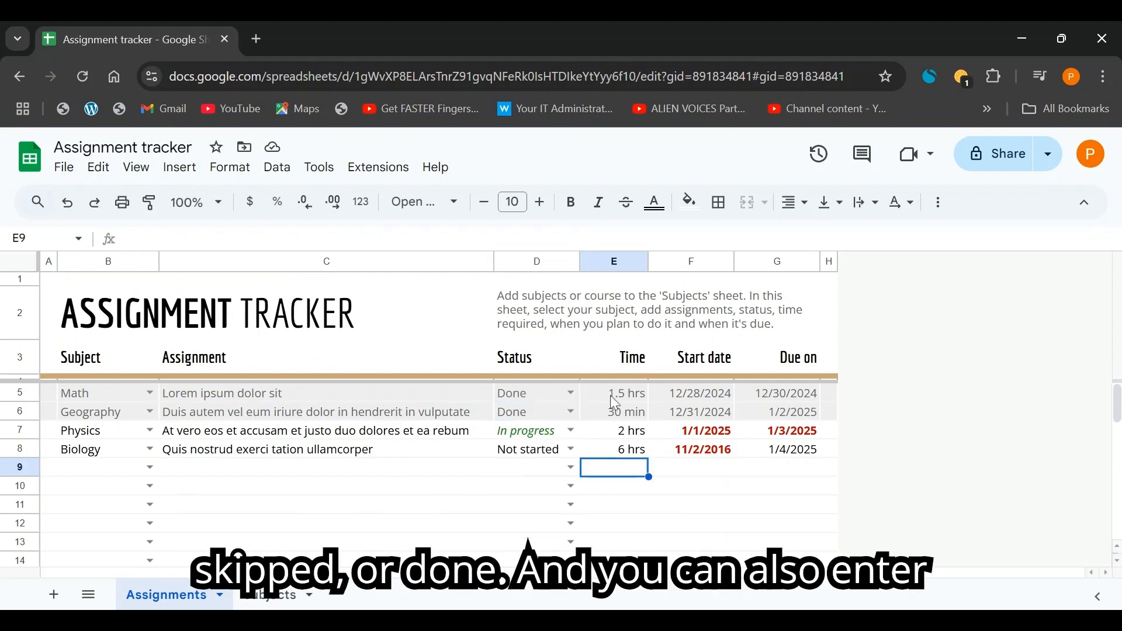
{"action": "left_click", "coordinate": [610, 395]}
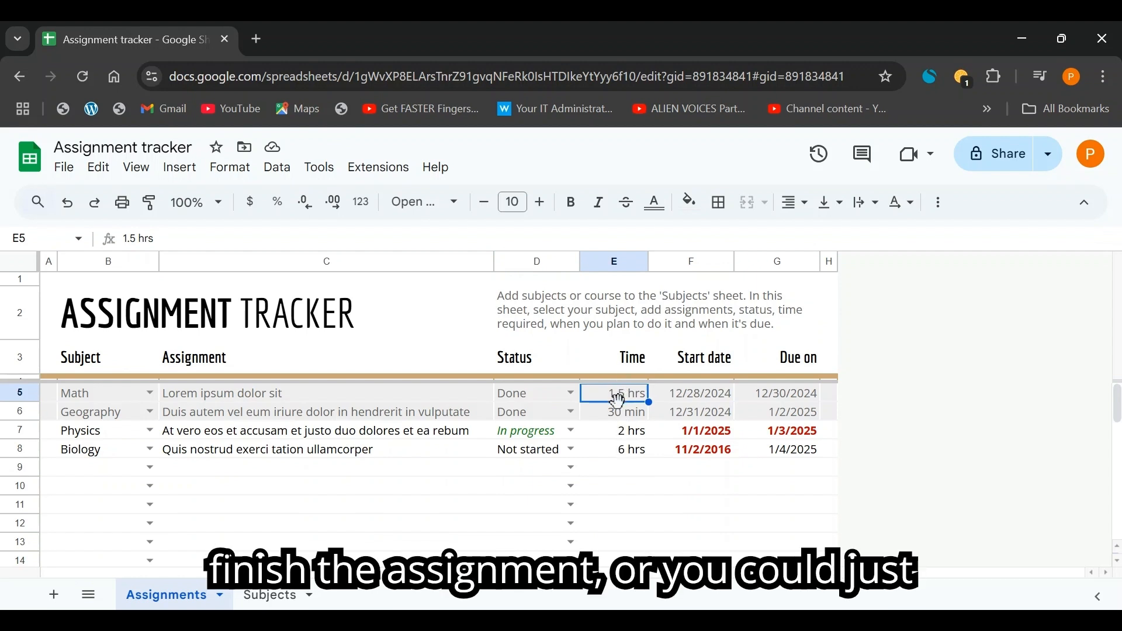
{"action": "left_click", "coordinate": [628, 414]}
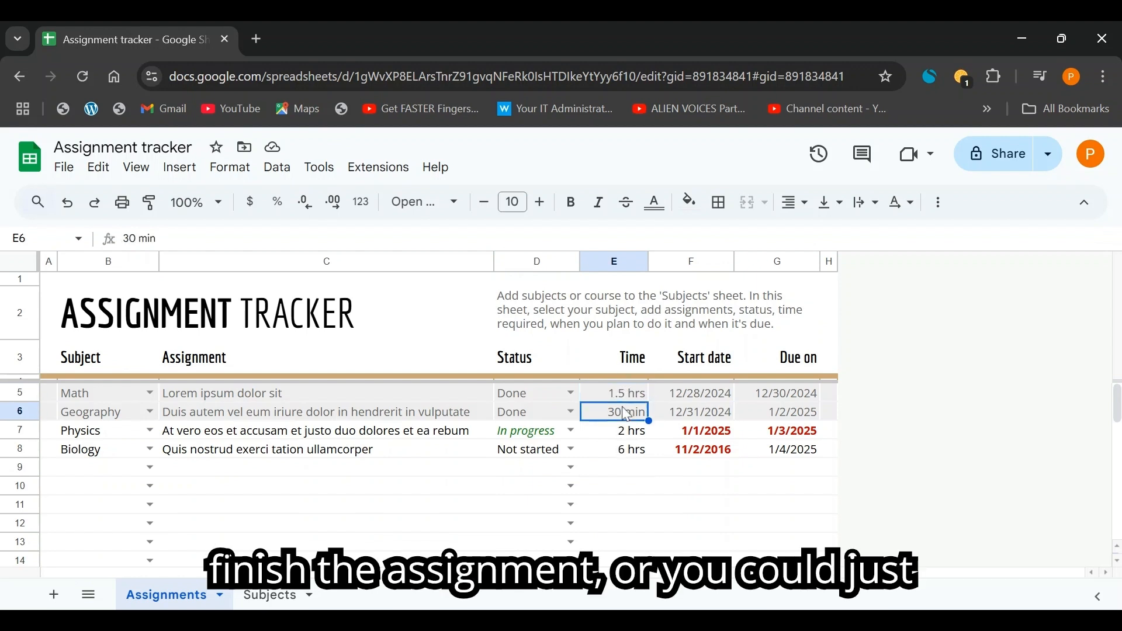
{"action": "left_click", "coordinate": [692, 400]}
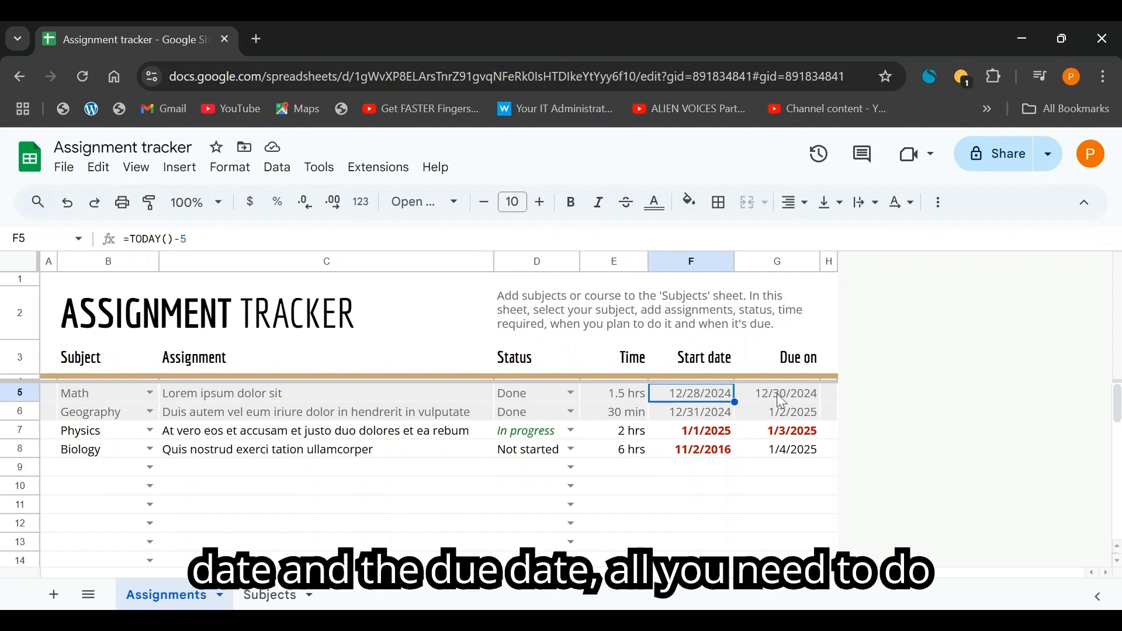
{"action": "double_click", "coordinate": [715, 400]}
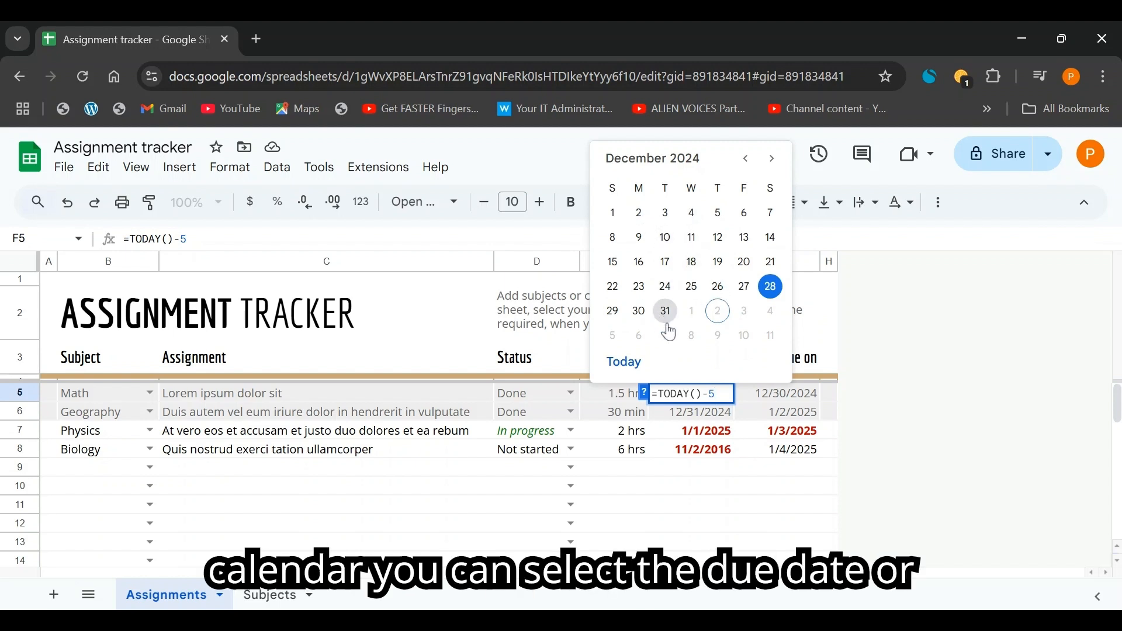
{"action": "key", "text": "Return"}
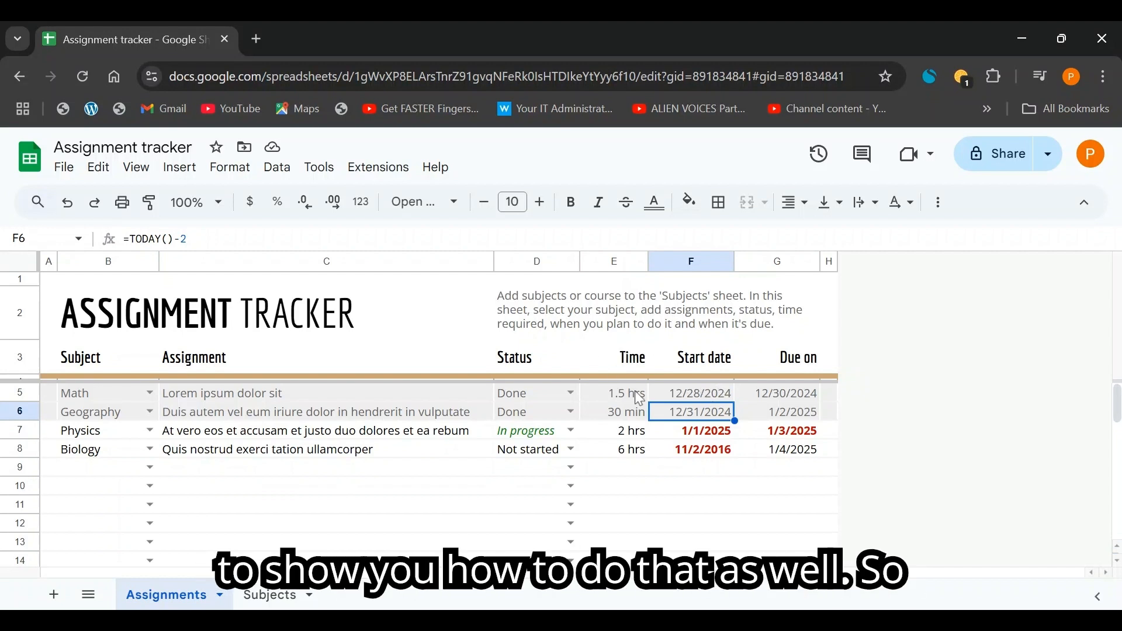
- Return to the Sheets home page and create a blank spreadsheet
{"action": "left_click", "coordinate": [20, 76]}
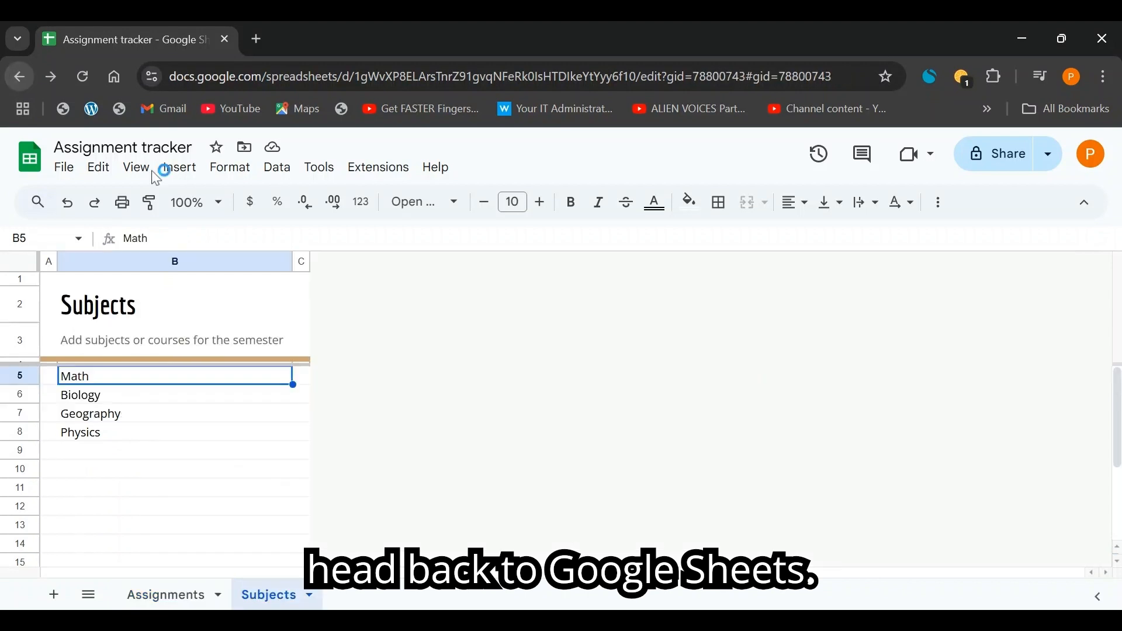
{"action": "left_click", "coordinate": [20, 77]}
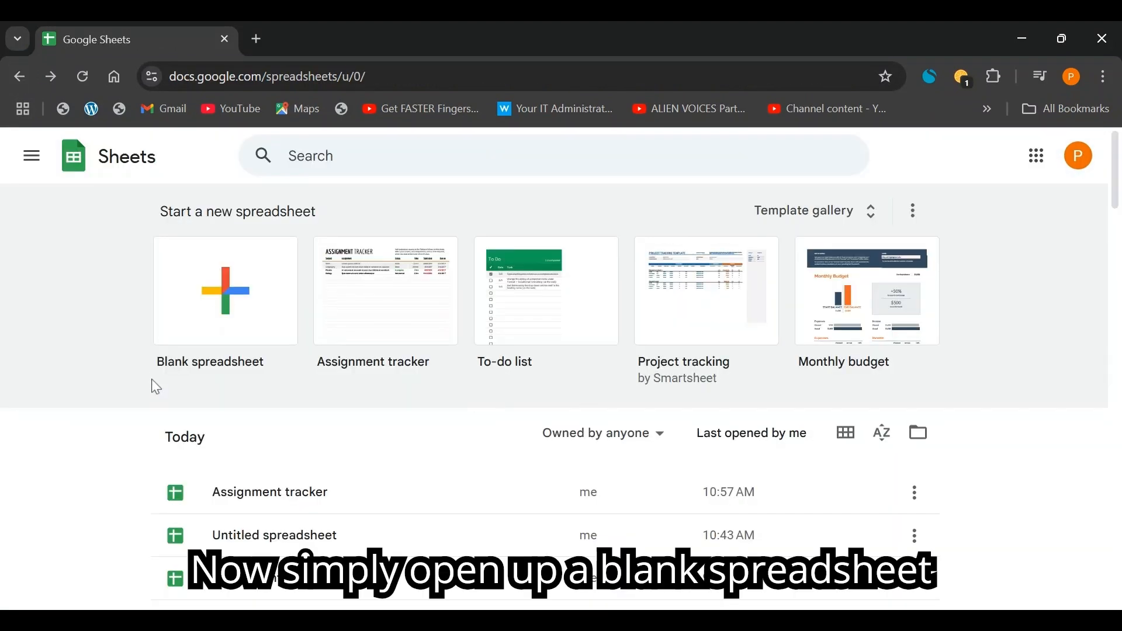
{"action": "left_click", "coordinate": [225, 278]}
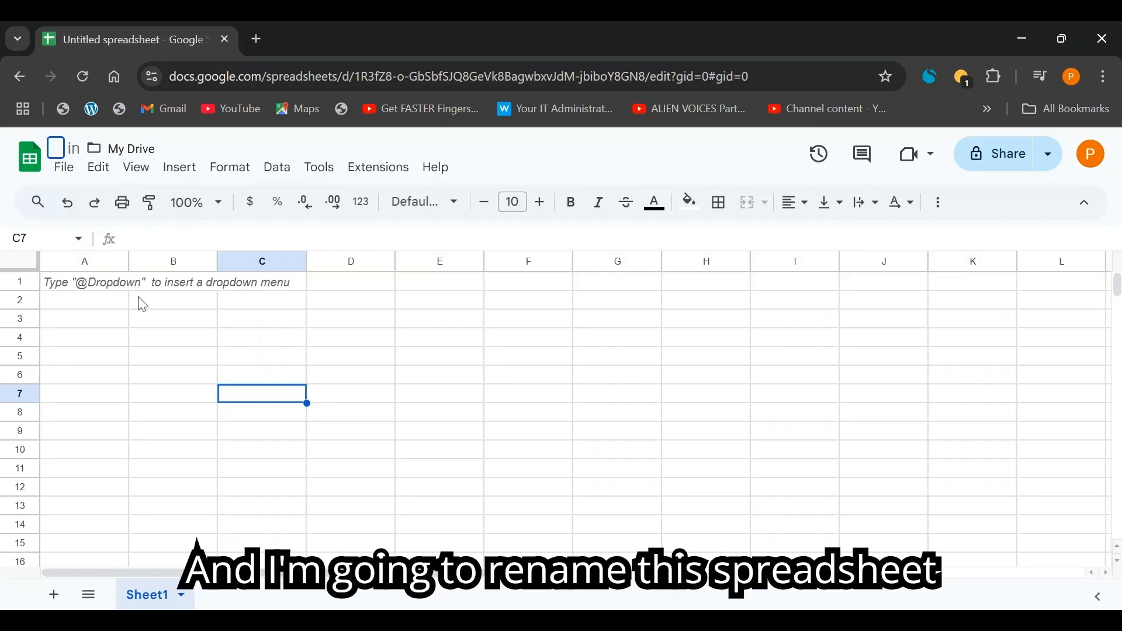
- Rename the new spreadsheet as Assignment Tracker
{"action": "type", "text": "Assignm"}
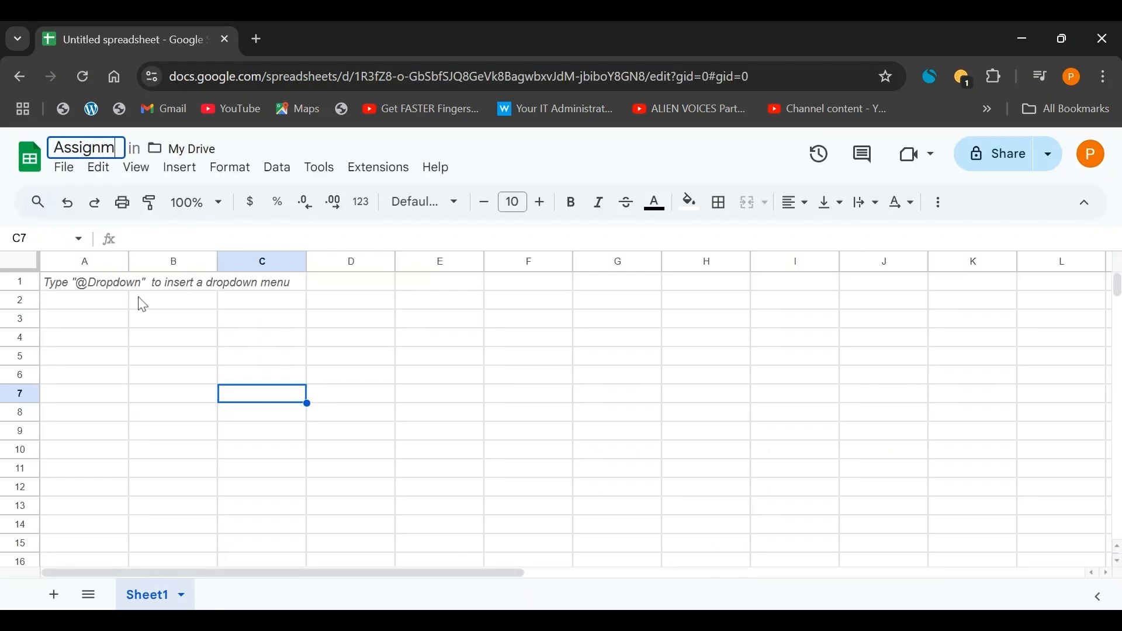
{"action": "type", "text": "ent Tracker"}
{"action": "key", "text": "Return"}
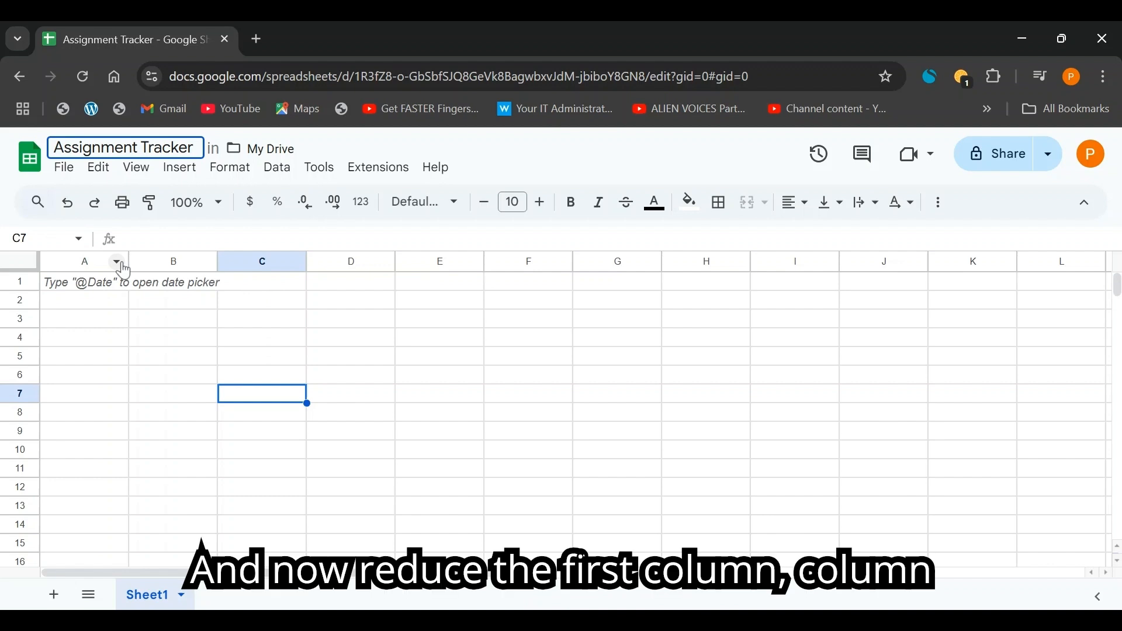
- Narrow column A to about checkbox width and insert checkboxes in cells A1:A15
{"action": "left_click_drag", "start_coordinate": [128, 261], "coordinate": [43, 541]}
{"action": "left_click", "coordinate": [190, 173]}
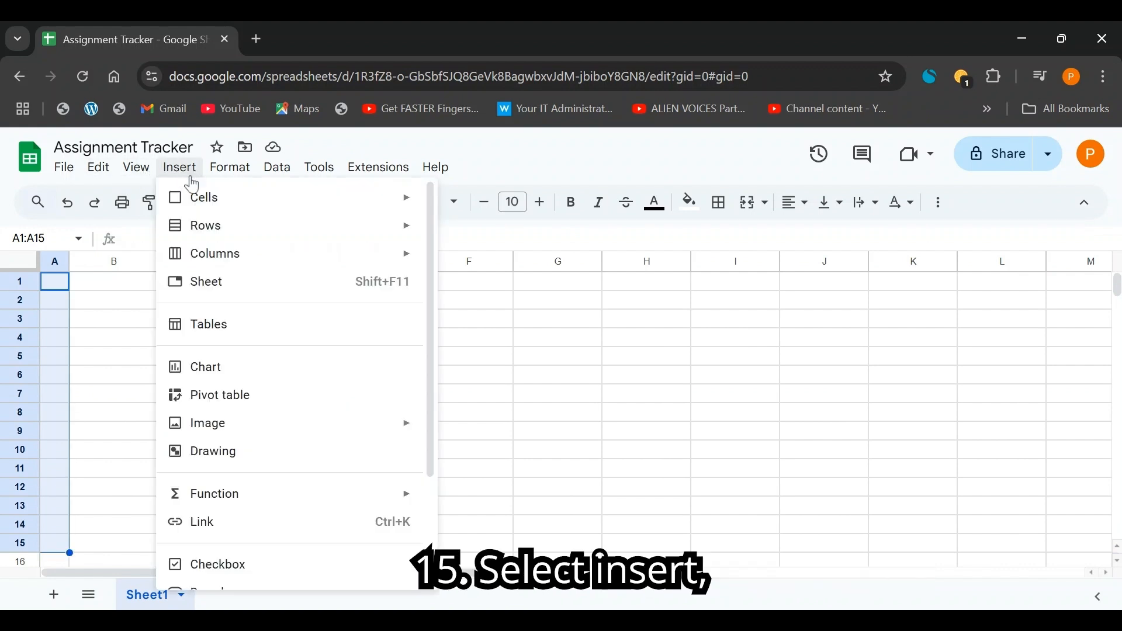
{"action": "scroll", "coordinate": [267, 416], "scroll_direction": "down", "scroll_amount": 2}
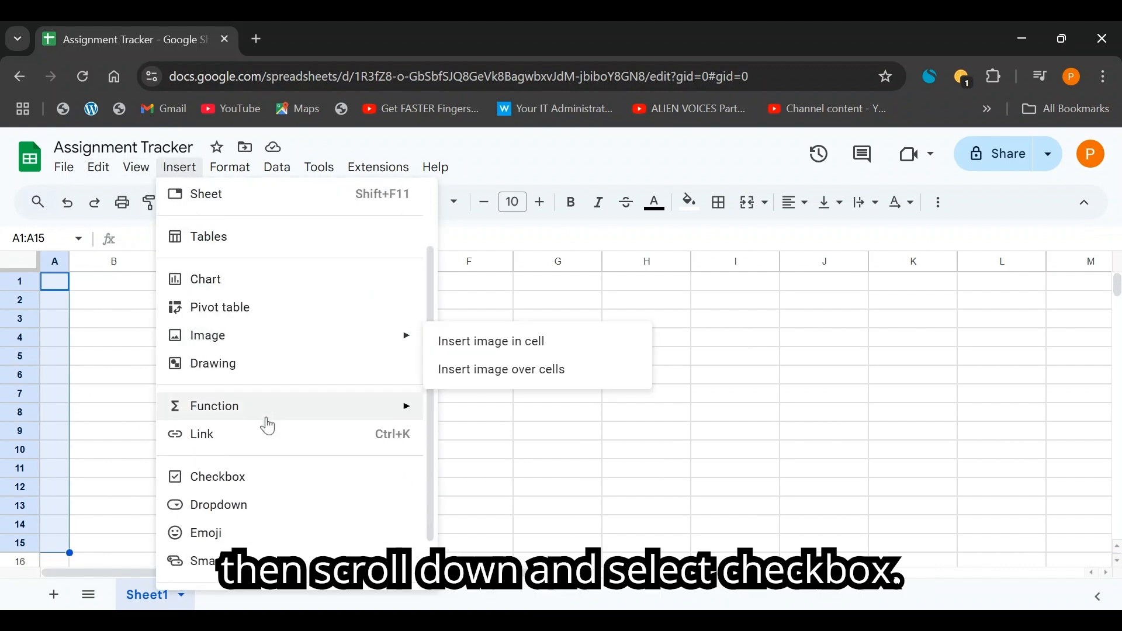
{"action": "left_click", "coordinate": [233, 489]}
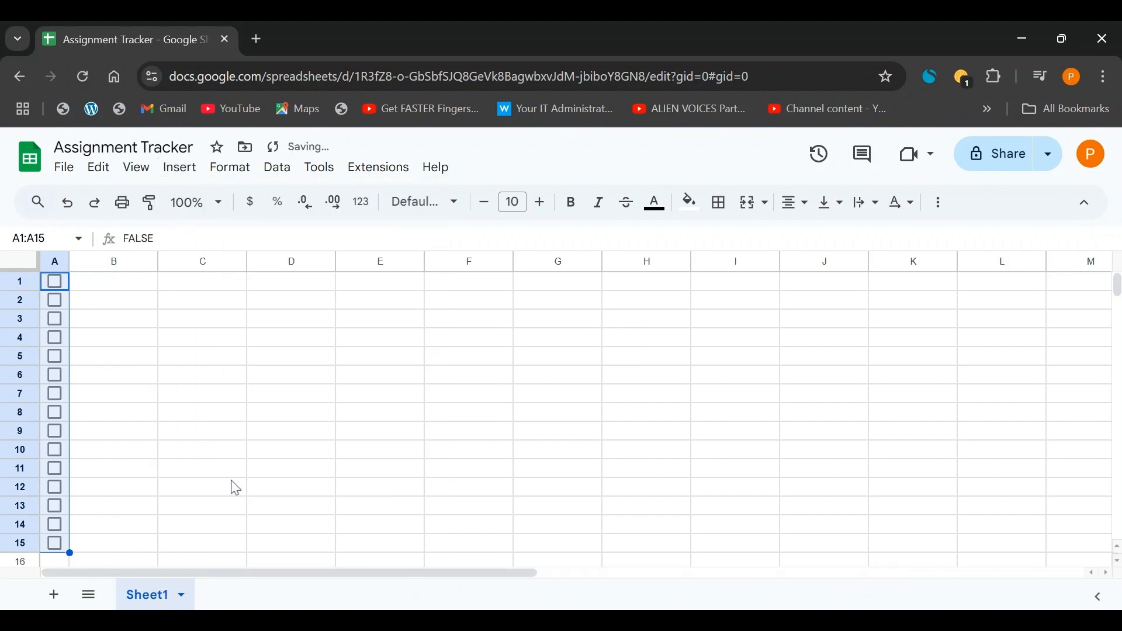
- Delete the checkbox from cell A1 so the first row is free for headers
{"action": "left_click", "coordinate": [56, 282]}
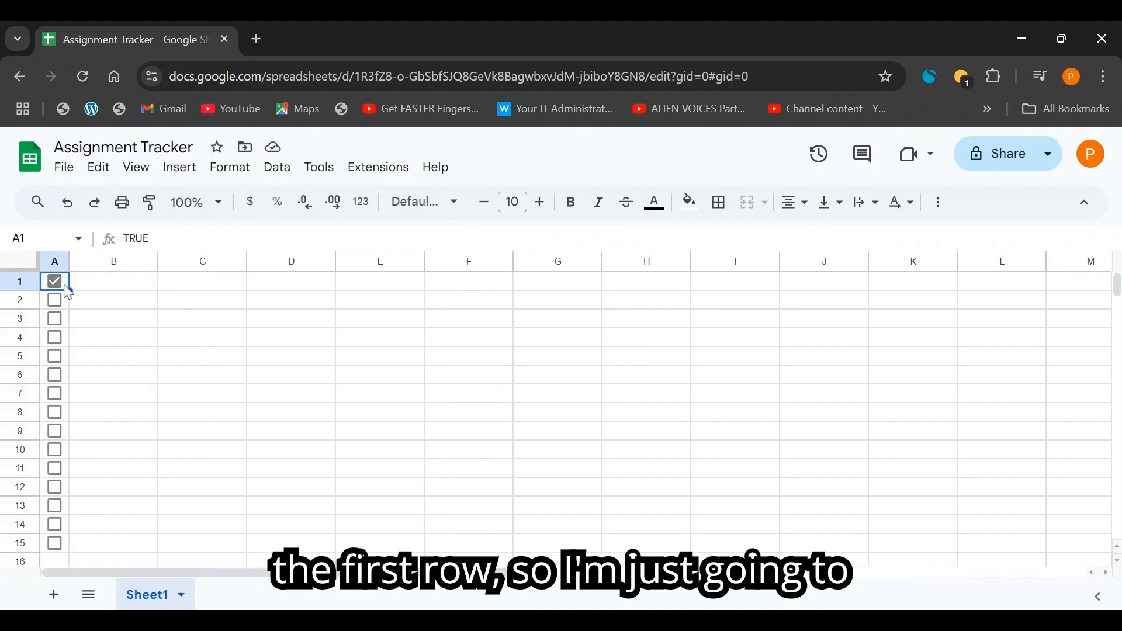
{"action": "left_click", "coordinate": [61, 286]}
{"action": "key", "text": "Delete"}
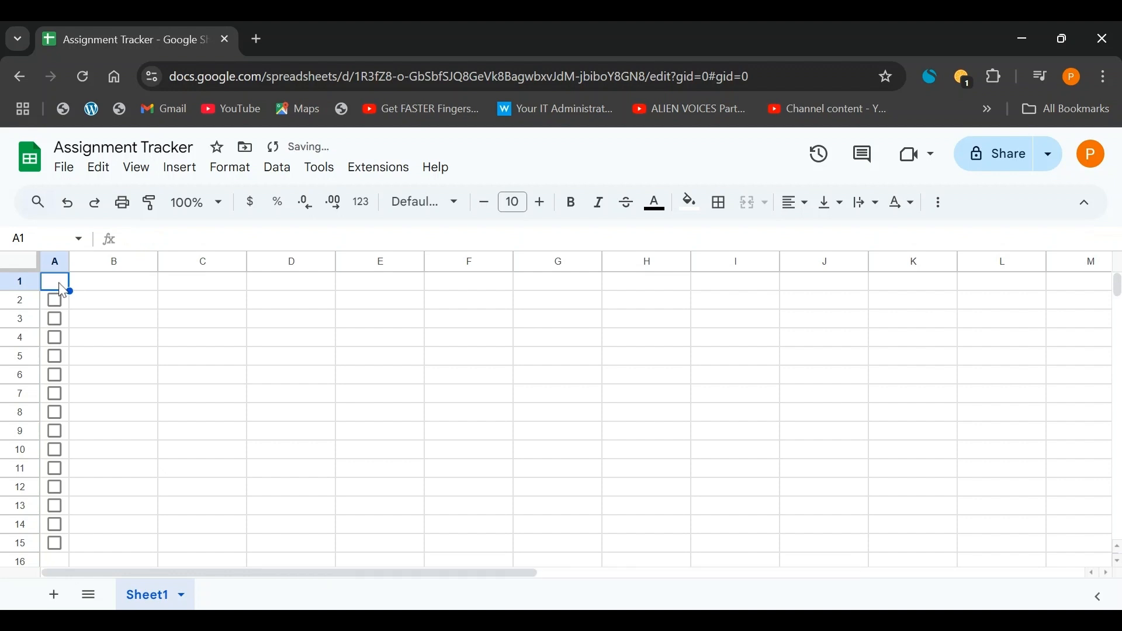
- Enter the column headers Assignment, Course and Status in cells B1, C1 and D1
{"action": "left_click", "coordinate": [121, 318]}
{"action": "left_click", "coordinate": [105, 283]}
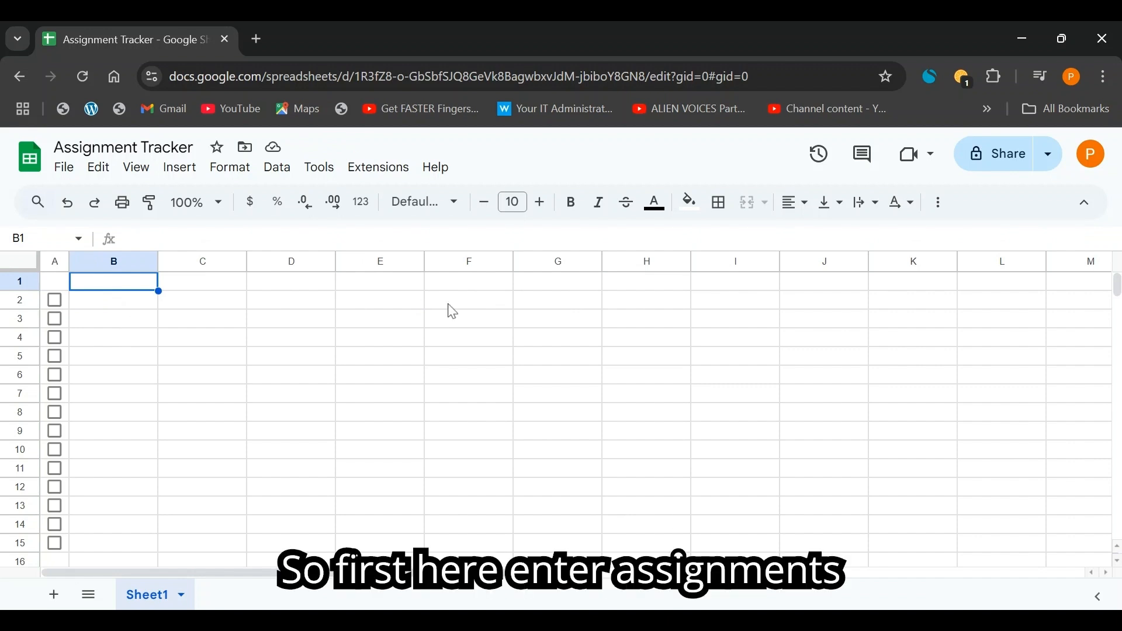
{"action": "type", "text": "Assignment"}
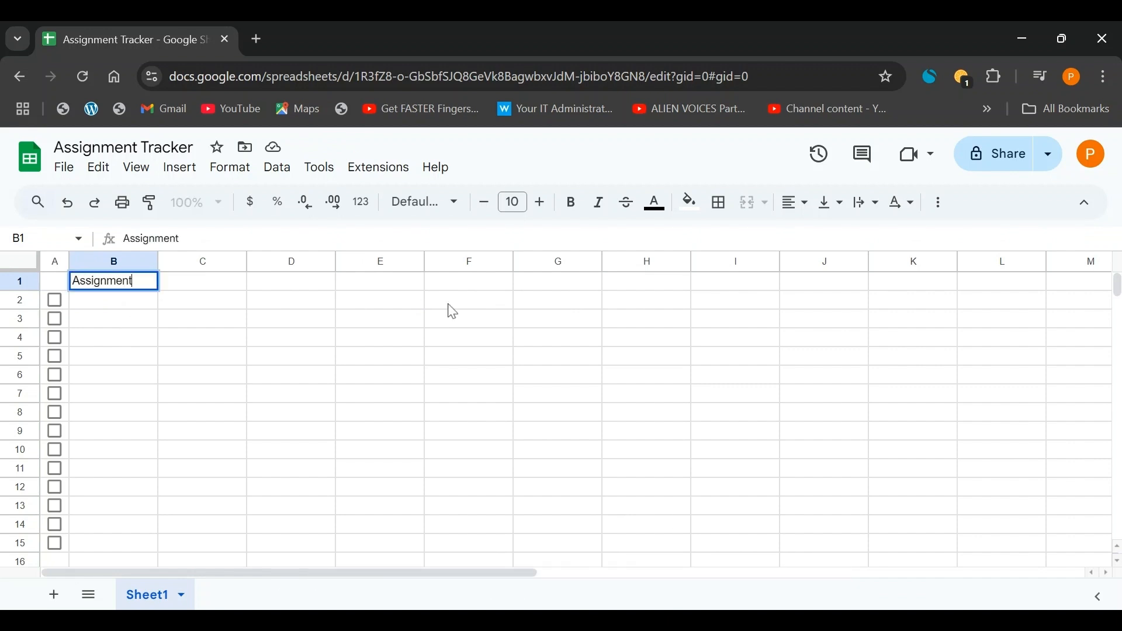
{"action": "left_click", "coordinate": [214, 286]}
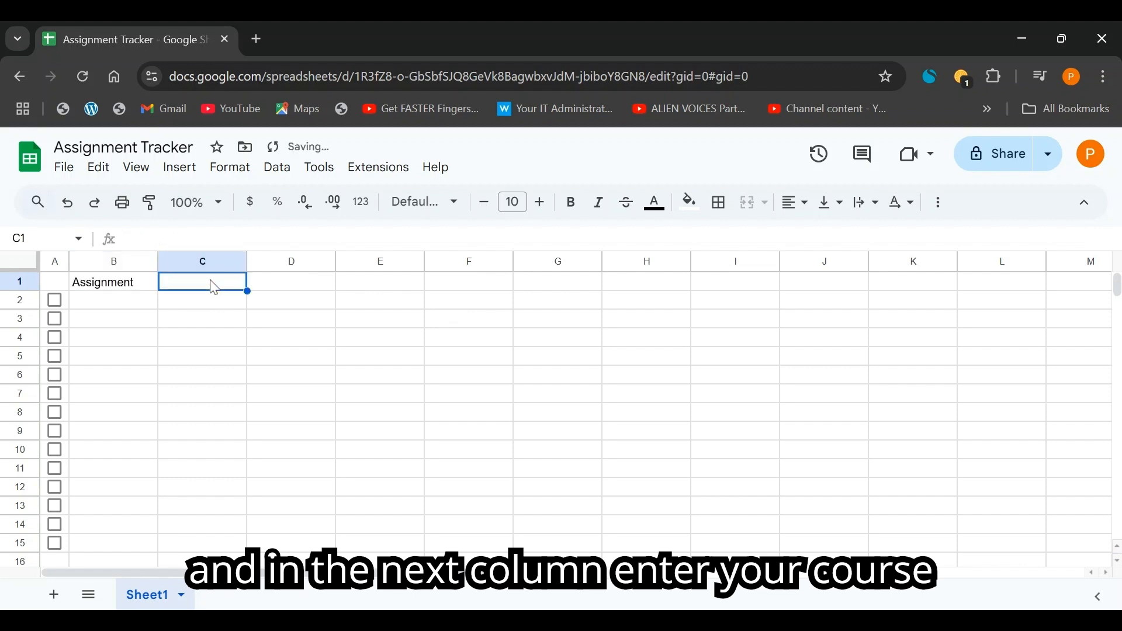
{"action": "type", "text": "Course"}
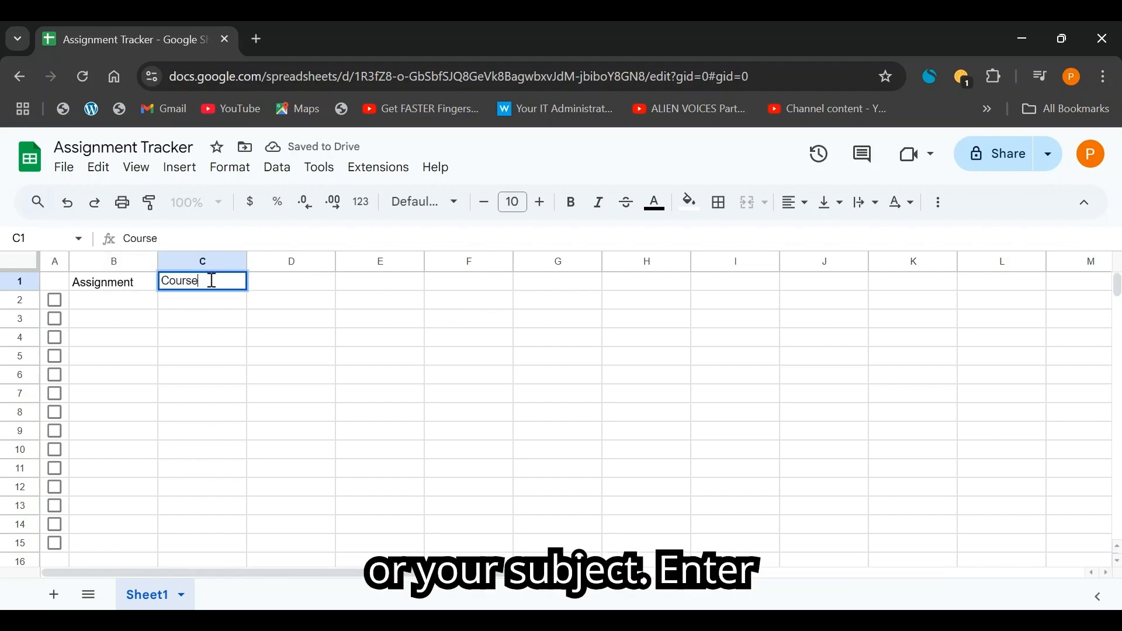
{"action": "left_click", "coordinate": [304, 291]}
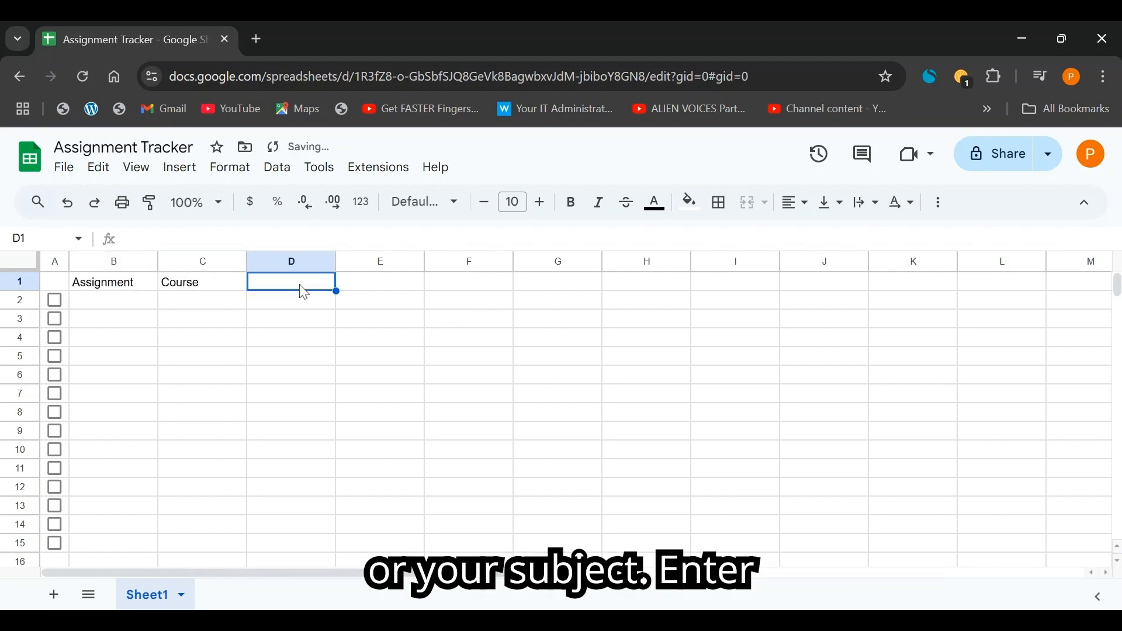
{"action": "type", "text": "Status"}
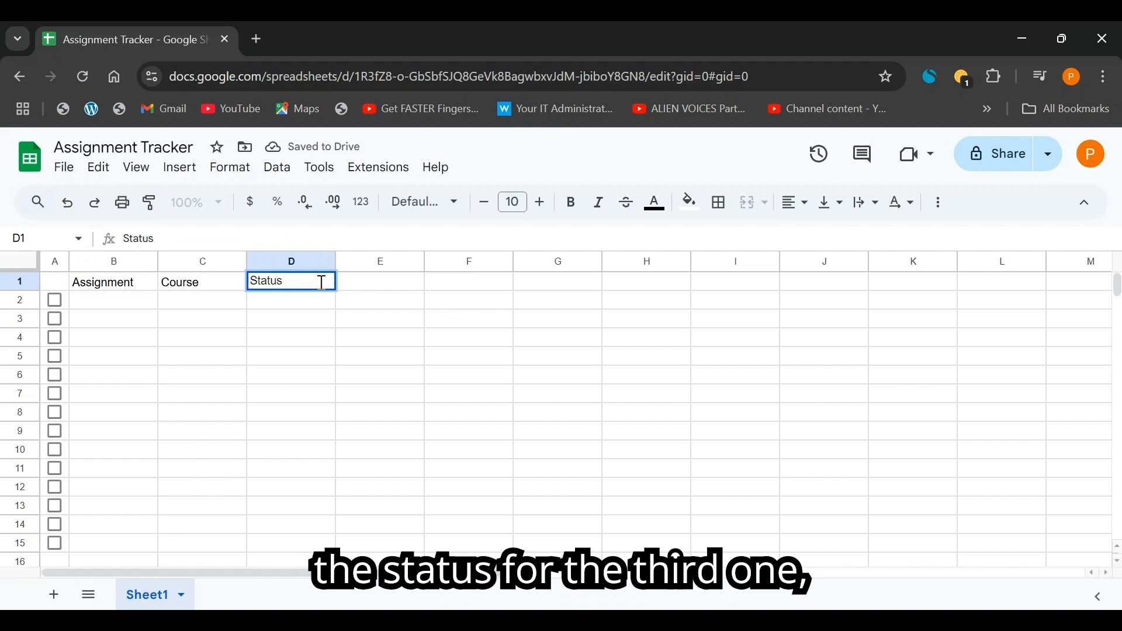
- Enter the column headers Due Date in cell E1 and Days Left in cell F1
{"action": "left_click", "coordinate": [357, 287]}
{"action": "type", "text": "Du"}
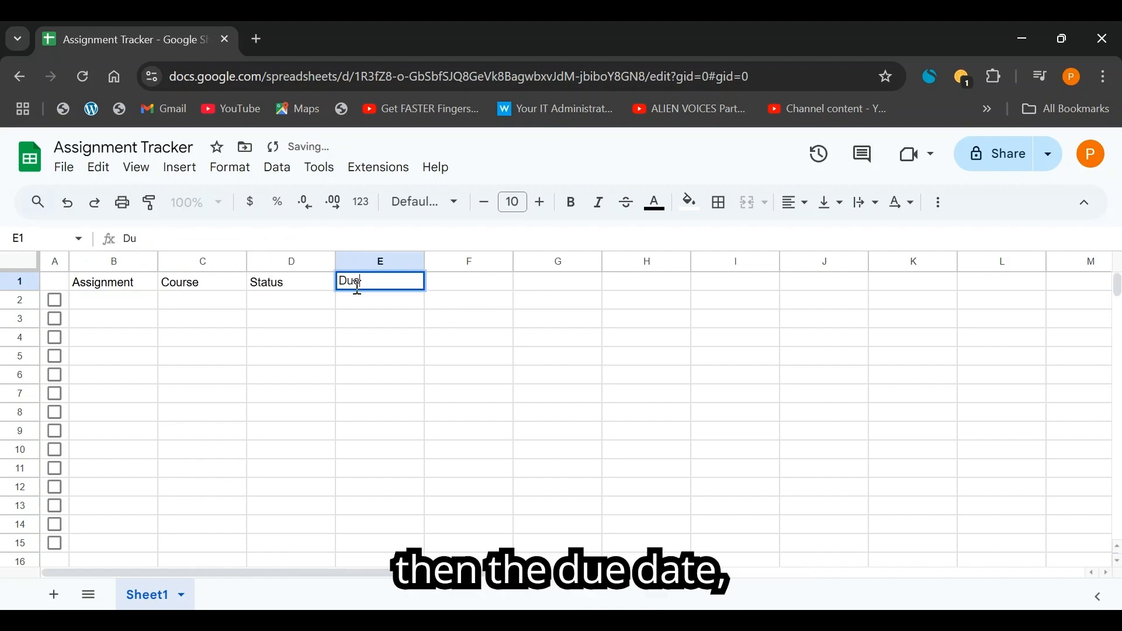
{"action": "type", "text": "e D"}
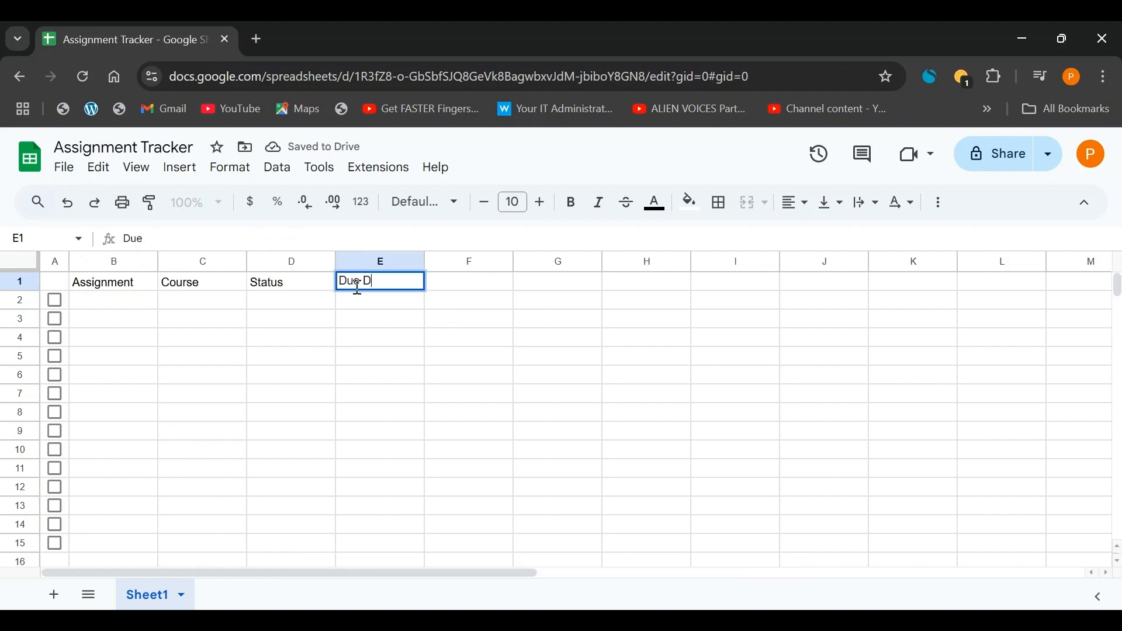
{"action": "type", "text": "ate"}
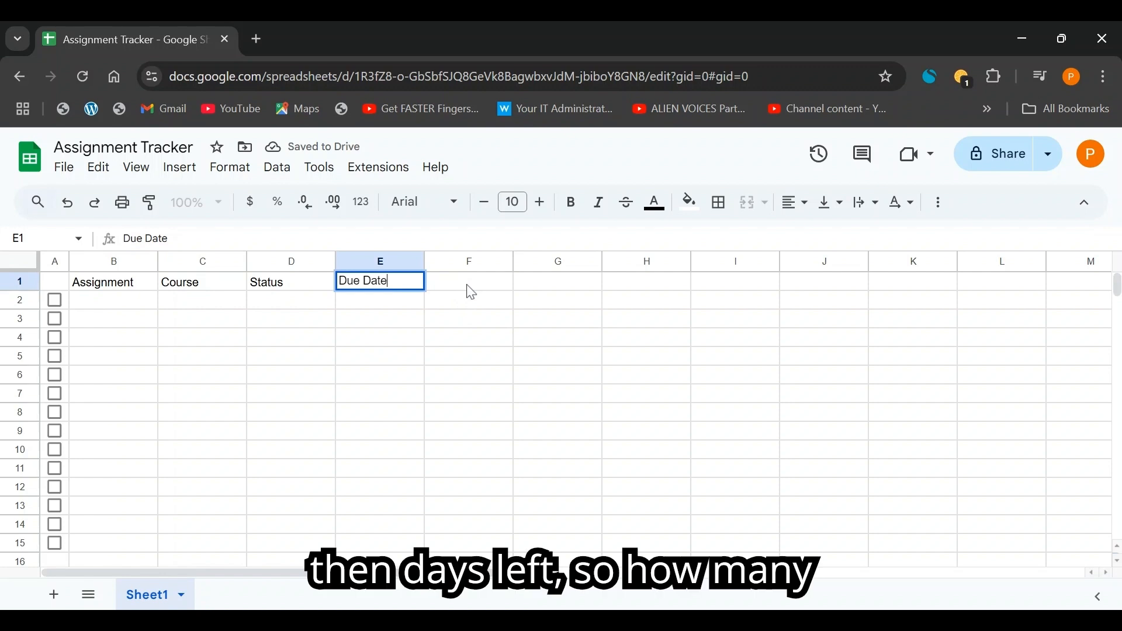
{"action": "left_click", "coordinate": [472, 293]}
{"action": "type", "text": "Day"}
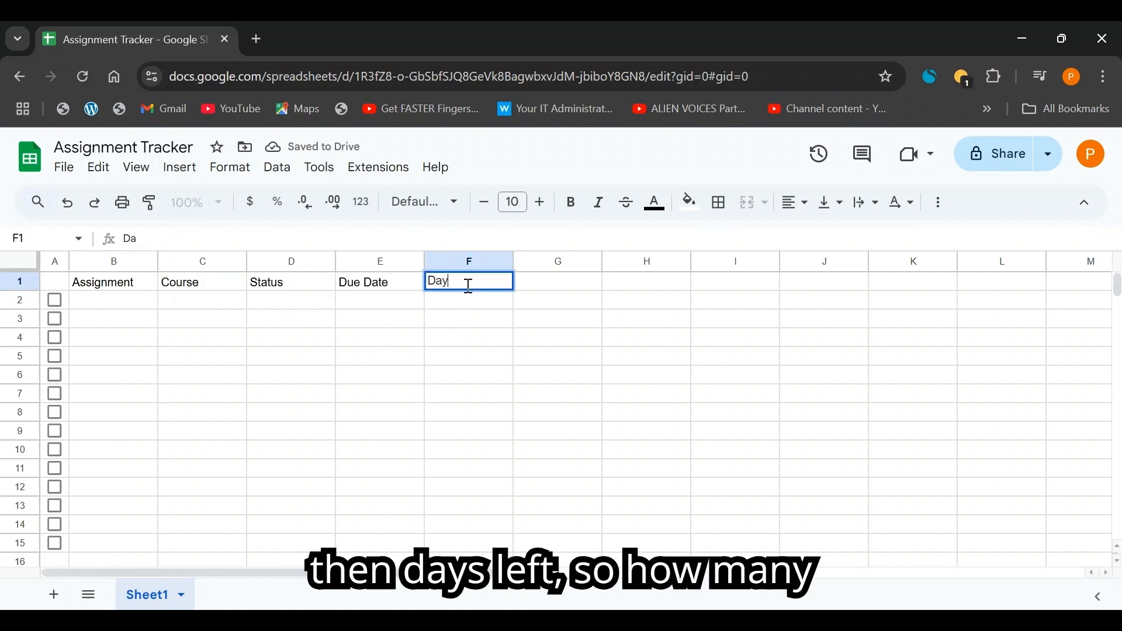
{"action": "type", "text": "s Left"}
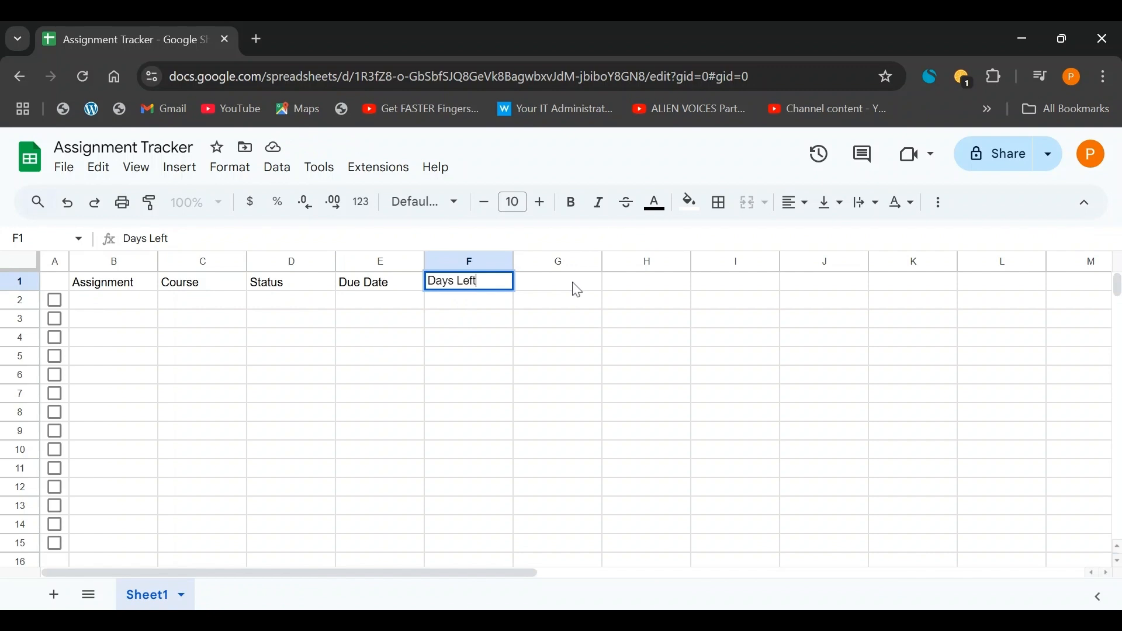
- Enter the headers Type in G1 and Note in H1, and widen column H to about twice its width
{"action": "left_click", "coordinate": [577, 286]}
{"action": "type", "text": "T"}
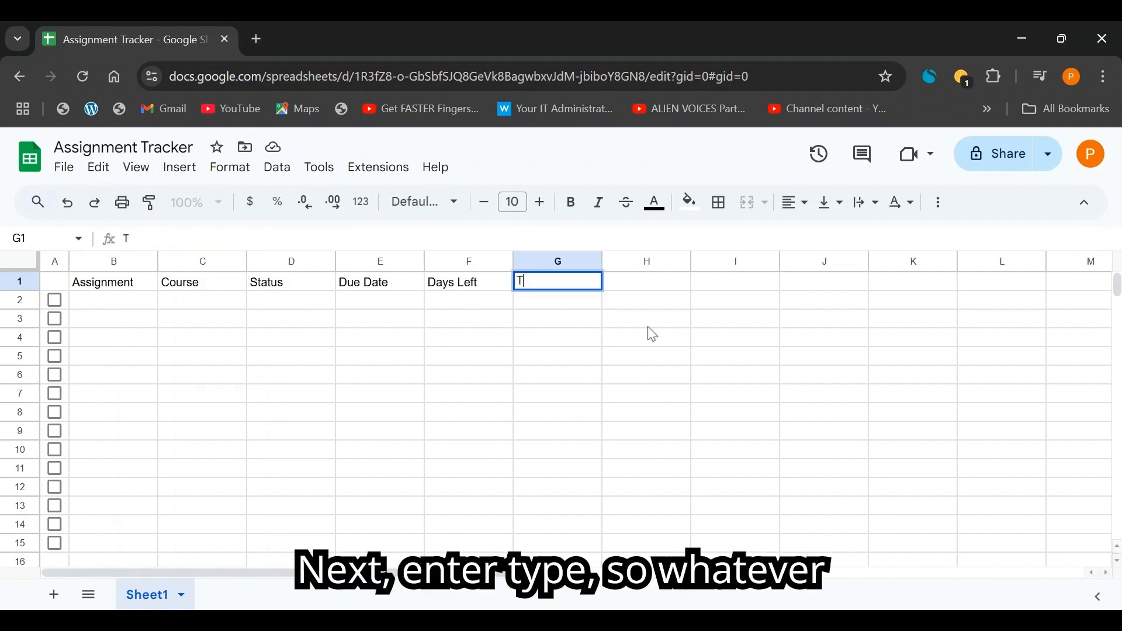
{"action": "type", "text": "ype"}
{"action": "left_click", "coordinate": [645, 289]}
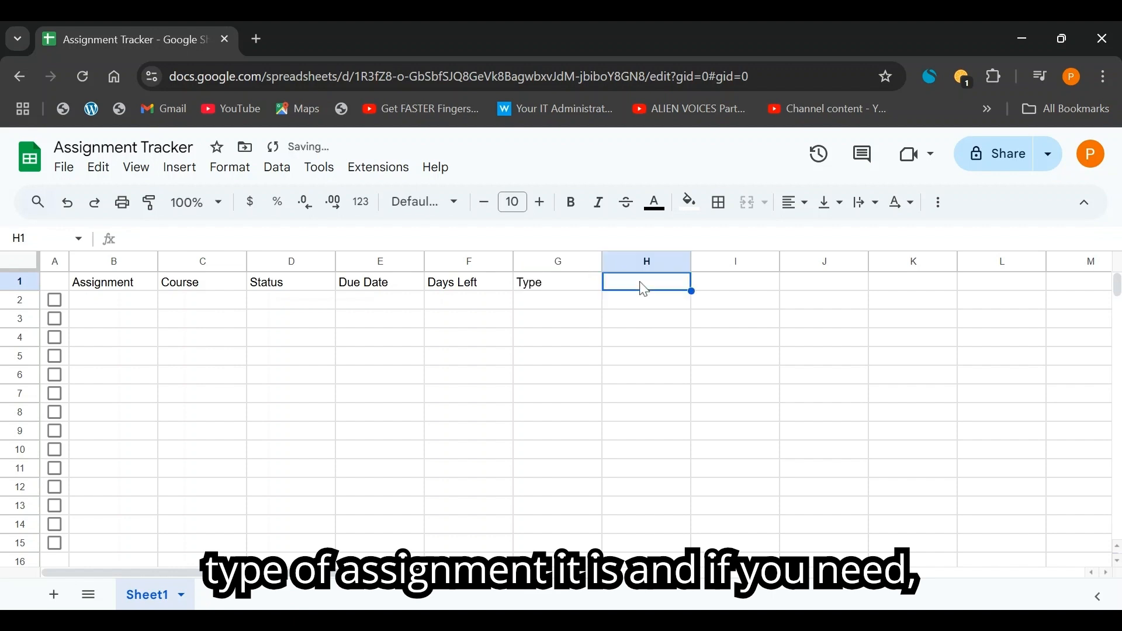
{"action": "type", "text": "Note"}
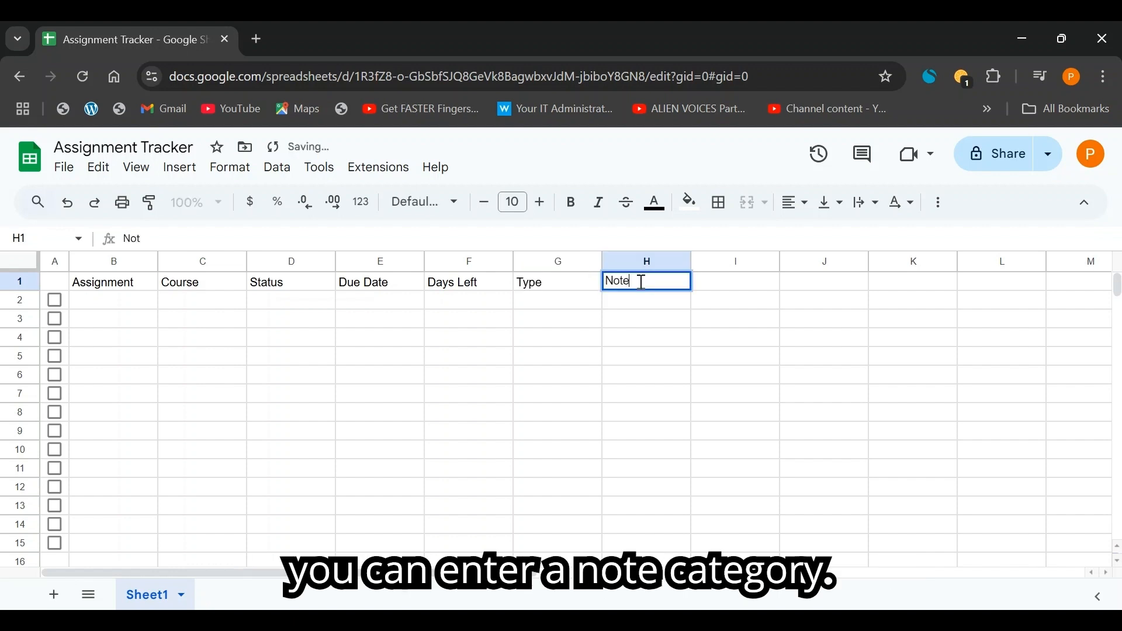
{"action": "key", "text": "Return"}
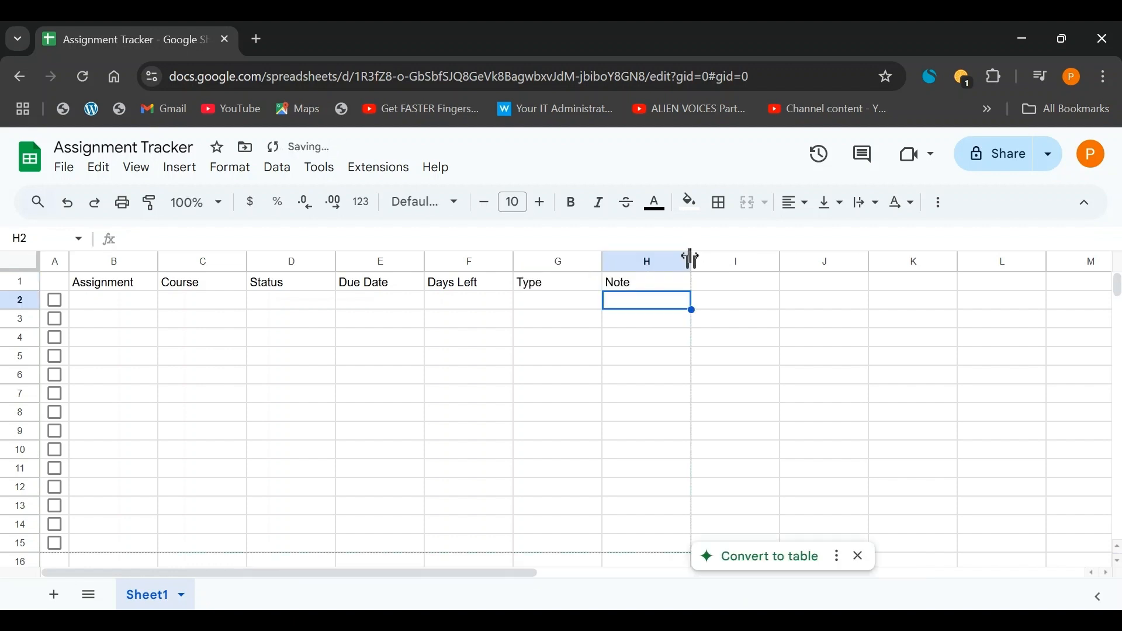
{"action": "left_click_drag", "start_coordinate": [692, 260], "coordinate": [791, 279]}
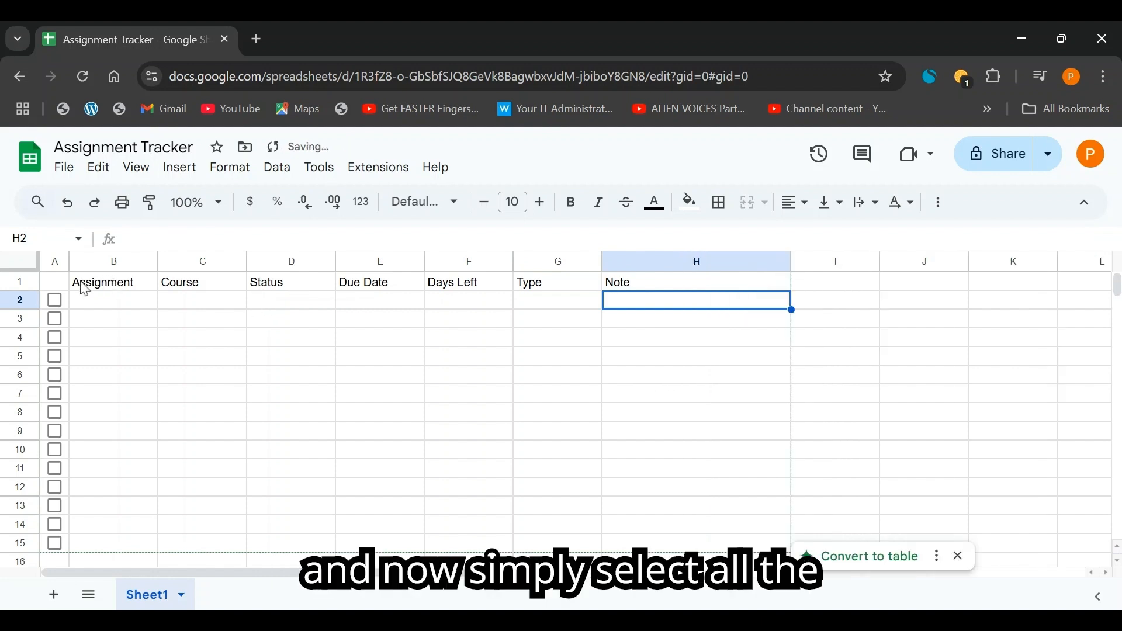
- Center the header cells B1:H1 horizontally and put an outer border around them
{"action": "left_click_drag", "start_coordinate": [87, 287], "coordinate": [657, 282]}
{"action": "left_click", "coordinate": [795, 203]}
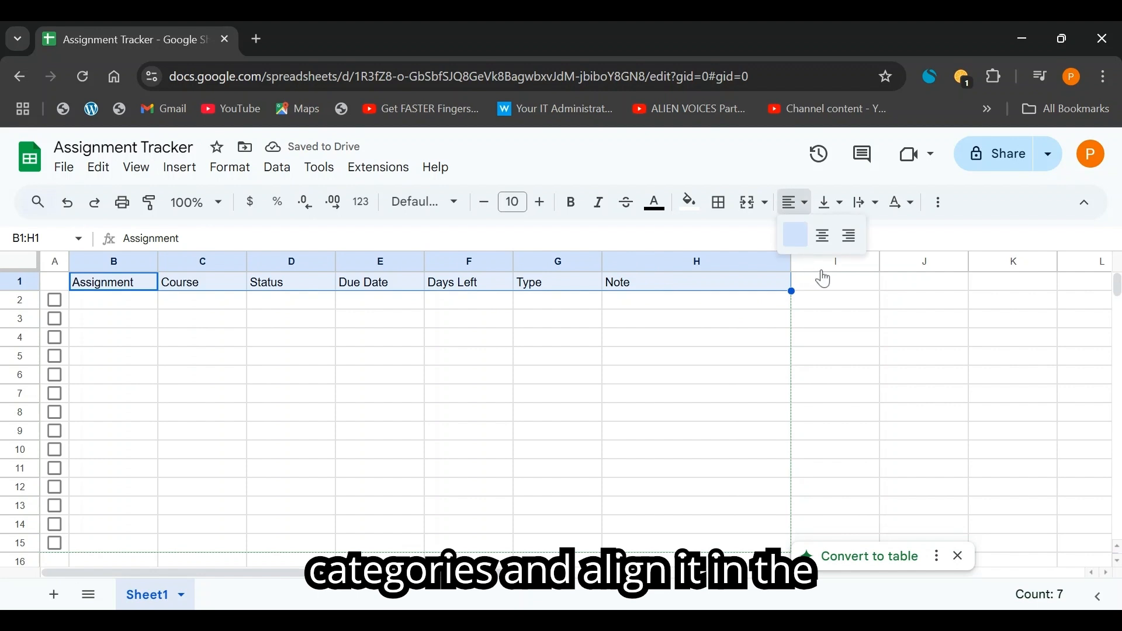
{"action": "double_click", "coordinate": [820, 238]}
{"action": "left_click", "coordinate": [796, 204]}
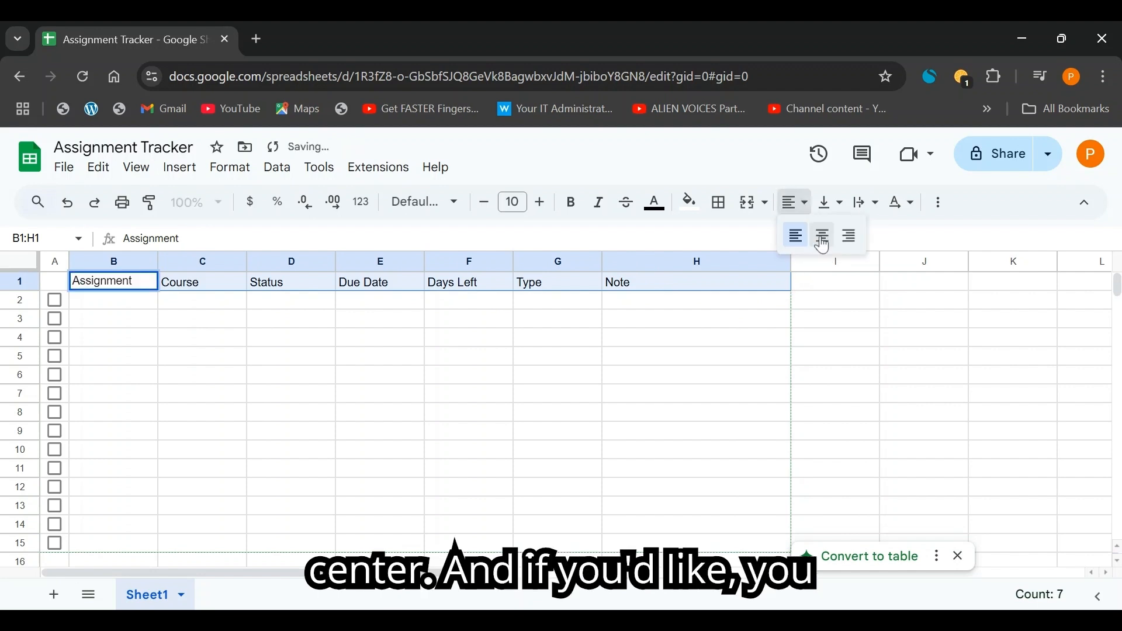
{"action": "left_click", "coordinate": [826, 244]}
{"action": "left_click", "coordinate": [721, 203]}
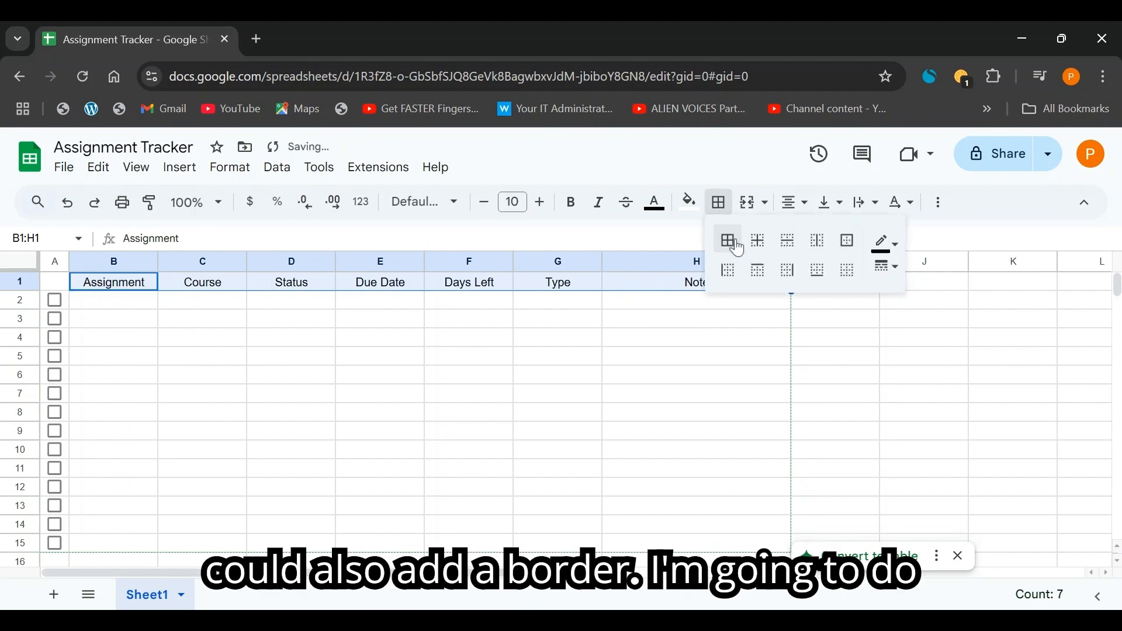
{"action": "left_click", "coordinate": [849, 241]}
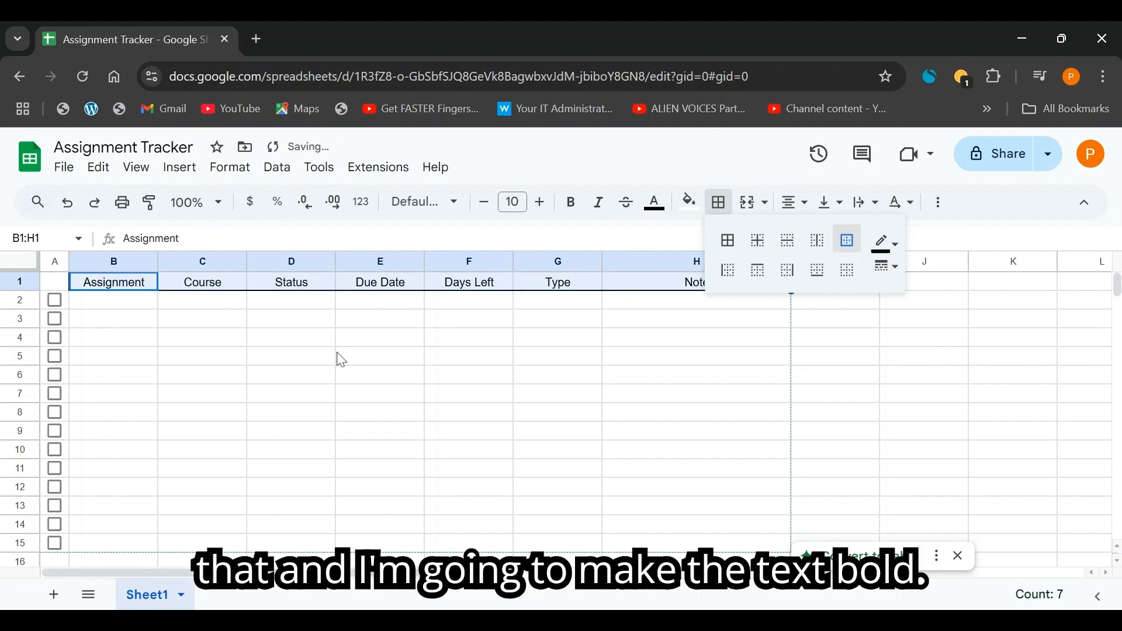
- Make the header text in B1:H1 bold and fill the cells with light yellow
{"action": "left_click", "coordinate": [571, 202]}
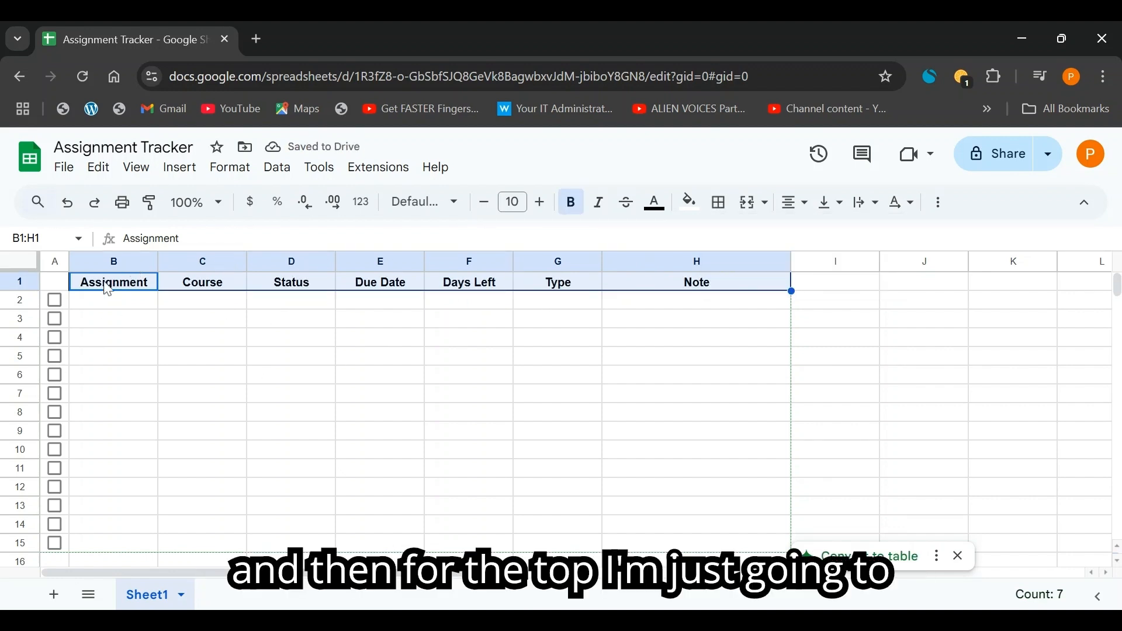
{"action": "left_click", "coordinate": [690, 204]}
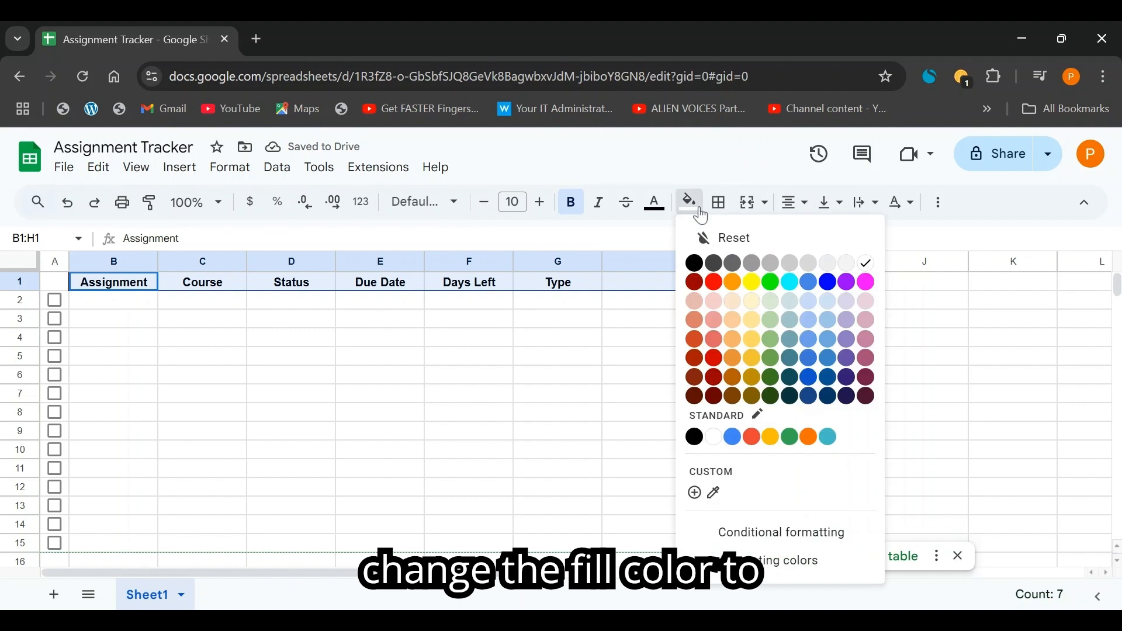
{"action": "left_click", "coordinate": [753, 321]}
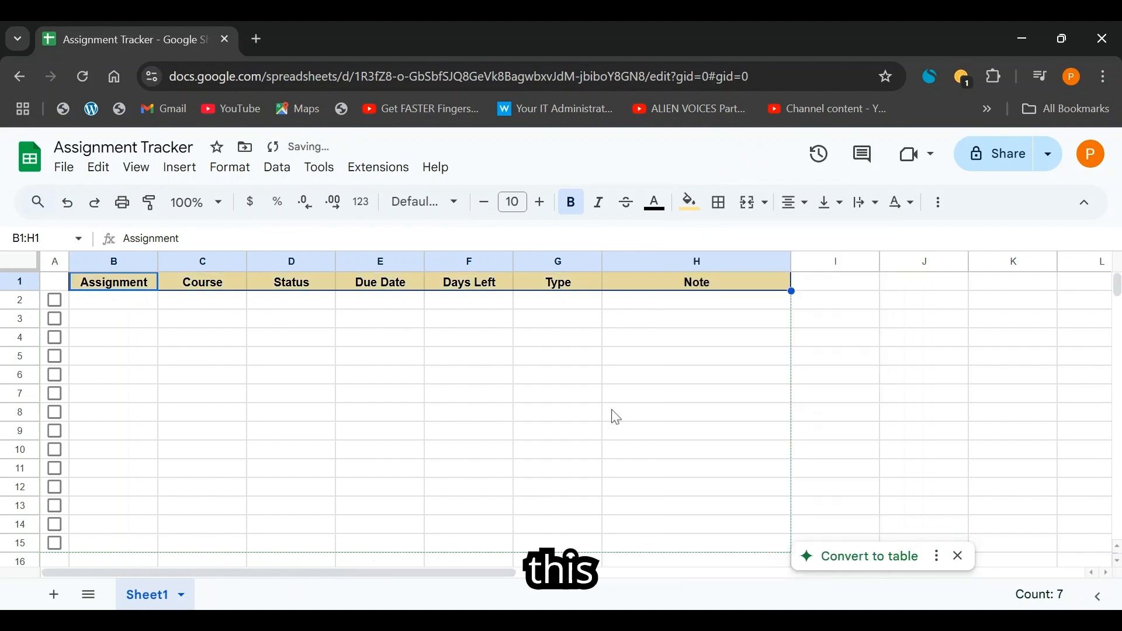
- Insert dropdowns in the empty Course cells C2:C15
{"action": "left_click", "coordinate": [185, 303]}
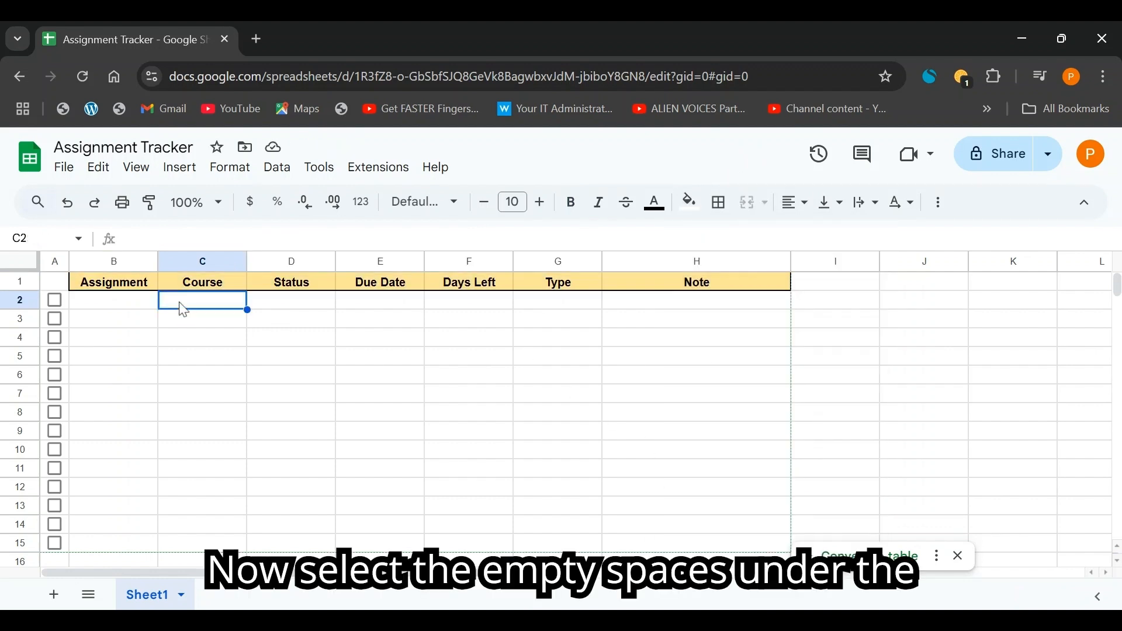
{"action": "left_click_drag", "start_coordinate": [187, 317], "coordinate": [196, 552]}
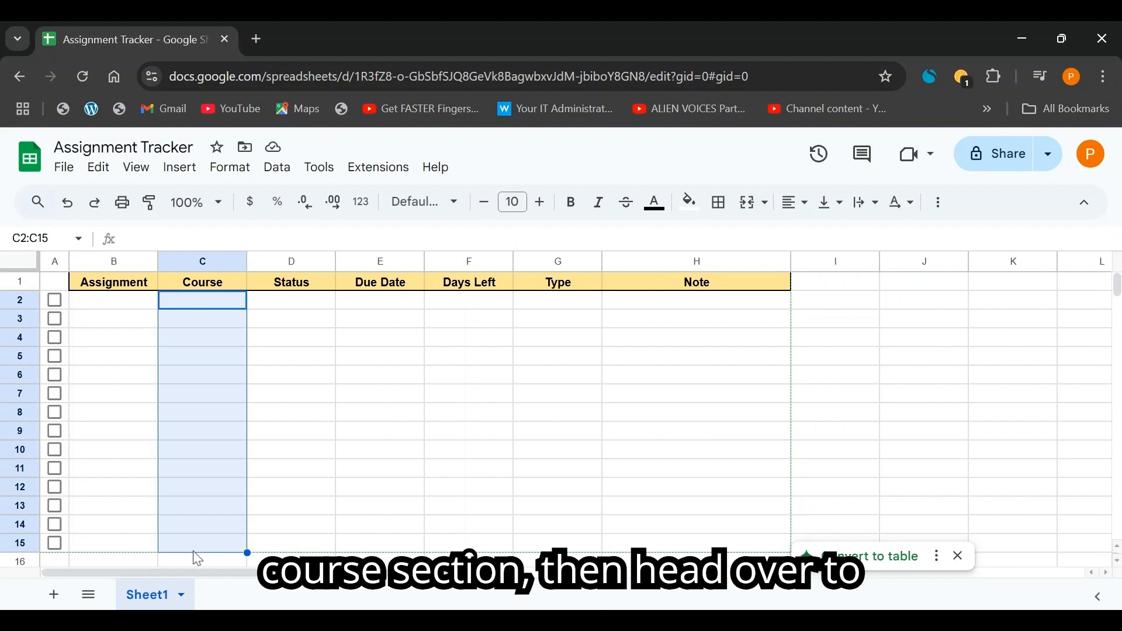
{"action": "left_click", "coordinate": [196, 175]}
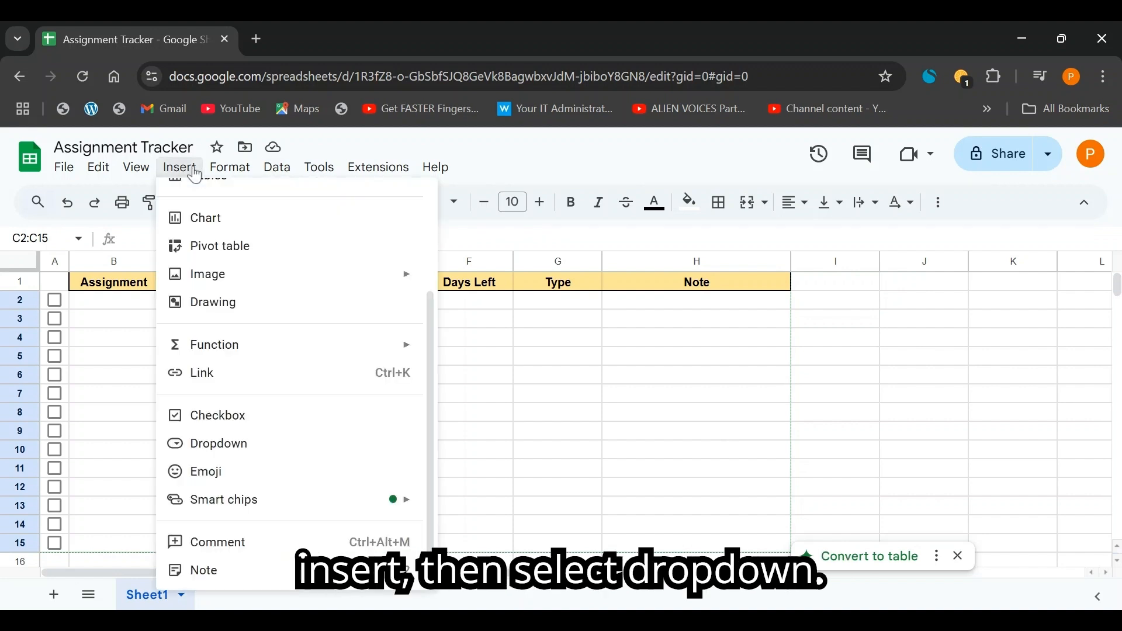
{"action": "left_click", "coordinate": [237, 455]}
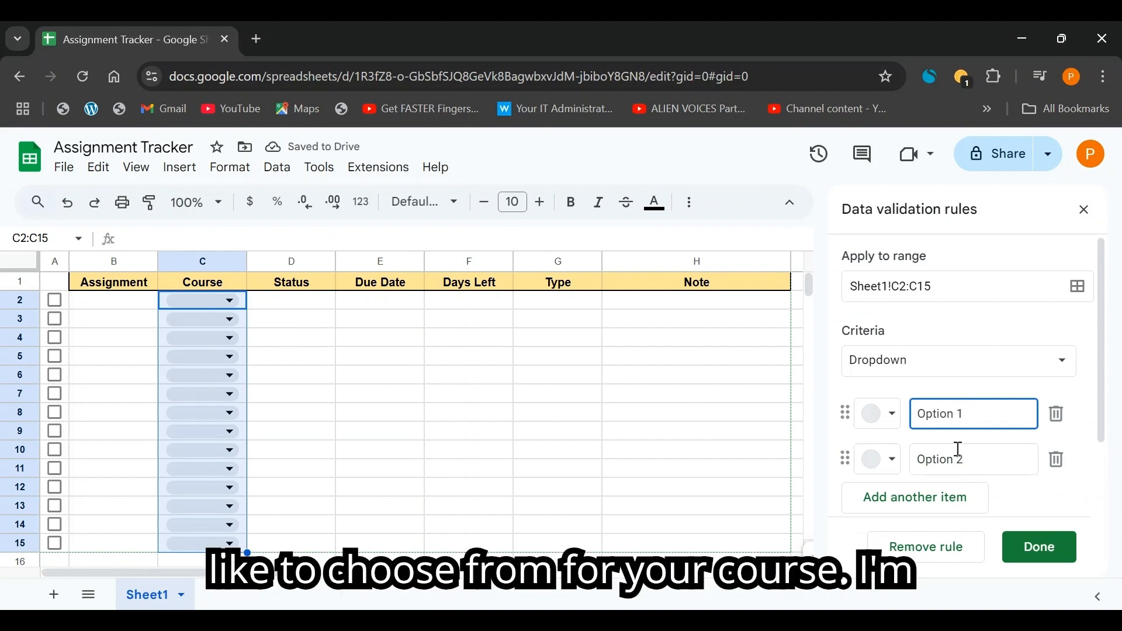
- Name the first two options of the Course dropdown Maths and Chemistry
{"action": "left_click_drag", "start_coordinate": [971, 415], "coordinate": [860, 409]}
{"action": "type", "text": "?Ma"}
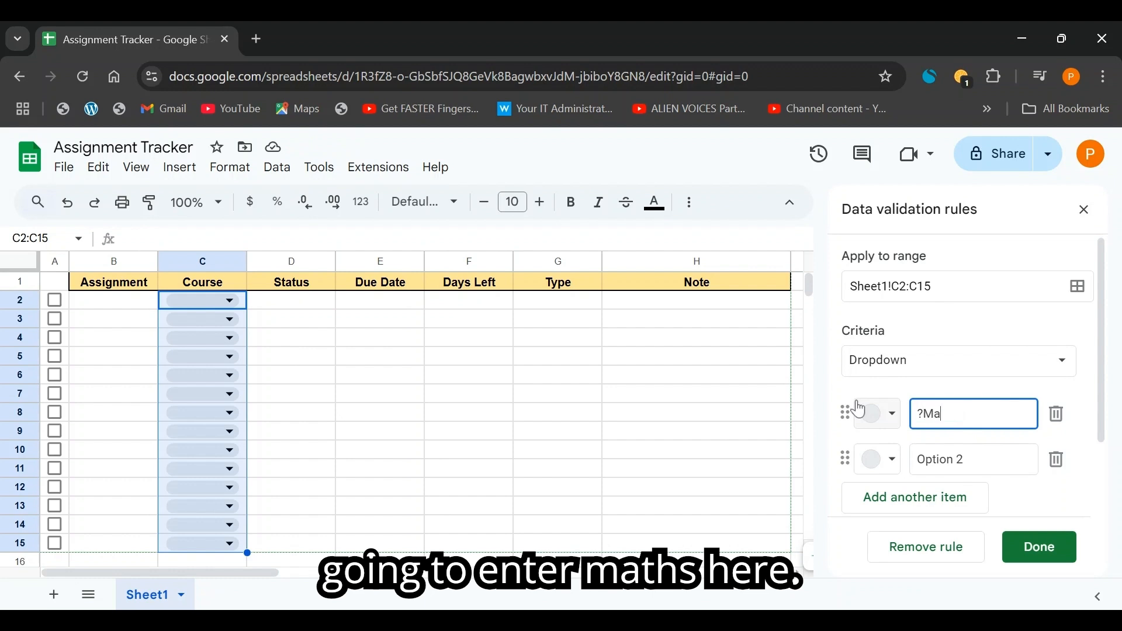
{"action": "type", "text": "ths"}
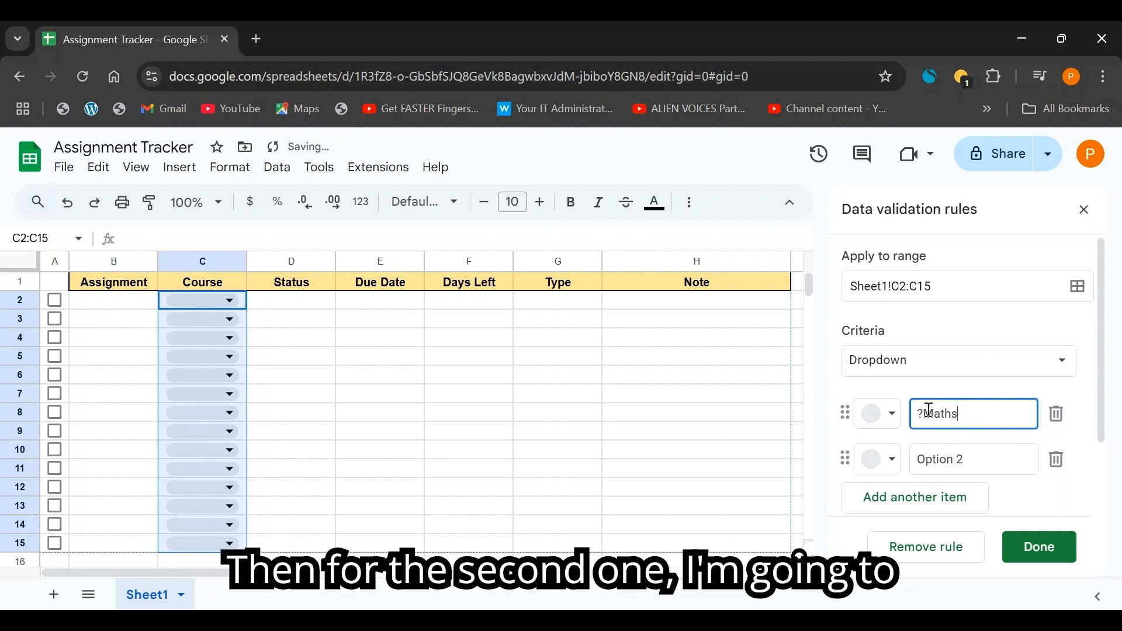
{"action": "key", "text": "BackSpace"}
{"action": "left_click_drag", "start_coordinate": [971, 463], "coordinate": [889, 461]}
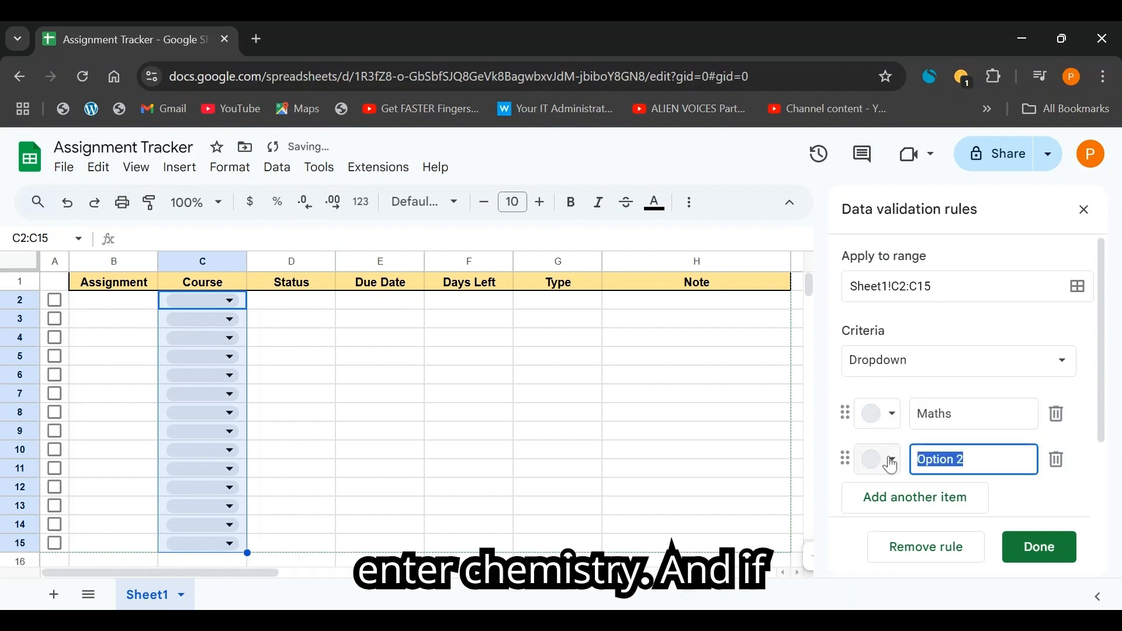
{"action": "type", "text": "Chemis"}
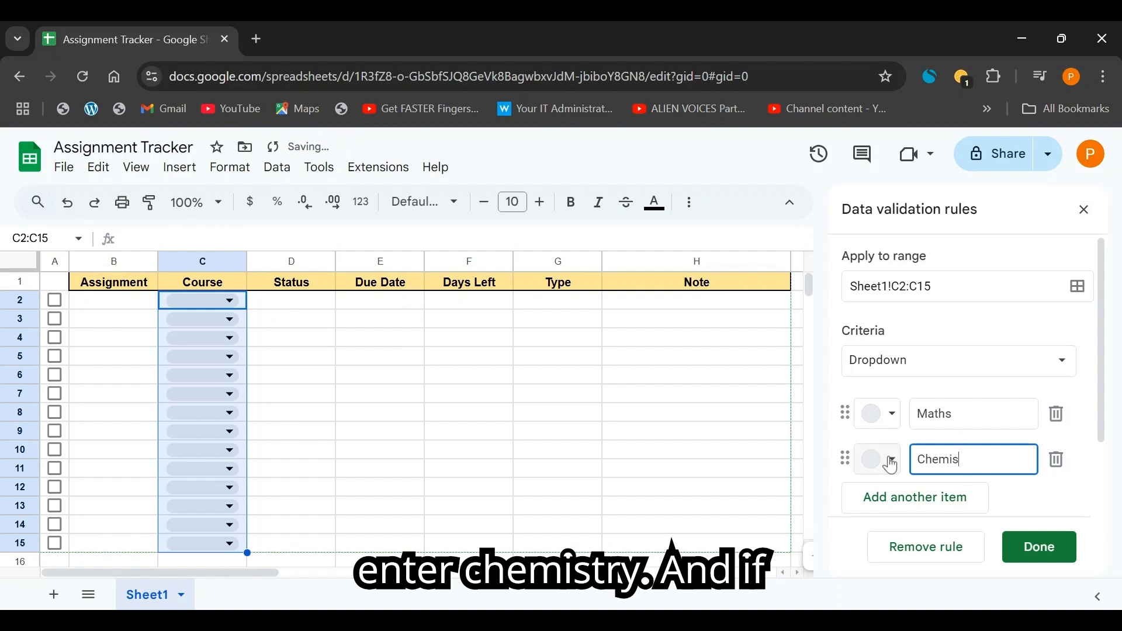
{"action": "type", "text": "try"}
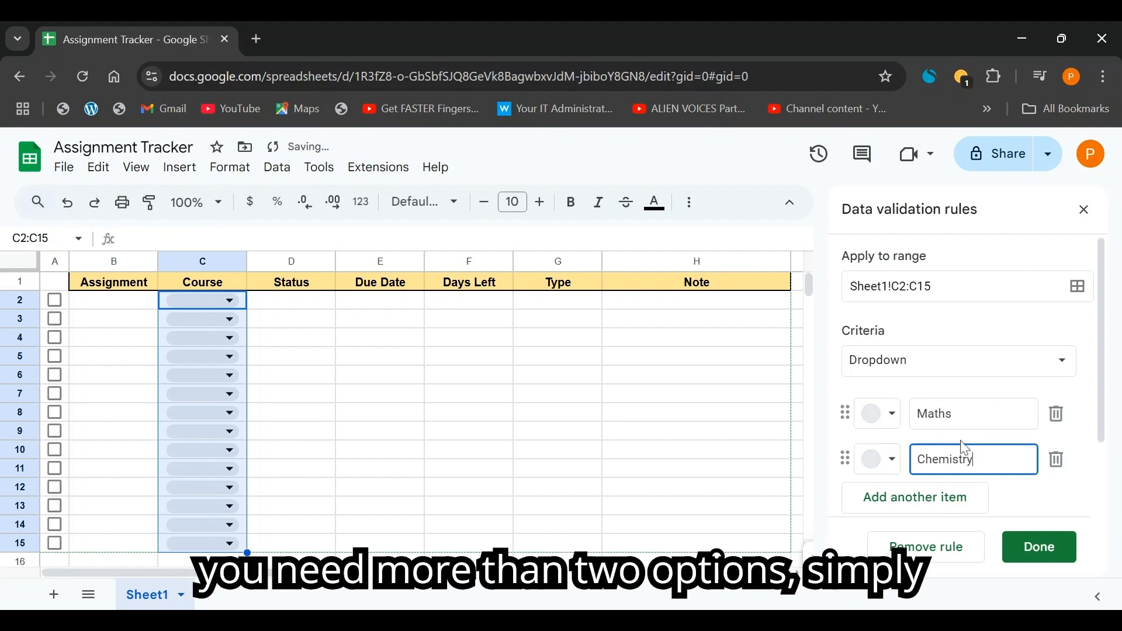
- Add two more items, Science and Biology, to the Course dropdown options
{"action": "scroll", "coordinate": [900, 475], "scroll_direction": "down", "scroll_amount": 2}
{"action": "left_click", "coordinate": [893, 408]}
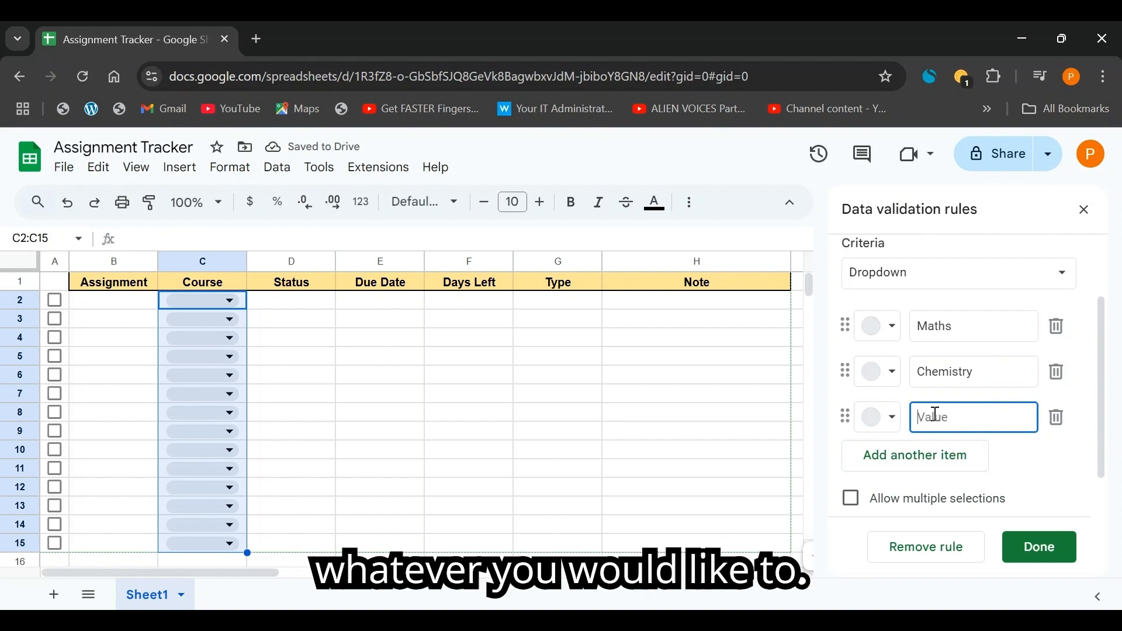
{"action": "type", "text": "/Sc"}
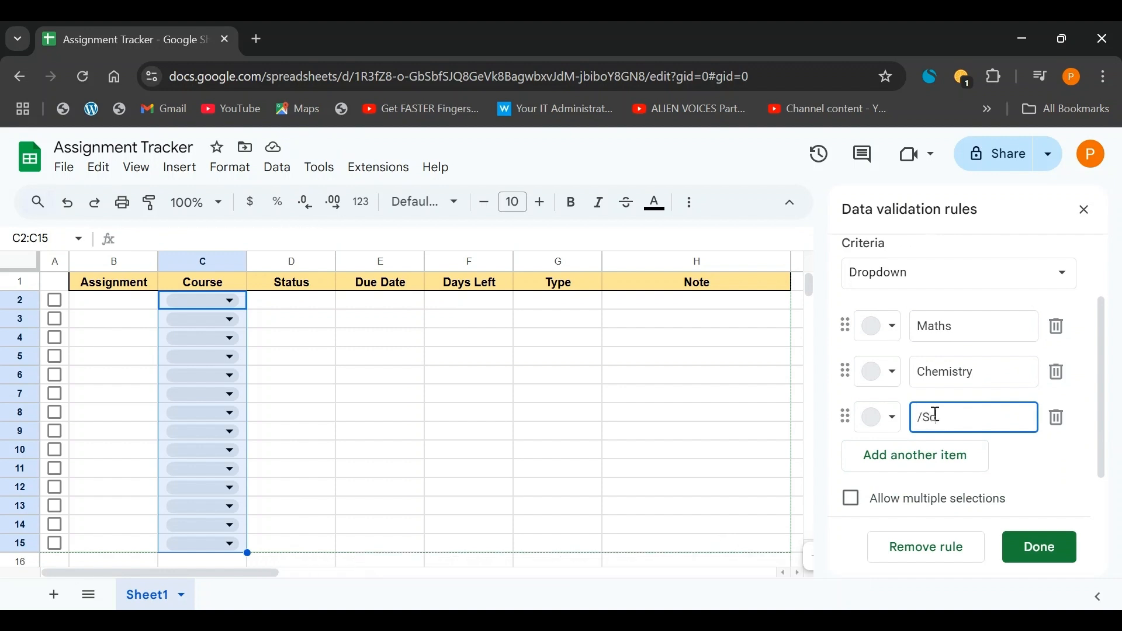
{"action": "type", "text": "ience"}
{"action": "left_click", "coordinate": [917, 462]}
{"action": "type", "text": "Biology"}
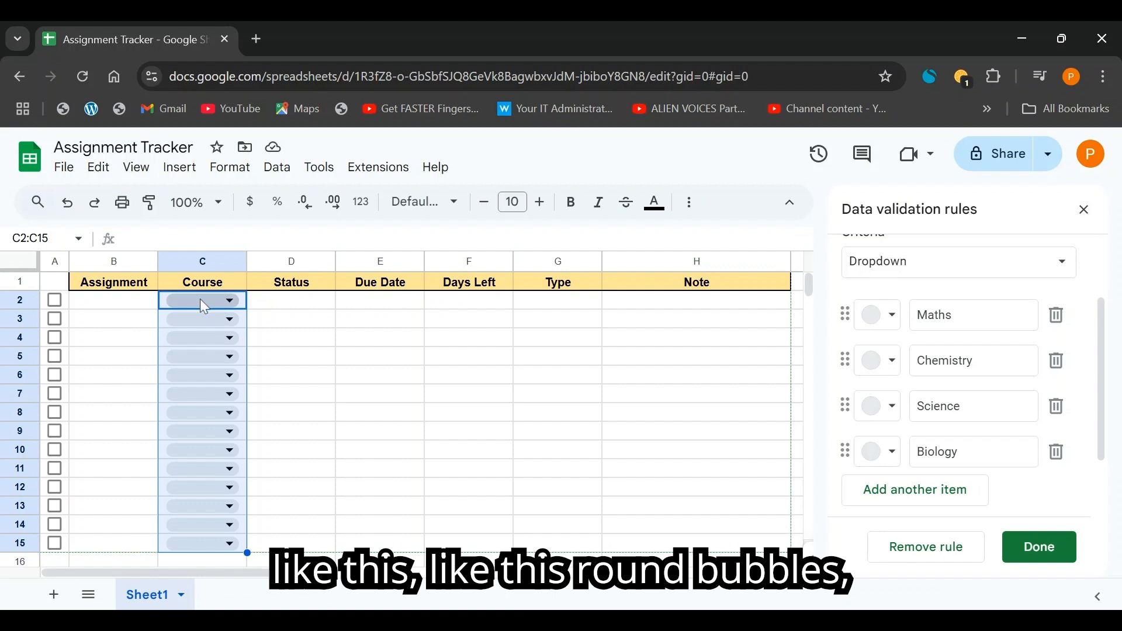
- Try the Arrow display style in the Course dropdown's advanced options and switch back to Chip
{"action": "scroll", "coordinate": [966, 449], "scroll_direction": "up", "scroll_amount": 1}
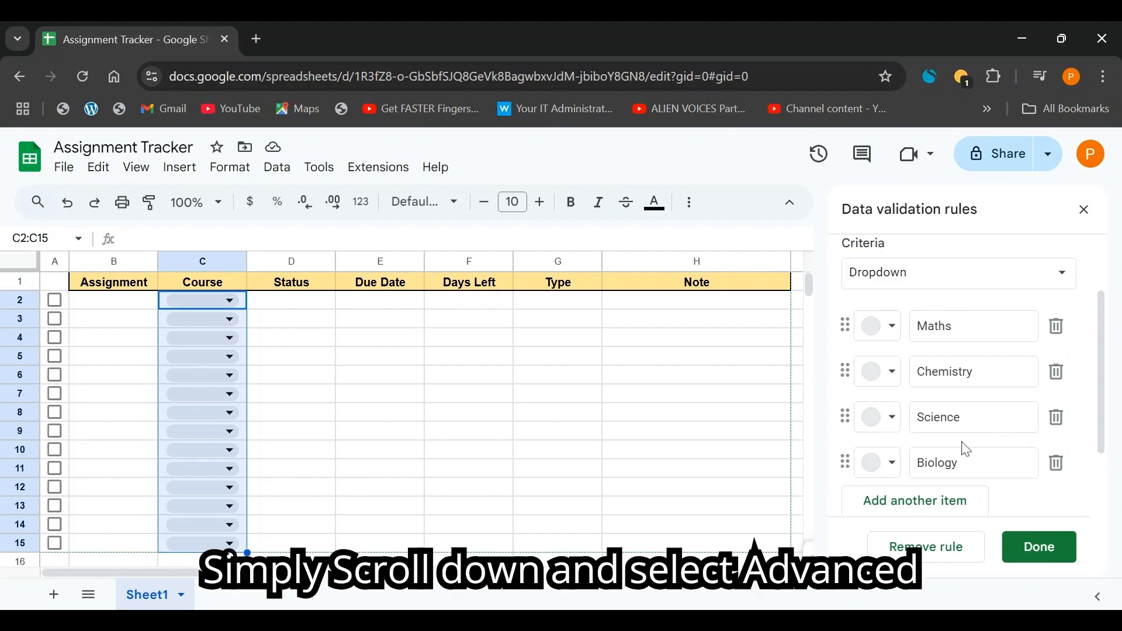
{"action": "scroll", "coordinate": [966, 449], "scroll_direction": "down", "scroll_amount": 3}
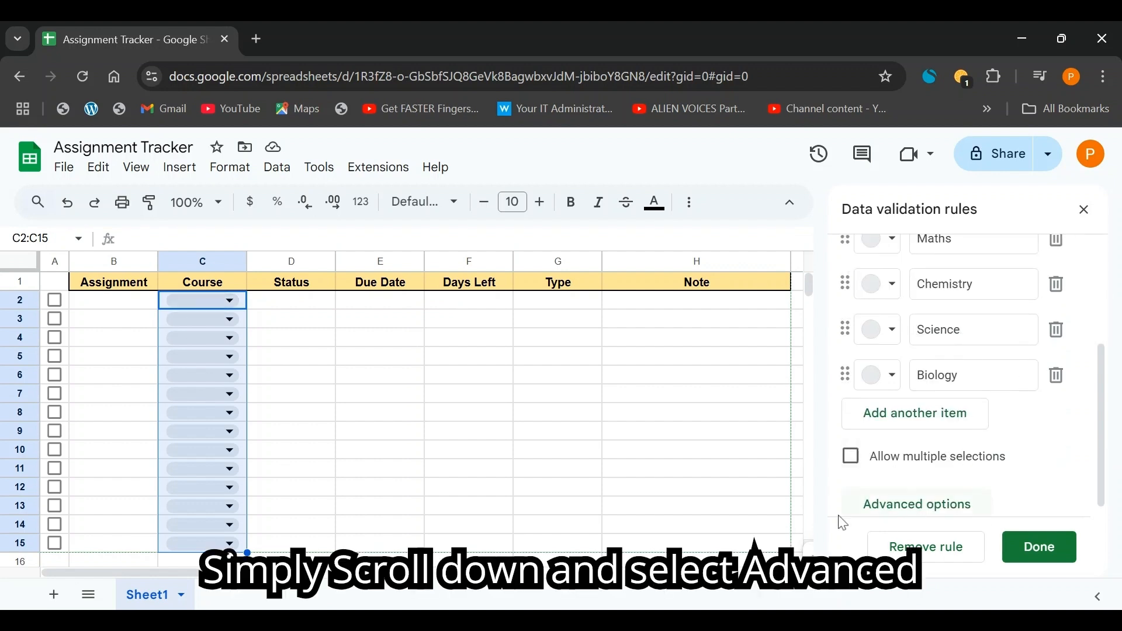
{"action": "scroll", "coordinate": [935, 384], "scroll_direction": "up", "scroll_amount": 5}
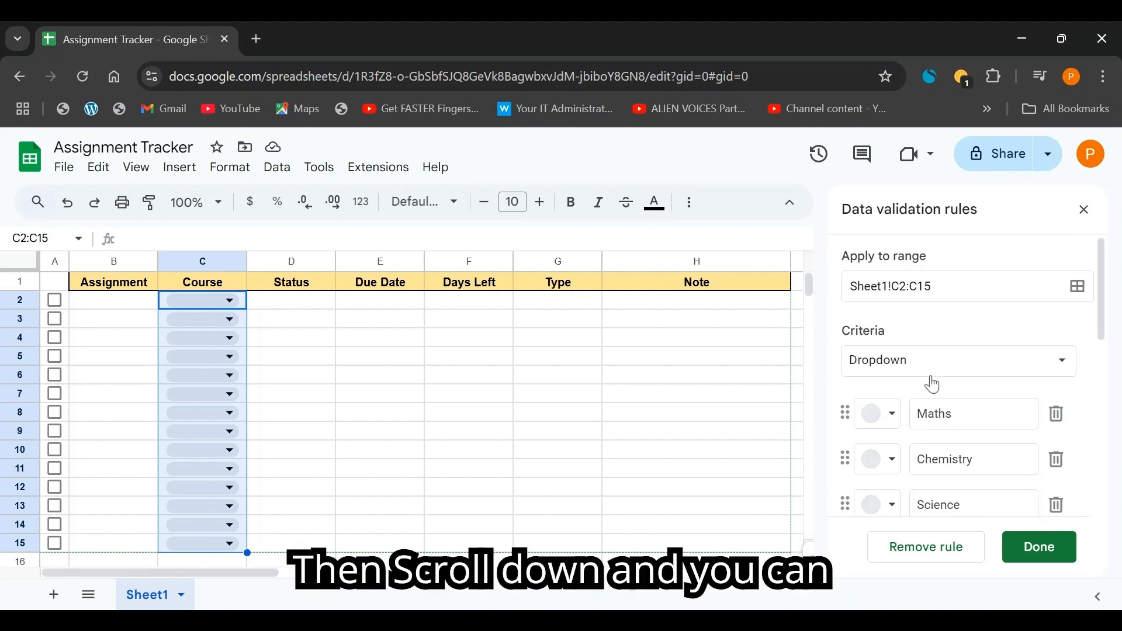
{"action": "scroll", "coordinate": [934, 384], "scroll_direction": "down", "scroll_amount": 7}
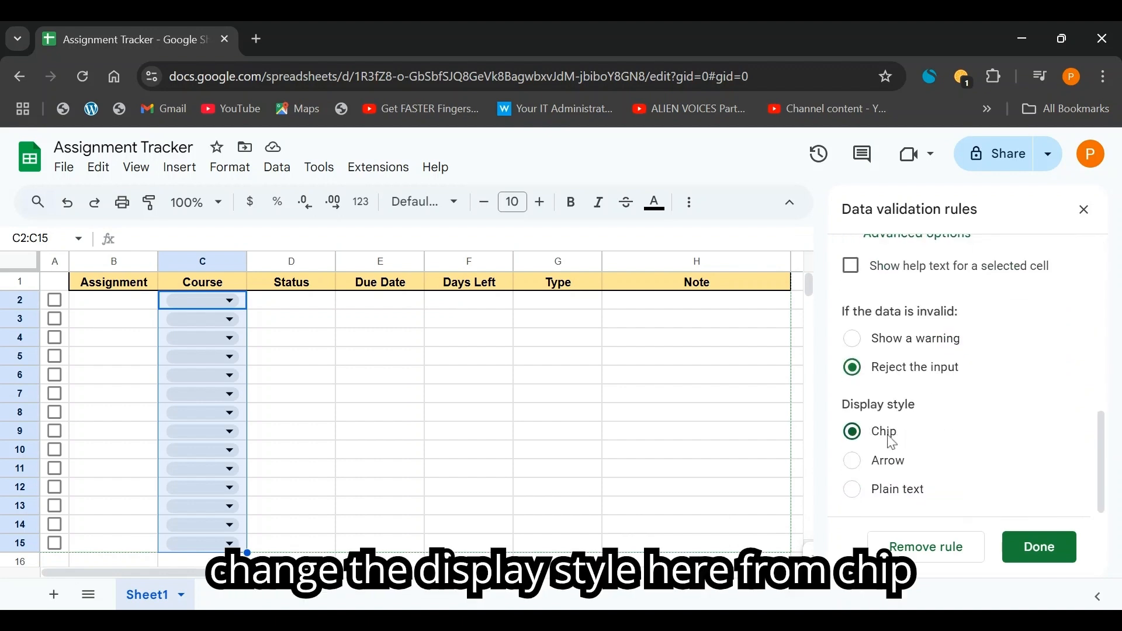
{"action": "left_click", "coordinate": [853, 462]}
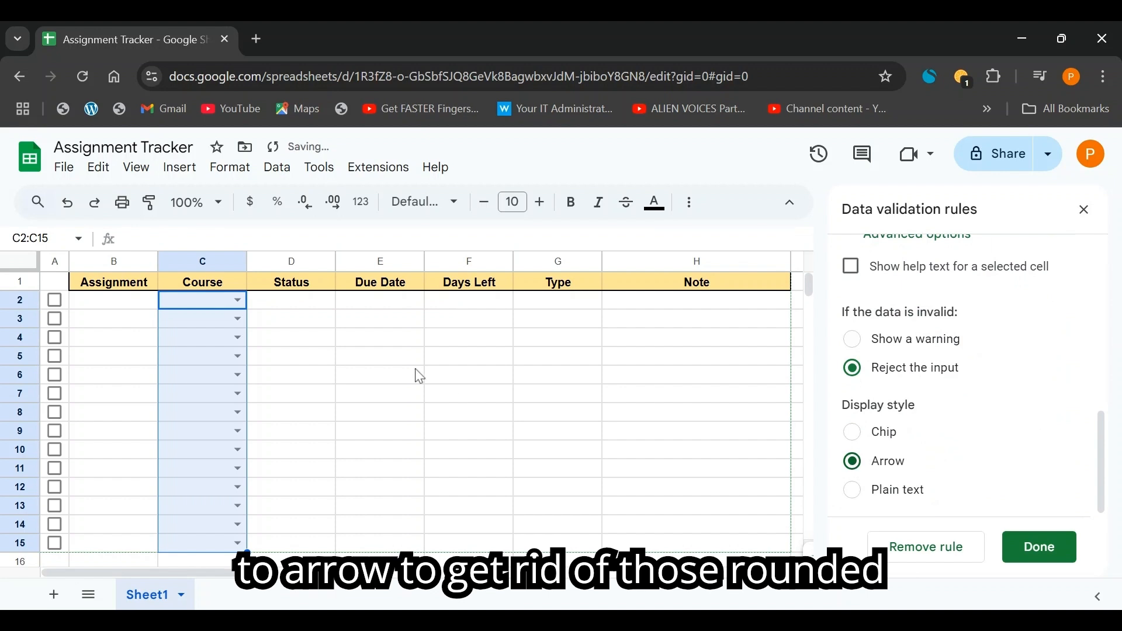
{"action": "left_click", "coordinate": [854, 435]}
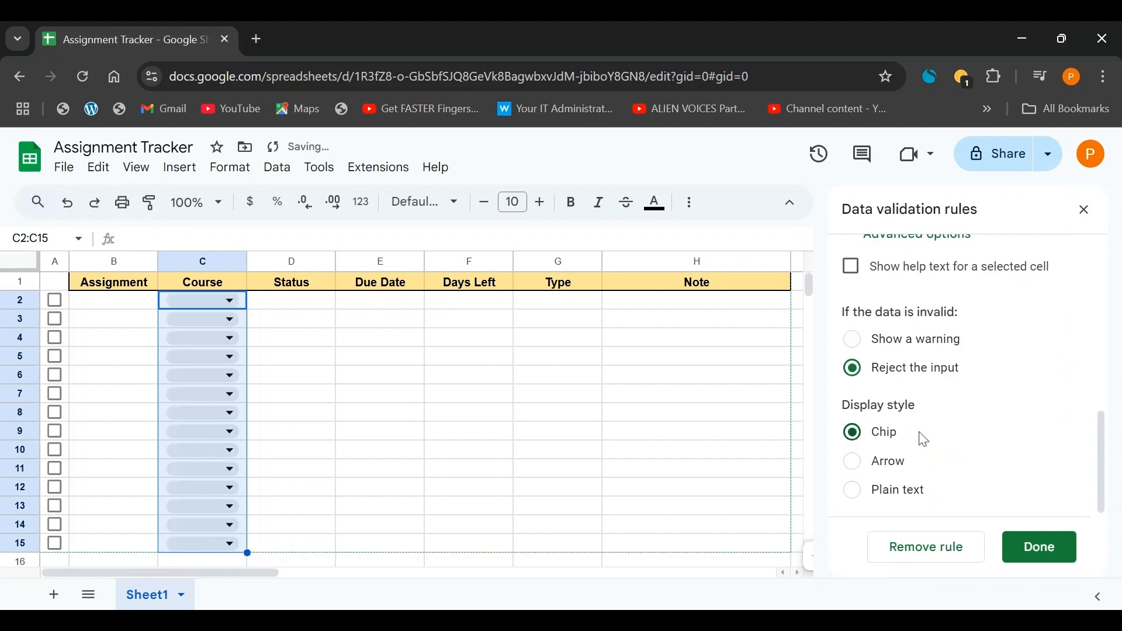
- Save the Course dropdown rule and choose Maths as the course in cell C2
{"action": "left_click", "coordinate": [1030, 560]}
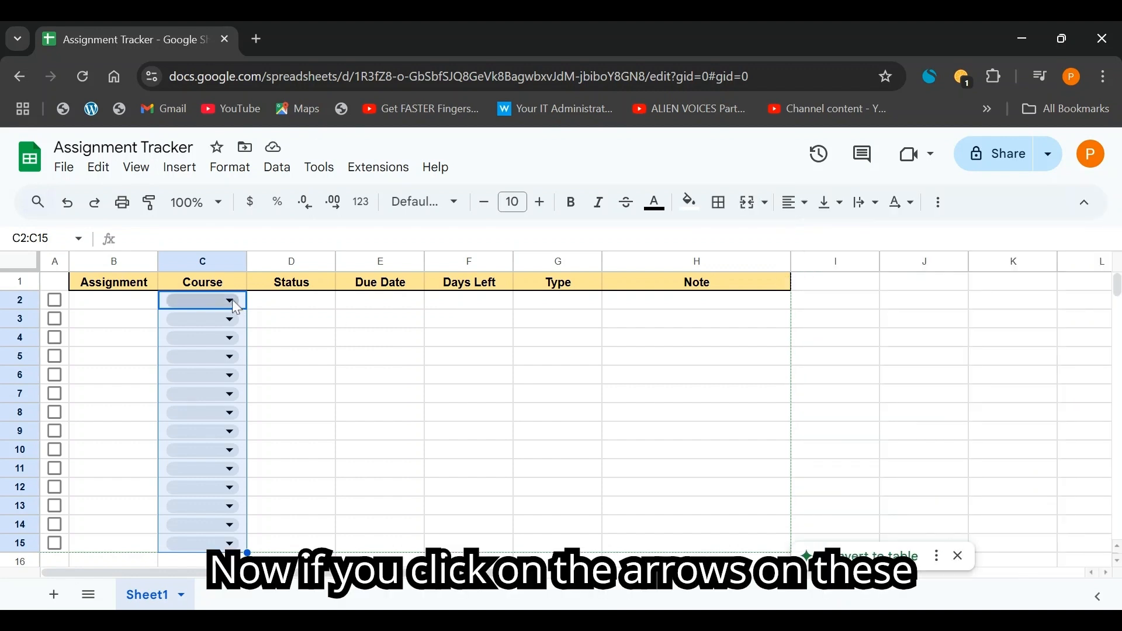
{"action": "left_click", "coordinate": [232, 304]}
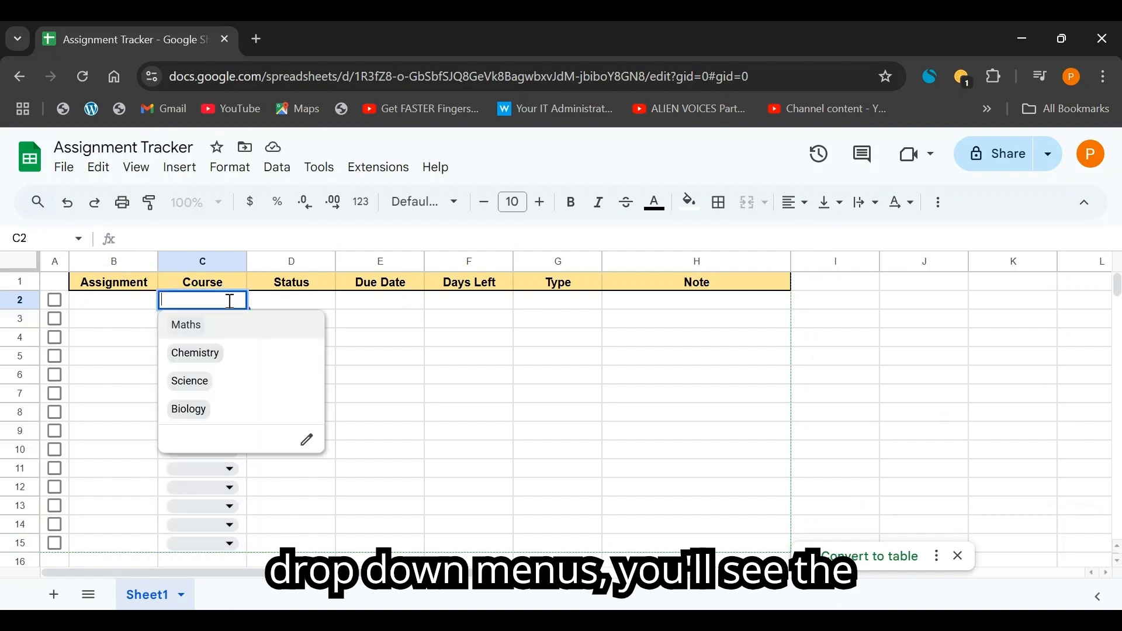
{"action": "left_click", "coordinate": [205, 333]}
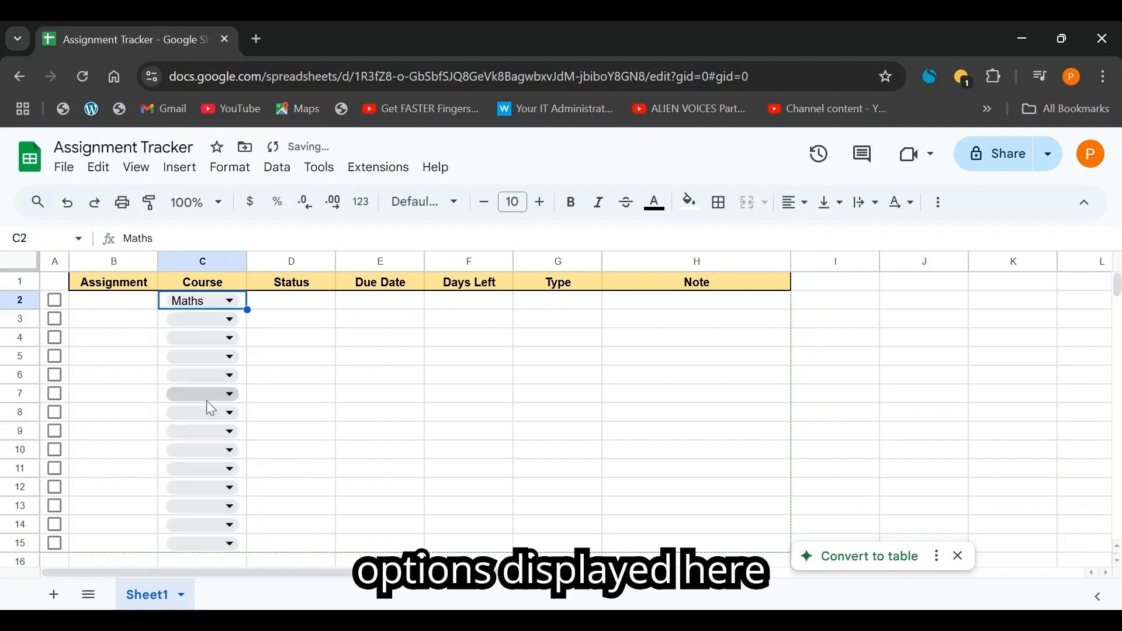
{"action": "double_click", "coordinate": [203, 299]}
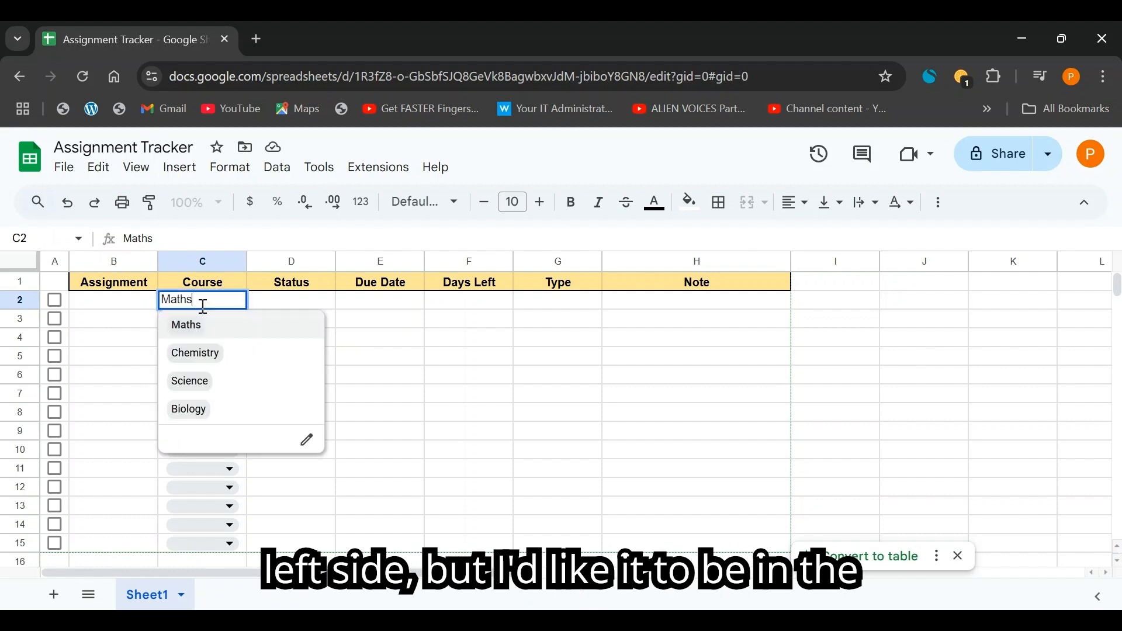
{"action": "left_click", "coordinate": [370, 344]}
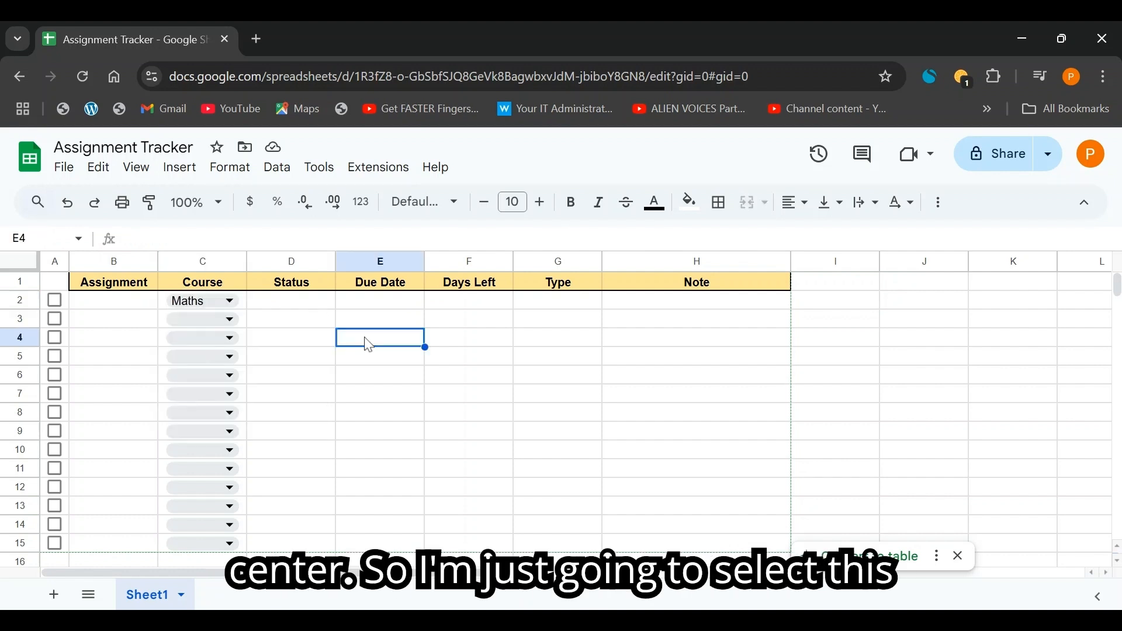
- Center-align the contents of the entire Course column C
{"action": "left_click", "coordinate": [188, 260]}
{"action": "left_click", "coordinate": [798, 206]}
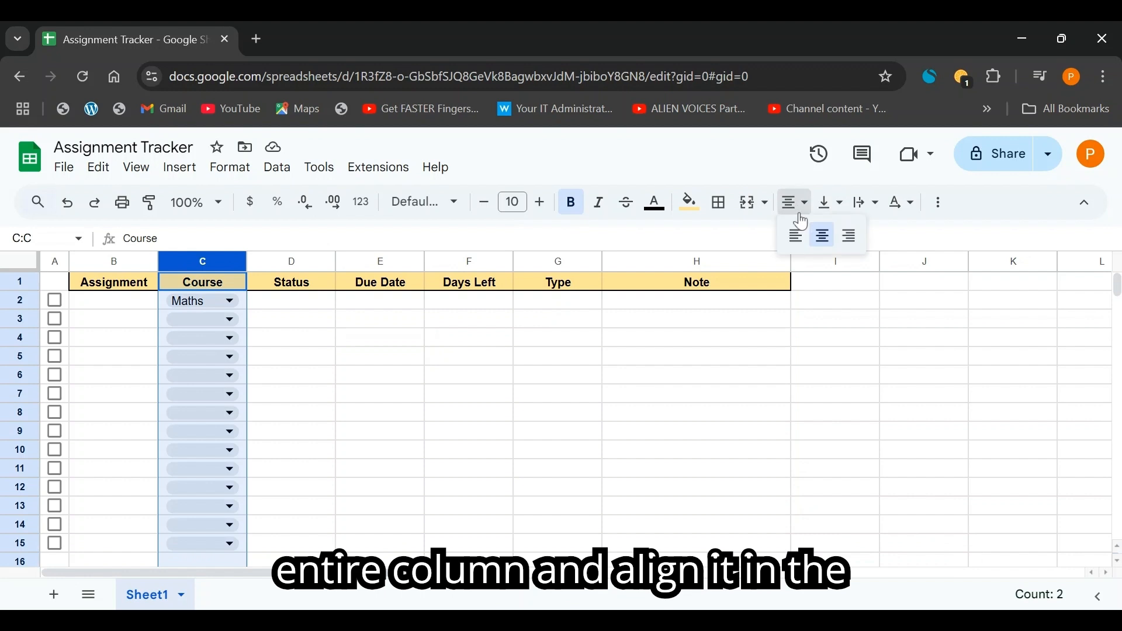
{"action": "left_click", "coordinate": [822, 236]}
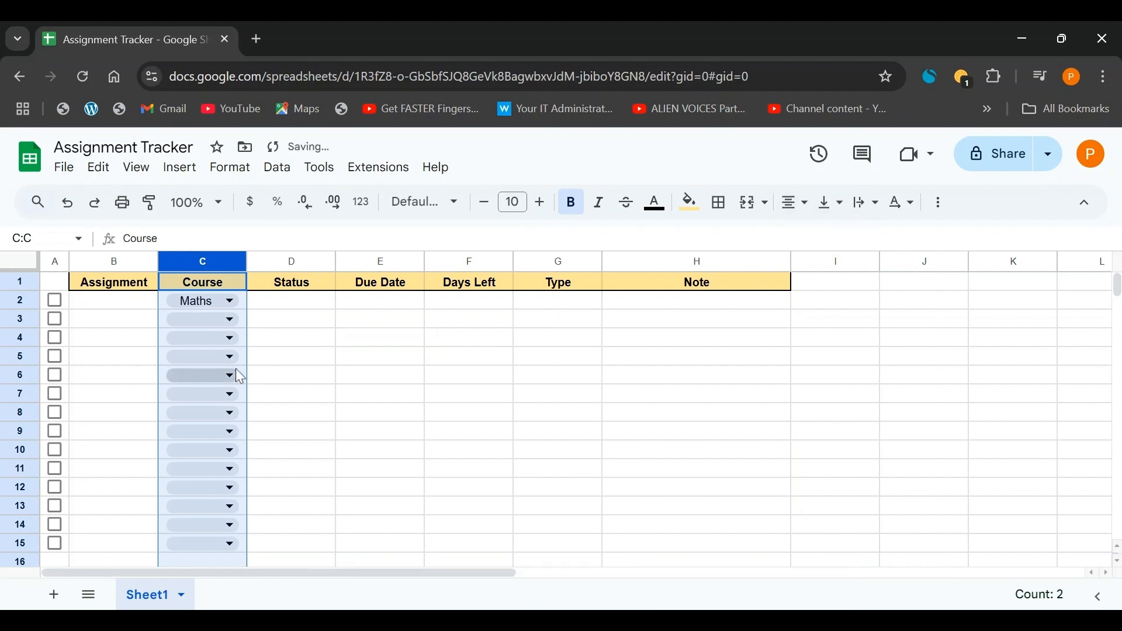
- Insert dropdowns in the empty Status cells D2:D15
{"action": "left_click", "coordinate": [314, 374]}
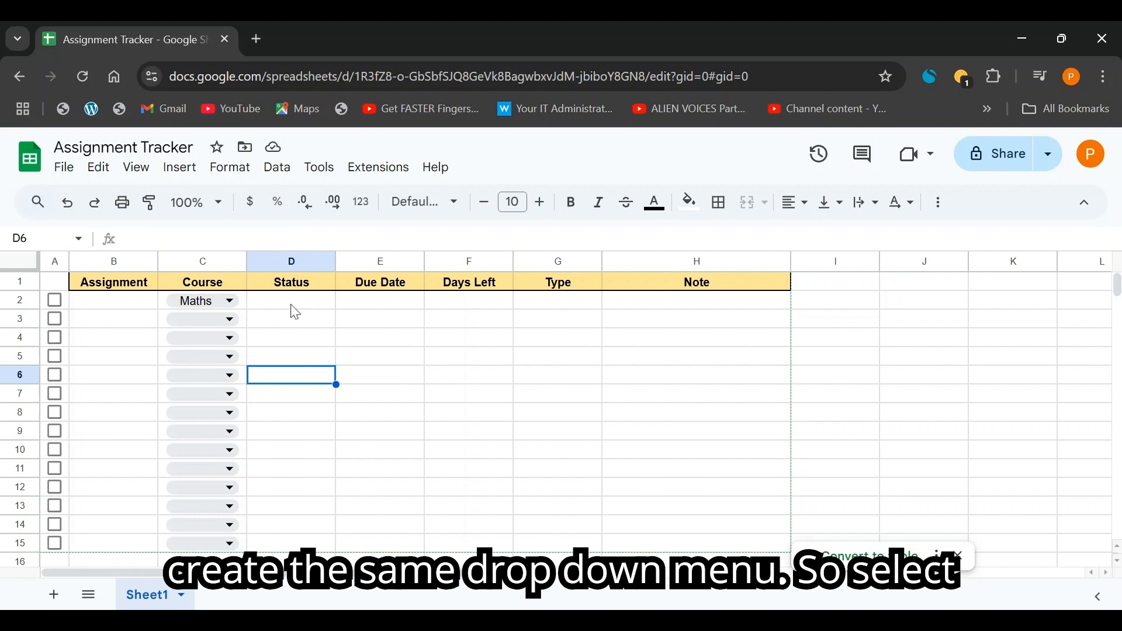
{"action": "left_click_drag", "start_coordinate": [292, 305], "coordinate": [294, 548]}
{"action": "left_click", "coordinate": [180, 167]}
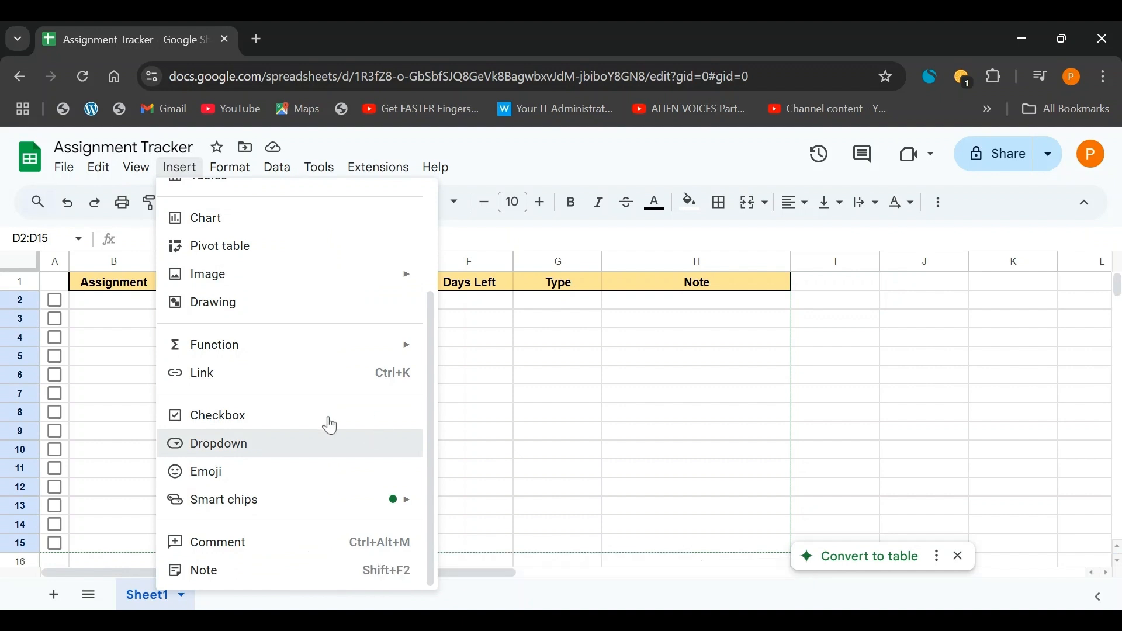
{"action": "left_click", "coordinate": [233, 449]}
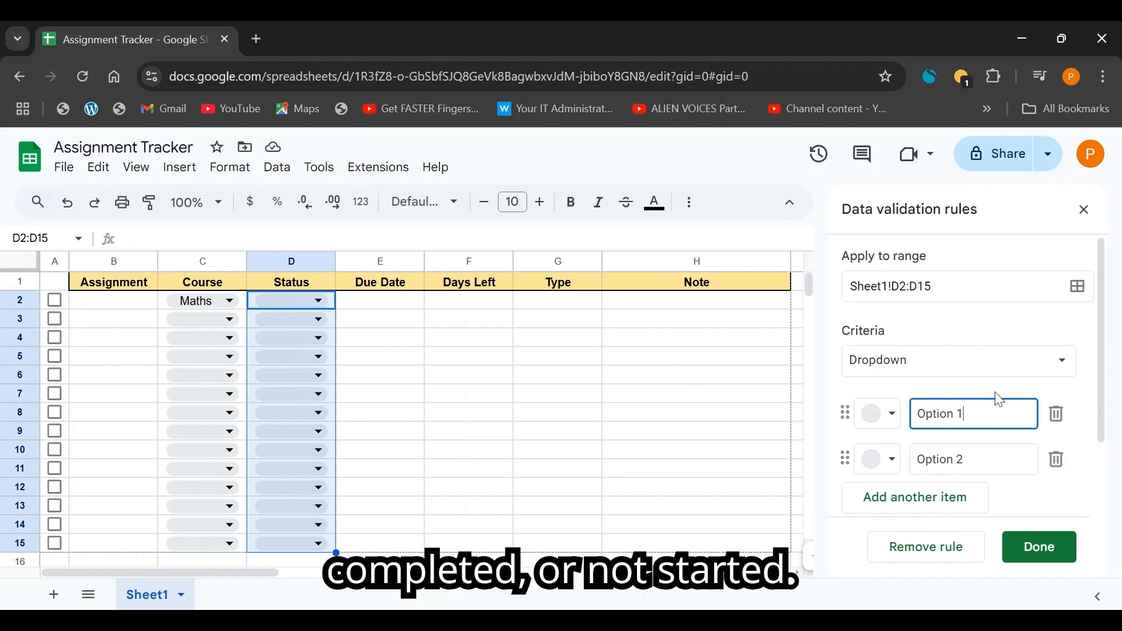
- Name the first Status dropdown option Not Started and color it light red
{"action": "triple_click", "coordinate": [977, 416]}
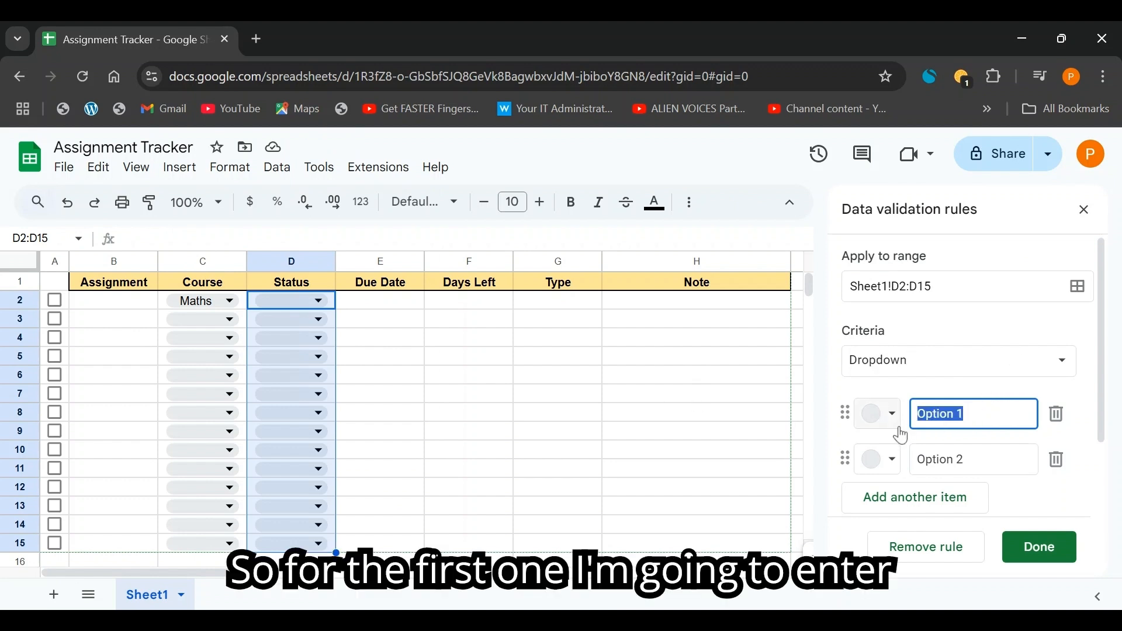
{"action": "type", "text": "Not"}
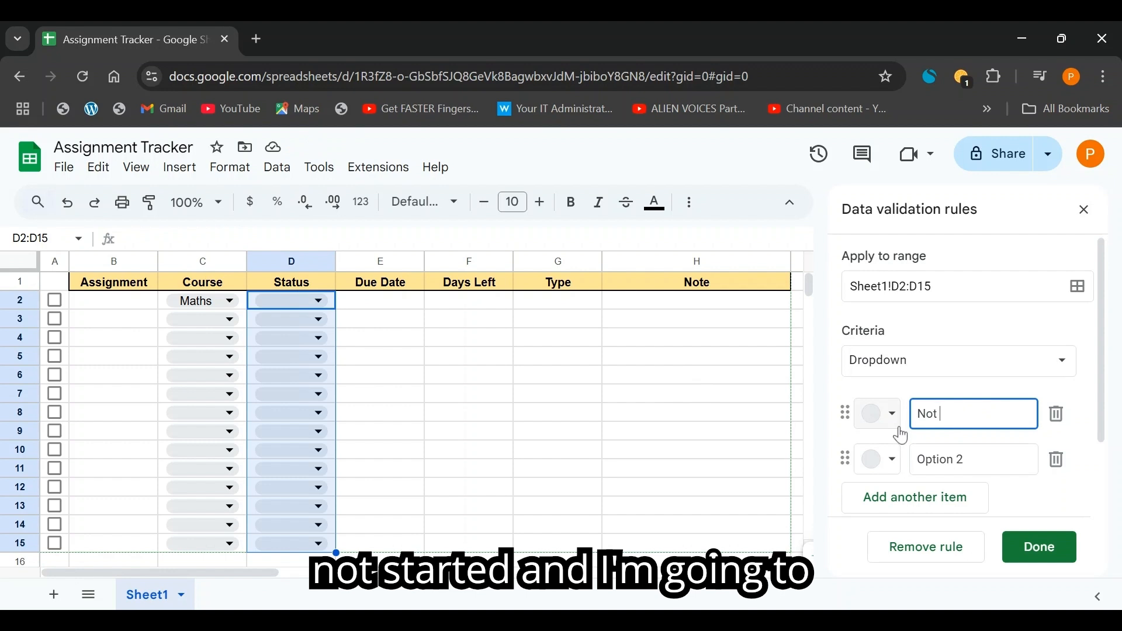
{"action": "type", "text": " Started"}
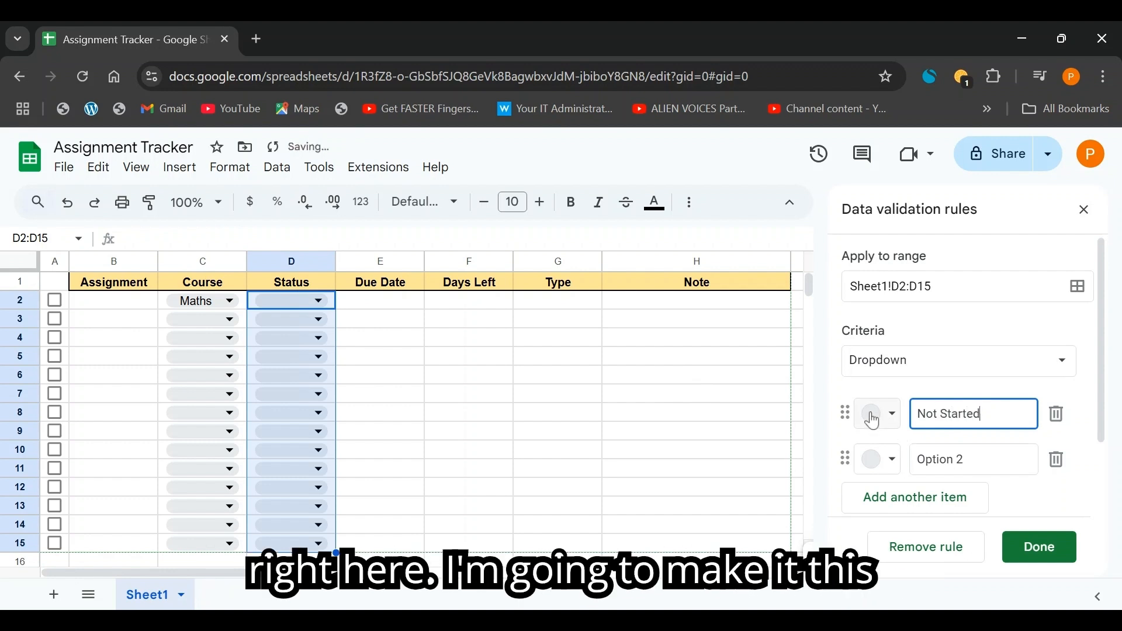
{"action": "left_click", "coordinate": [876, 415]}
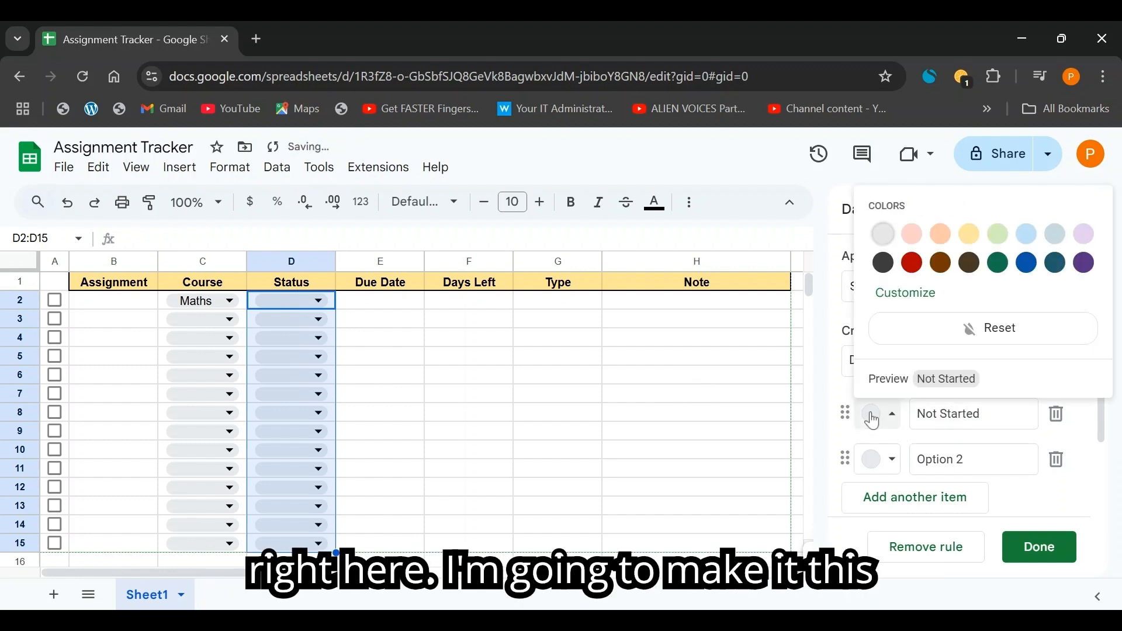
{"action": "left_click", "coordinate": [910, 239]}
- Name the second Status dropdown option In Progress and color it light yellow
{"action": "left_click_drag", "start_coordinate": [992, 456], "coordinate": [908, 467]}
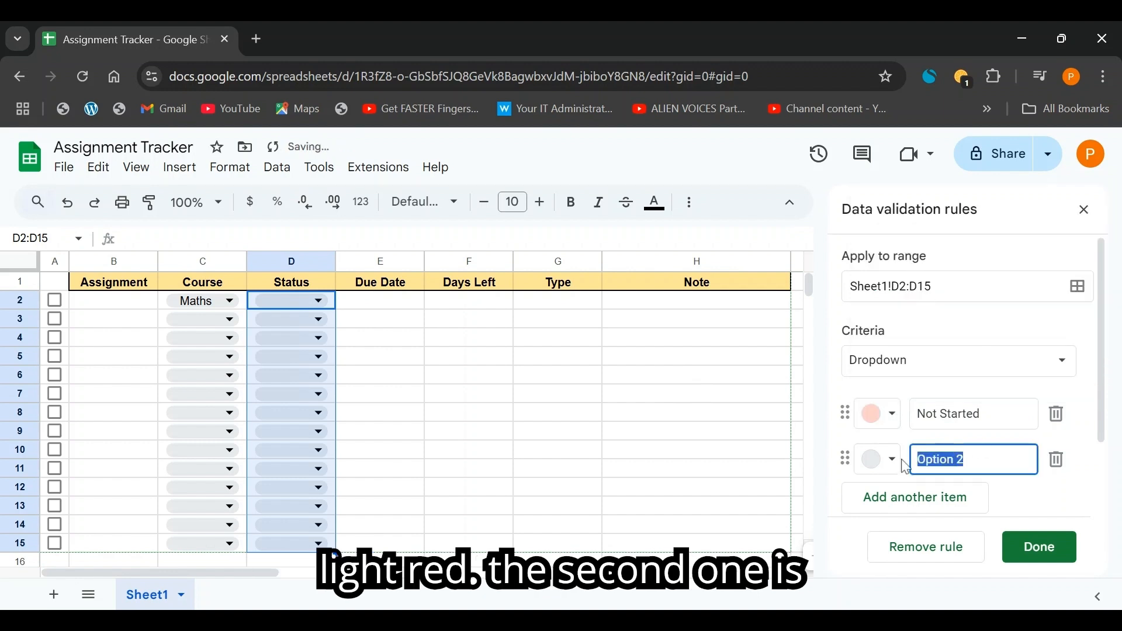
{"action": "type", "text": "In PRogress"}
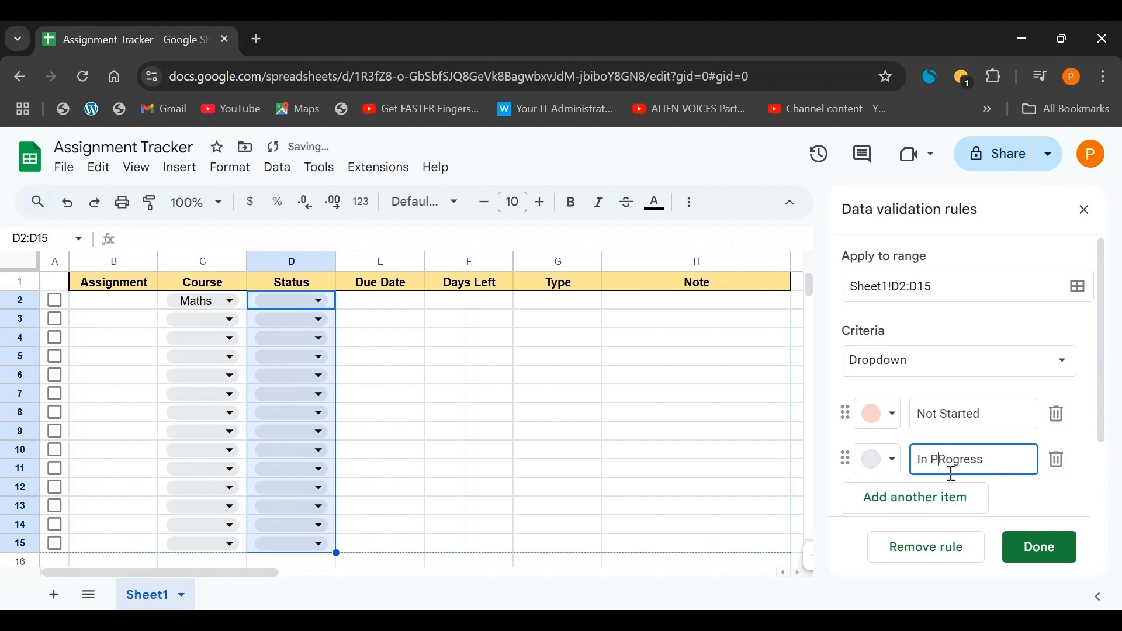
{"action": "left_click", "coordinate": [879, 460]}
{"action": "left_click", "coordinate": [966, 278]}
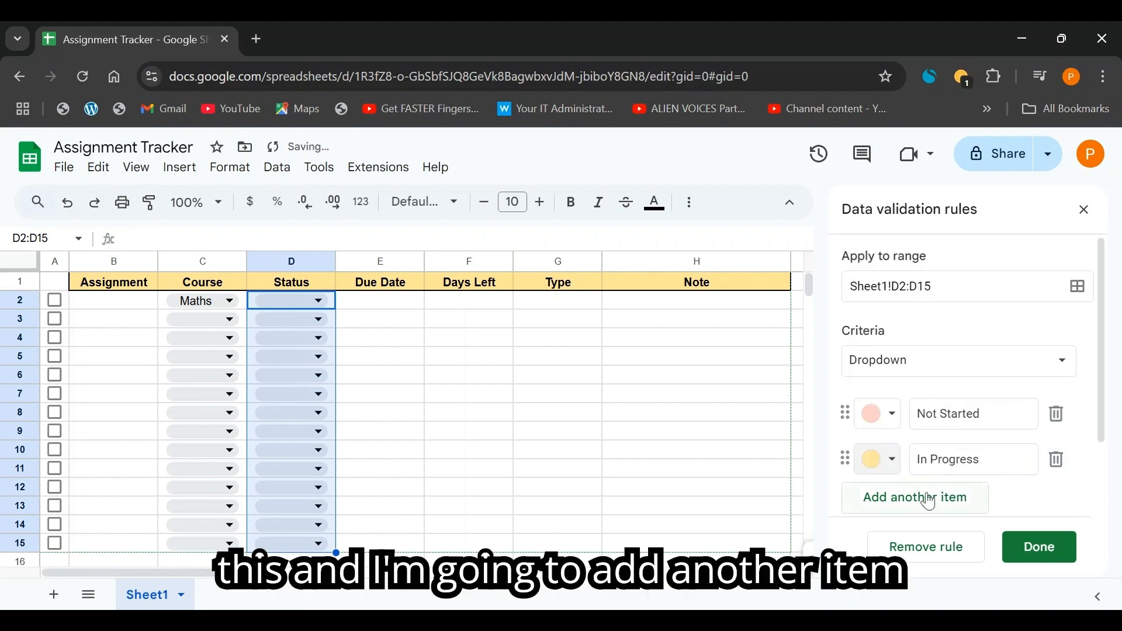
- Add a third Status option named Completed in light green, save the rule and close the data validation settings
{"action": "left_click", "coordinate": [976, 498]}
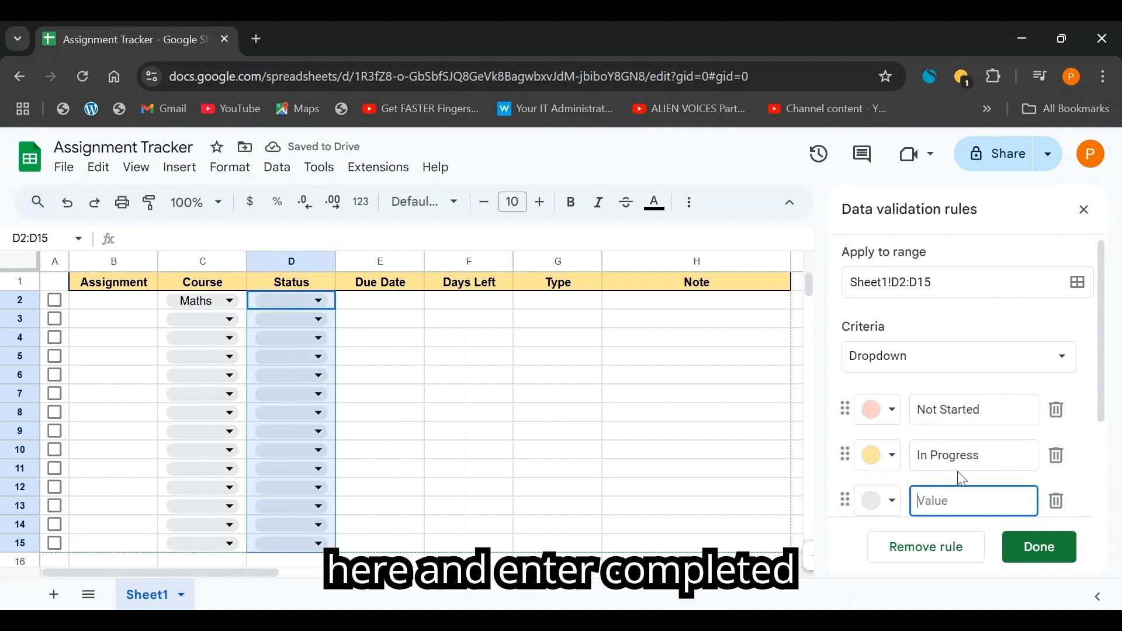
{"action": "type", "text": "Completed"}
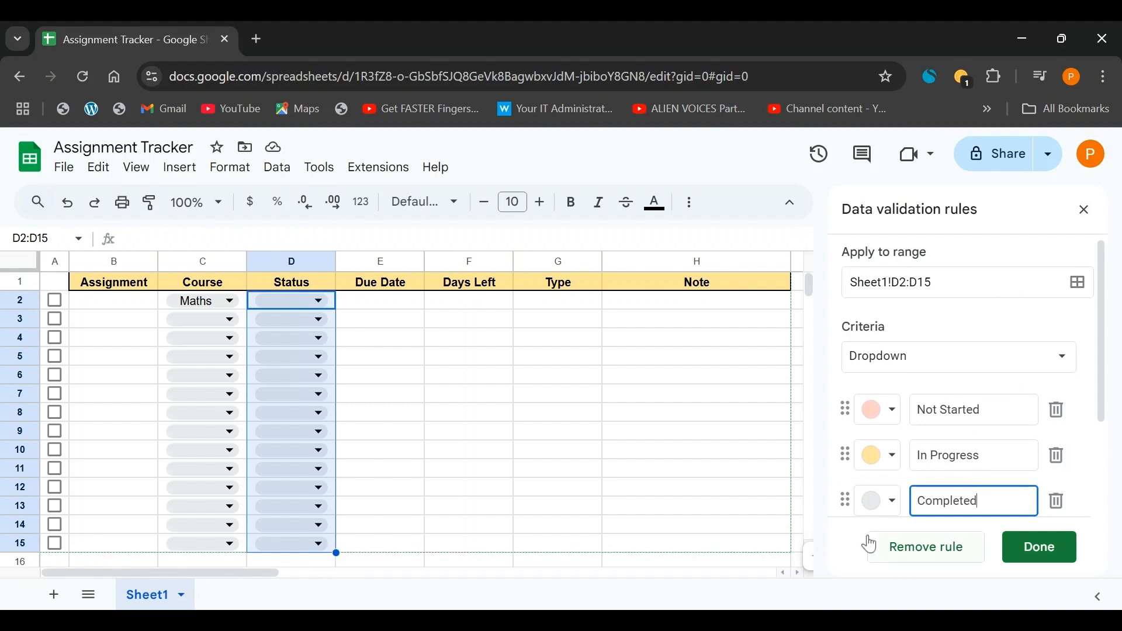
{"action": "left_click", "coordinate": [878, 502]}
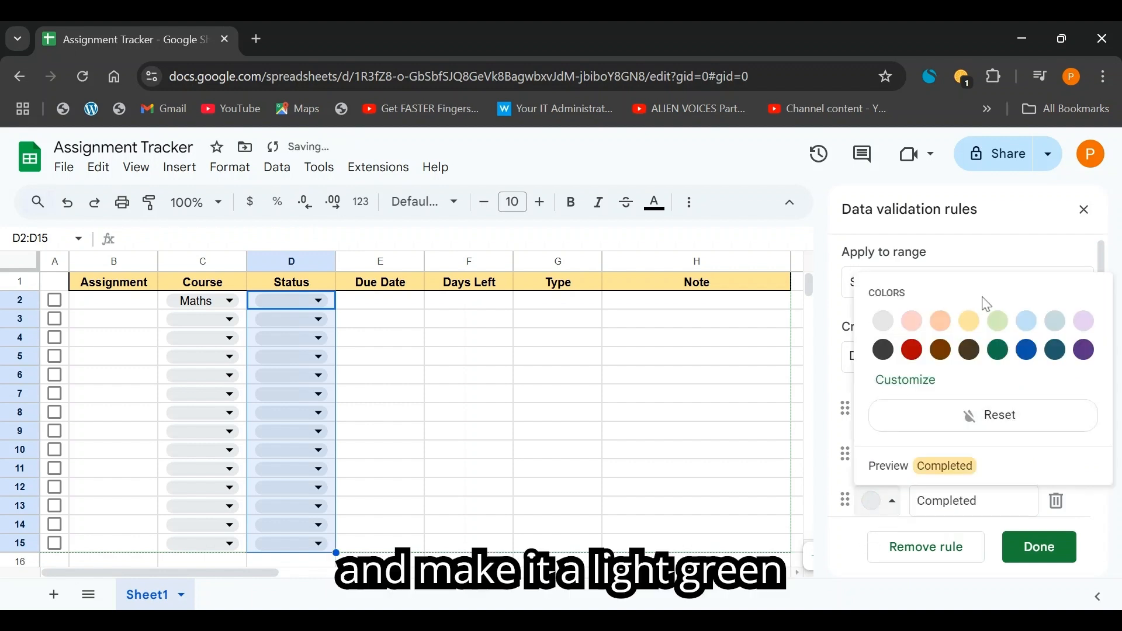
{"action": "left_click", "coordinate": [999, 320]}
{"action": "scroll", "coordinate": [1016, 409], "scroll_direction": "down", "scroll_amount": 3}
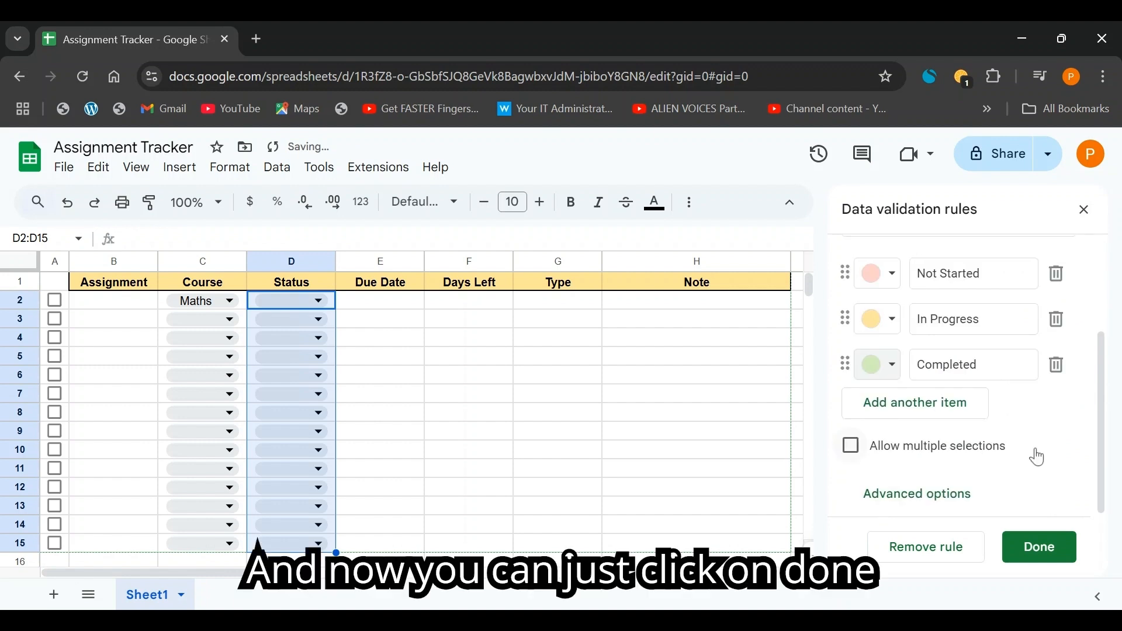
{"action": "left_click", "coordinate": [1043, 550]}
{"action": "left_click", "coordinate": [471, 319]}
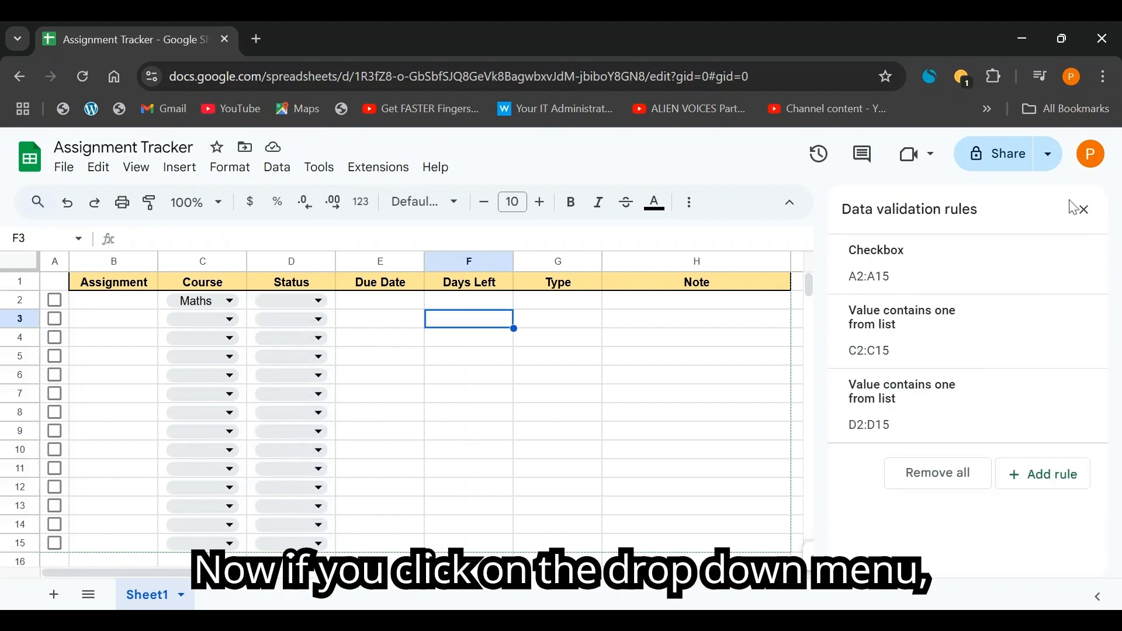
{"action": "left_click", "coordinate": [1085, 210]}
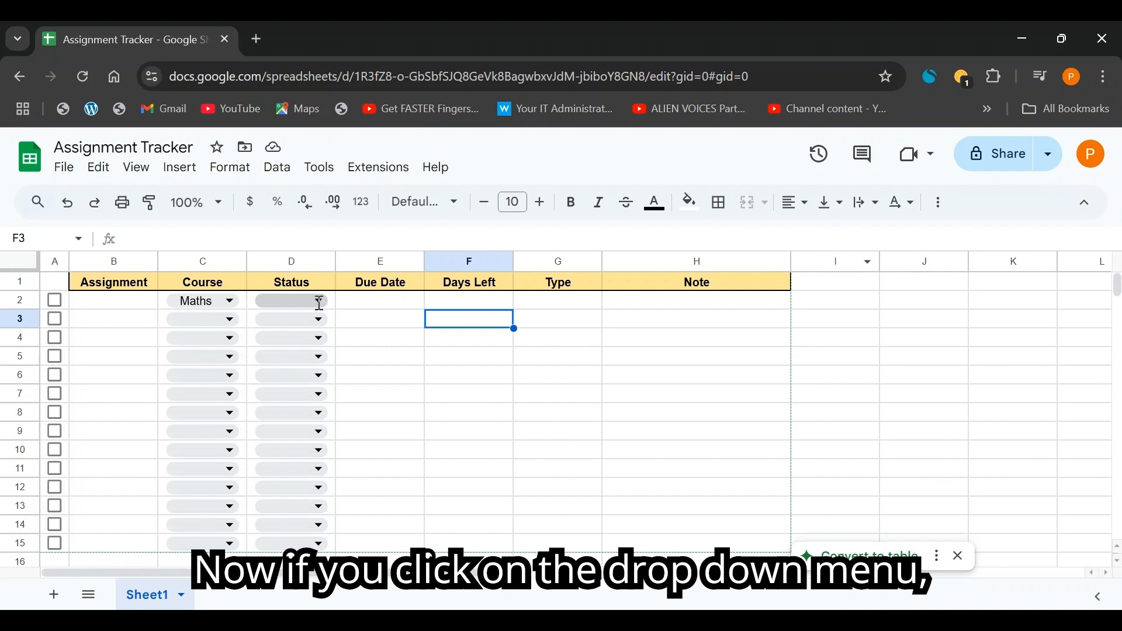
- Try Not Started as the status in cell D2 and change it to In Progress
{"action": "left_click", "coordinate": [321, 304]}
{"action": "left_click", "coordinate": [321, 317]}
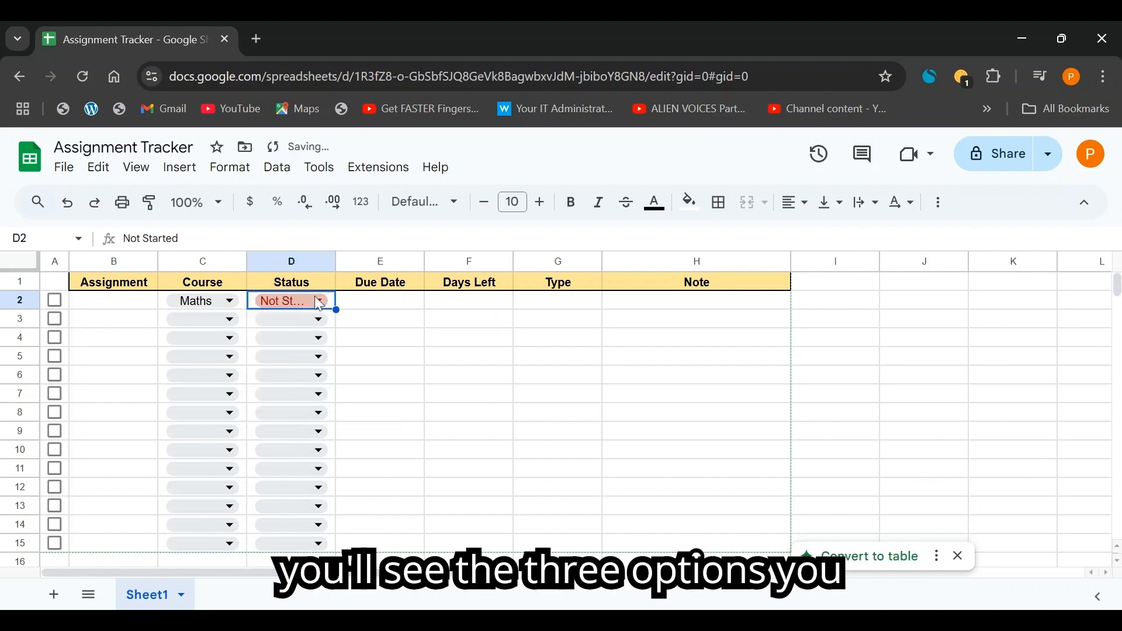
{"action": "left_click", "coordinate": [316, 299]}
{"action": "left_click", "coordinate": [298, 363]}
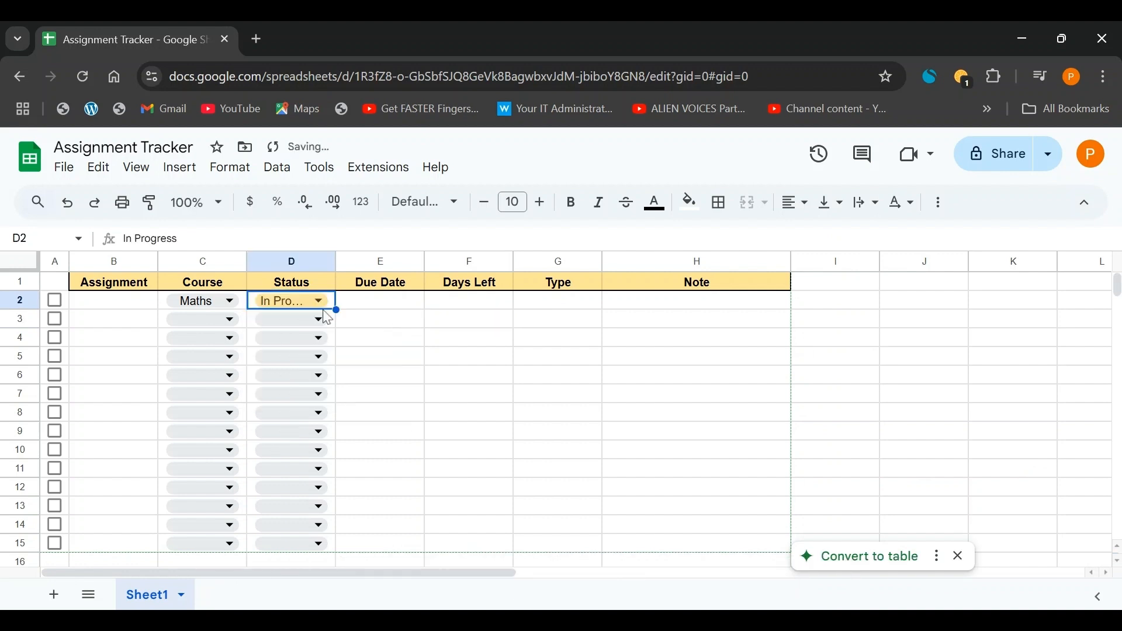
- Widen the Status column D so its option text fits, and widen the Course column C slightly
{"action": "left_click", "coordinate": [353, 337]}
{"action": "left_click_drag", "start_coordinate": [336, 261], "coordinate": [371, 261]}
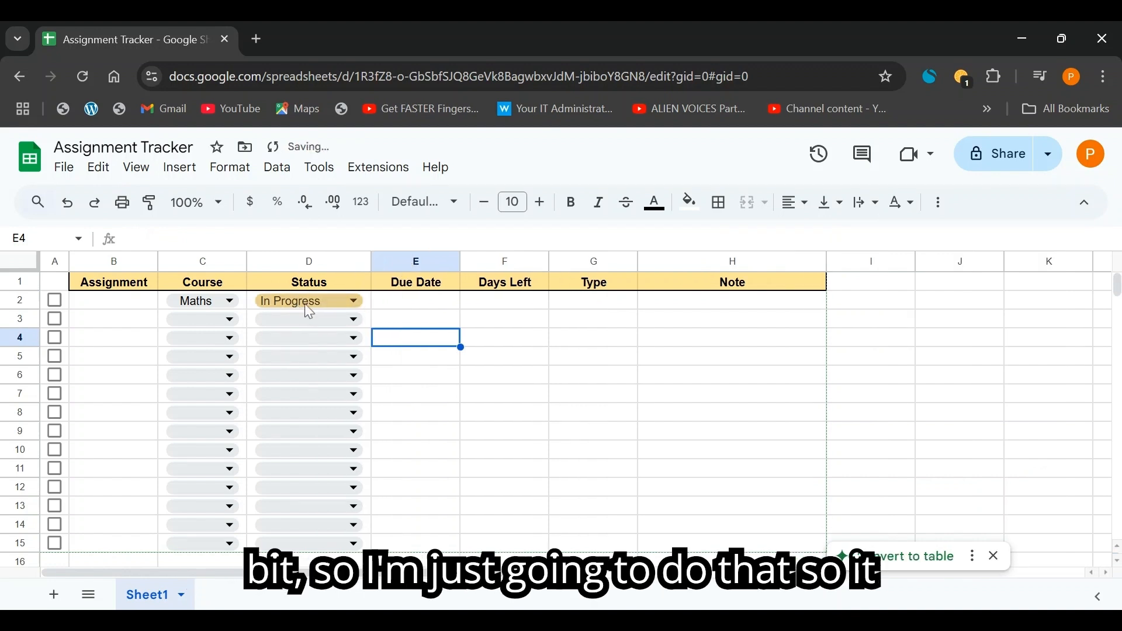
{"action": "left_click_drag", "start_coordinate": [249, 260], "coordinate": [273, 260]}
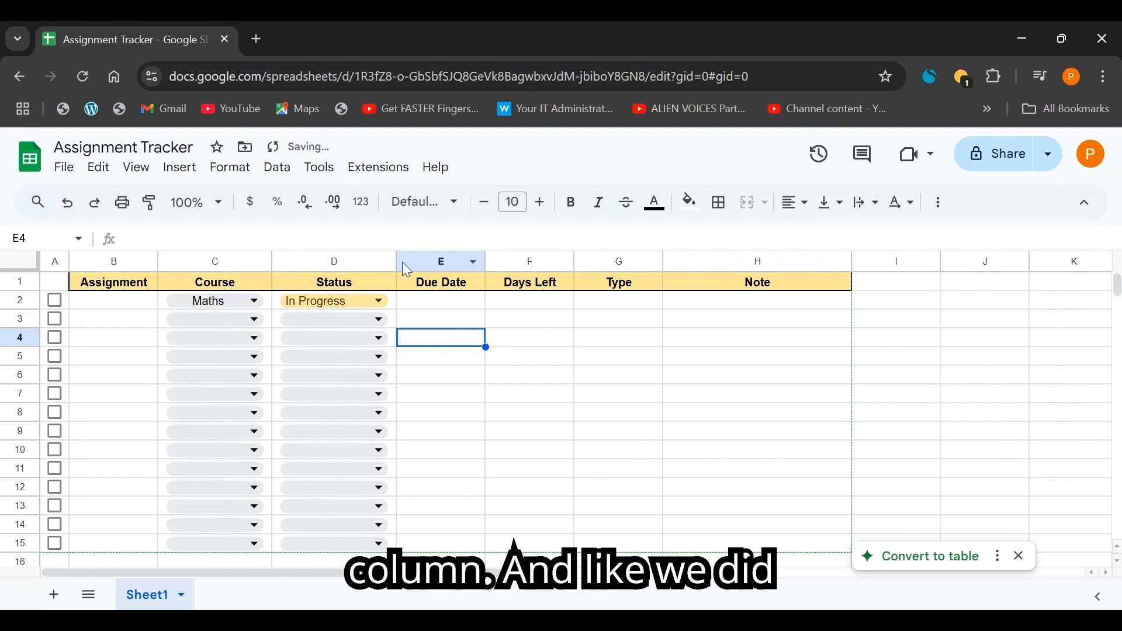
- Center-align the contents of the whole Status column D
{"action": "left_click", "coordinate": [321, 263]}
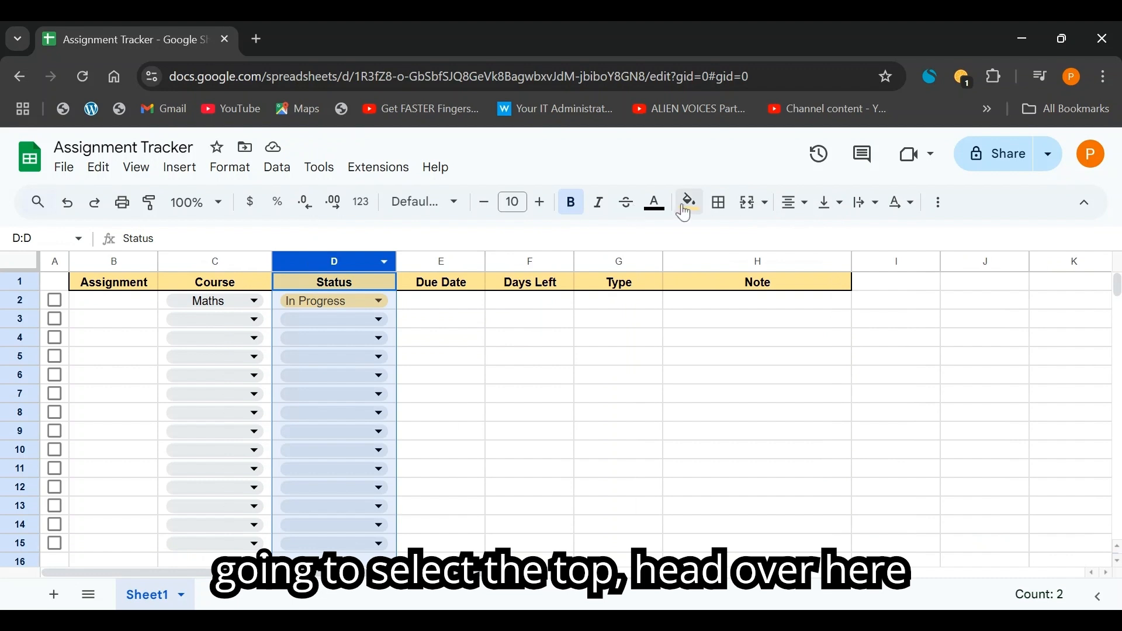
{"action": "left_click", "coordinate": [796, 205]}
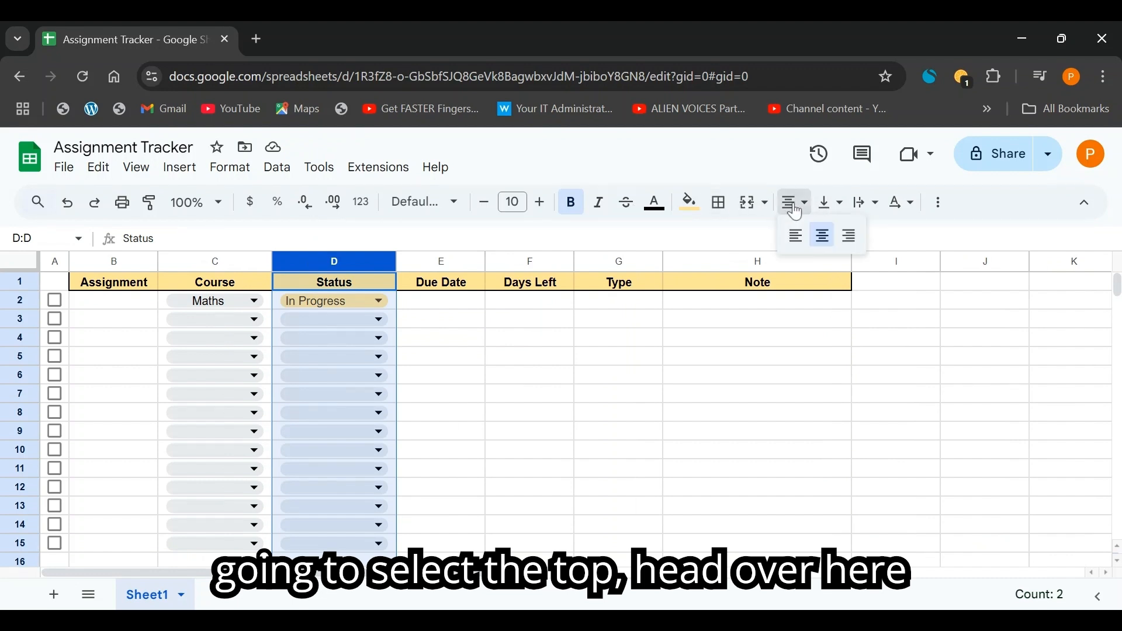
{"action": "left_click", "coordinate": [826, 250]}
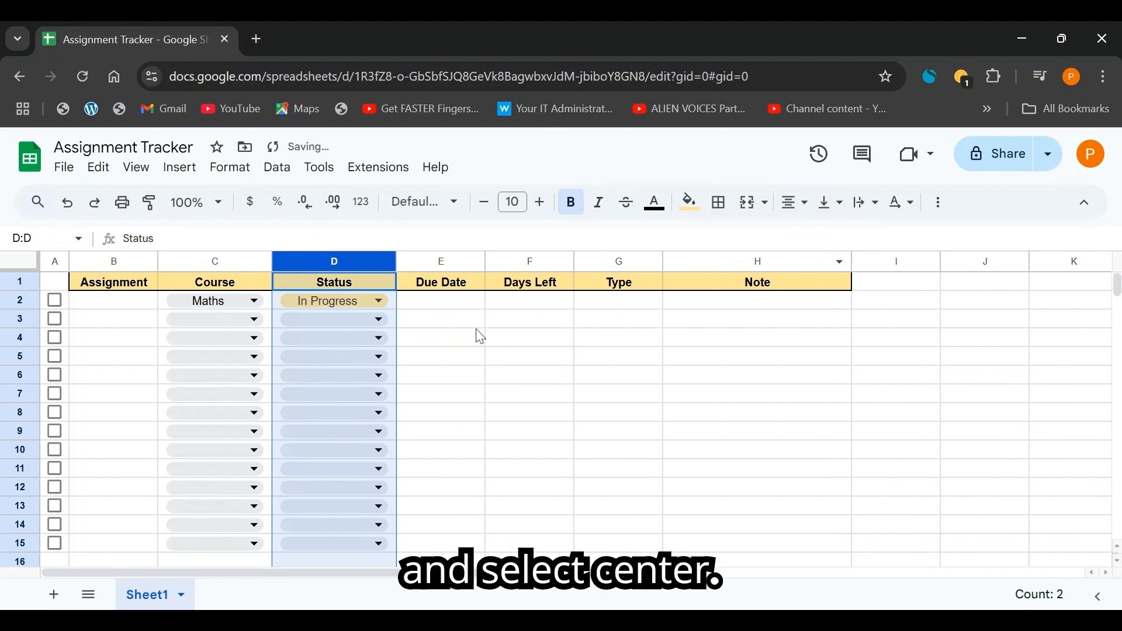
- Widen the Assignment column B and the Type column G to make room for longer entries
{"action": "left_click", "coordinate": [619, 357]}
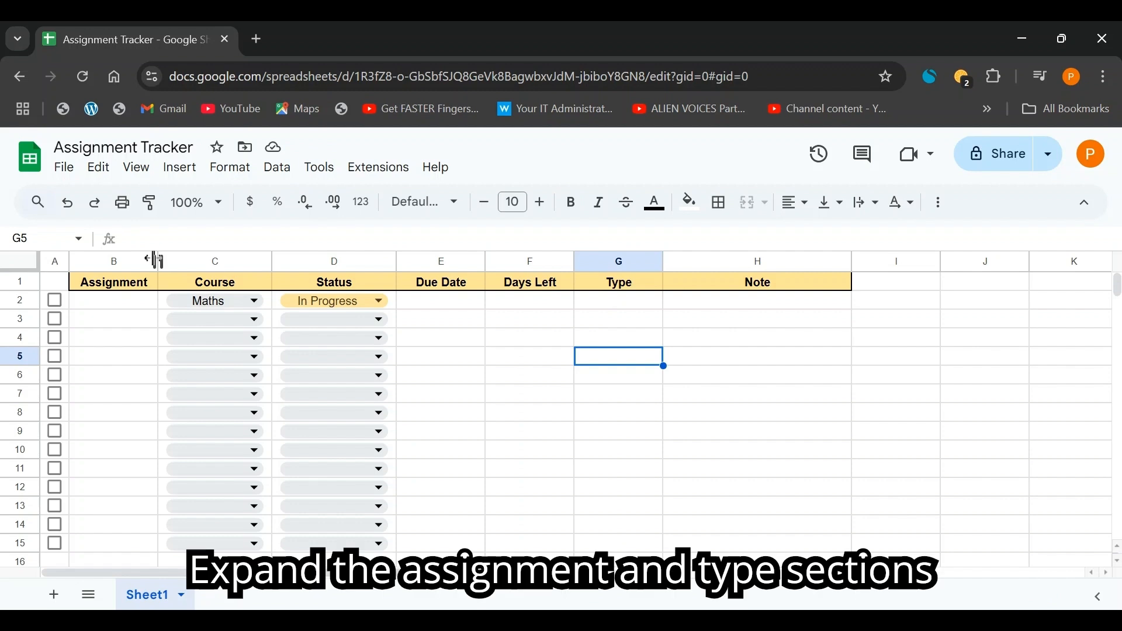
{"action": "left_click_drag", "start_coordinate": [161, 261], "coordinate": [231, 261]}
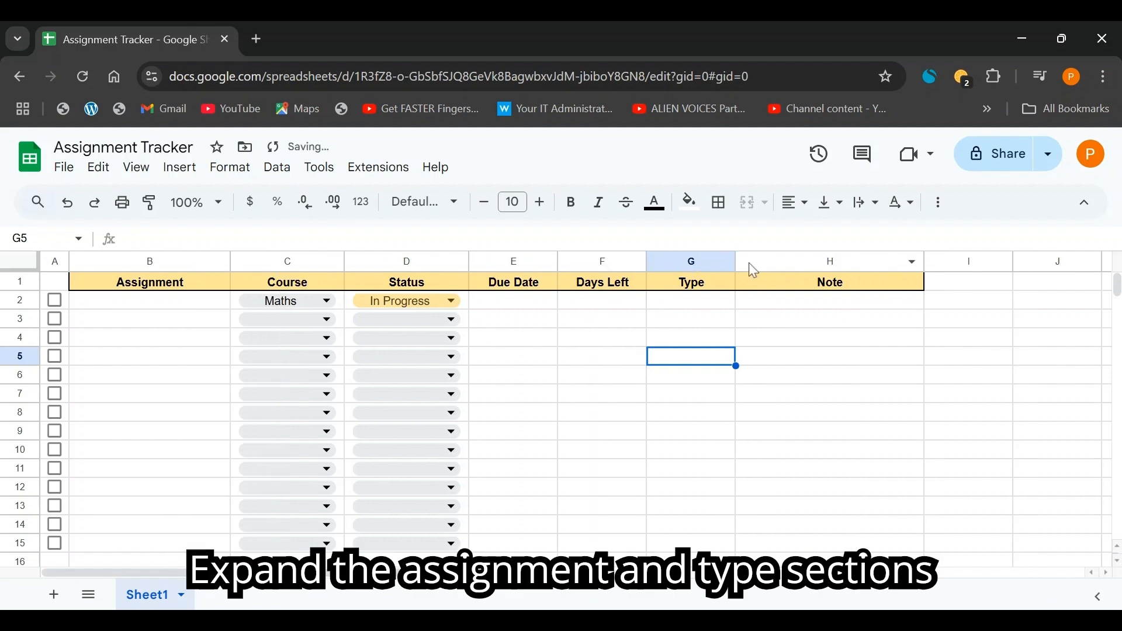
{"action": "left_click_drag", "start_coordinate": [736, 261], "coordinate": [810, 273]}
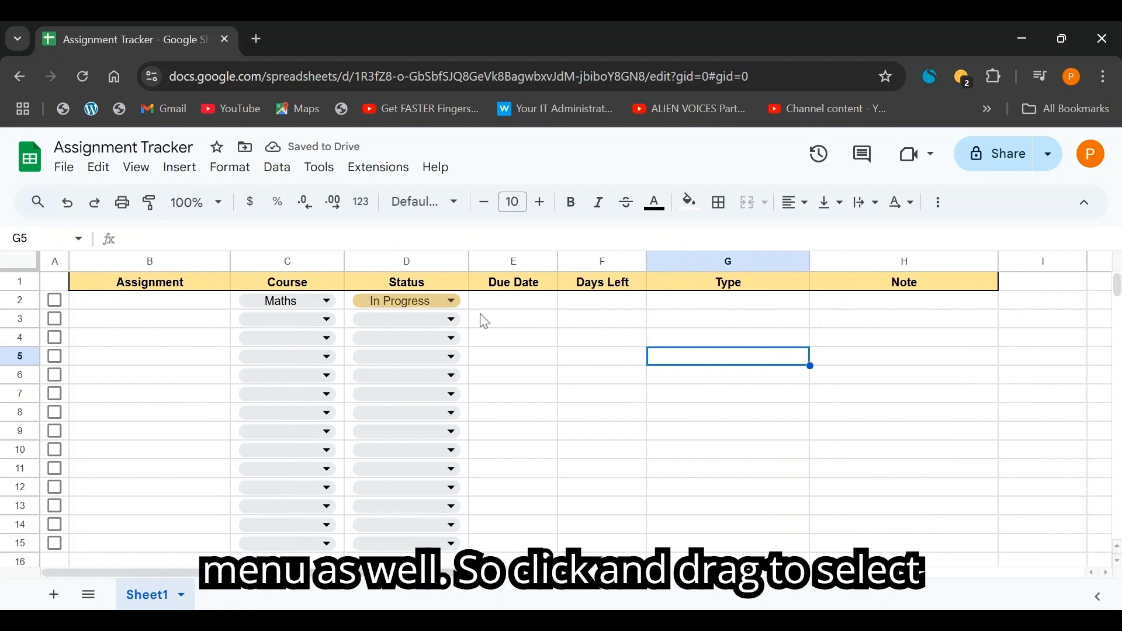
- Insert a dropdown in the empty cells under the Type header, range G2:G16
{"action": "left_click", "coordinate": [704, 305]}
{"action": "left_click_drag", "start_coordinate": [704, 313], "coordinate": [734, 560]}
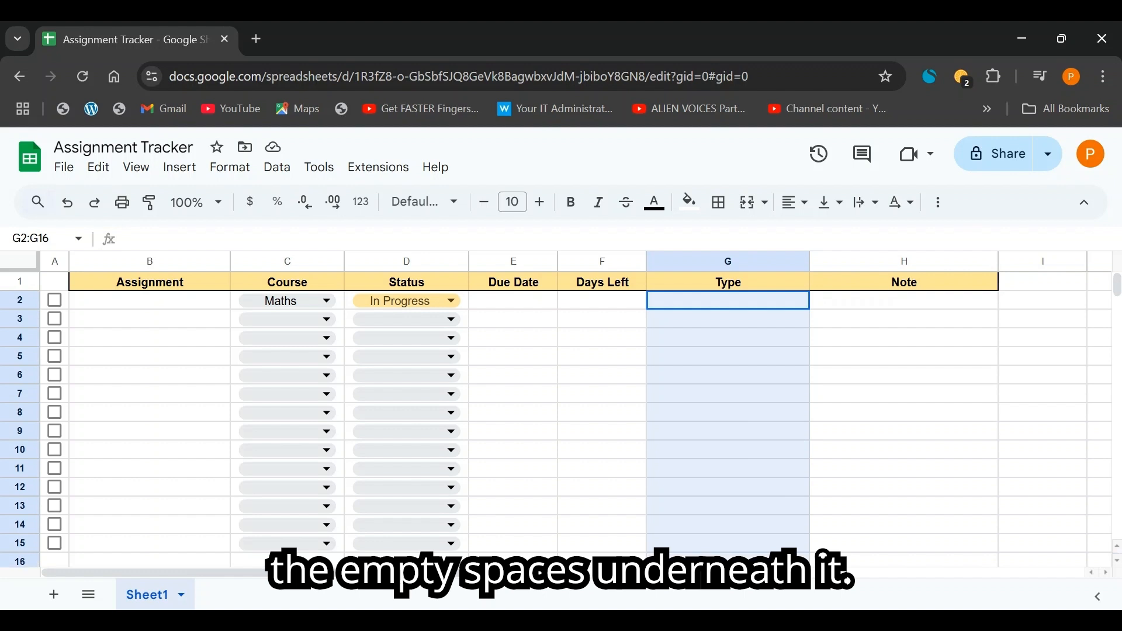
{"action": "left_click", "coordinate": [179, 168]}
{"action": "scroll", "coordinate": [245, 403], "scroll_direction": "down", "scroll_amount": 3}
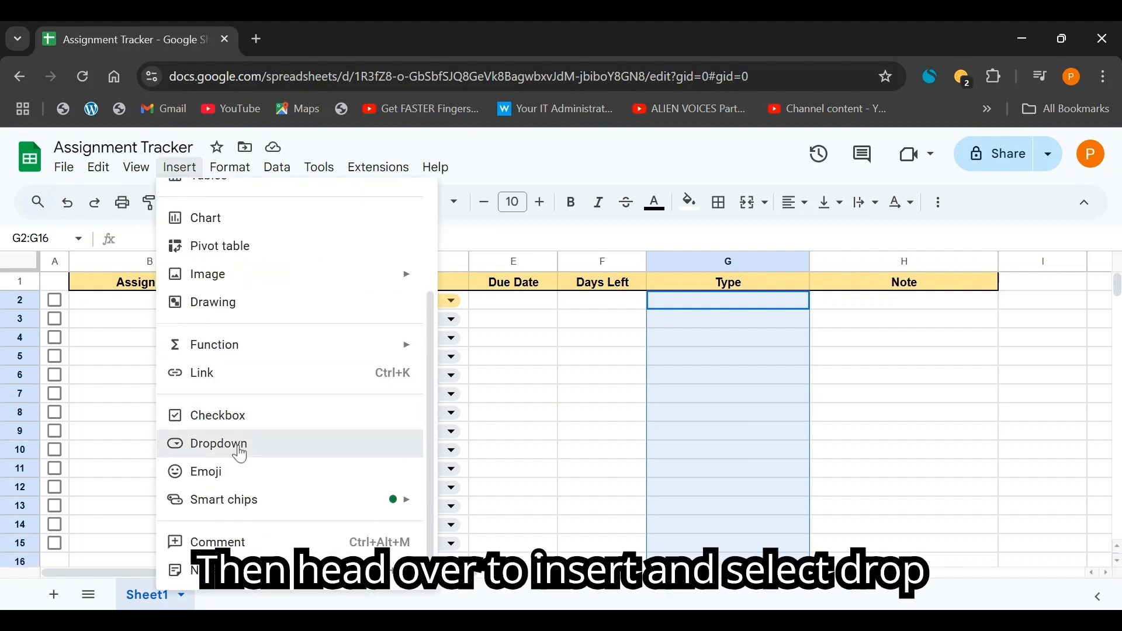
{"action": "left_click", "coordinate": [238, 444]}
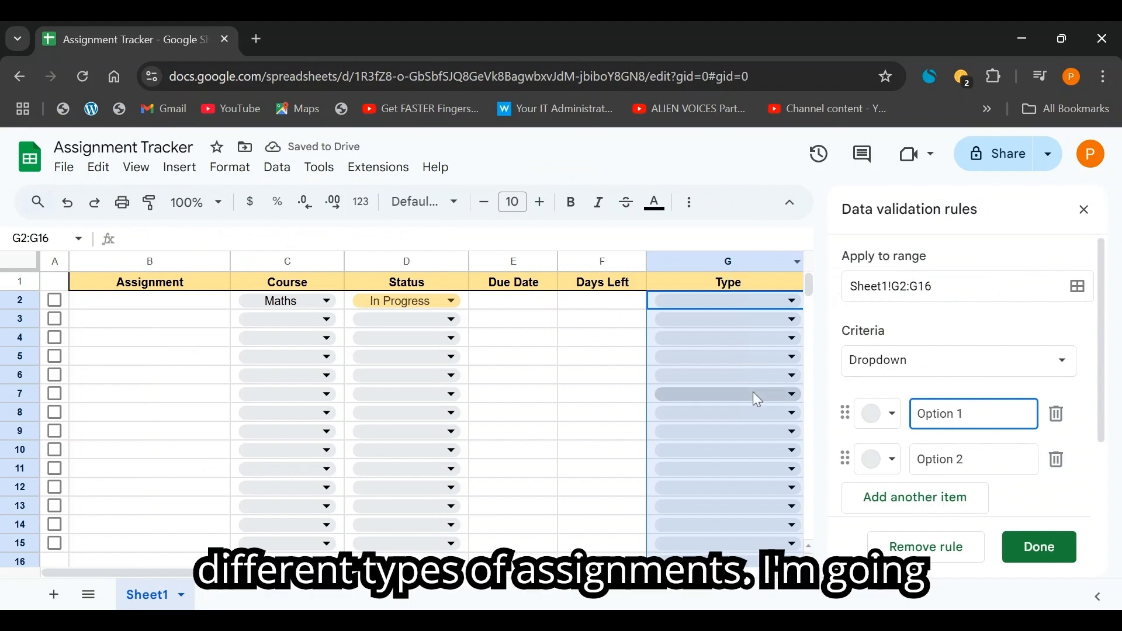
- Name the first two Type dropdown options Group Project and Essay
{"action": "left_click_drag", "start_coordinate": [962, 403], "coordinate": [900, 416]}
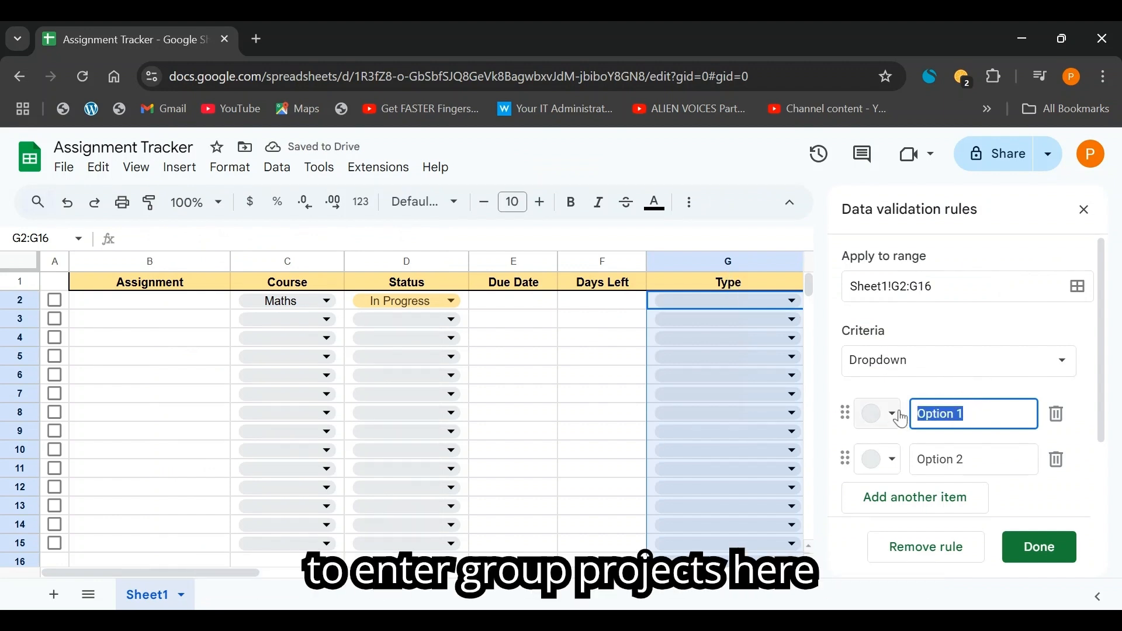
{"action": "type", "text": "Group P"}
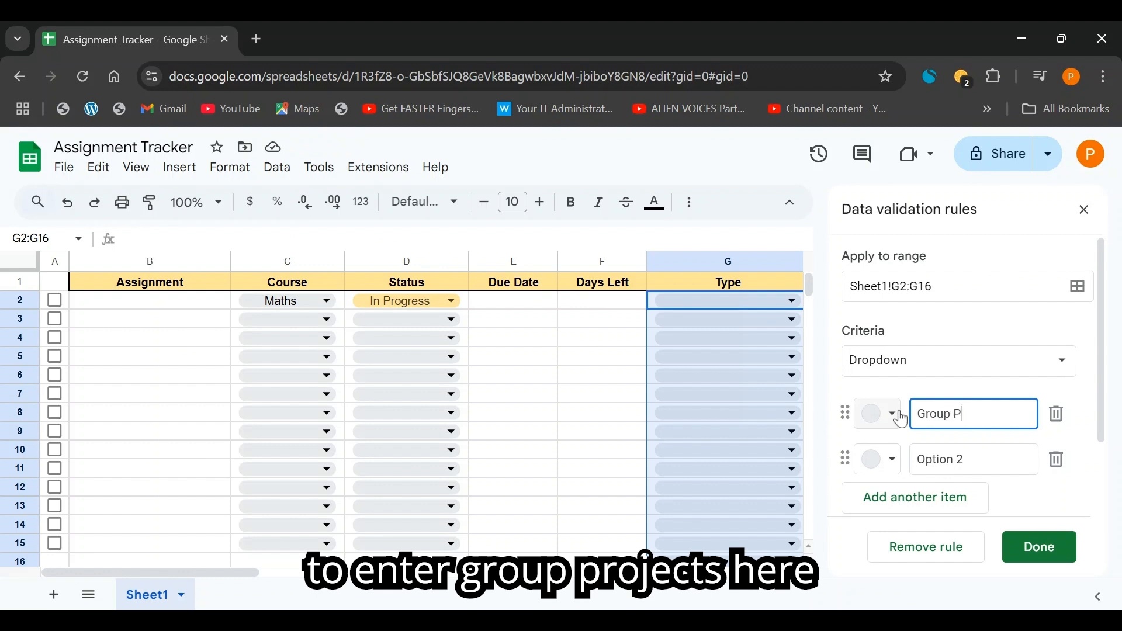
{"action": "type", "text": "roject"}
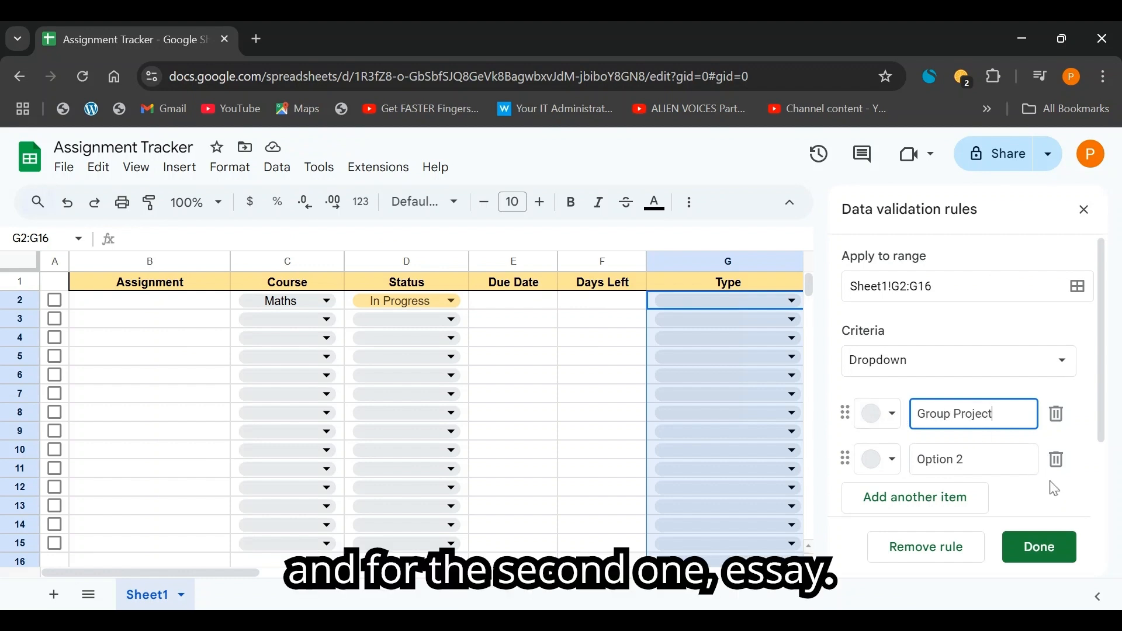
{"action": "left_click_drag", "start_coordinate": [984, 461], "coordinate": [859, 478]}
{"action": "type", "text": "Ess"}
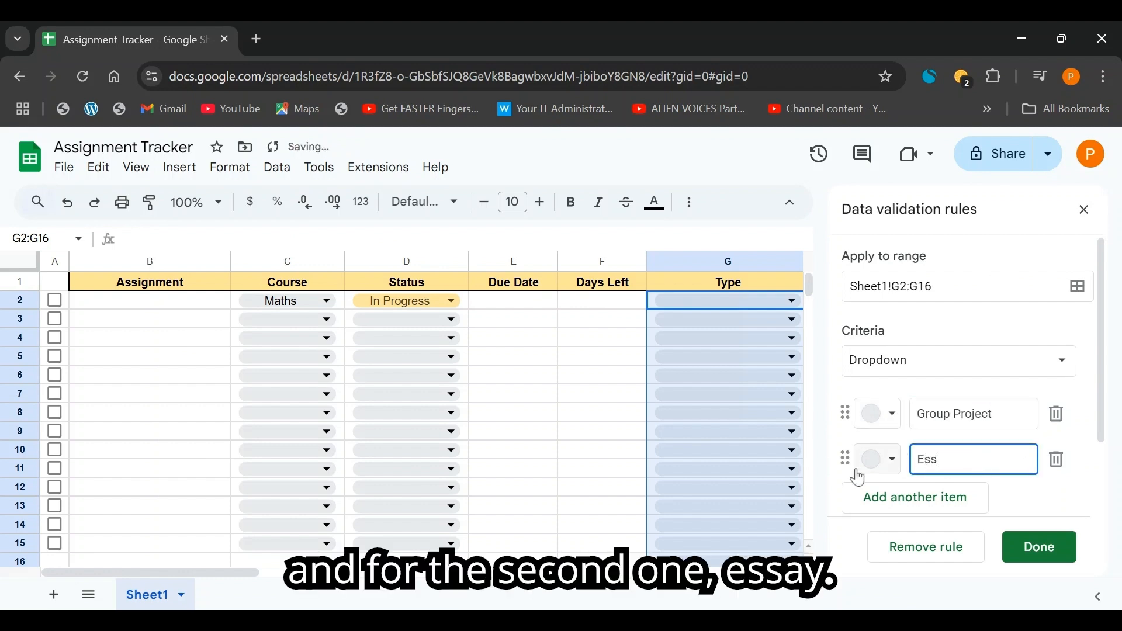
{"action": "type", "text": "ay"}
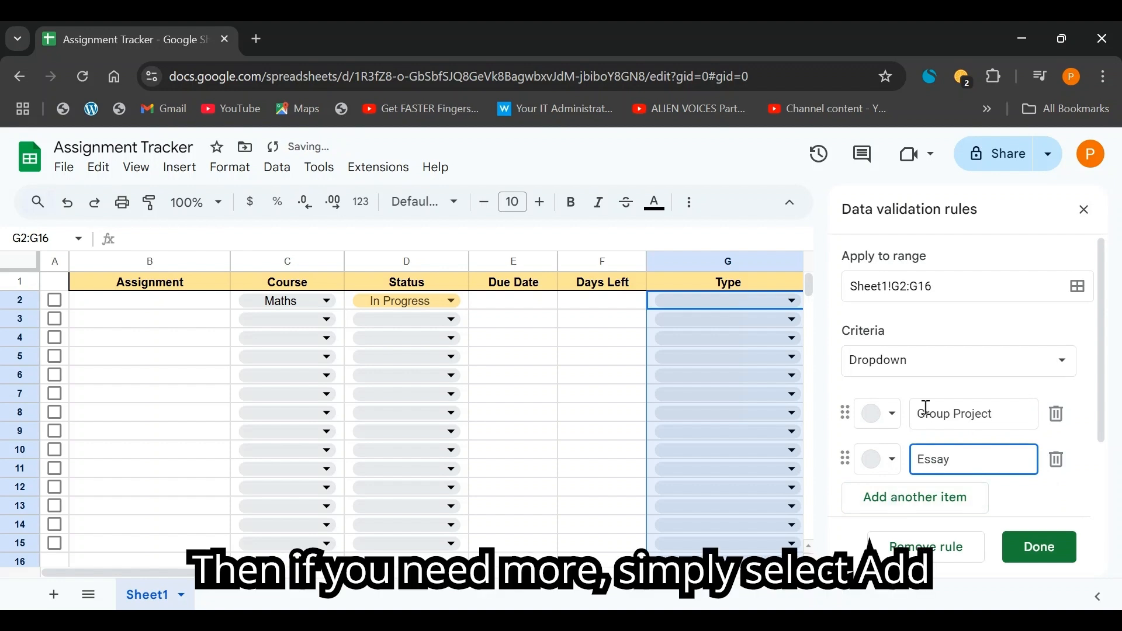
- Add Research and Presentation as further Type dropdown options and save the rule
{"action": "scroll", "coordinate": [928, 407], "scroll_direction": "down", "scroll_amount": 2}
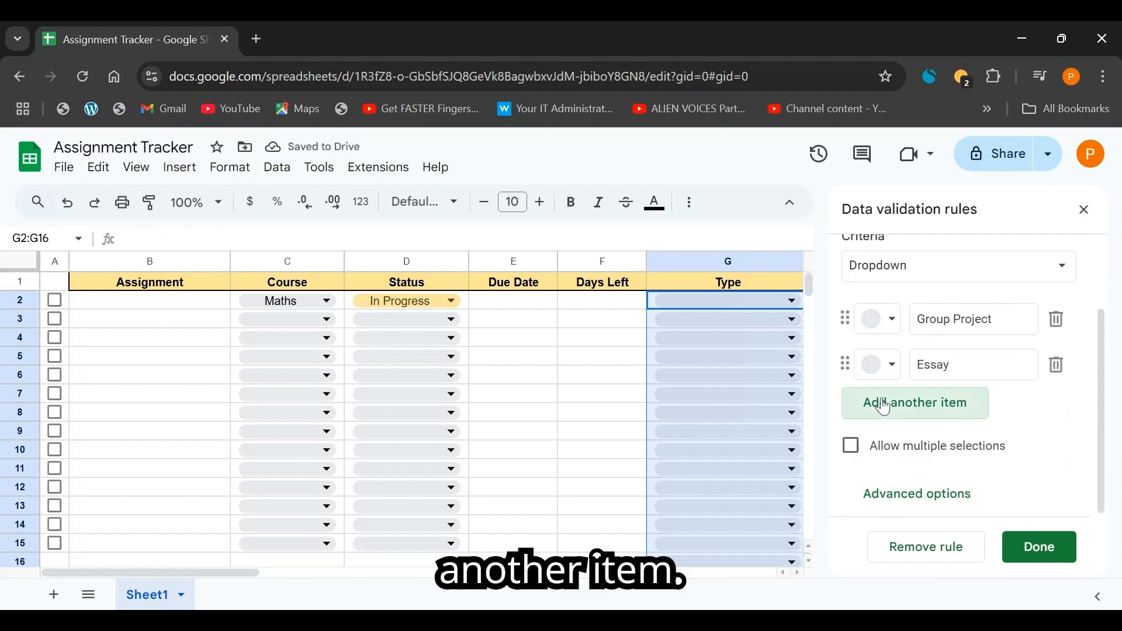
{"action": "left_click", "coordinate": [885, 408]}
{"action": "type", "text": "Research"}
{"action": "left_click", "coordinate": [975, 460]}
{"action": "type", "text": "P"}
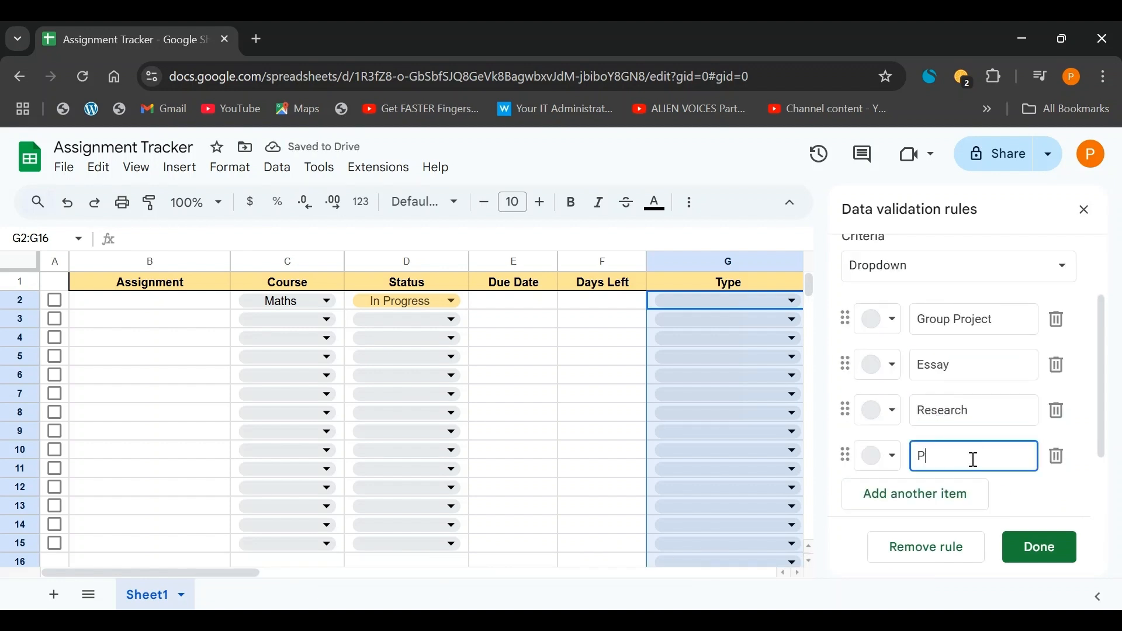
{"action": "type", "text": "resentation"}
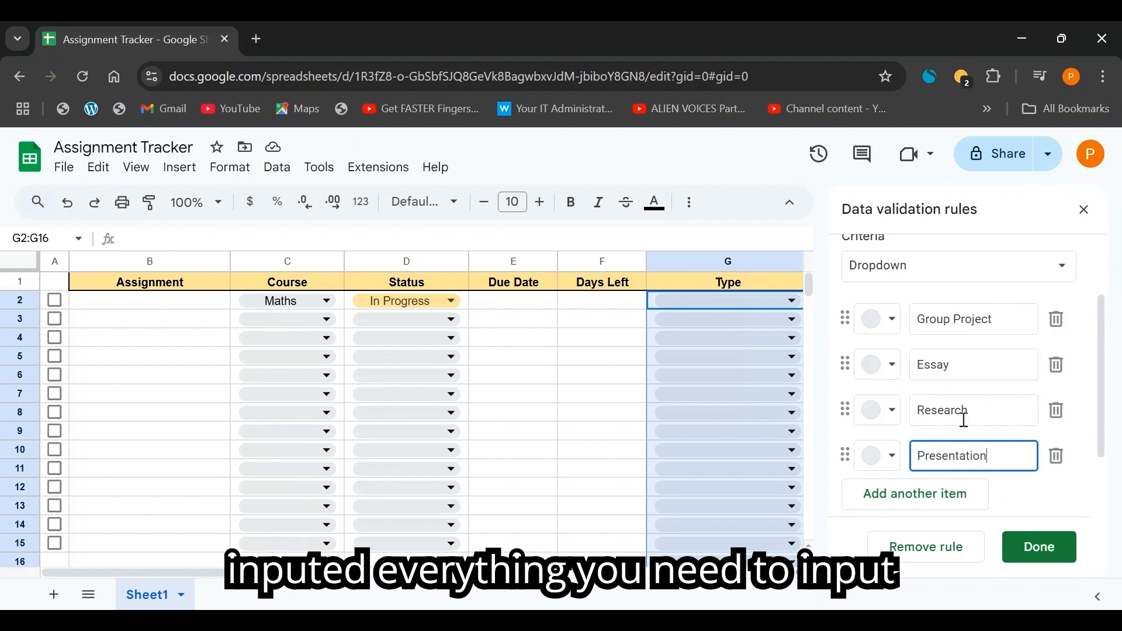
{"action": "scroll", "coordinate": [993, 416], "scroll_direction": "down", "scroll_amount": 2}
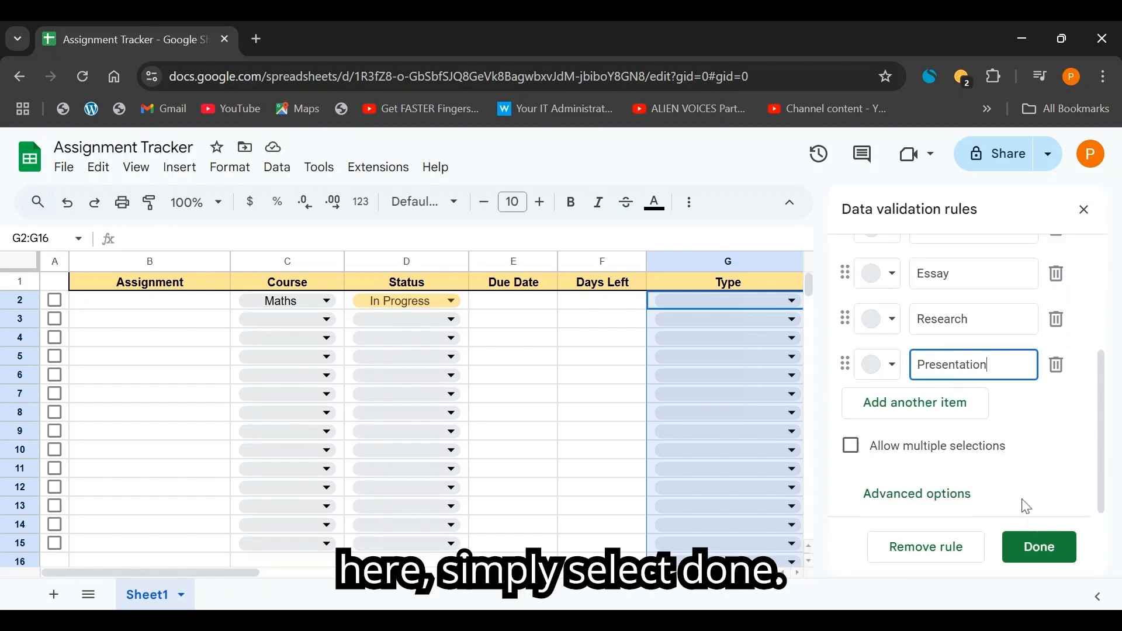
{"action": "left_click", "coordinate": [1042, 552]}
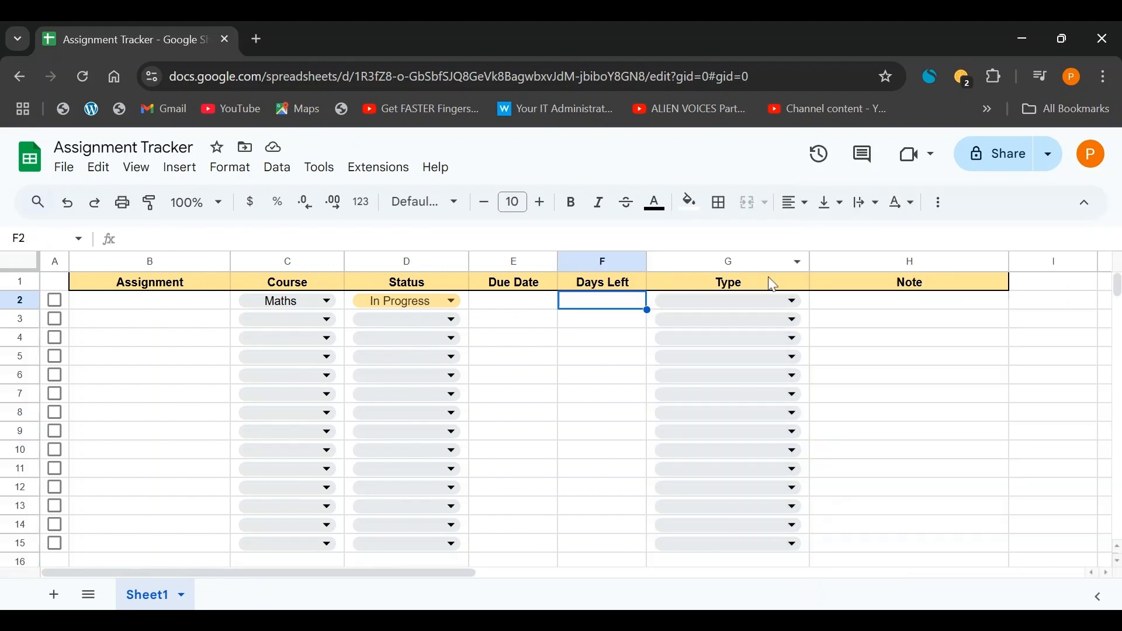
- Check the choices in the Type dropdown of cell G2 and set it to Group Project
{"action": "left_click", "coordinate": [765, 298]}
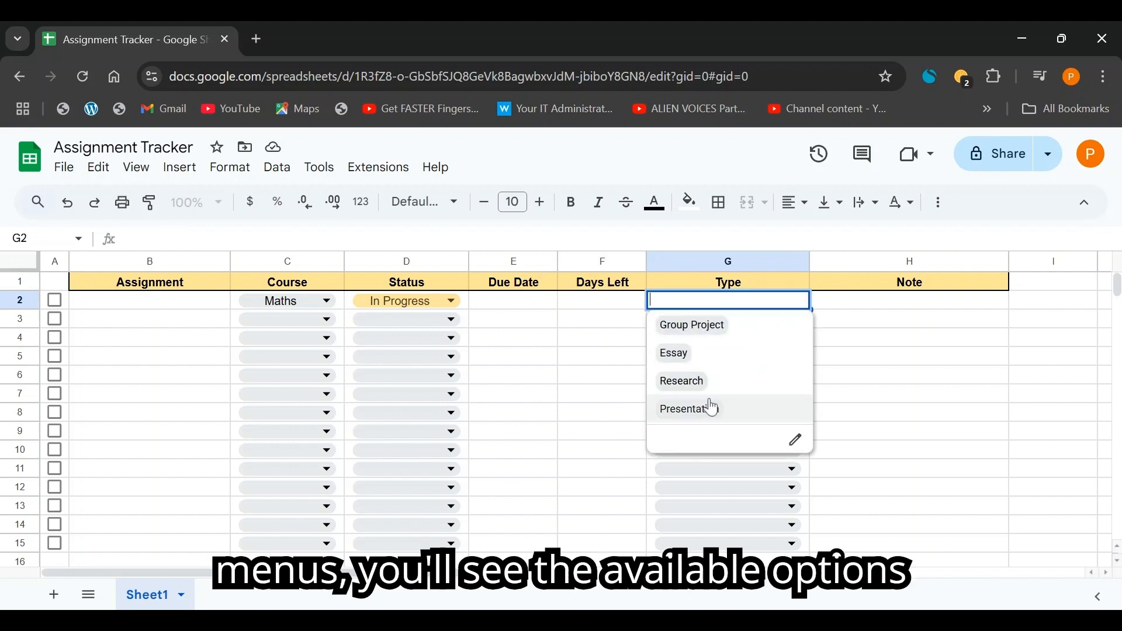
{"action": "left_click", "coordinate": [601, 326]}
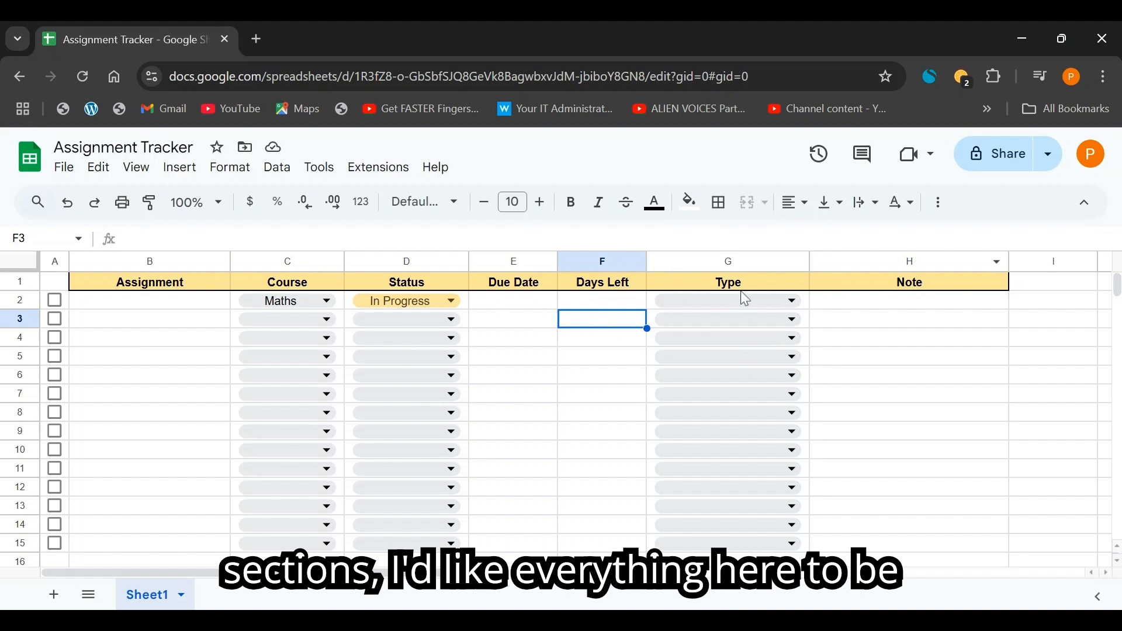
{"action": "left_click", "coordinate": [775, 301]}
{"action": "left_click", "coordinate": [755, 338]}
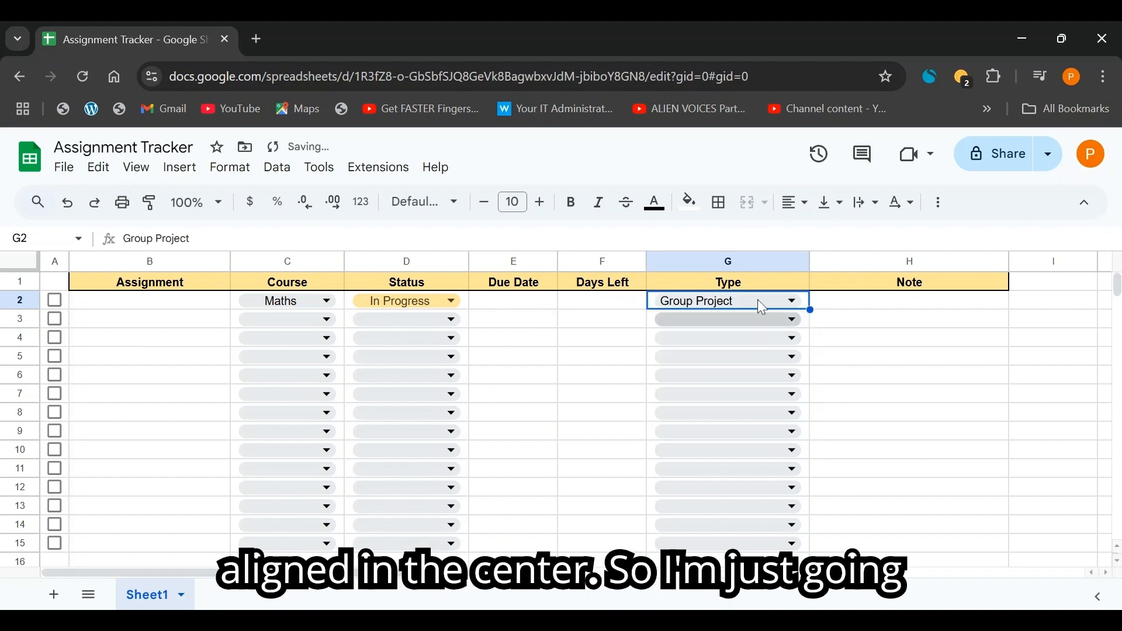
- Center-align the contents of the whole Type column G
{"action": "left_click", "coordinate": [726, 262]}
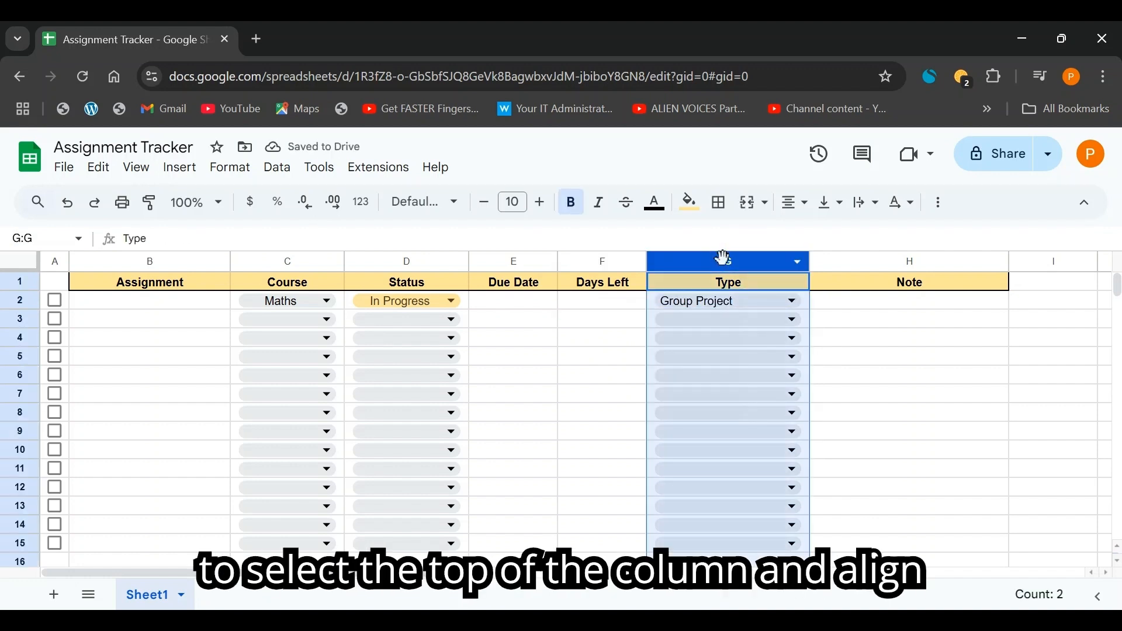
{"action": "left_click", "coordinate": [796, 204]}
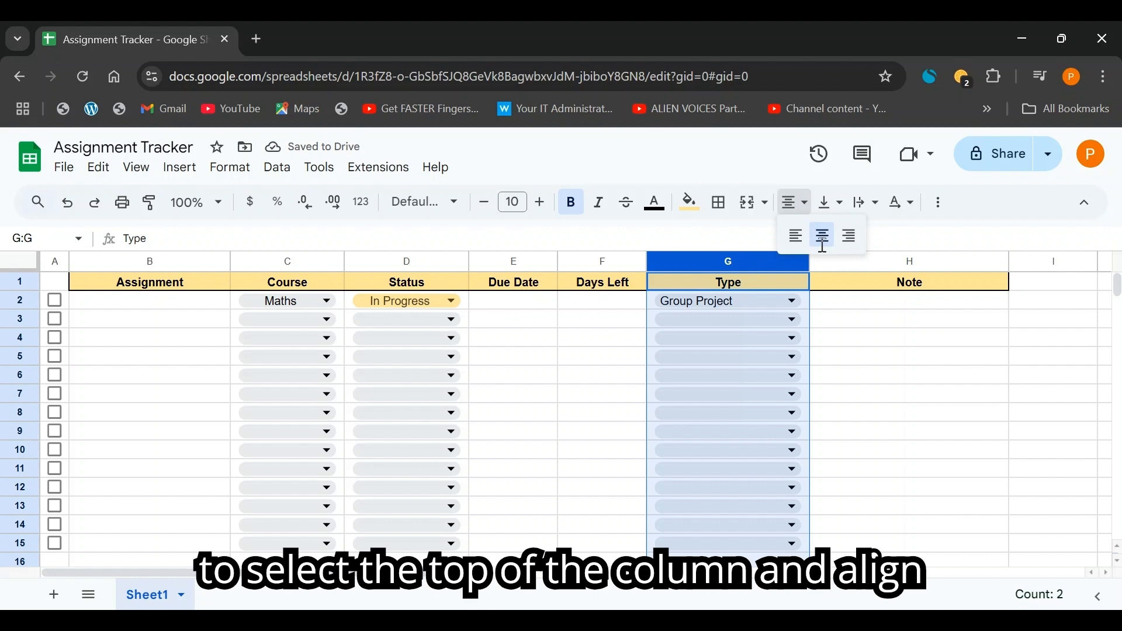
{"action": "left_click", "coordinate": [824, 241]}
- Widen the Due Date column E slightly
{"action": "left_click", "coordinate": [601, 305]}
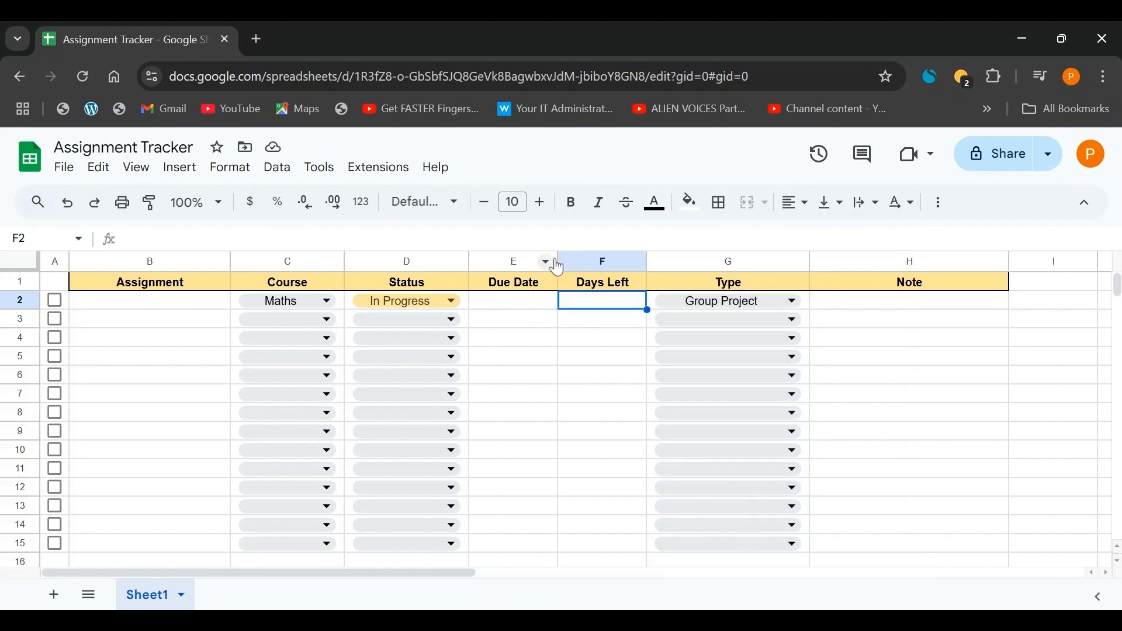
{"action": "left_click_drag", "start_coordinate": [560, 261], "coordinate": [566, 260]}
{"action": "left_click_drag", "start_coordinate": [573, 260], "coordinate": [578, 260]}
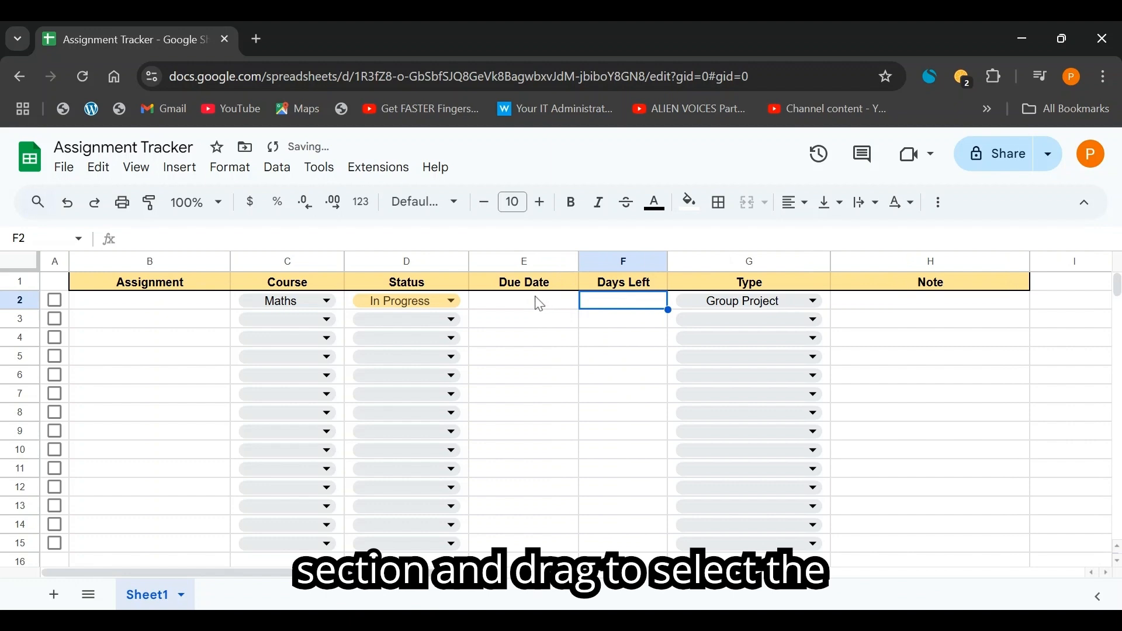
- Start a new data validation rule for the empty Due Date cells E2:E15
{"action": "left_click_drag", "start_coordinate": [538, 304], "coordinate": [559, 548]}
{"action": "scroll", "coordinate": [539, 442], "scroll_direction": "down", "scroll_amount": 1}
{"action": "scroll", "coordinate": [539, 441], "scroll_direction": "up", "scroll_amount": 1}
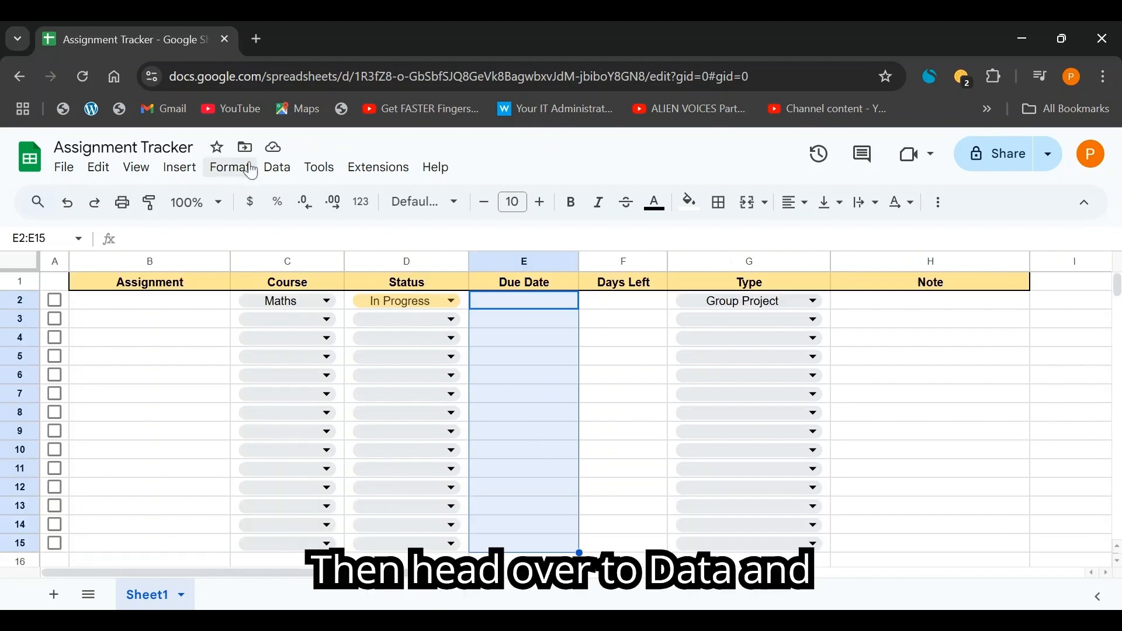
{"action": "left_click", "coordinate": [278, 175]}
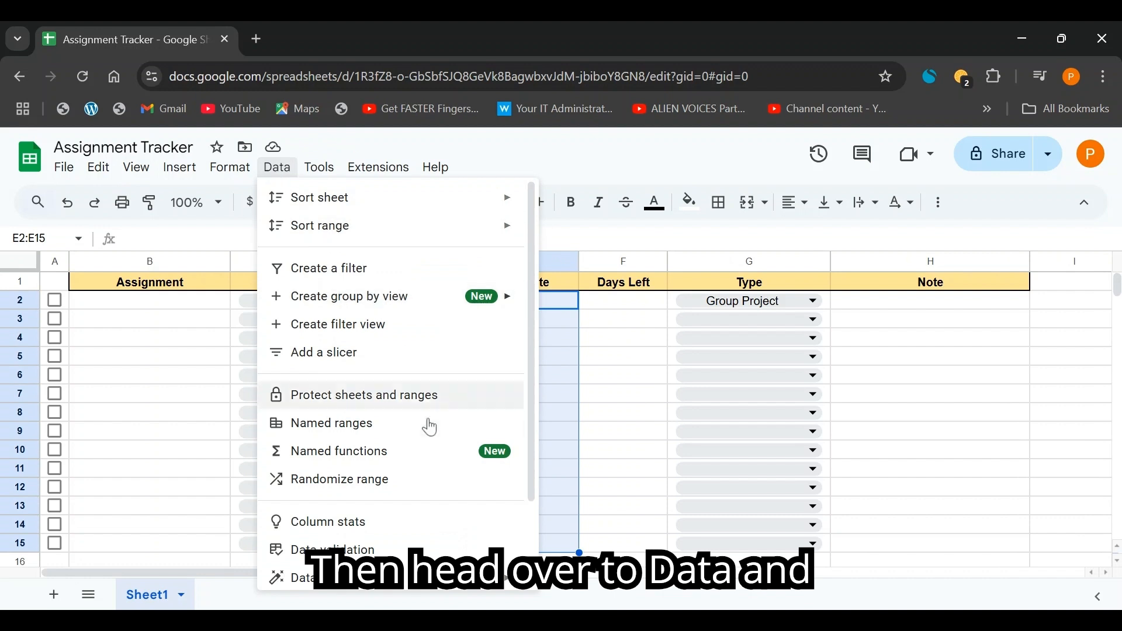
{"action": "scroll", "coordinate": [426, 426], "scroll_direction": "down", "scroll_amount": 2}
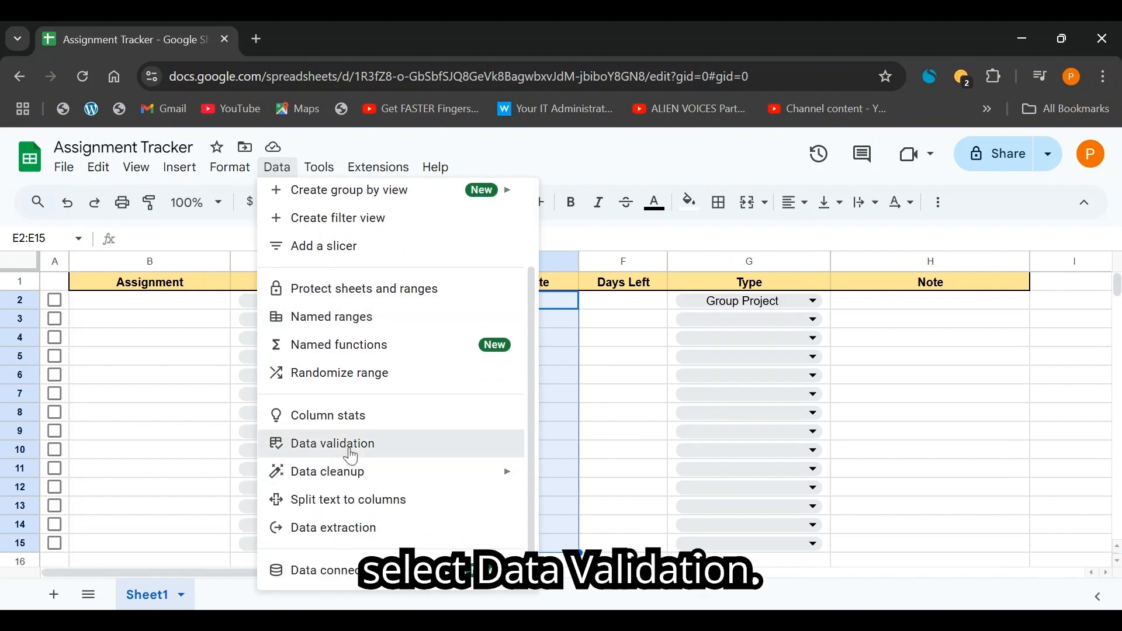
{"action": "left_click", "coordinate": [349, 450]}
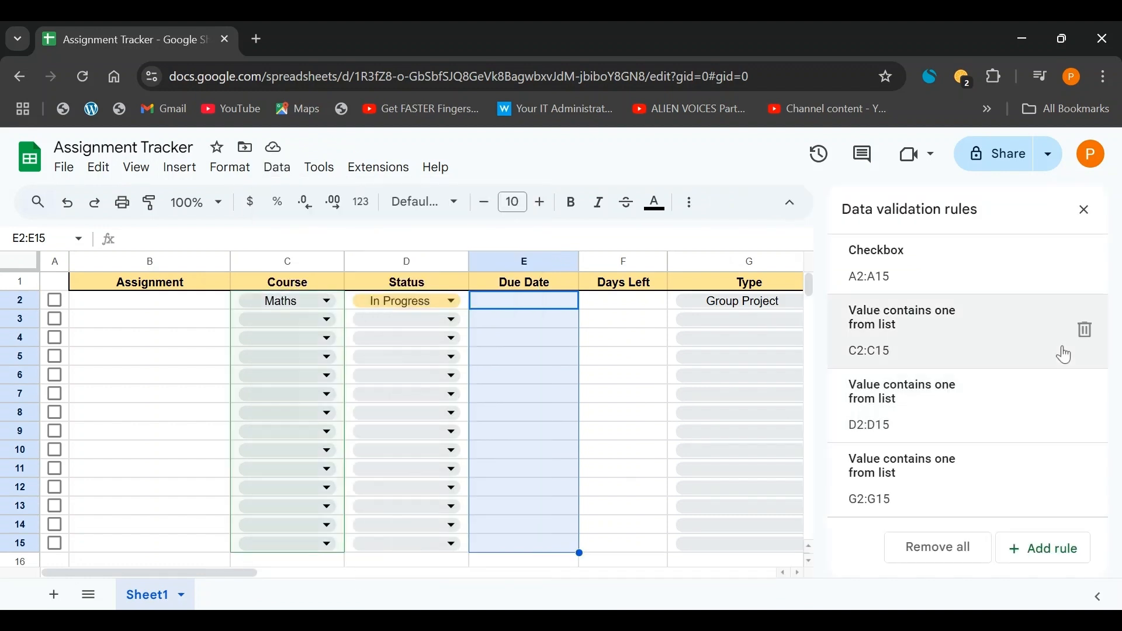
{"action": "left_click", "coordinate": [1038, 550]}
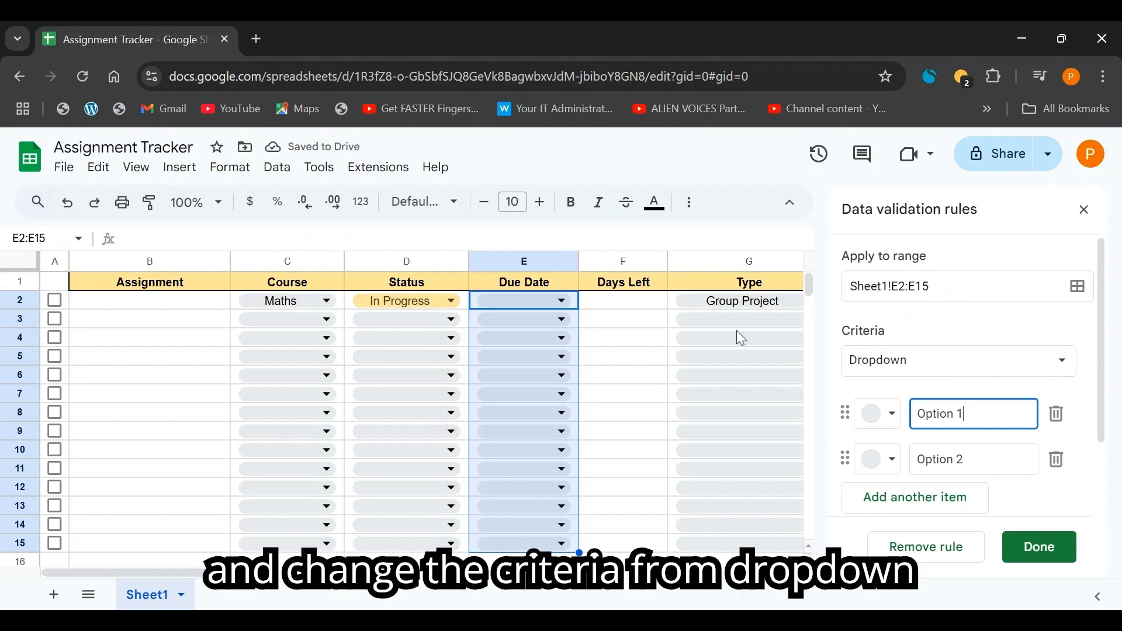
- Set the Due Date rule's criteria to Is valid date, reject invalid input, and save the rule
{"action": "left_click", "coordinate": [929, 360]}
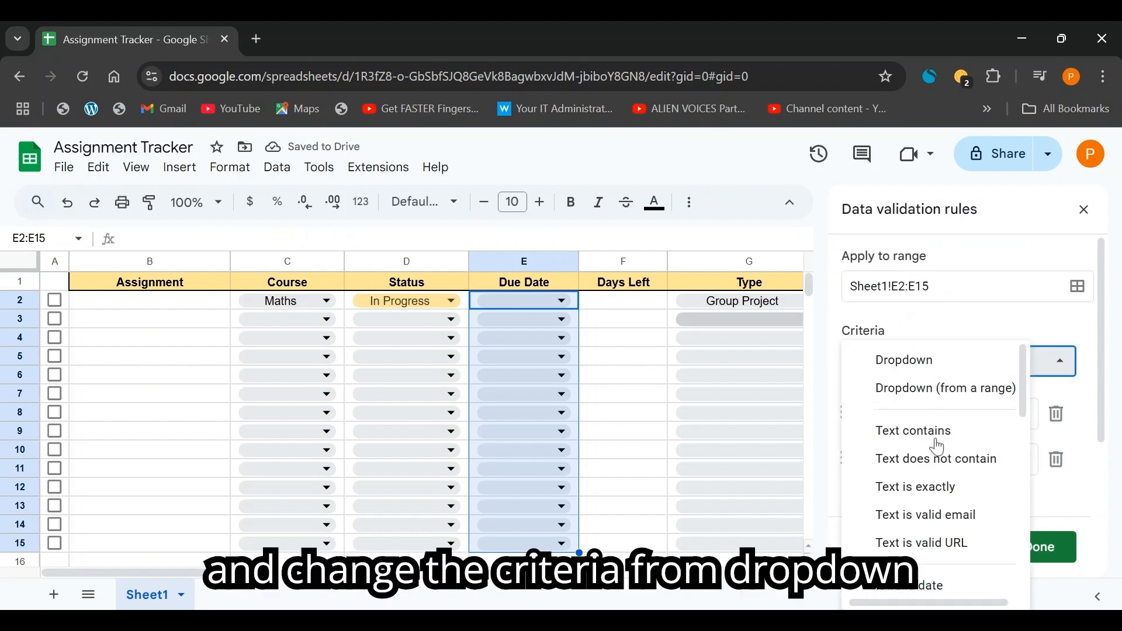
{"action": "left_click", "coordinate": [933, 596]}
{"action": "scroll", "coordinate": [958, 416], "scroll_direction": "down", "scroll_amount": 1}
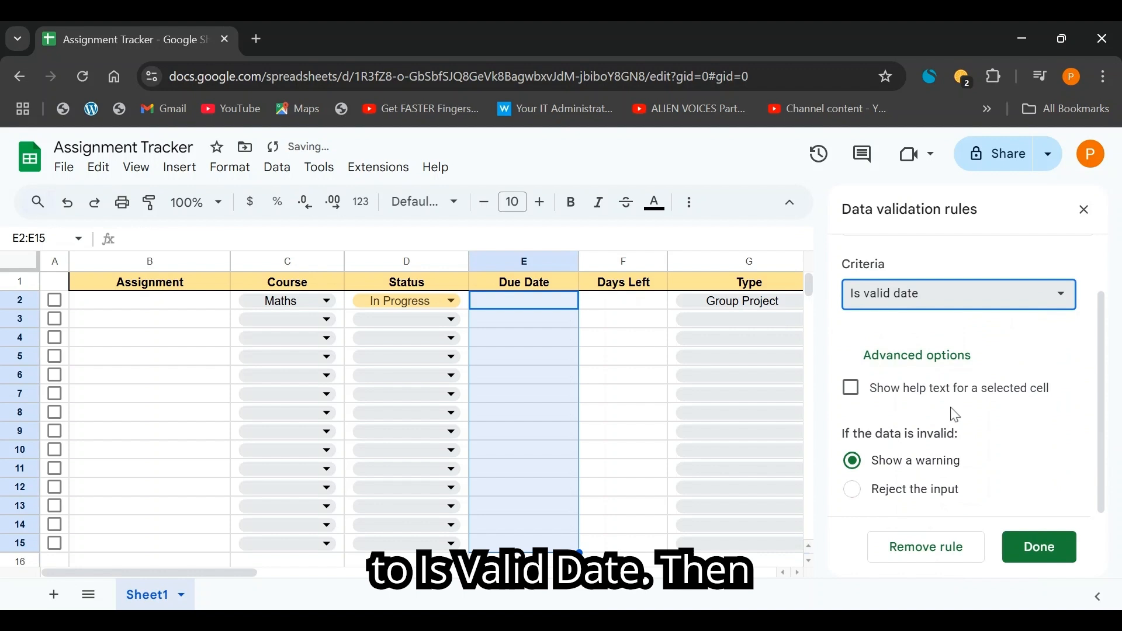
{"action": "left_click", "coordinate": [871, 495]}
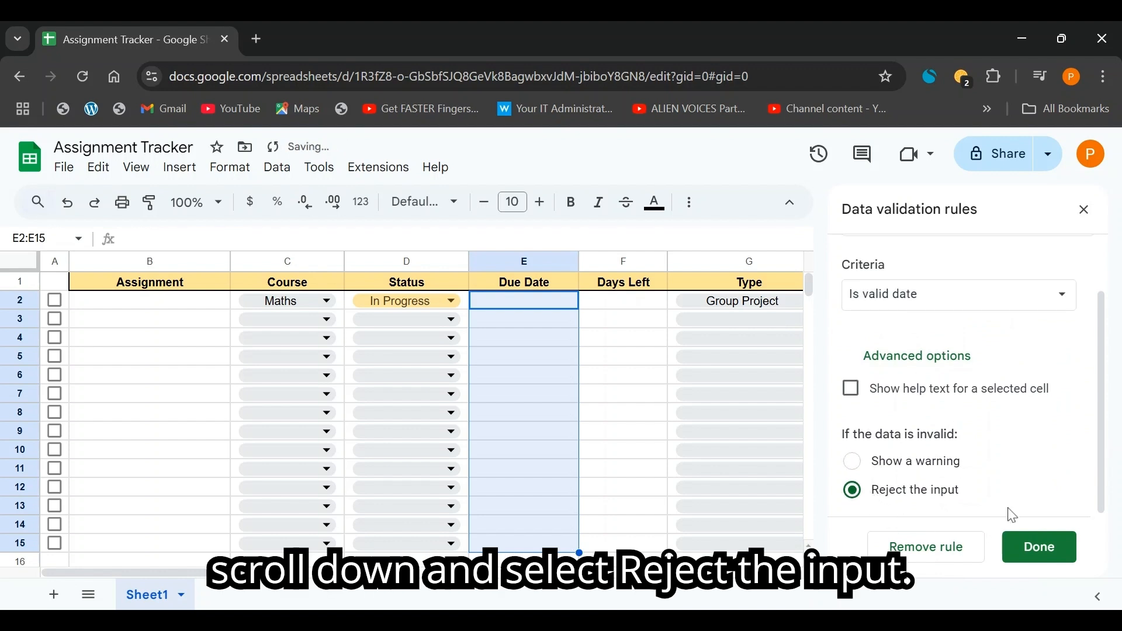
{"action": "left_click", "coordinate": [1038, 551]}
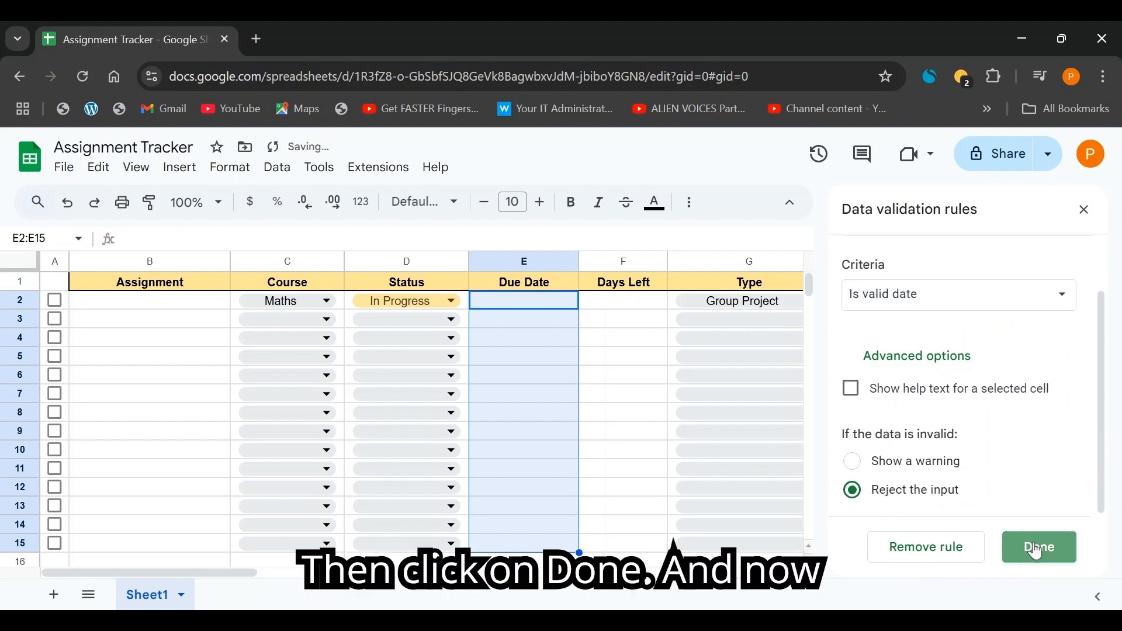
- Close the data validation rules and pick 1/4/2025 from the calendar as the due date in E2
{"action": "left_click", "coordinate": [1084, 209]}
{"action": "left_click", "coordinate": [526, 302]}
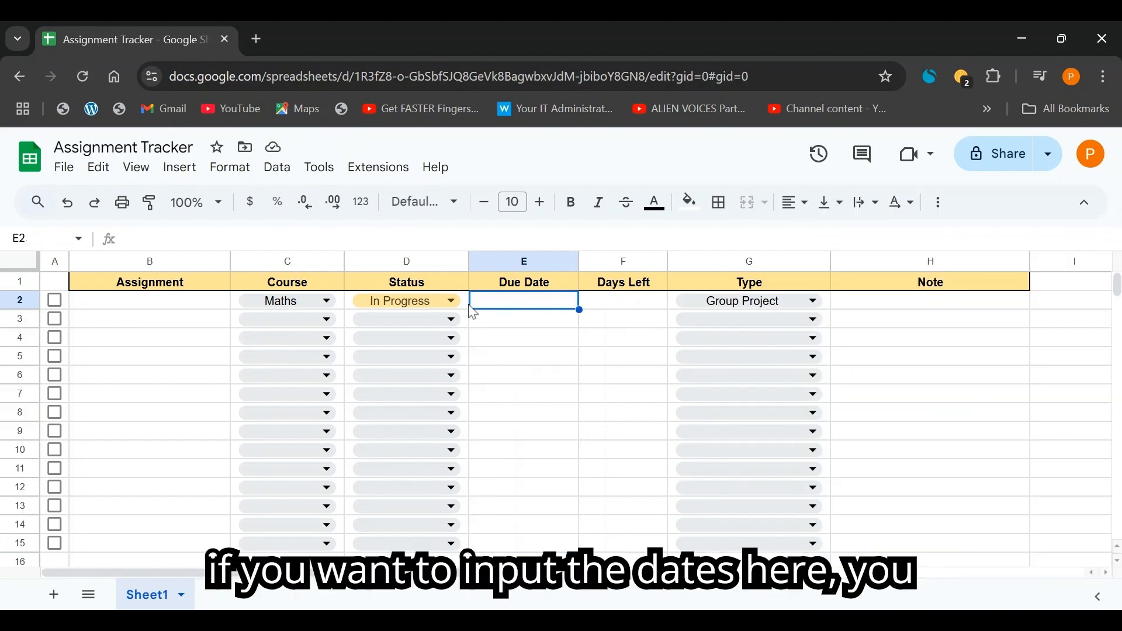
{"action": "double_click", "coordinate": [542, 305]}
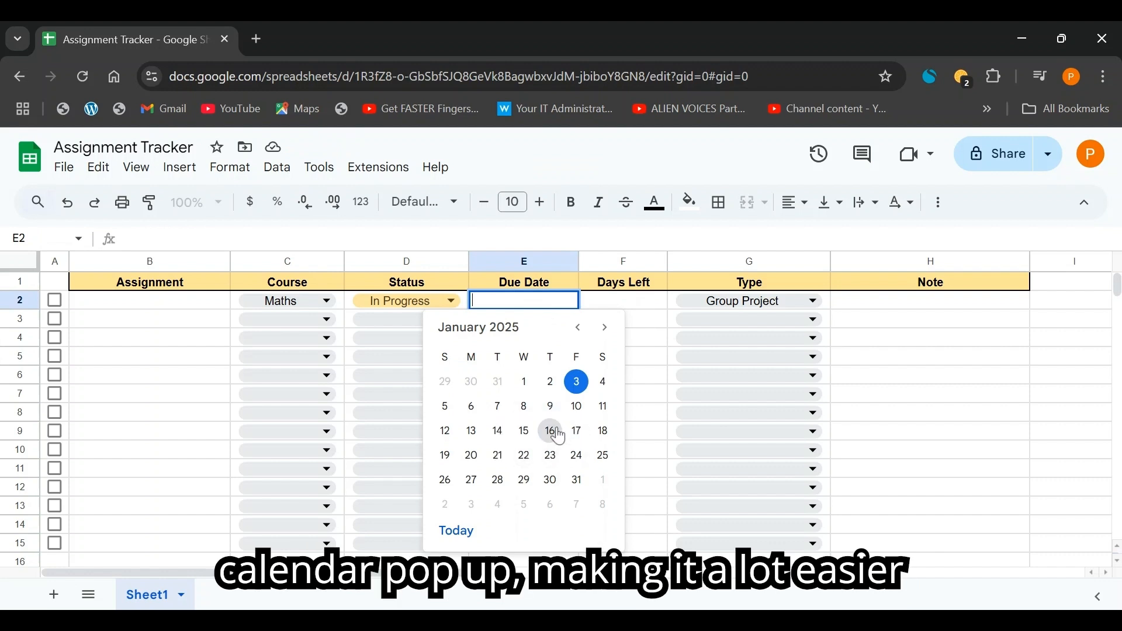
{"action": "left_click", "coordinate": [598, 304]}
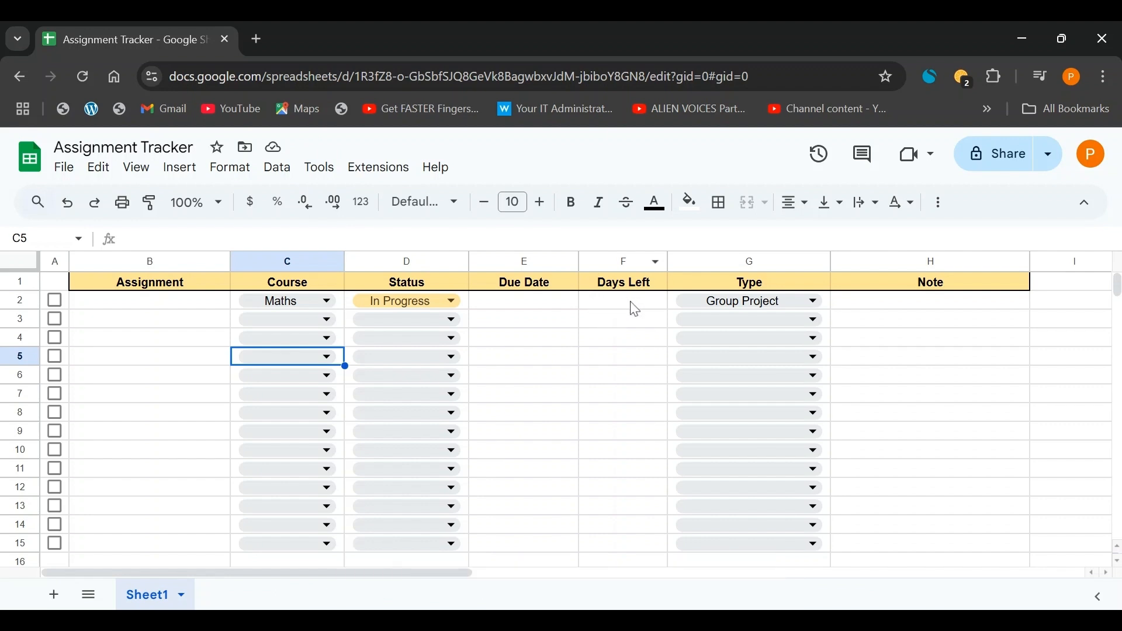
{"action": "left_click", "coordinate": [545, 305]}
{"action": "double_click", "coordinate": [547, 307]}
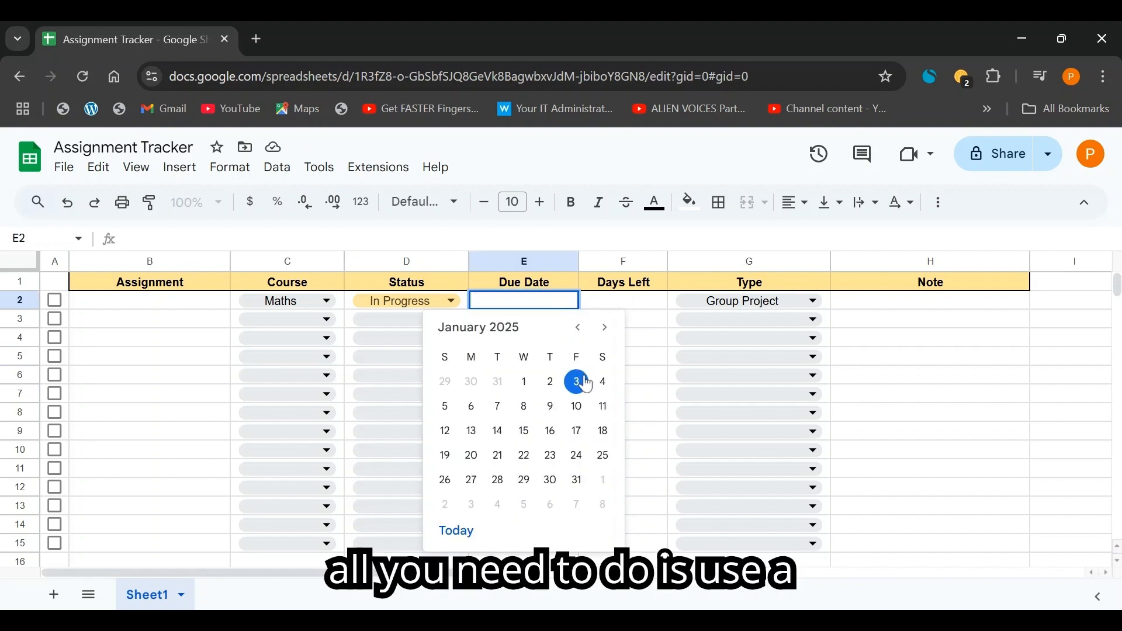
{"action": "left_click", "coordinate": [603, 382]}
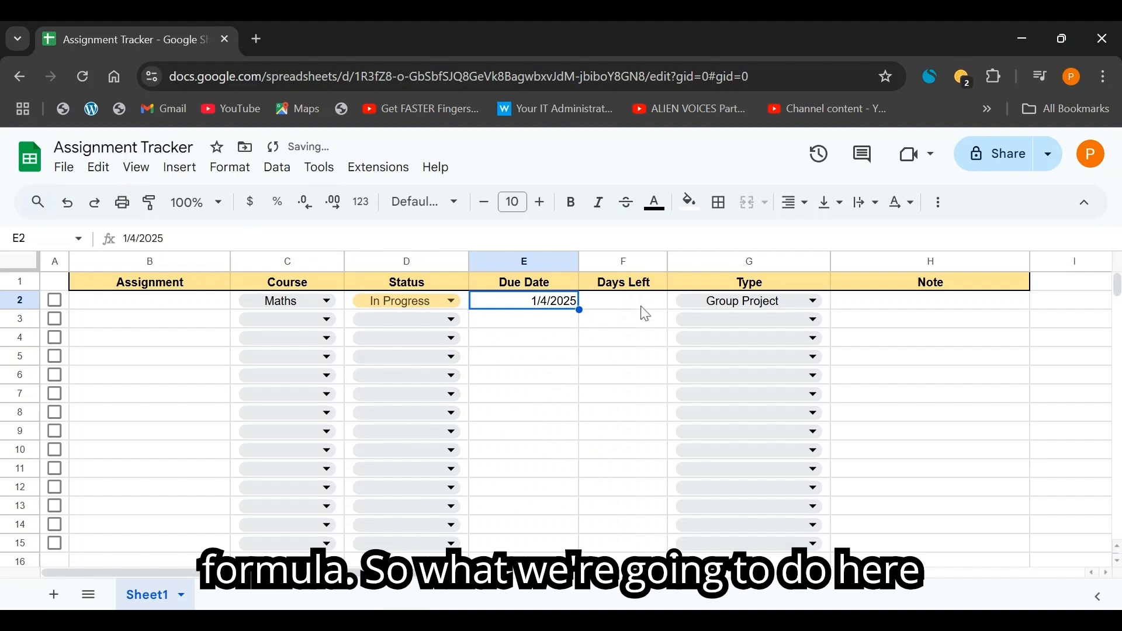
- Enter the formula =E2-today() in the first Days Left cell, F2
{"action": "left_click", "coordinate": [618, 314]}
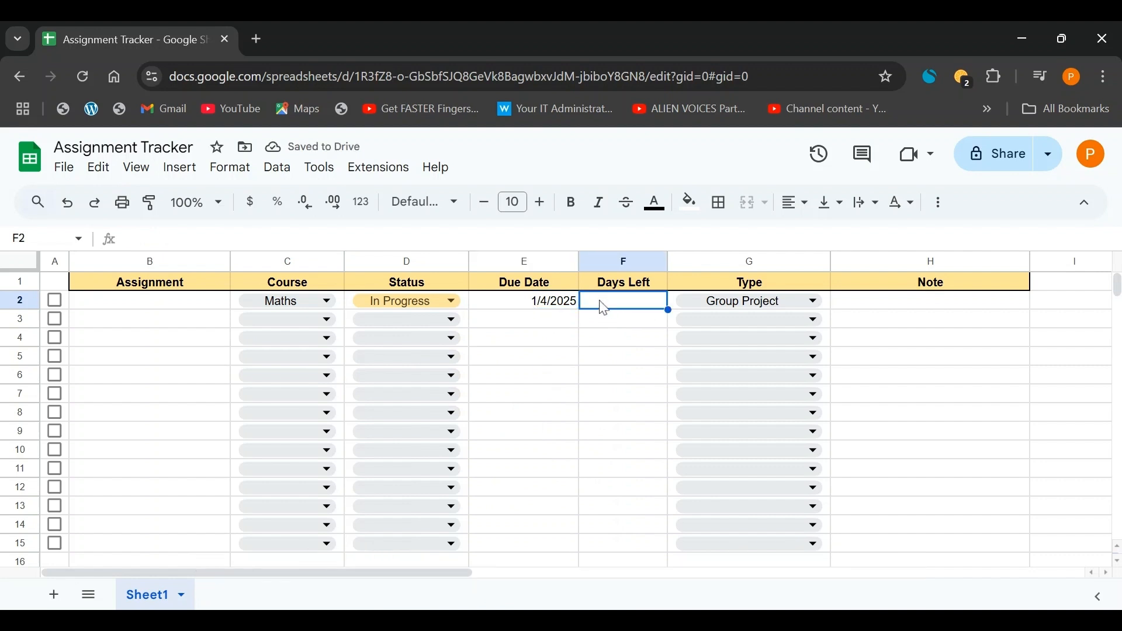
{"action": "double_click", "coordinate": [607, 305]}
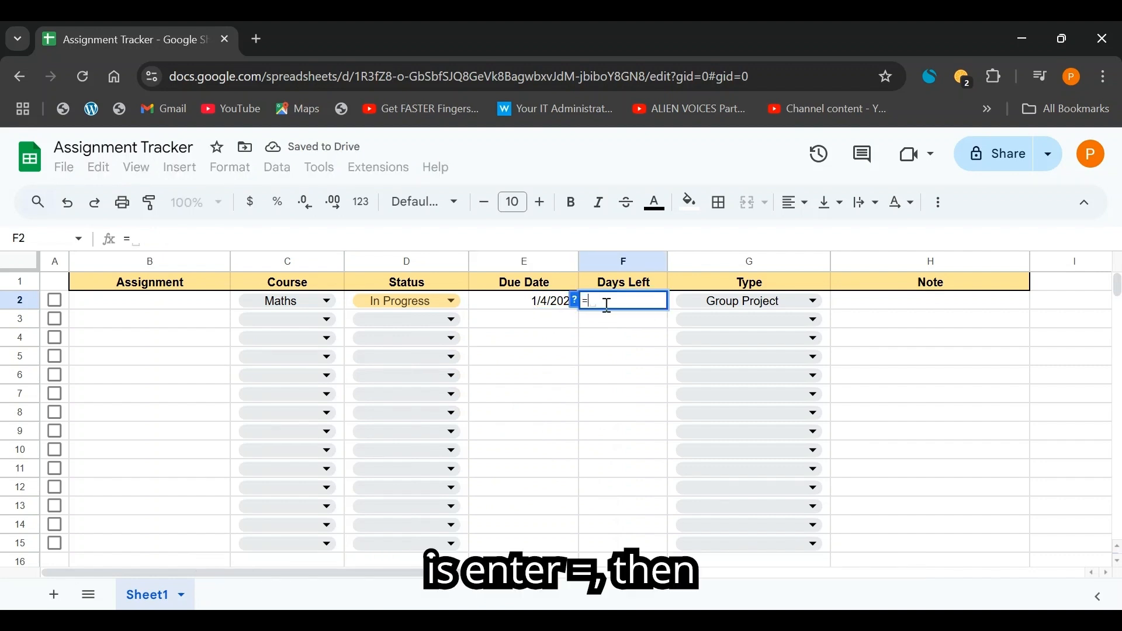
{"action": "left_click", "coordinate": [536, 305]}
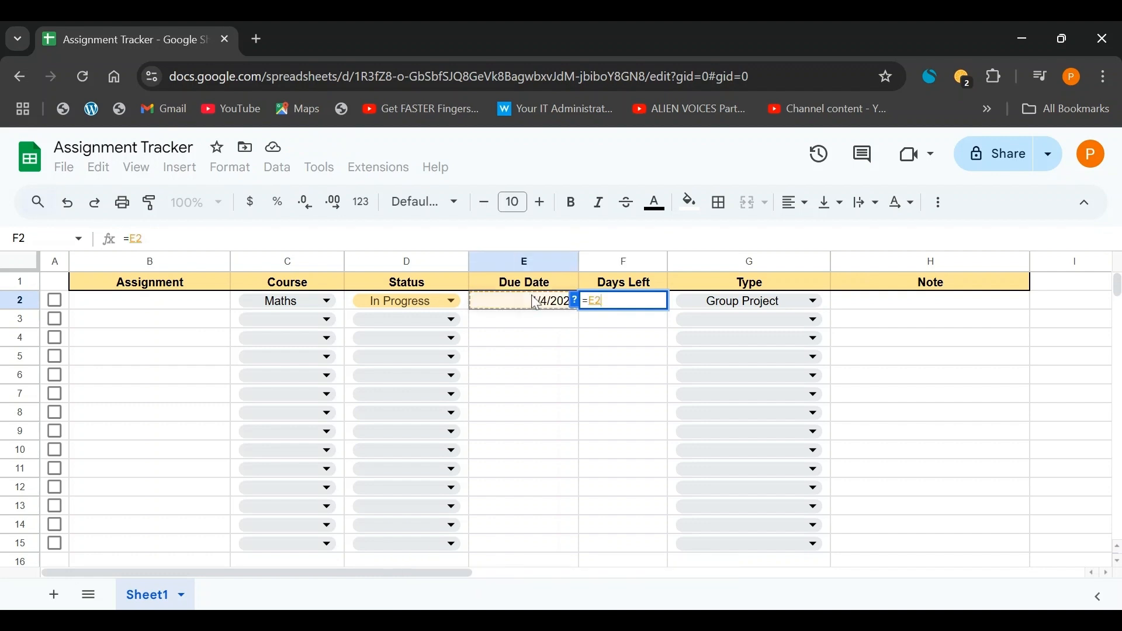
{"action": "type", "text": "-"}
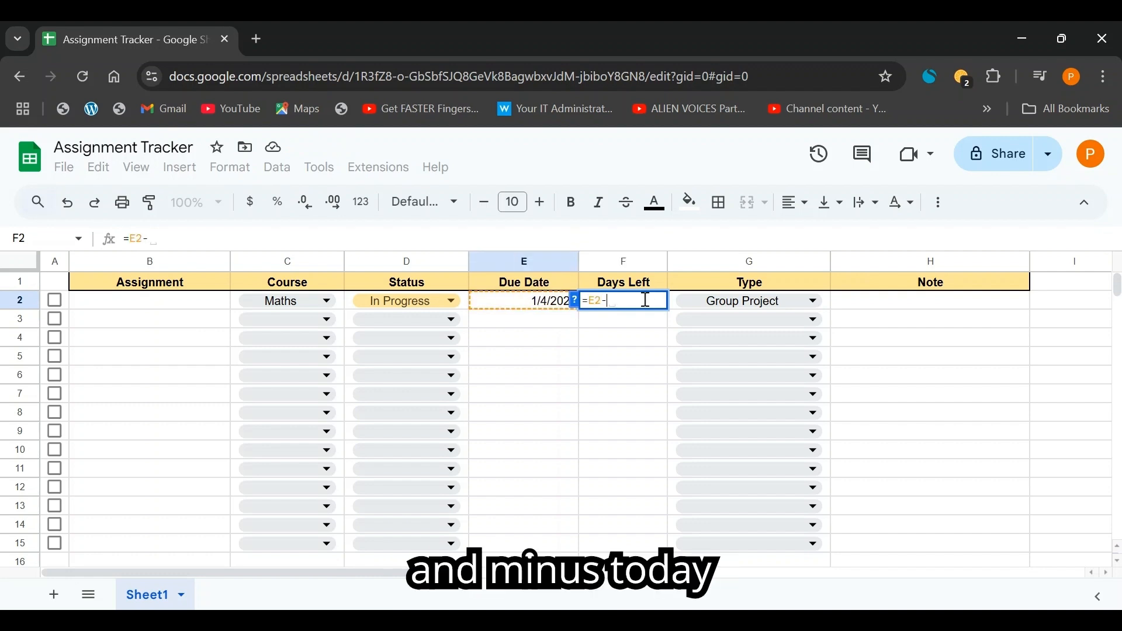
{"action": "type", "text": "tod"}
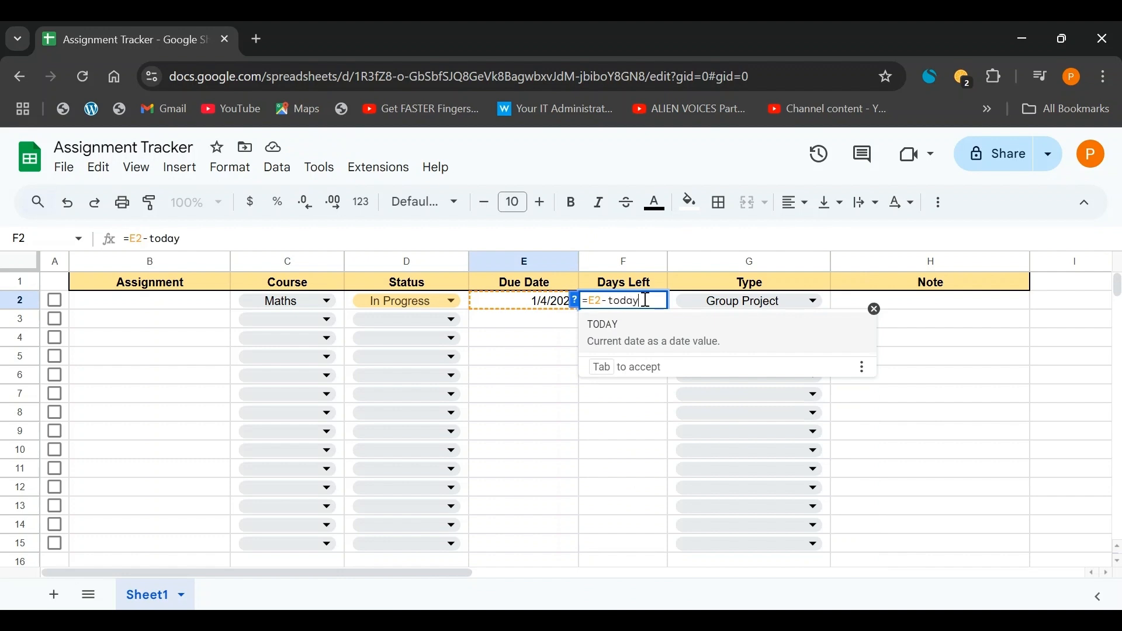
{"action": "type", "text": "ay("}
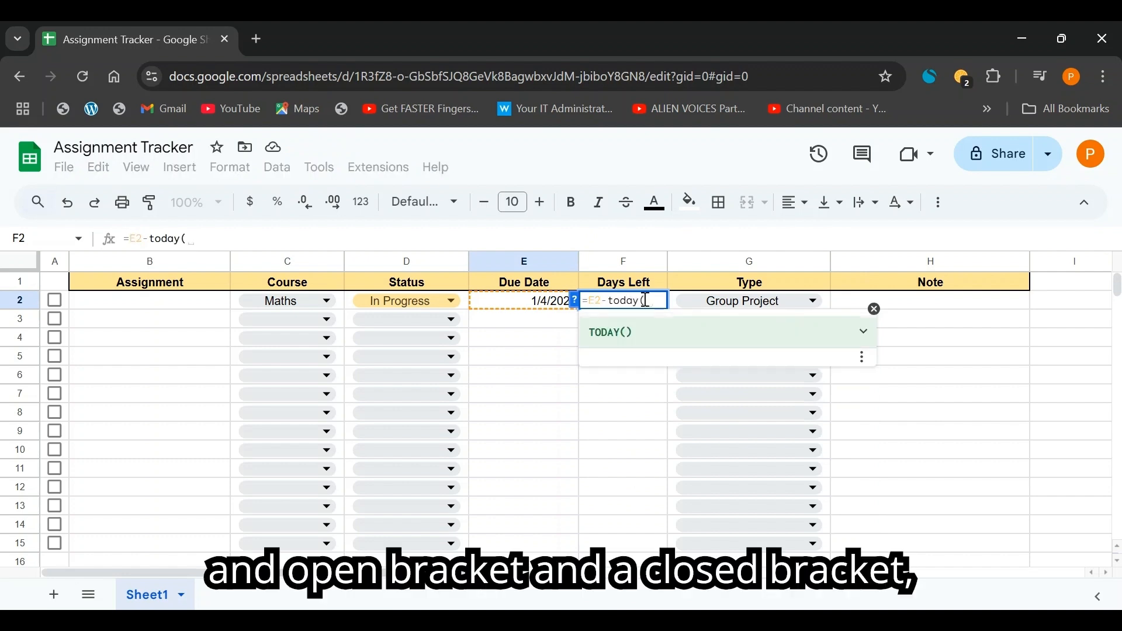
{"action": "type", "text": ")"}
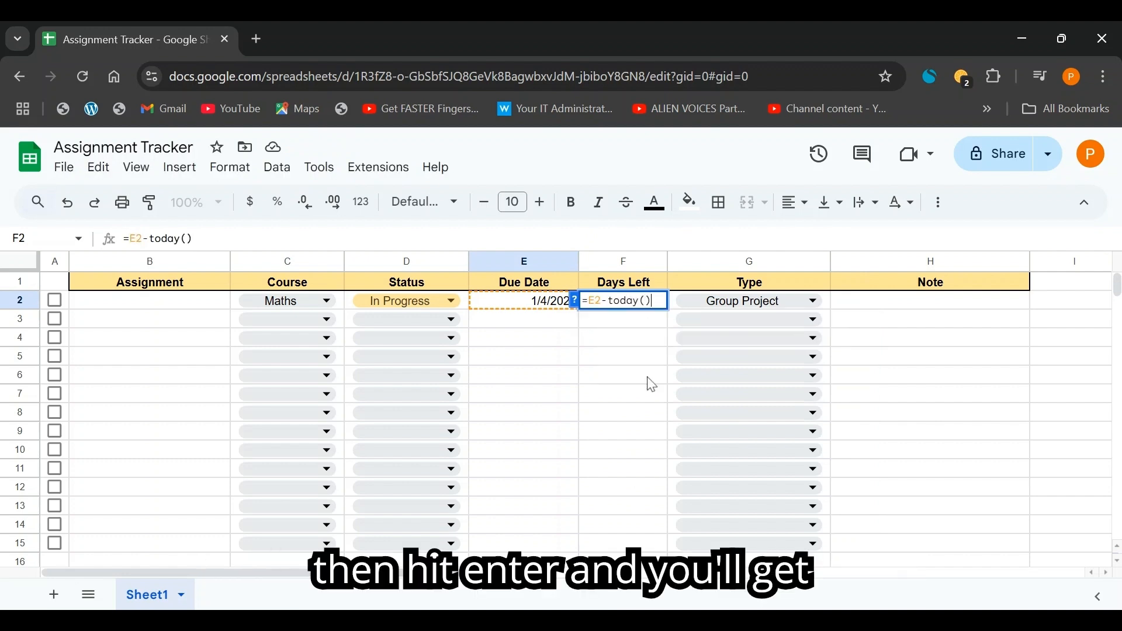
{"action": "key", "text": "Return"}
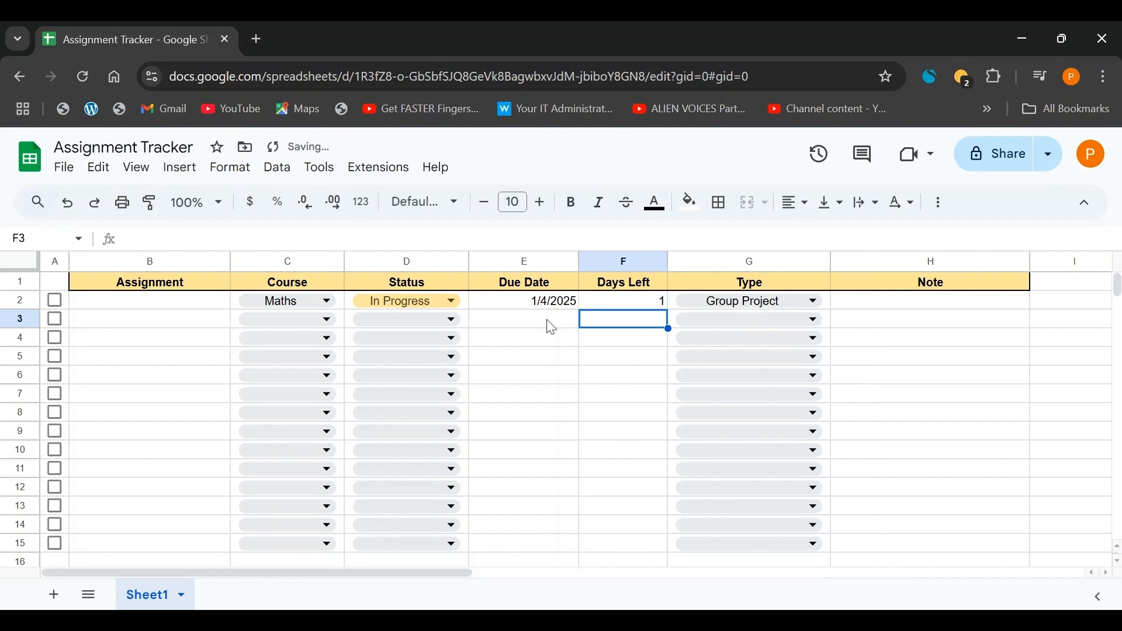
- Center-align the whole Days Left column F and the whole Due Date column E
{"action": "left_click", "coordinate": [639, 304]}
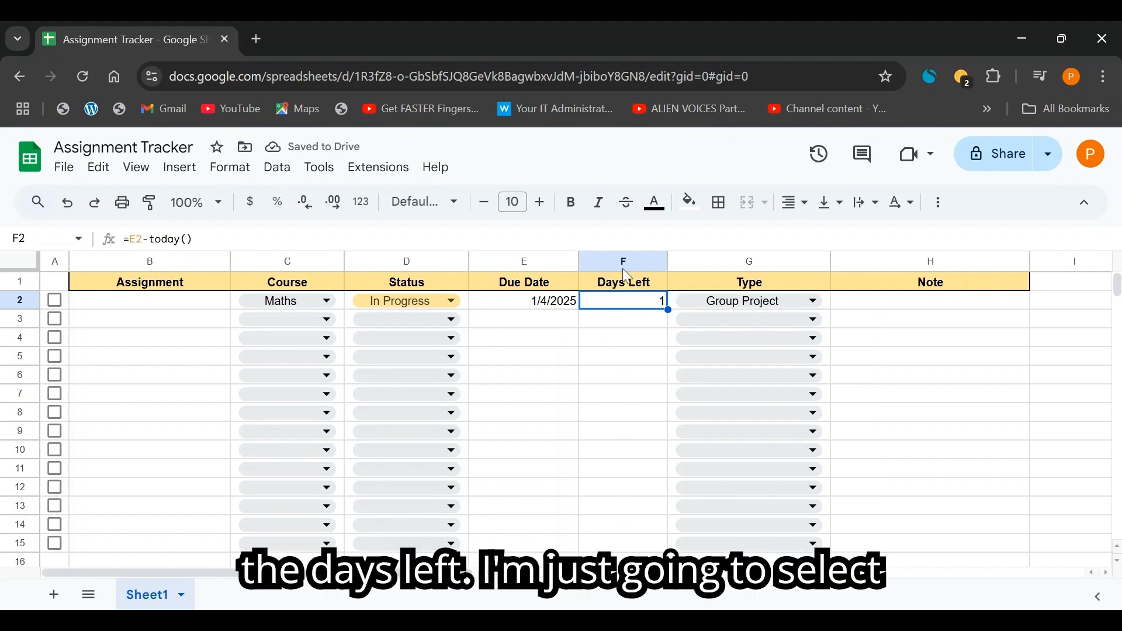
{"action": "left_click", "coordinate": [620, 260]}
{"action": "left_click", "coordinate": [789, 204]}
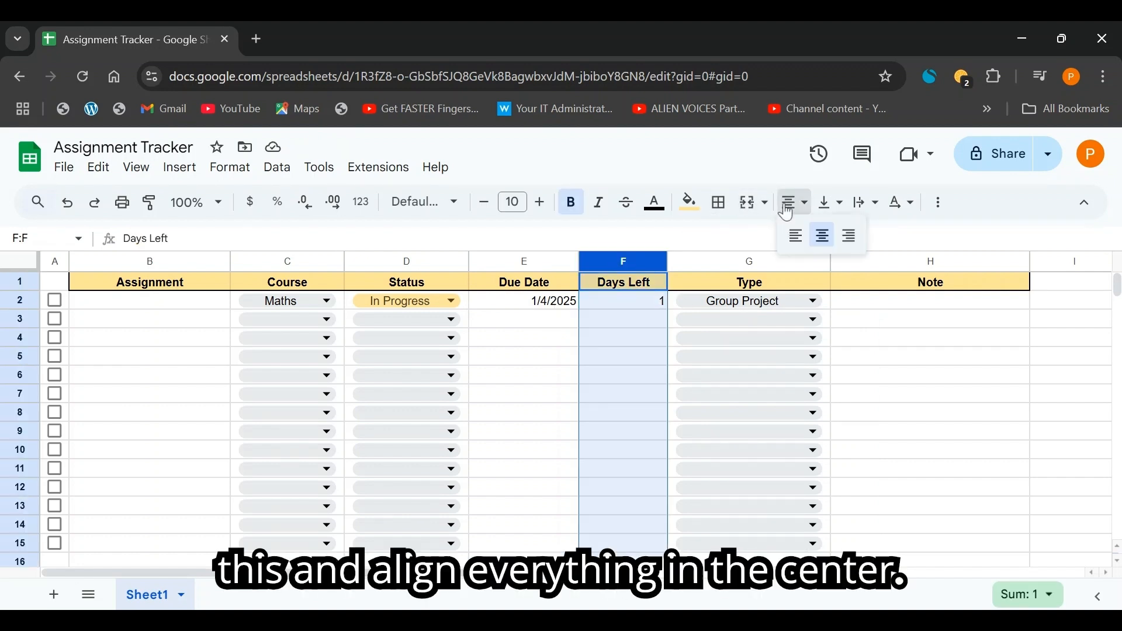
{"action": "left_click", "coordinate": [817, 235]}
{"action": "left_click", "coordinate": [524, 262]}
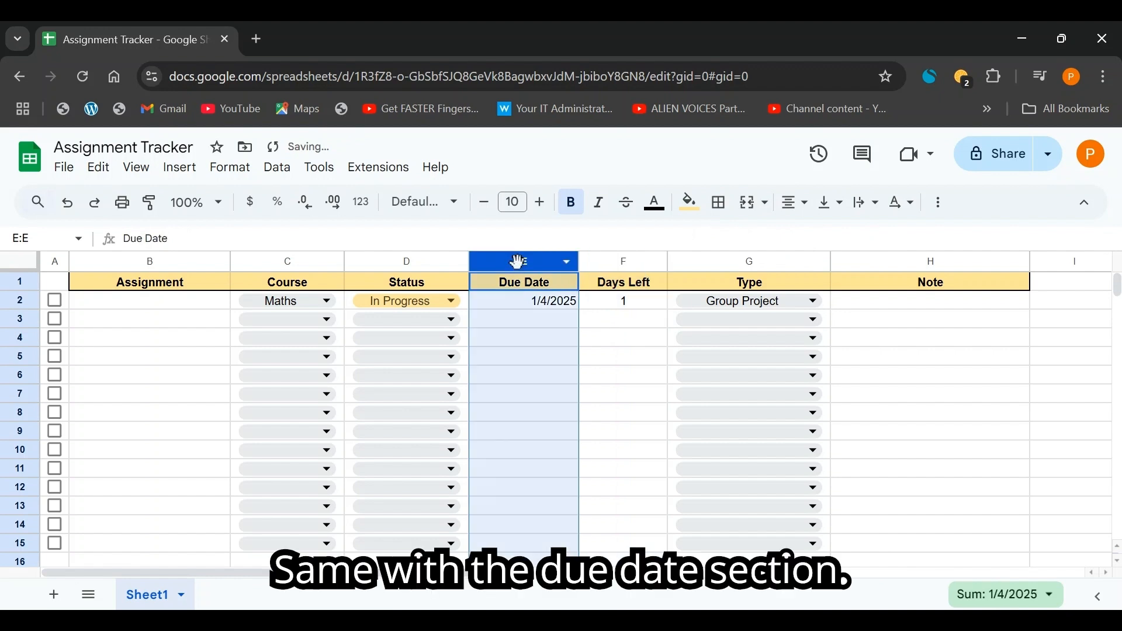
{"action": "left_click", "coordinate": [796, 203]}
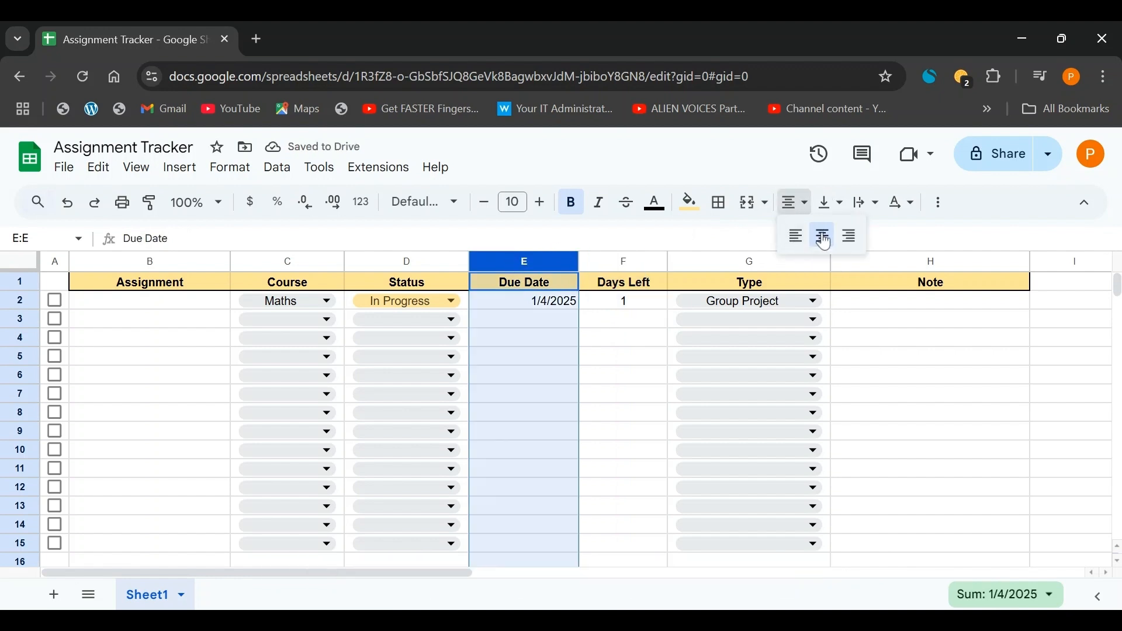
{"action": "left_click", "coordinate": [824, 236]}
- Format the Days Left cells F2:F15 as Number and remove the decimal places
{"action": "left_click", "coordinate": [624, 305]}
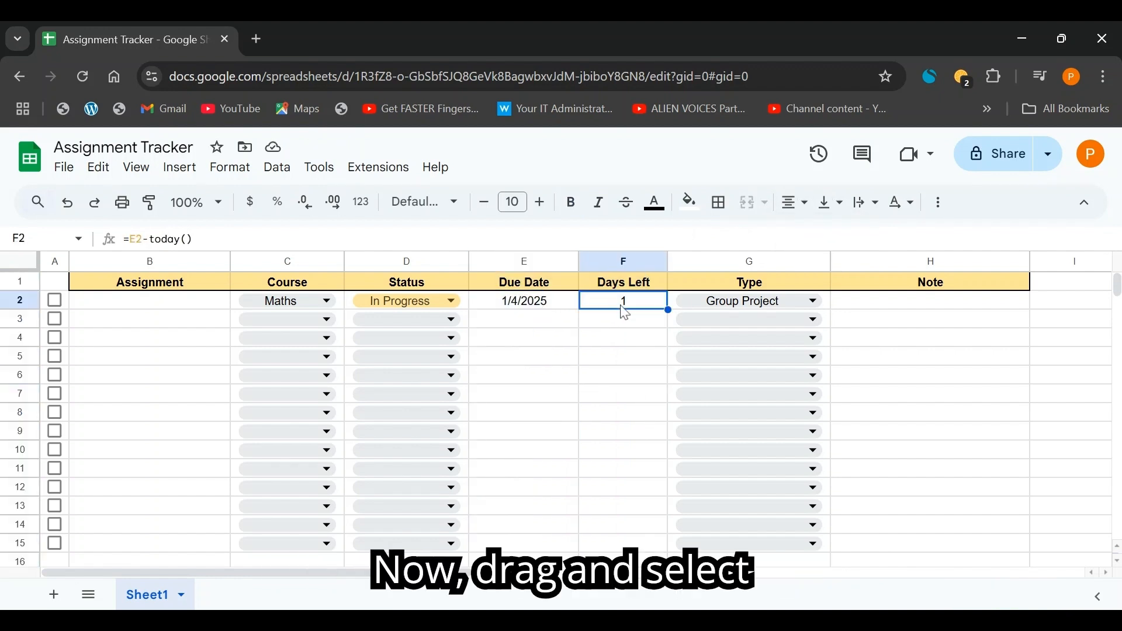
{"action": "left_click_drag", "start_coordinate": [625, 312], "coordinate": [618, 453]}
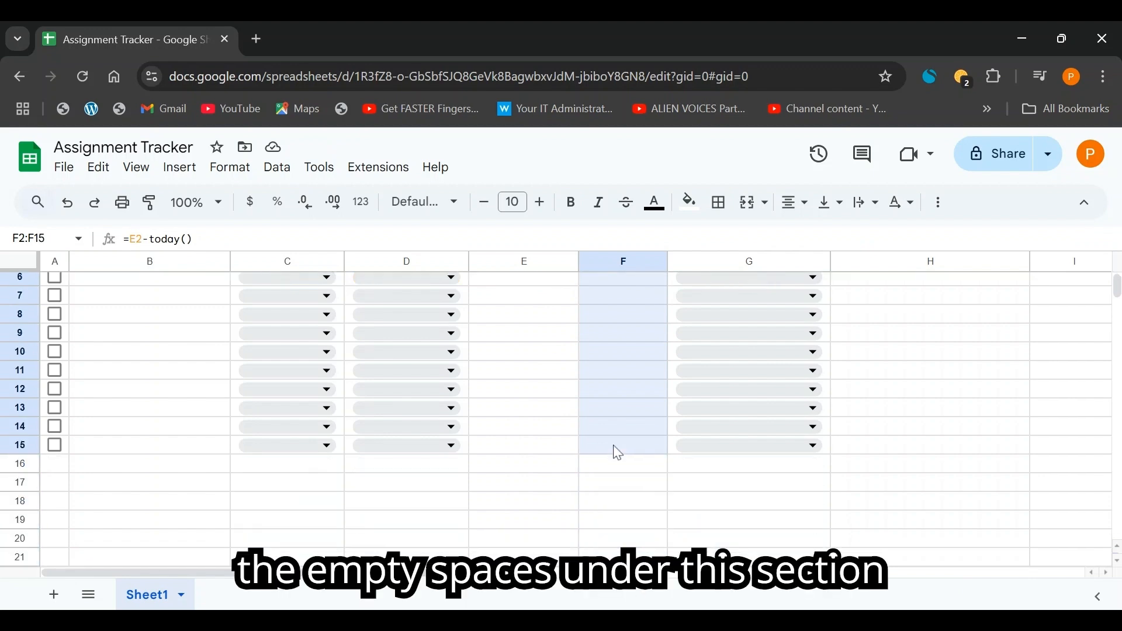
{"action": "scroll", "coordinate": [538, 453], "scroll_direction": "up", "scroll_amount": 2}
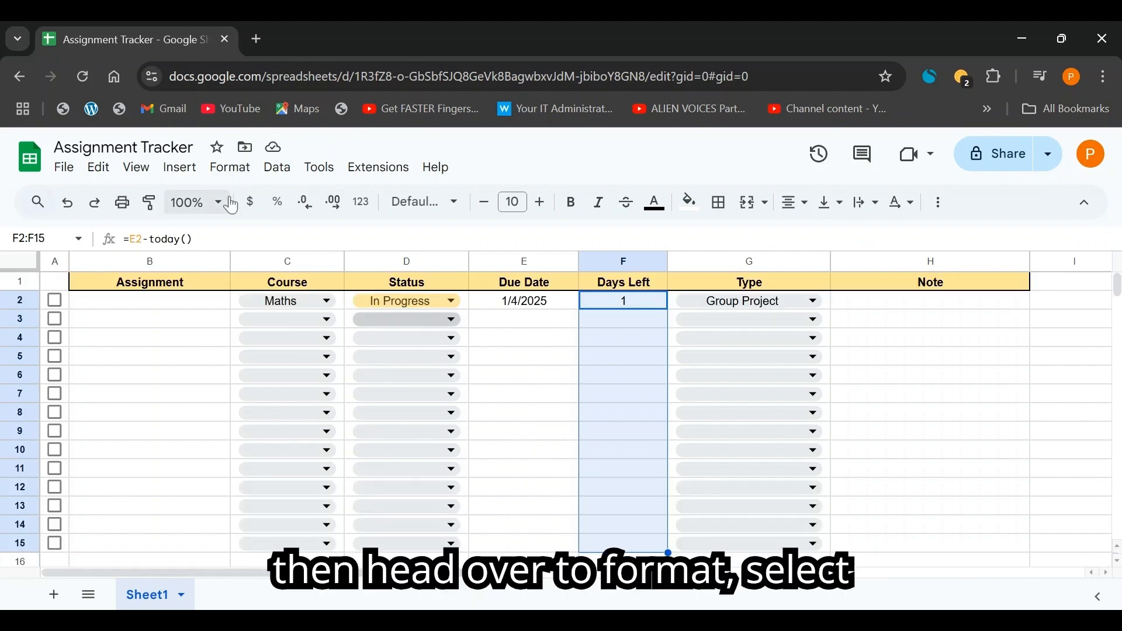
{"action": "left_click", "coordinate": [230, 169]}
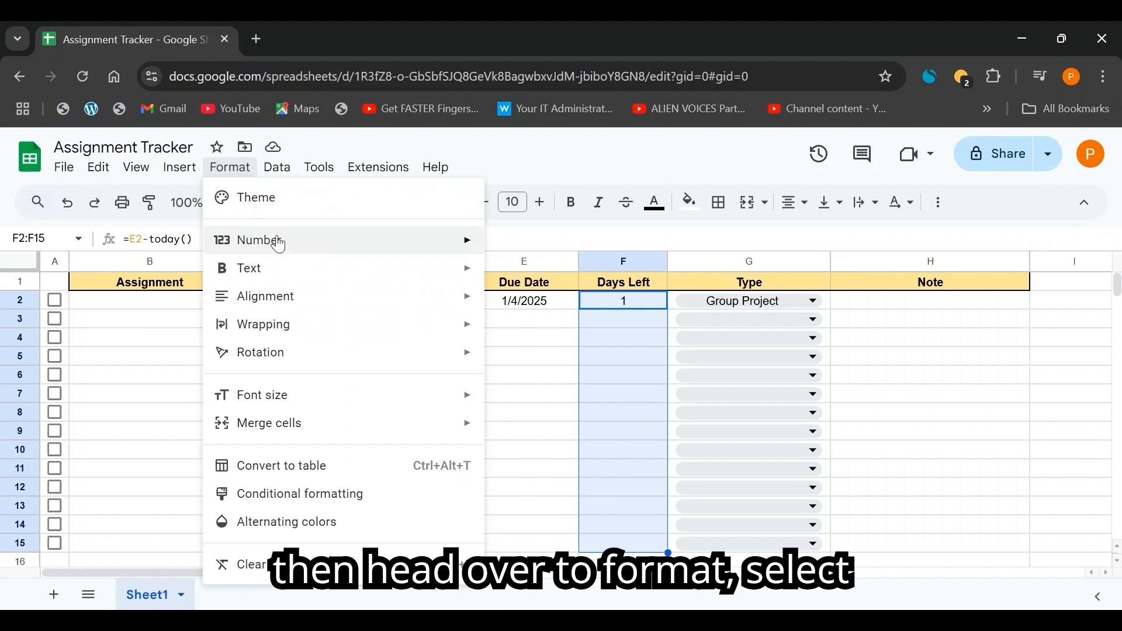
{"action": "mouse_move", "coordinate": [330, 244]}
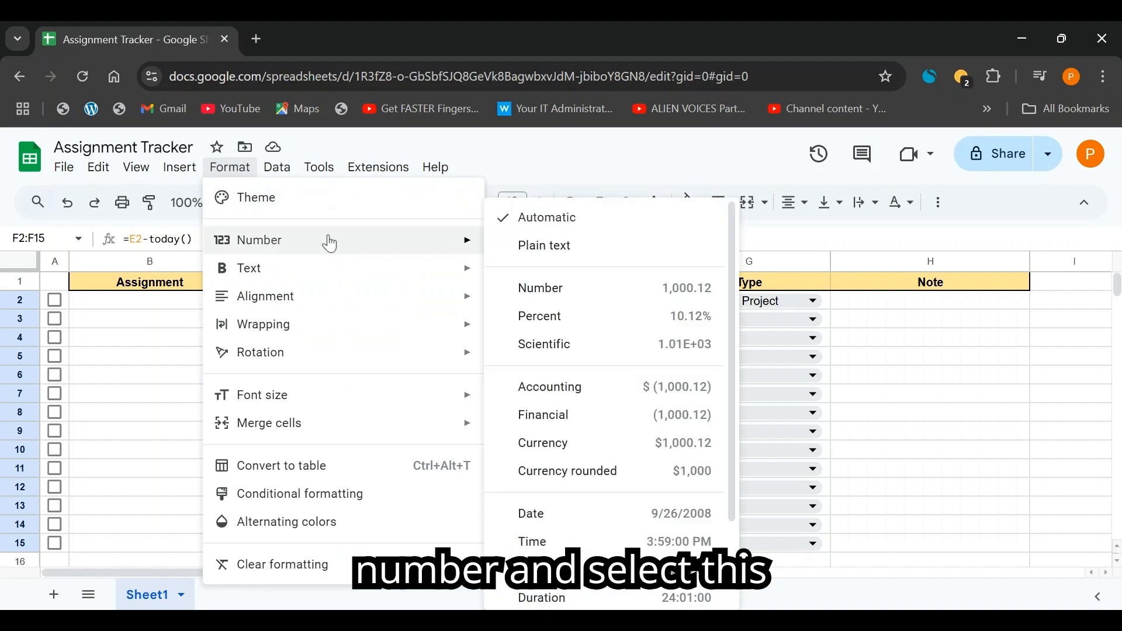
{"action": "left_click", "coordinate": [576, 292]}
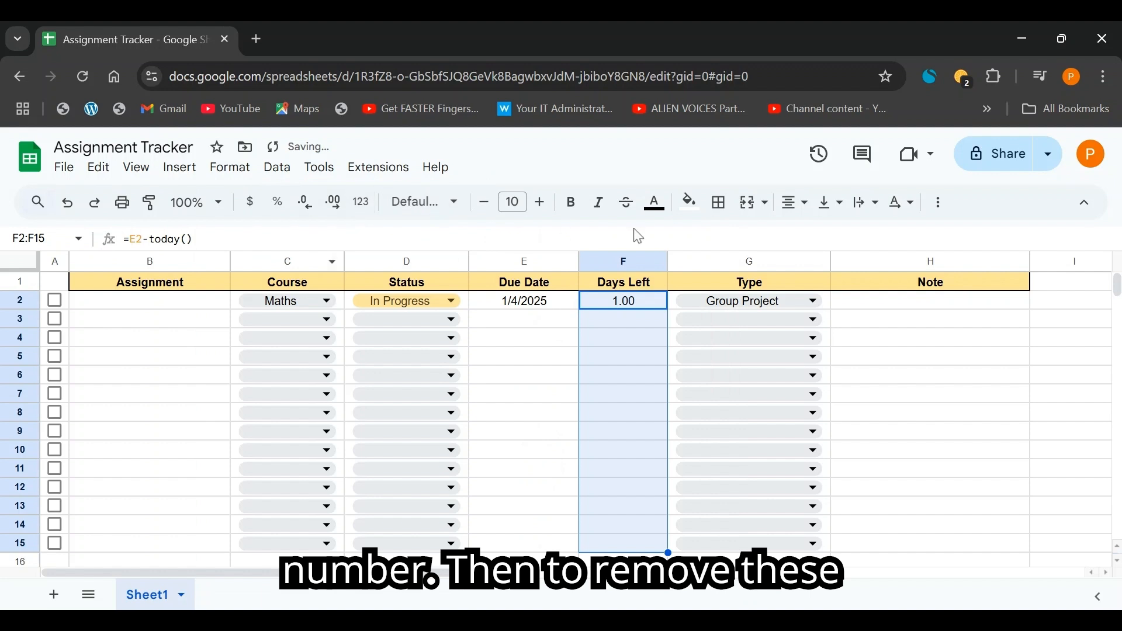
{"action": "left_click", "coordinate": [311, 209]}
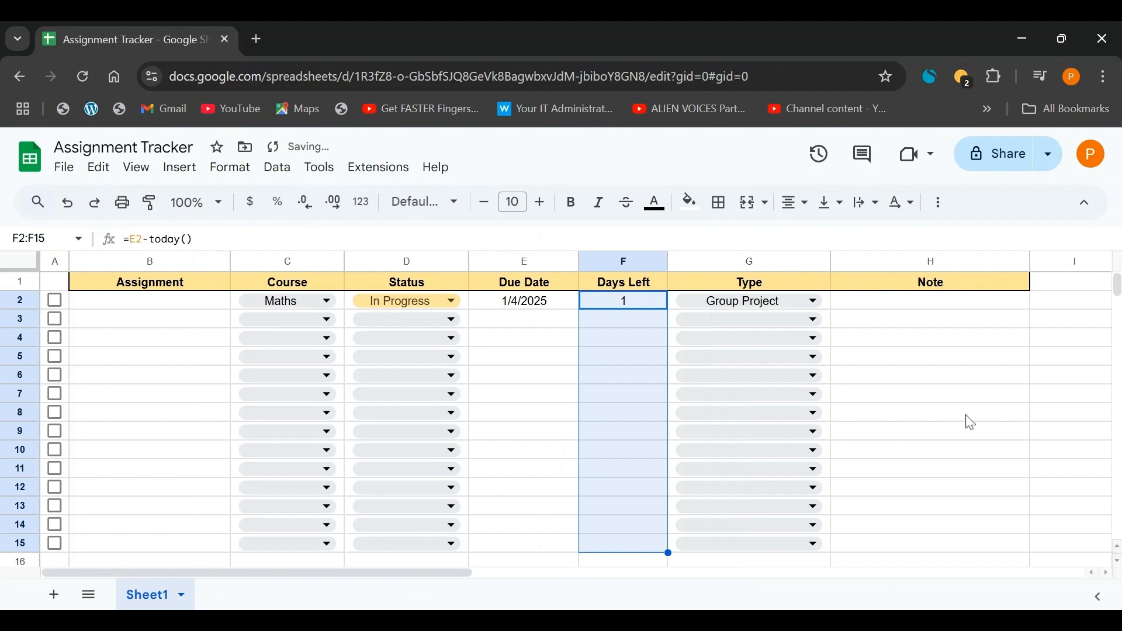
- Fill the Days Left formula from F2 down to F15
{"action": "left_click", "coordinate": [609, 325]}
{"action": "left_click", "coordinate": [624, 306]}
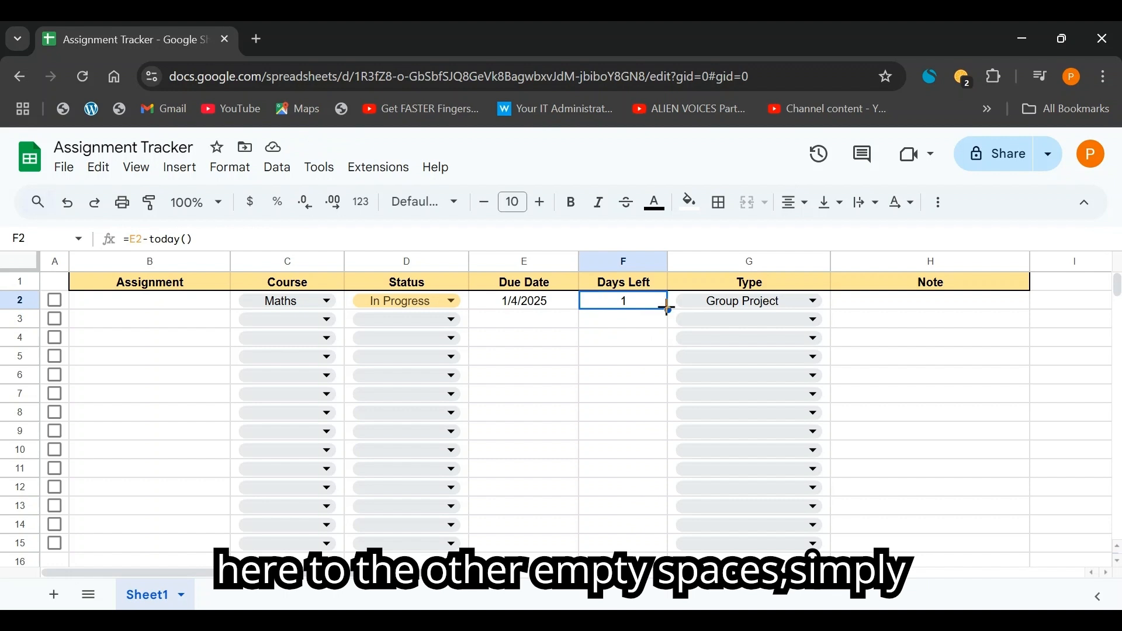
{"action": "left_click_drag", "start_coordinate": [668, 307], "coordinate": [631, 475]}
{"action": "scroll", "coordinate": [625, 351], "scroll_direction": "up", "scroll_amount": 1}
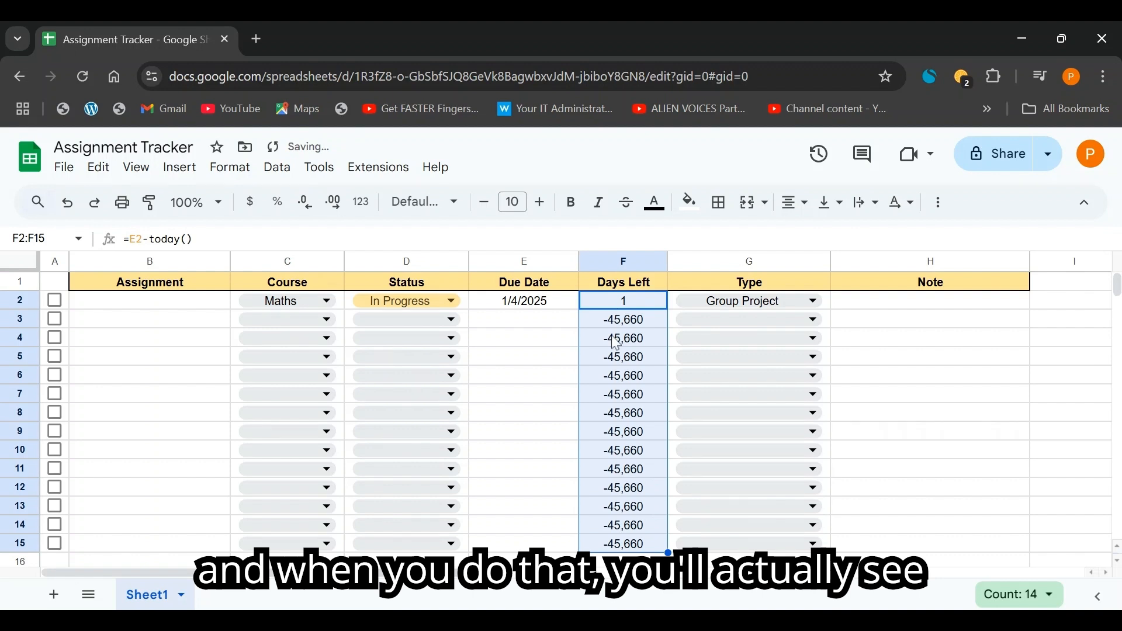
{"action": "left_click", "coordinate": [571, 321]}
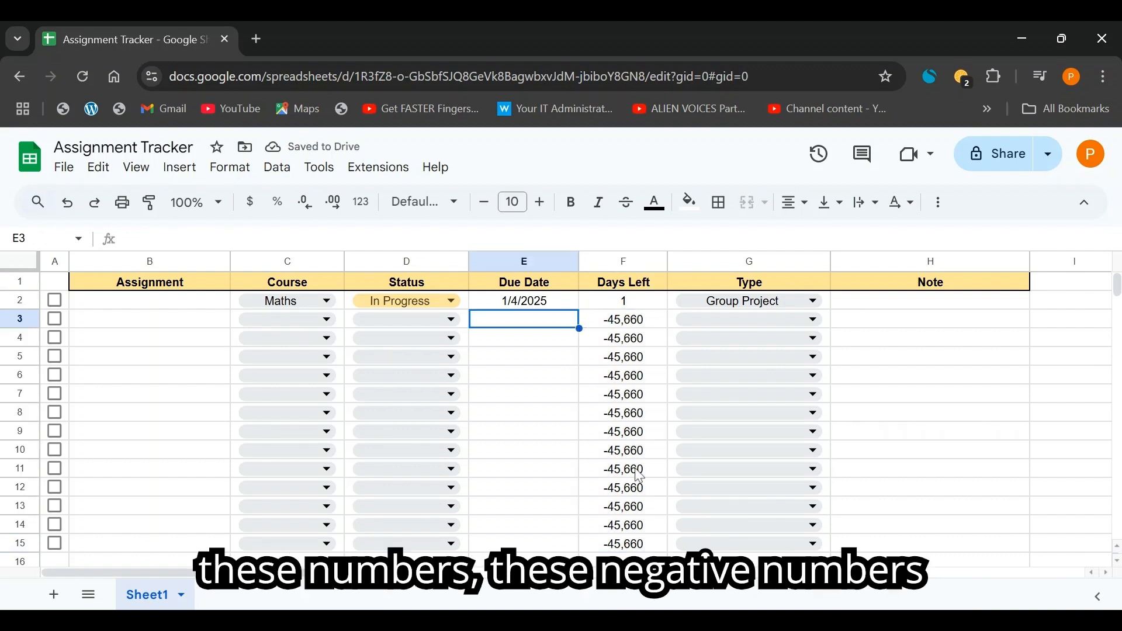
{"action": "left_click", "coordinate": [626, 342]}
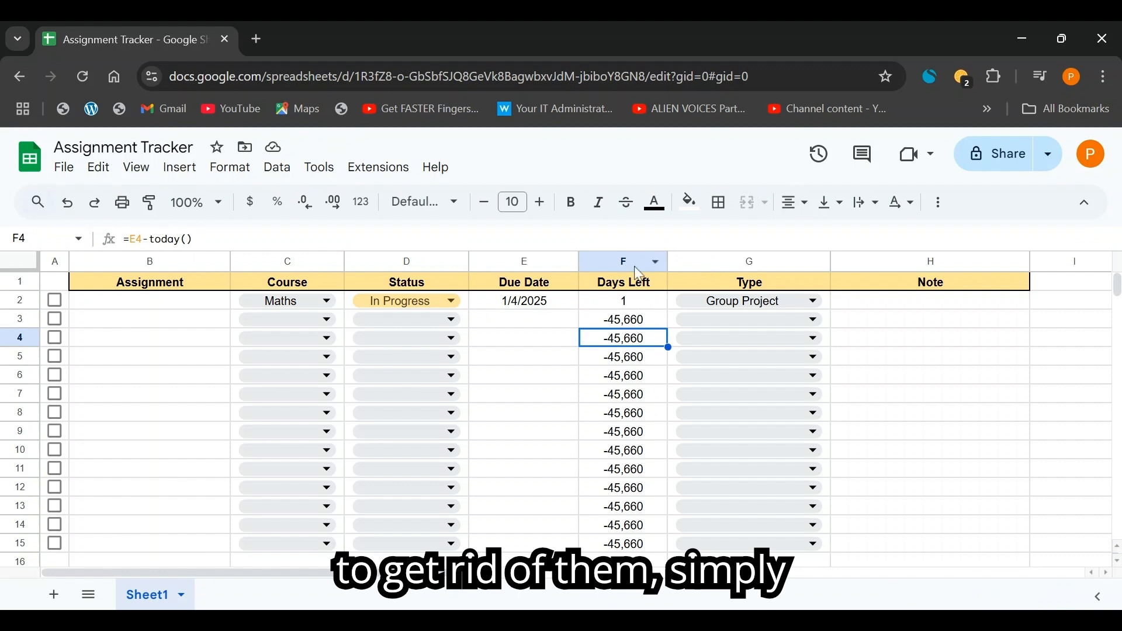
- Start a conditional format rule for the Days Left cells F2:F15 with the condition Less than 0
{"action": "left_click_drag", "start_coordinate": [630, 302], "coordinate": [609, 481]}
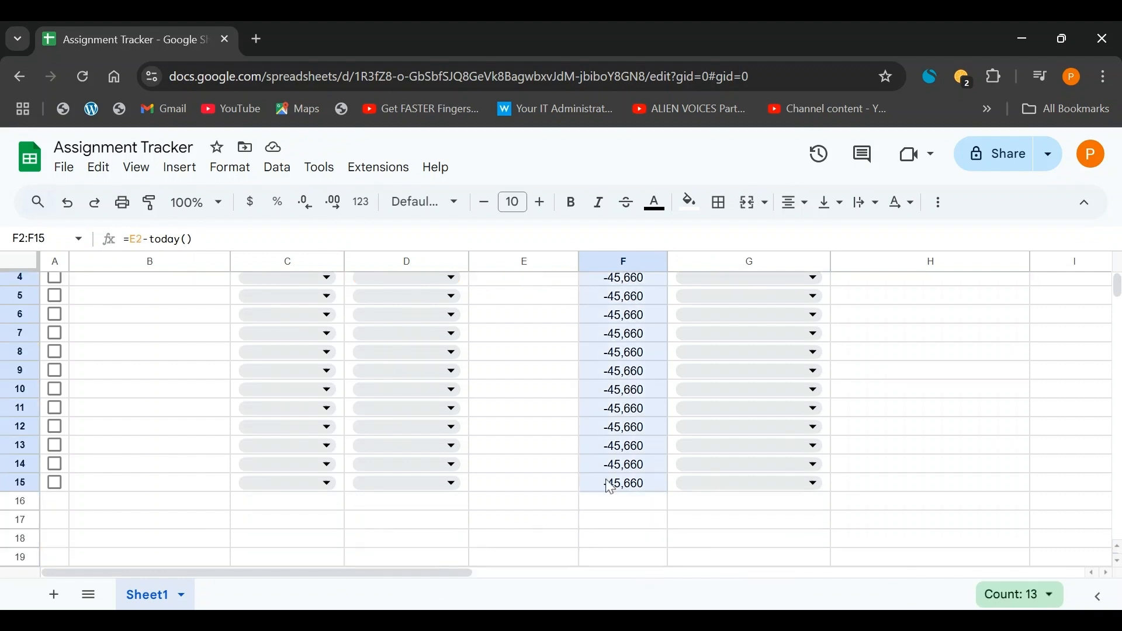
{"action": "scroll", "coordinate": [579, 450], "scroll_direction": "up", "scroll_amount": 1}
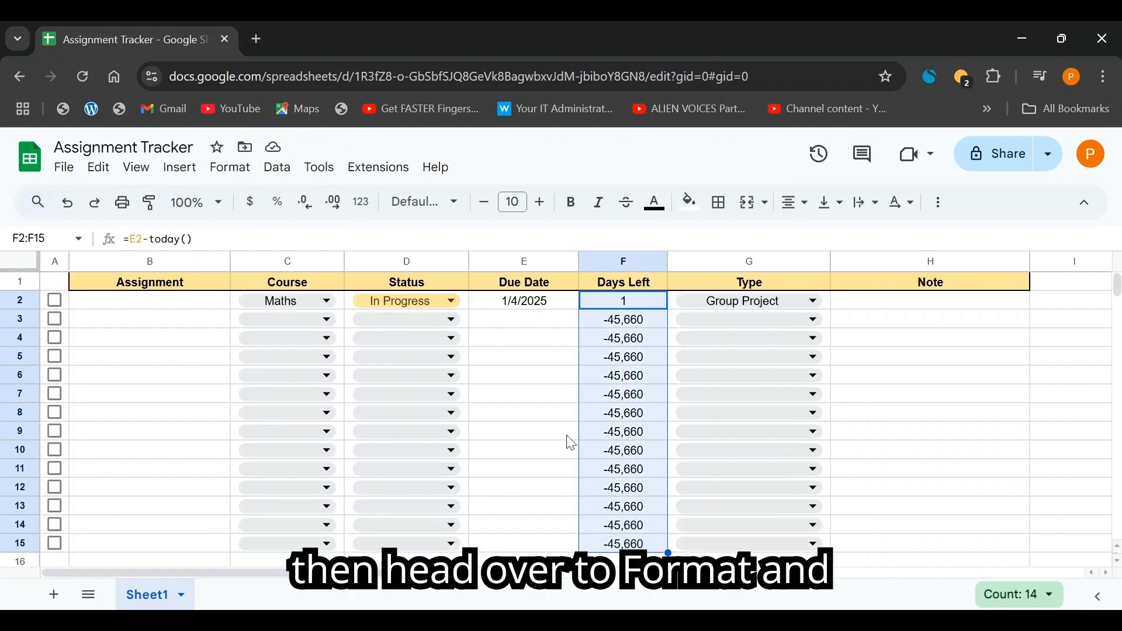
{"action": "left_click", "coordinate": [239, 174]}
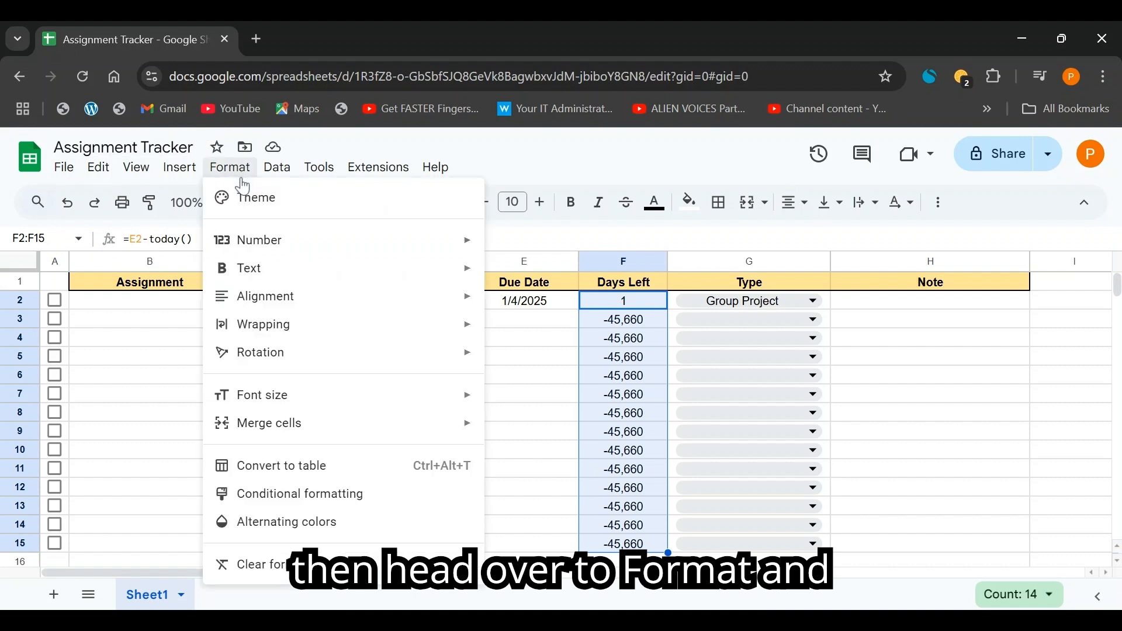
{"action": "left_click", "coordinate": [338, 499]}
{"action": "scroll", "coordinate": [962, 458], "scroll_direction": "down", "scroll_amount": 2}
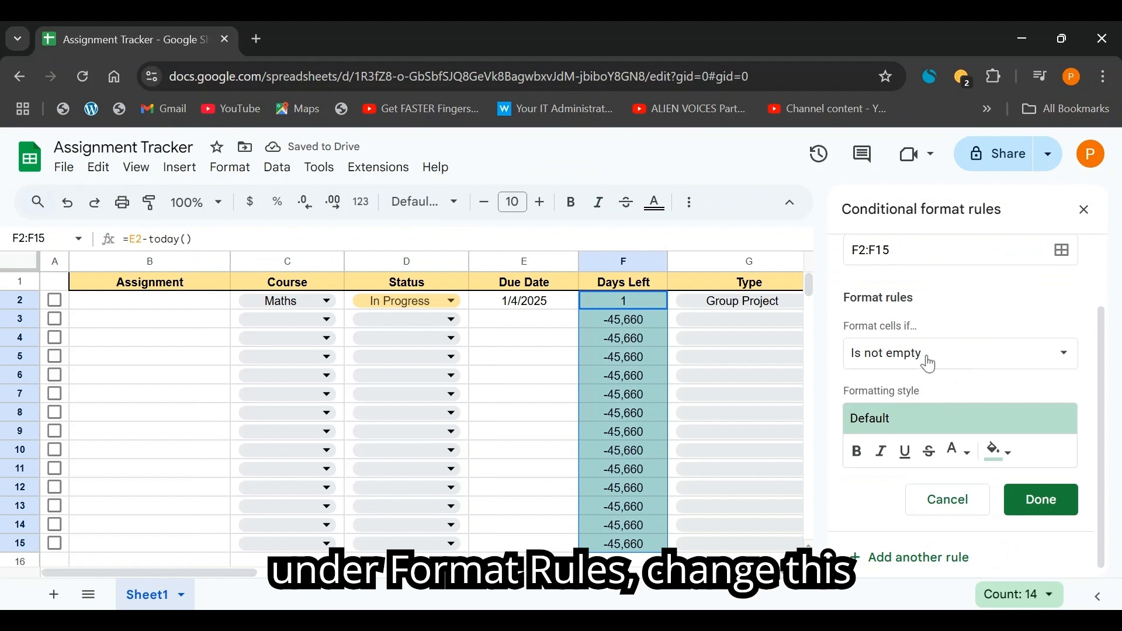
{"action": "left_click", "coordinate": [922, 364]}
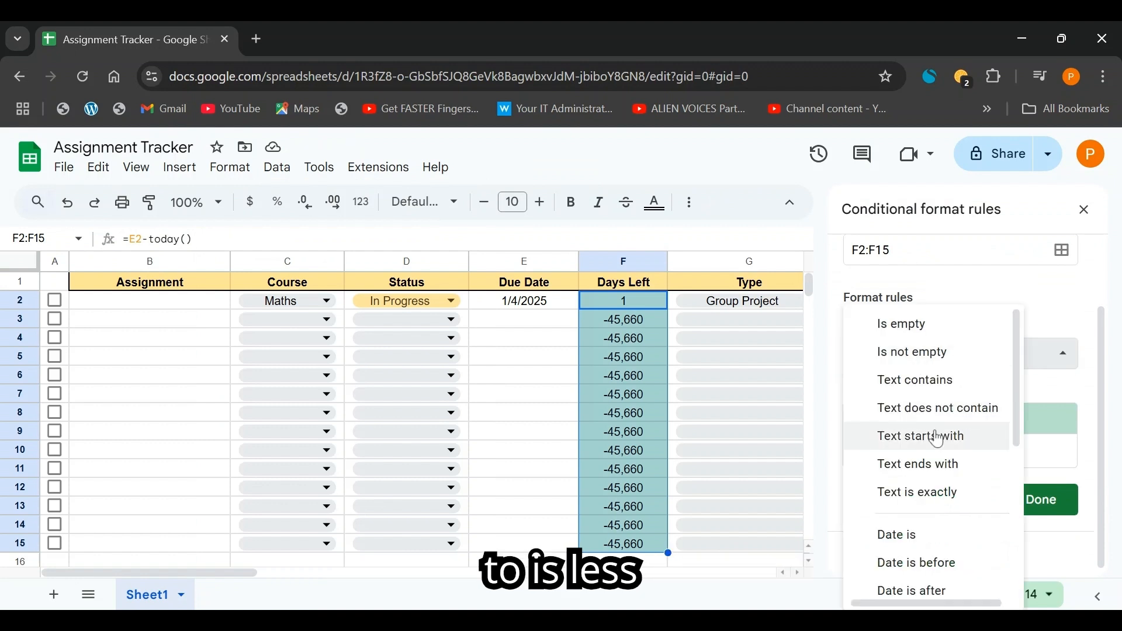
{"action": "scroll", "coordinate": [929, 425], "scroll_direction": "down", "scroll_amount": 5}
{"action": "left_click", "coordinate": [892, 398]}
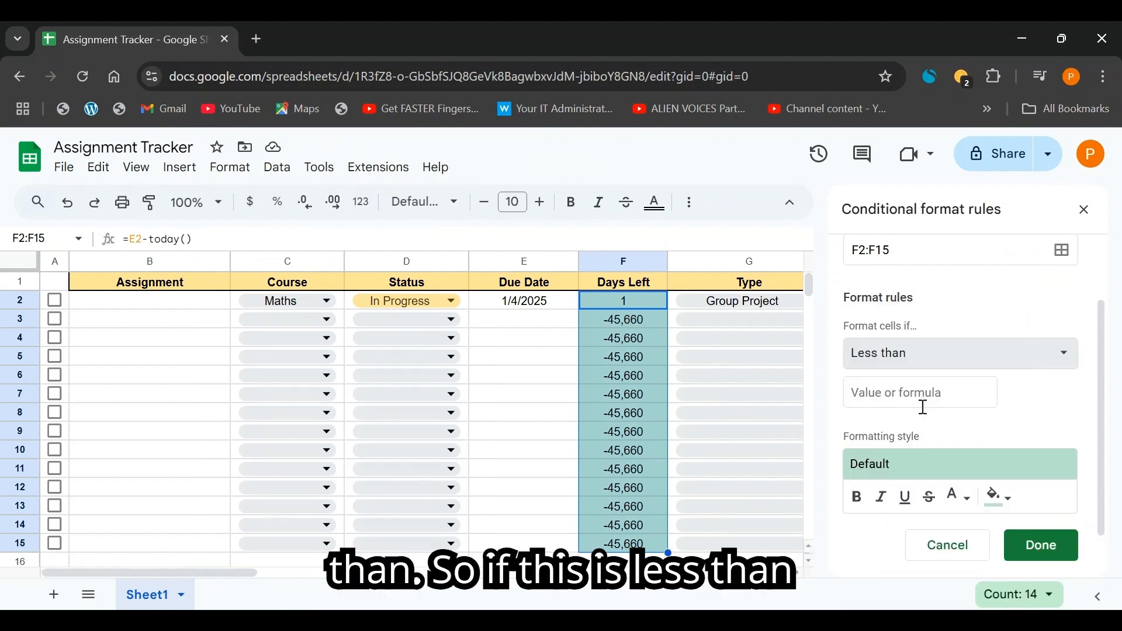
{"action": "left_click", "coordinate": [913, 401]}
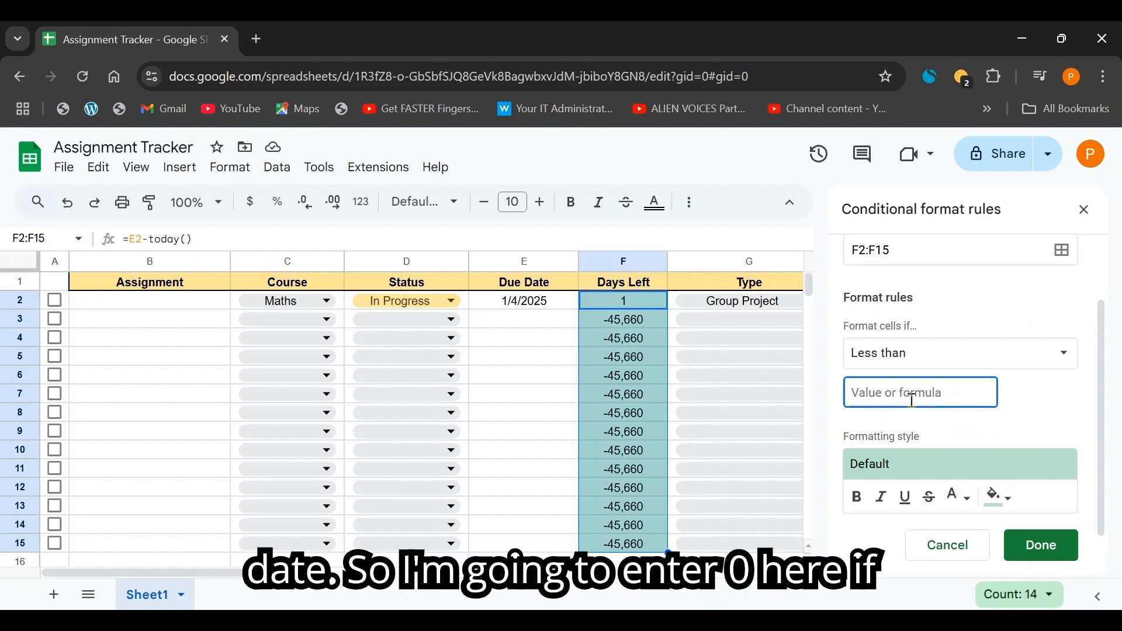
{"action": "type", "text": "0"}
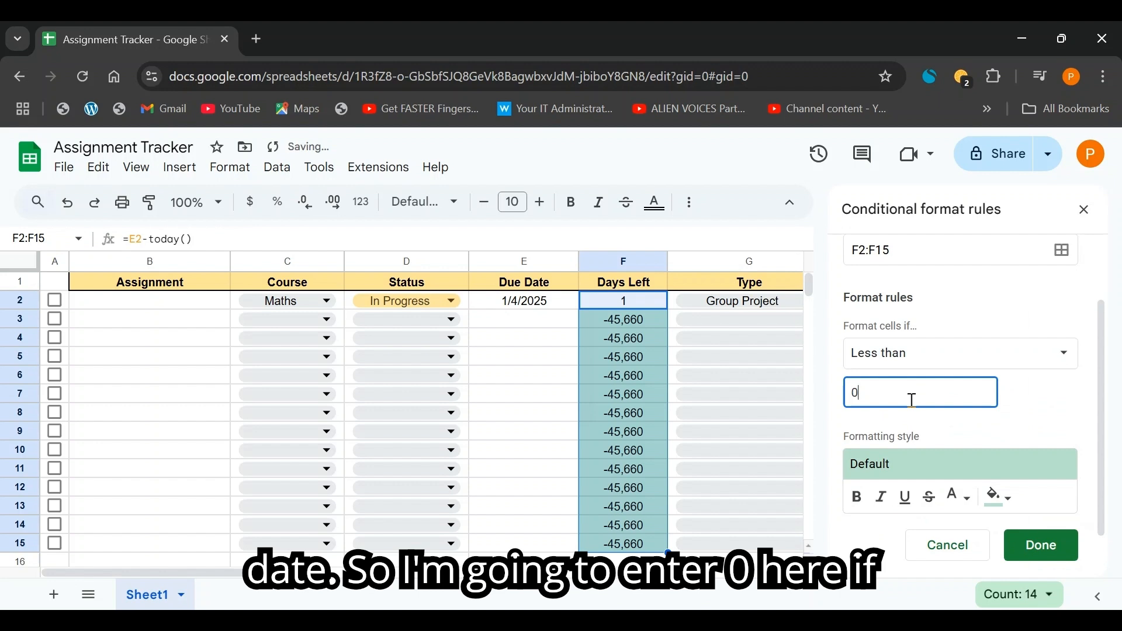
- Give the less-than-0 rule a white fill and white text, and save the rule
{"action": "left_click", "coordinate": [1006, 504]}
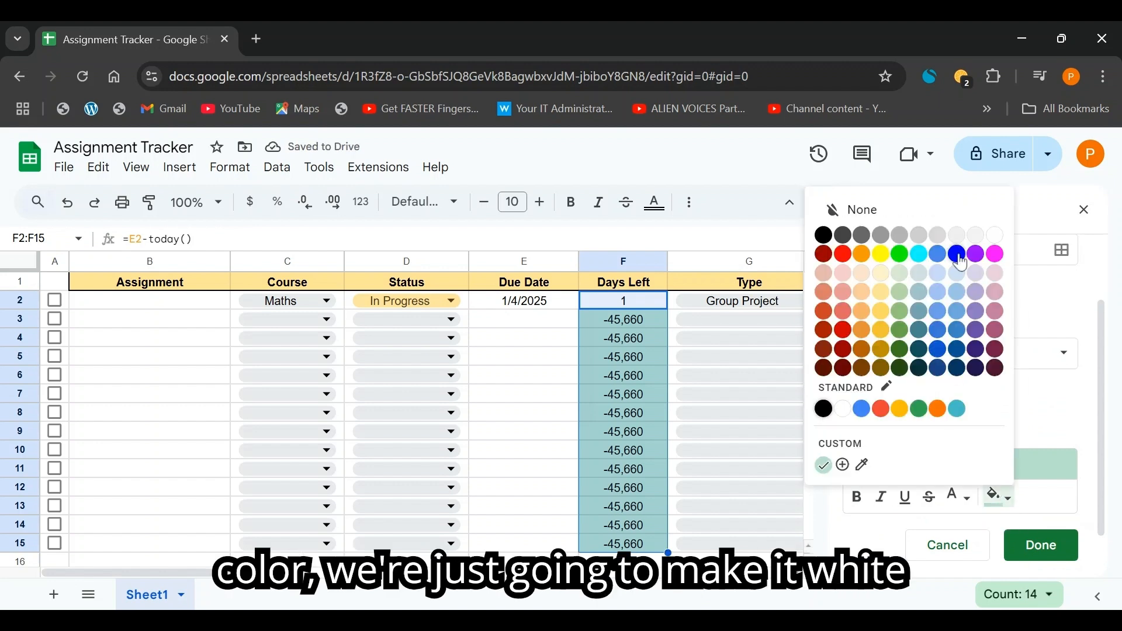
{"action": "left_click", "coordinate": [997, 237]}
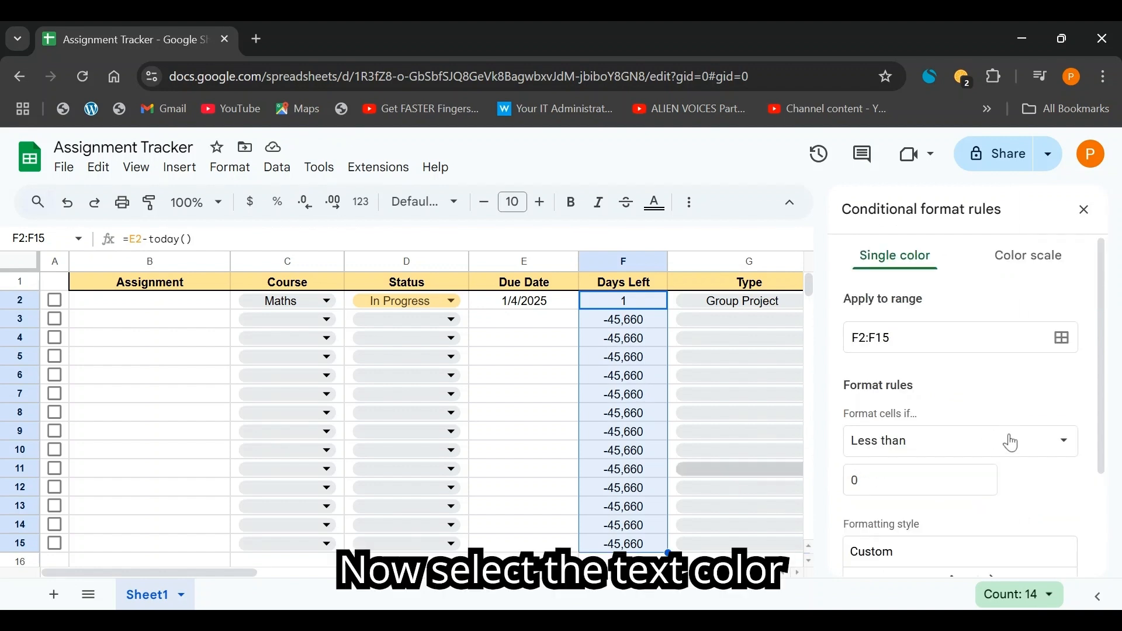
{"action": "scroll", "coordinate": [1015, 443], "scroll_direction": "down", "scroll_amount": 2}
{"action": "left_click", "coordinate": [958, 498]}
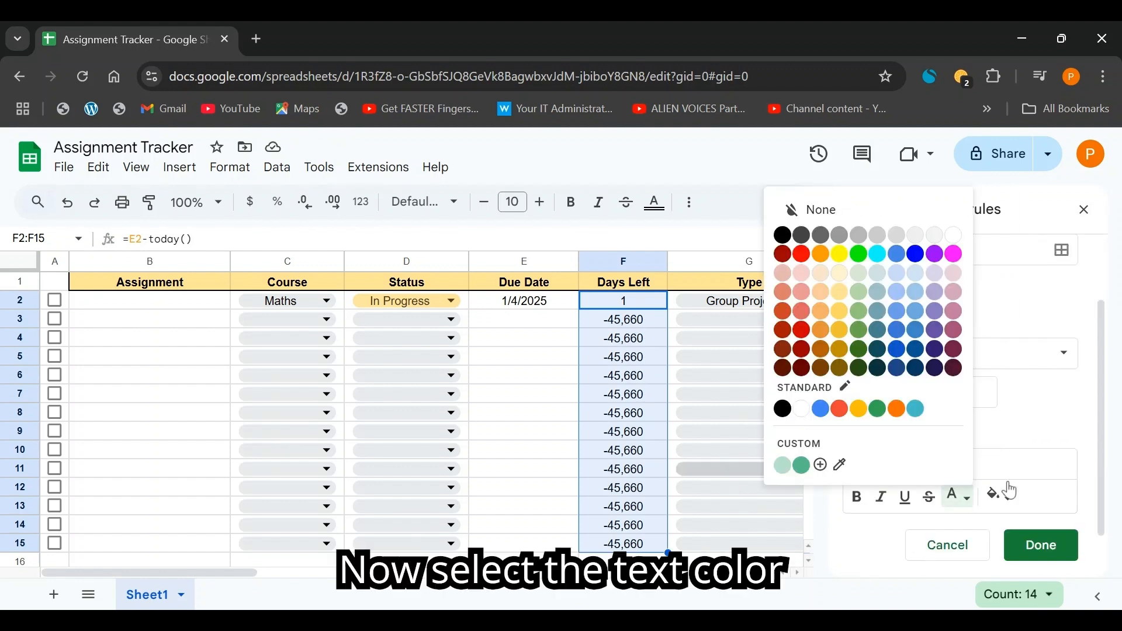
{"action": "left_click", "coordinate": [837, 522]}
{"action": "left_click", "coordinate": [959, 499]}
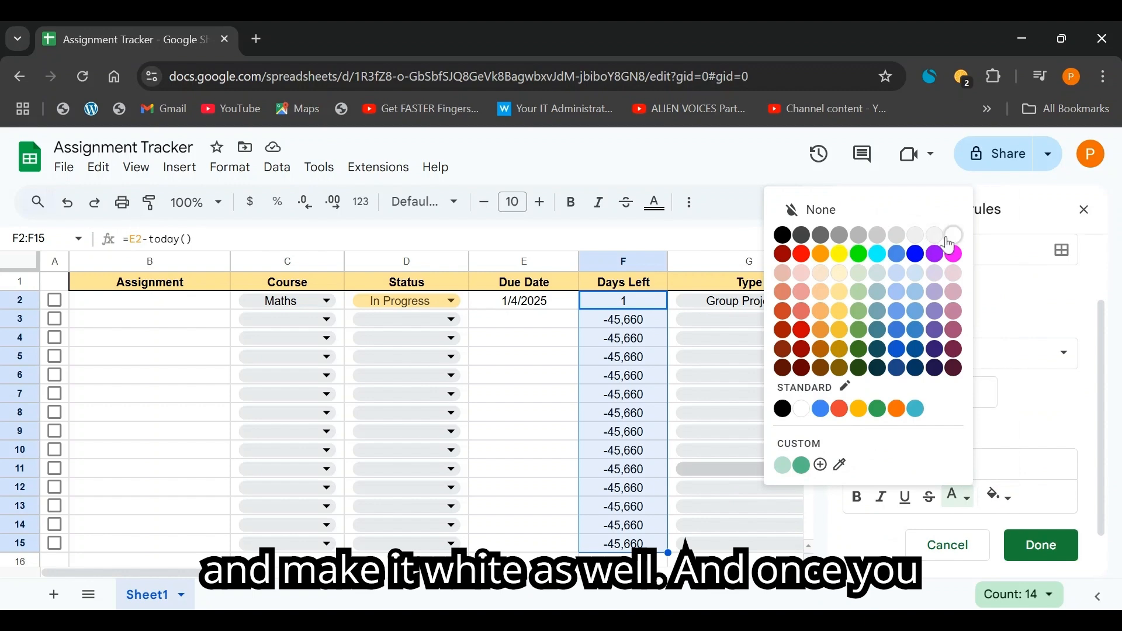
{"action": "left_click", "coordinate": [949, 241]}
{"action": "scroll", "coordinate": [614, 373], "scroll_direction": "down", "scroll_amount": 3}
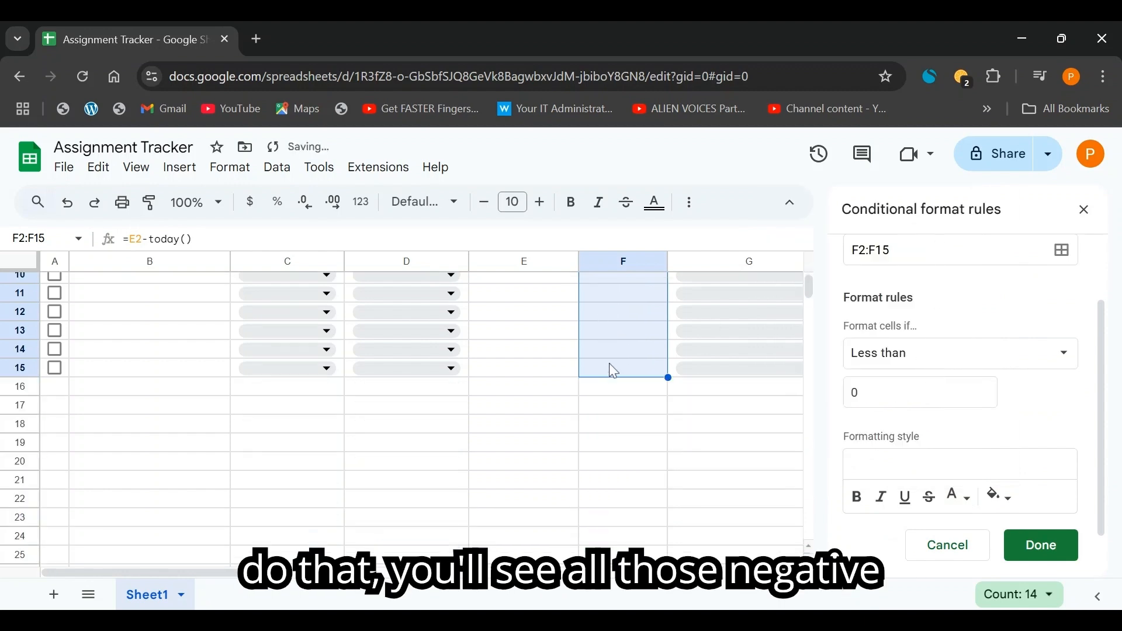
{"action": "scroll", "coordinate": [614, 371], "scroll_direction": "up", "scroll_amount": 3}
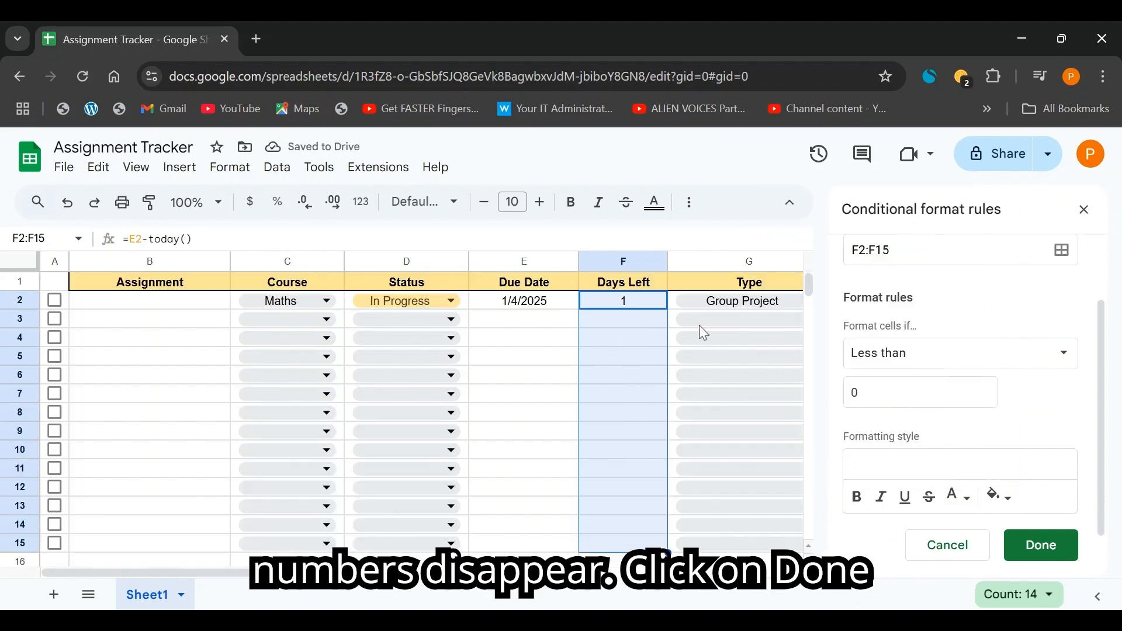
{"action": "scroll", "coordinate": [1051, 502], "scroll_direction": "down", "scroll_amount": 1}
{"action": "left_click", "coordinate": [1052, 502]}
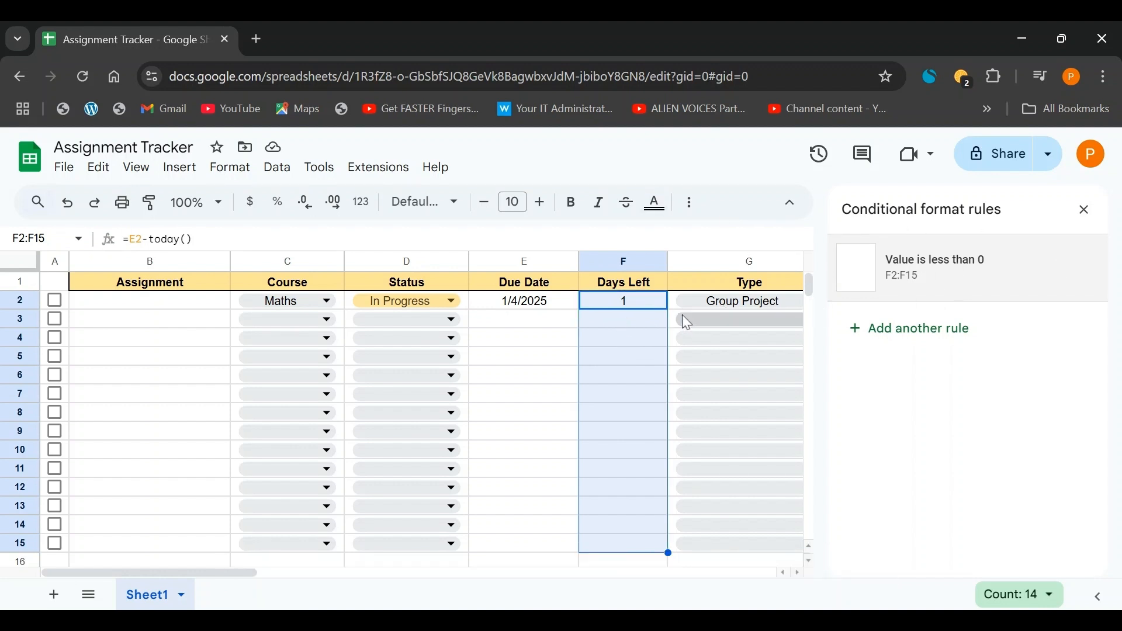
- Add another rule for F2:F15 that fills cells light red when the value is less than or equal to 3
{"action": "left_click", "coordinate": [954, 331]}
{"action": "scroll", "coordinate": [963, 400], "scroll_direction": "down", "scroll_amount": 2}
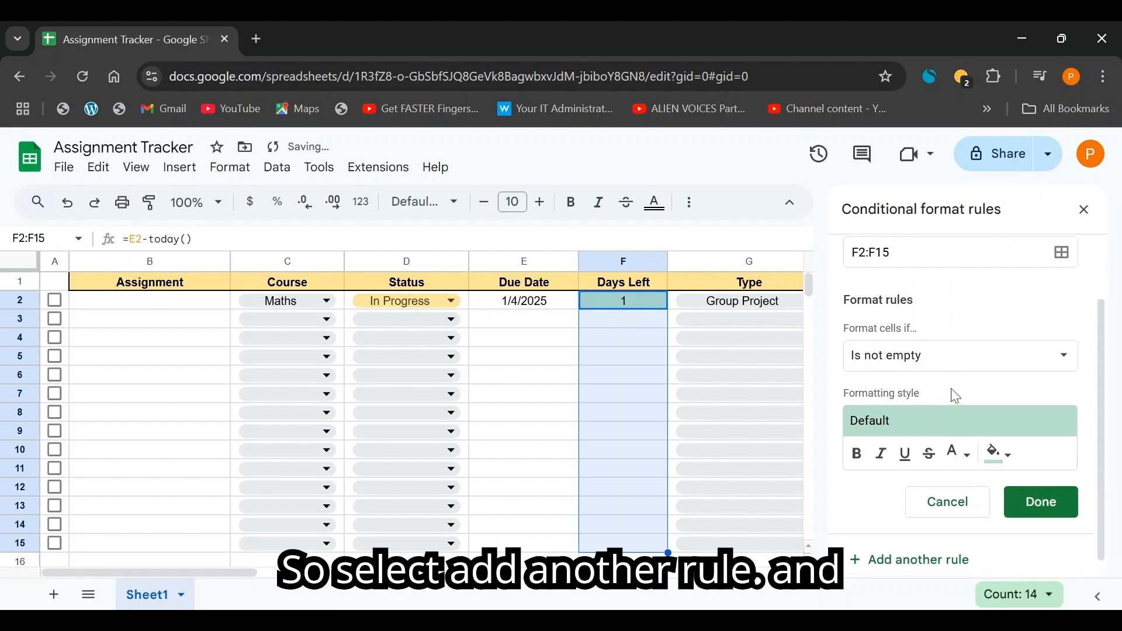
{"action": "left_click", "coordinate": [897, 367]}
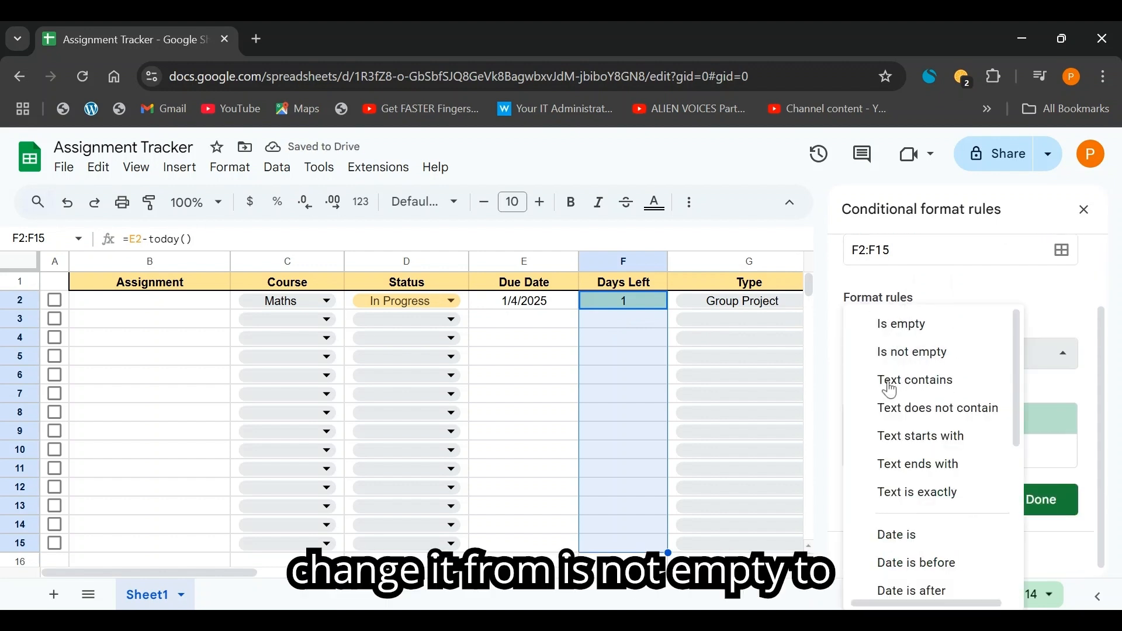
{"action": "scroll", "coordinate": [912, 377], "scroll_direction": "down", "scroll_amount": 5}
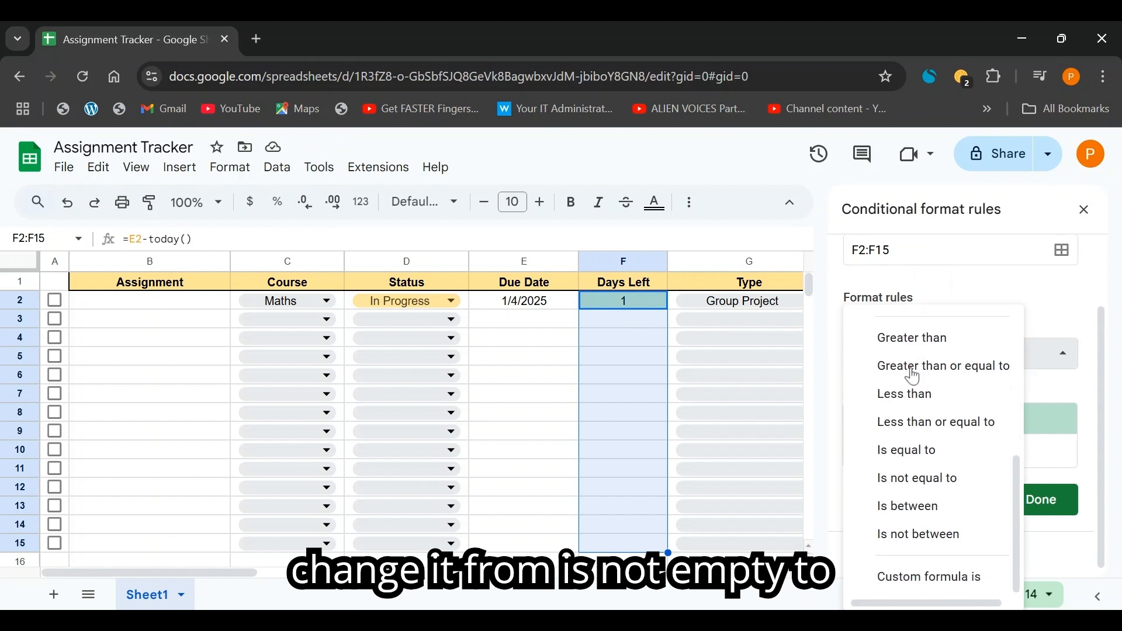
{"action": "left_click", "coordinate": [929, 435]}
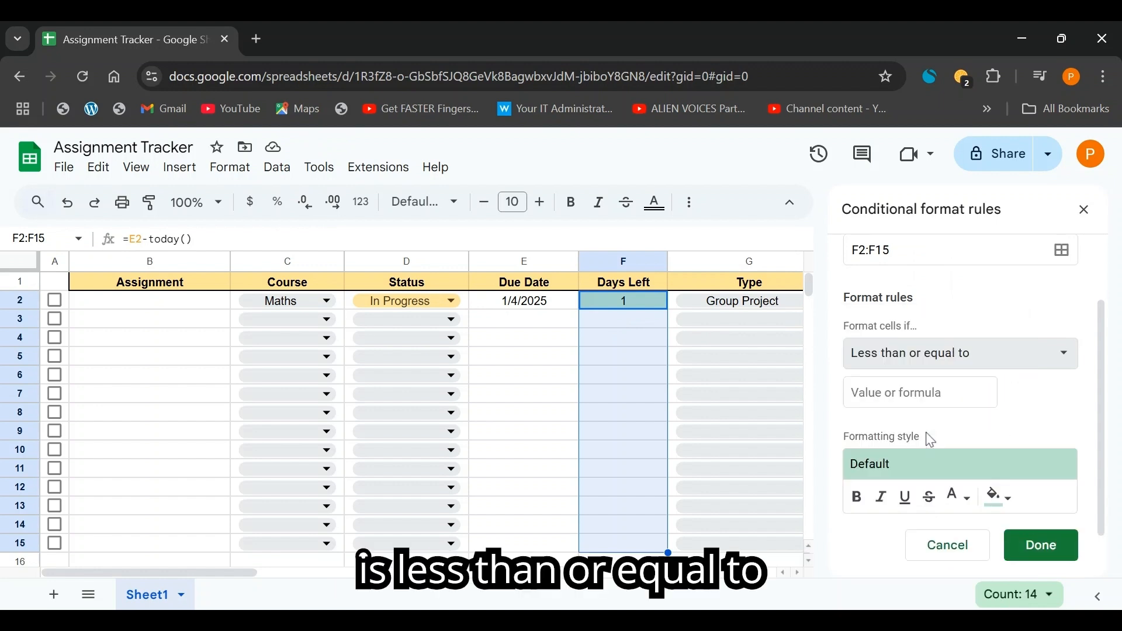
{"action": "left_click", "coordinate": [904, 391]}
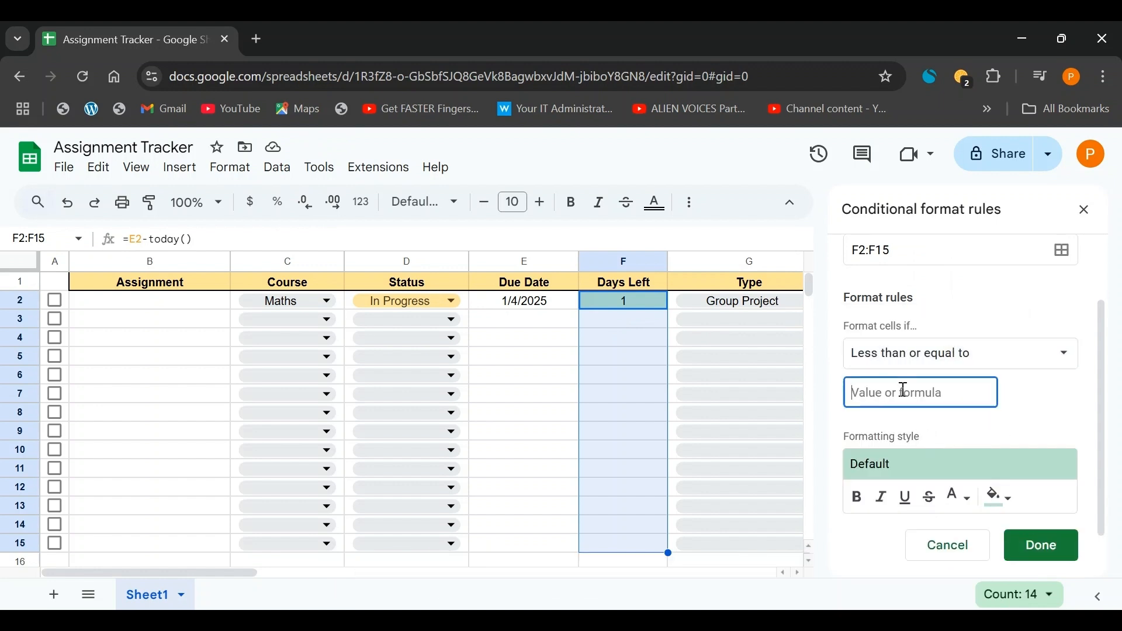
{"action": "type", "text": "3"}
{"action": "scroll", "coordinate": [947, 372], "scroll_direction": "down", "scroll_amount": 1}
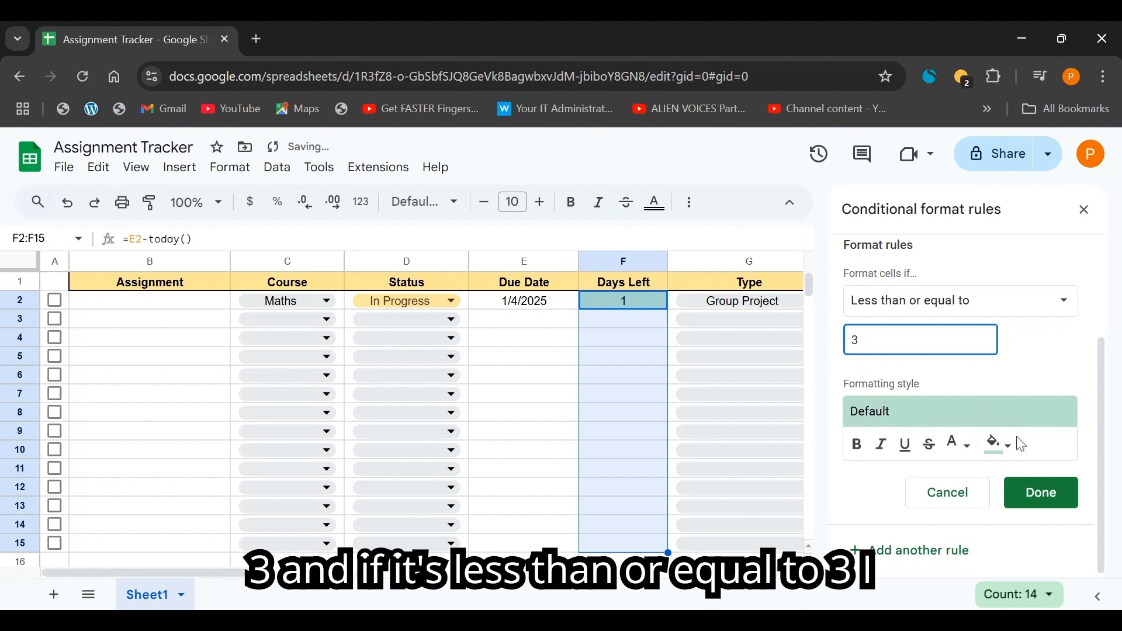
{"action": "left_click", "coordinate": [1000, 445]}
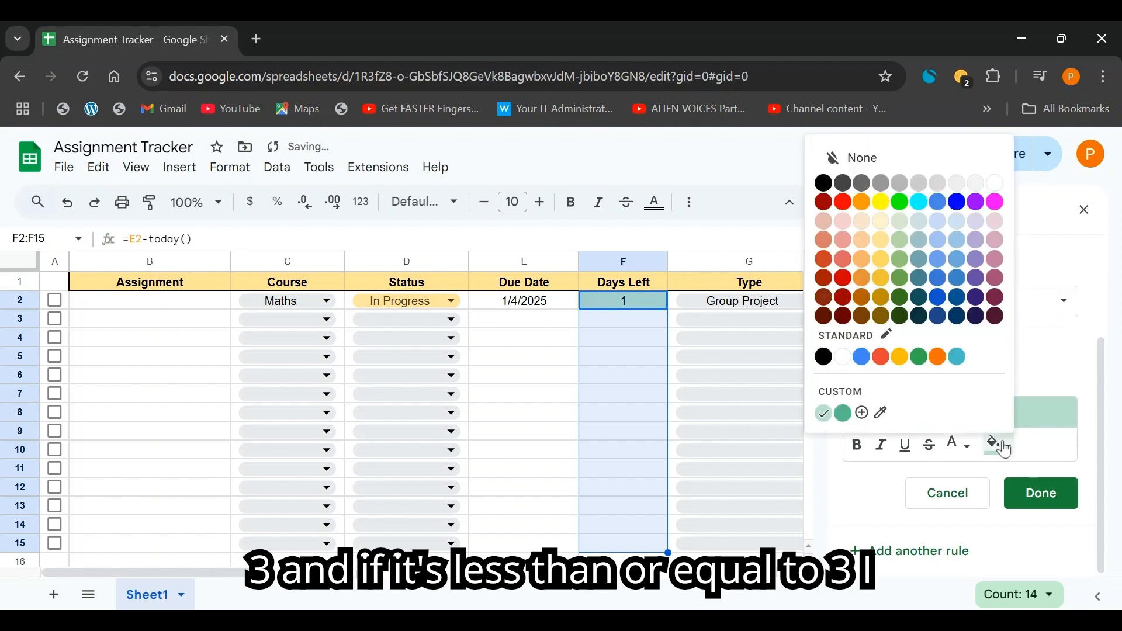
{"action": "left_click", "coordinate": [843, 242]}
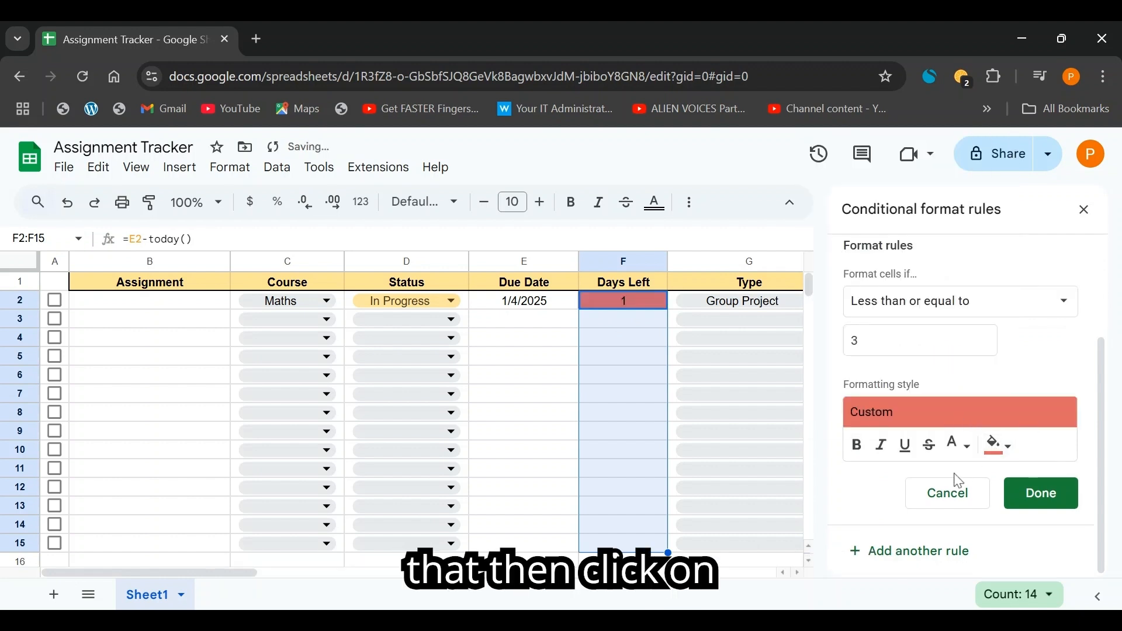
{"action": "left_click", "coordinate": [1026, 506]}
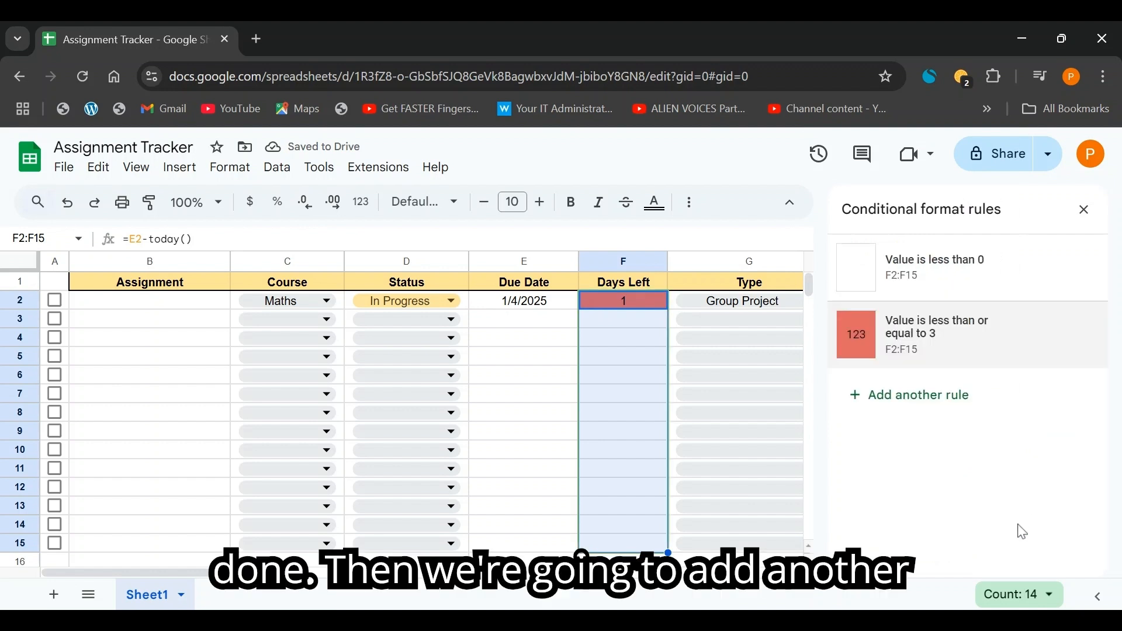
- Add another rule for F2:F15 that fills cells yellow when the value is less than or equal to 7
{"action": "left_click", "coordinate": [884, 409]}
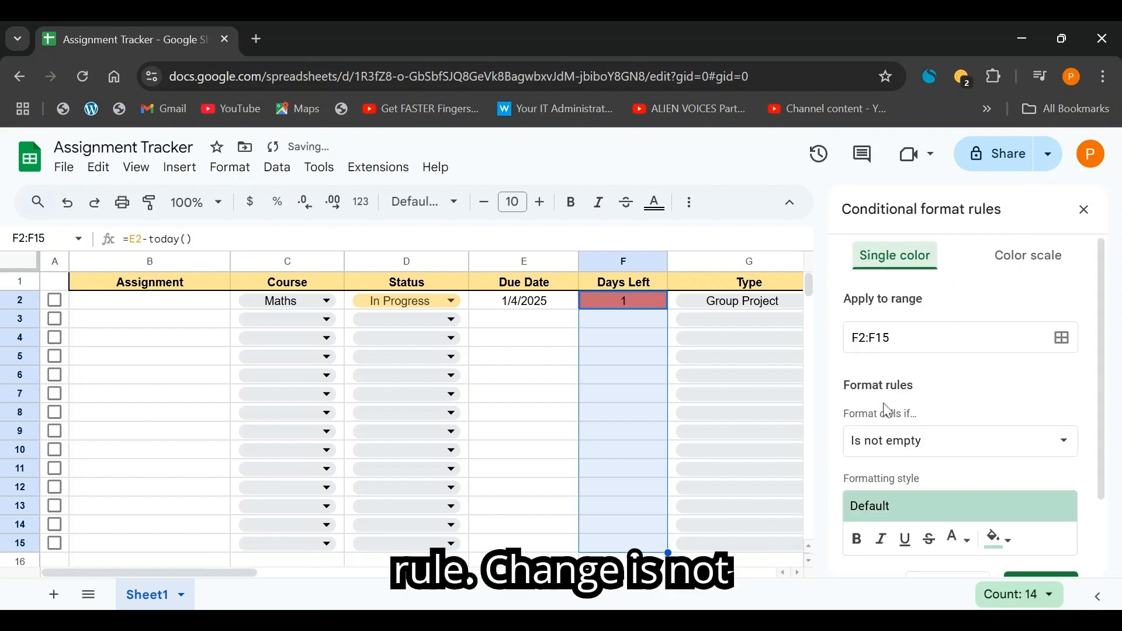
{"action": "left_click", "coordinate": [906, 445]}
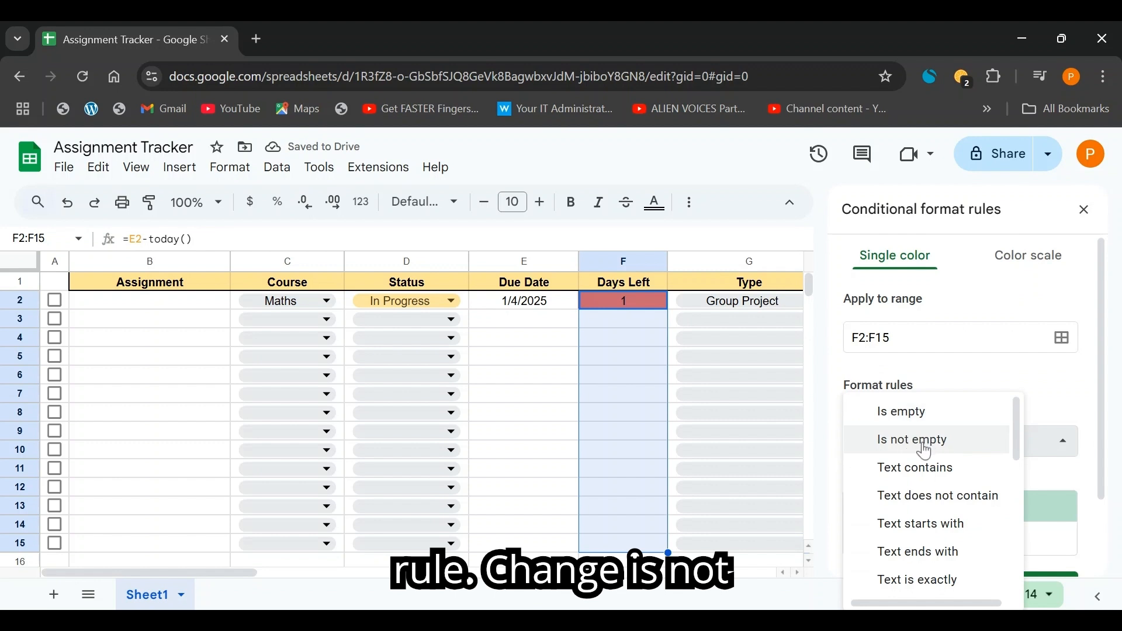
{"action": "scroll", "coordinate": [925, 461], "scroll_direction": "down", "scroll_amount": 5}
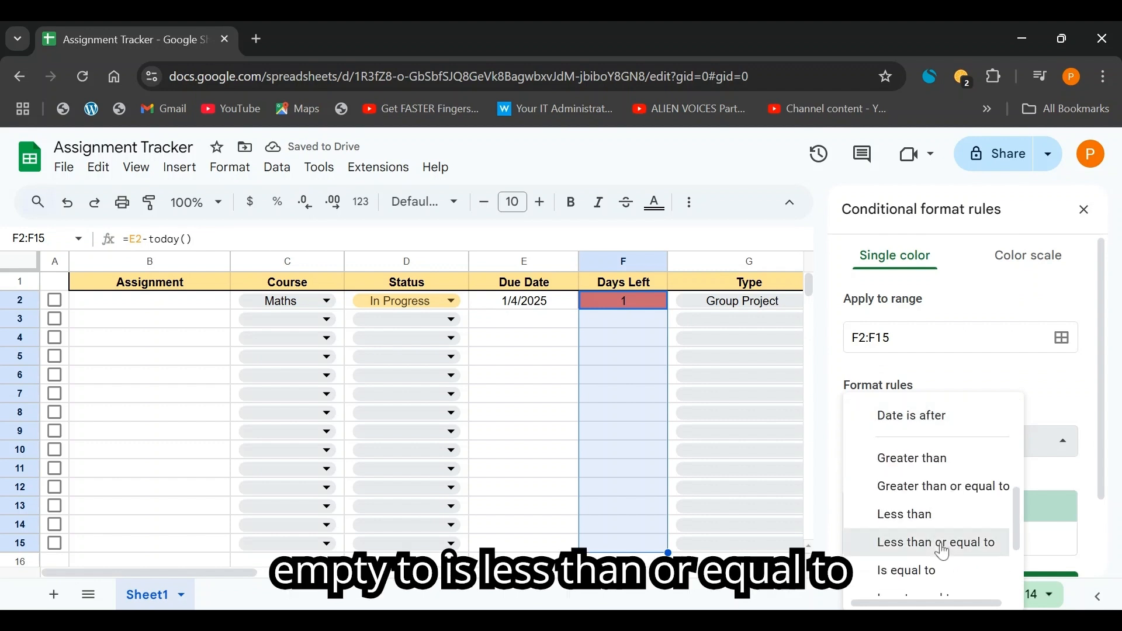
{"action": "left_click", "coordinate": [942, 544]}
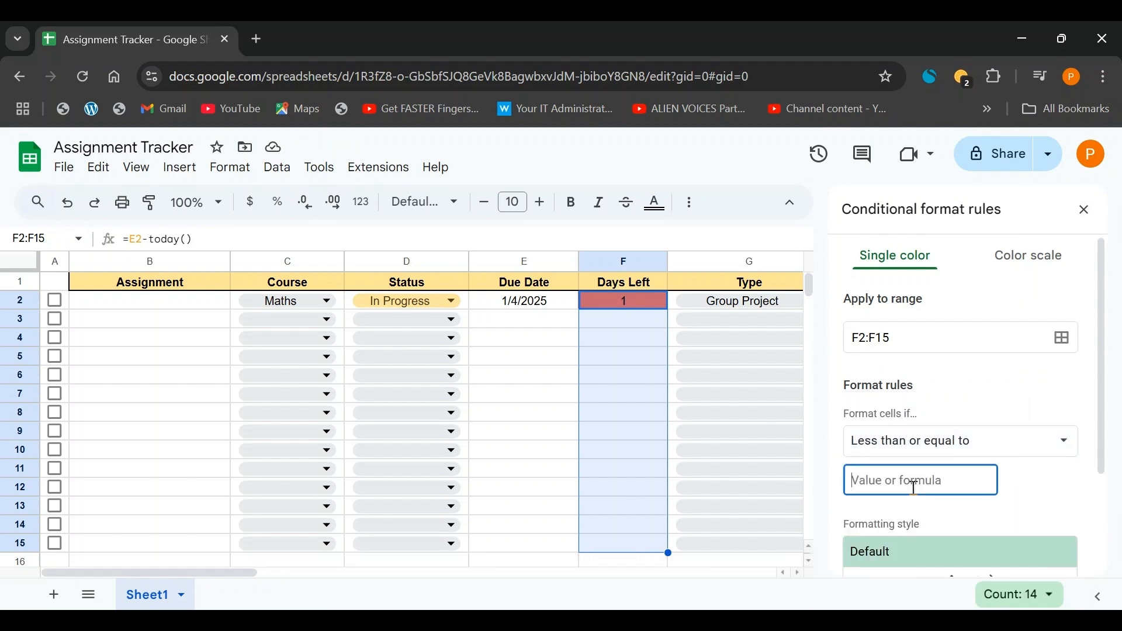
{"action": "type", "text": "7"}
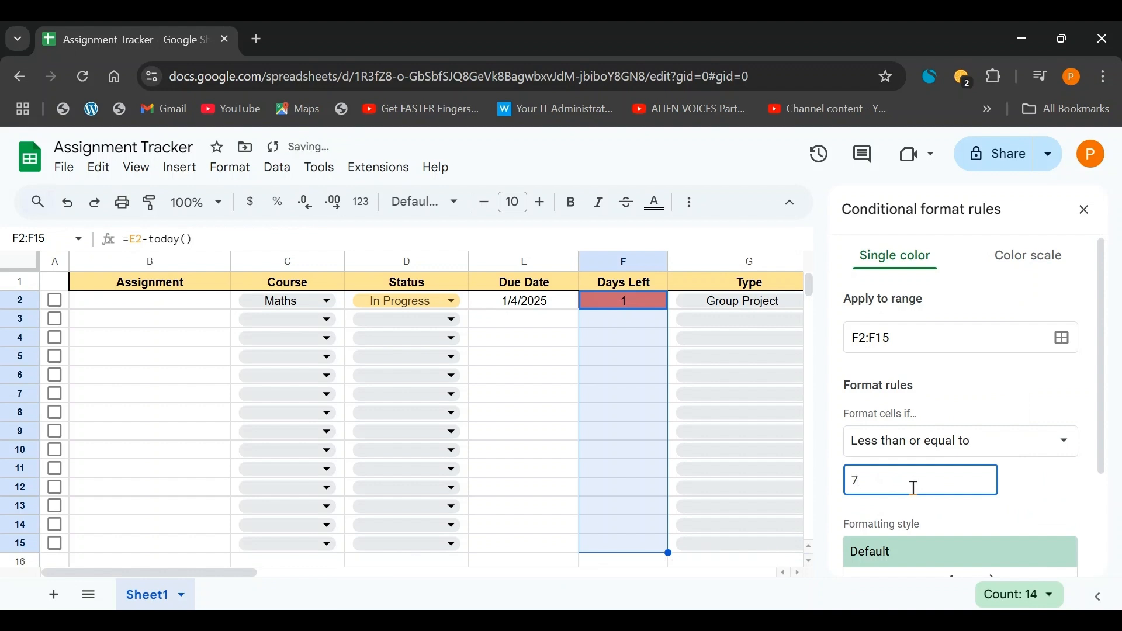
{"action": "scroll", "coordinate": [942, 418], "scroll_direction": "down", "scroll_amount": 2}
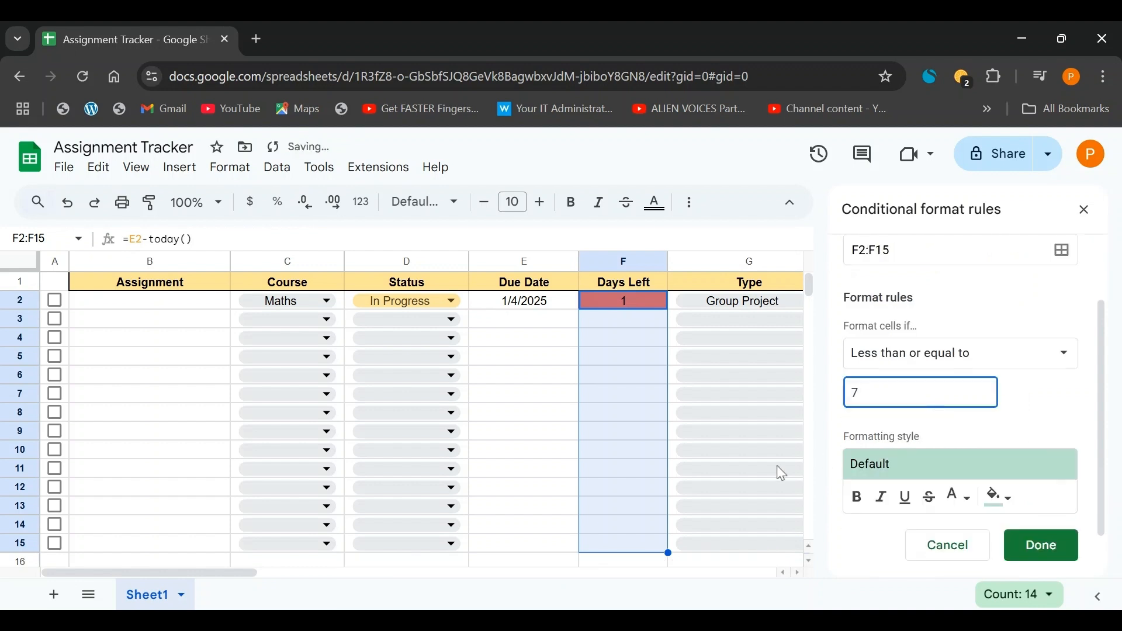
{"action": "left_click", "coordinate": [999, 498]}
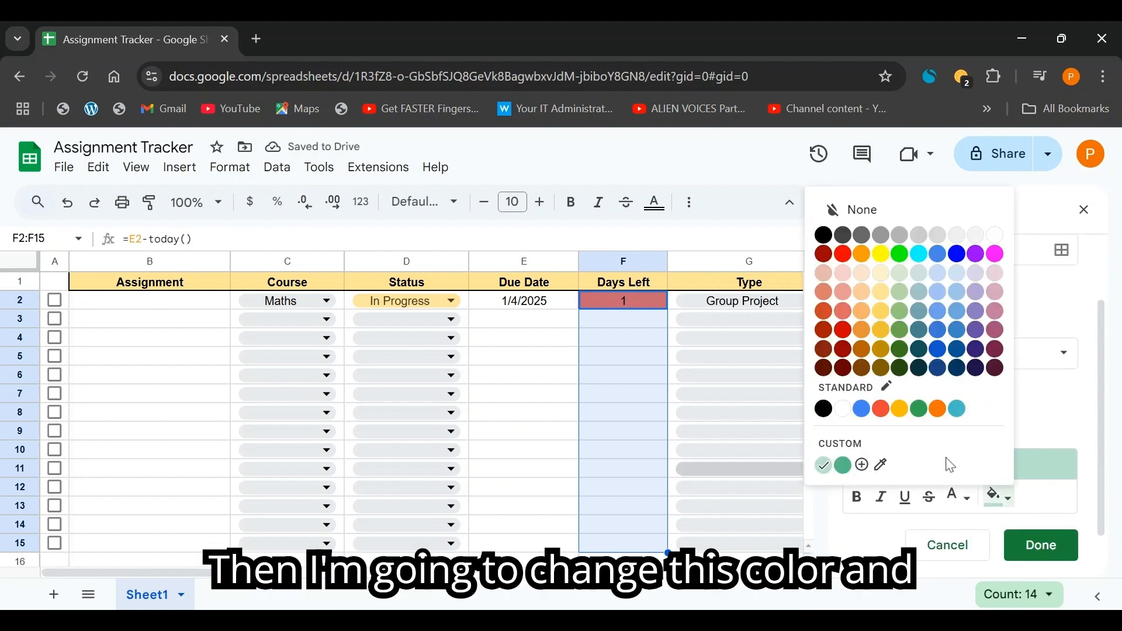
{"action": "left_click", "coordinate": [883, 311]}
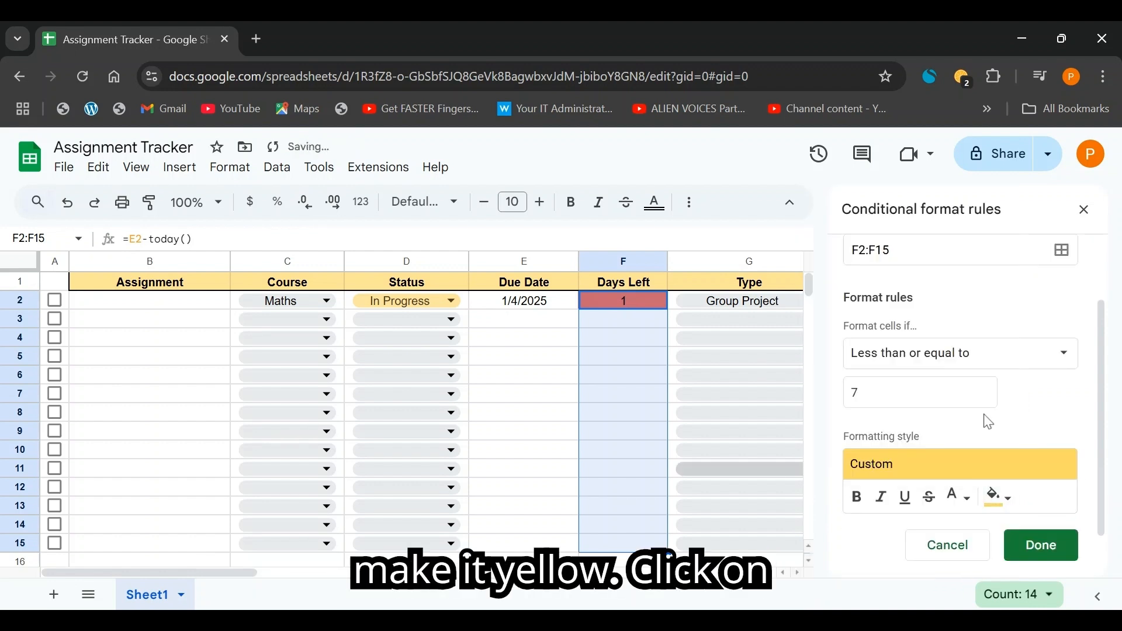
{"action": "left_click", "coordinate": [1035, 540]}
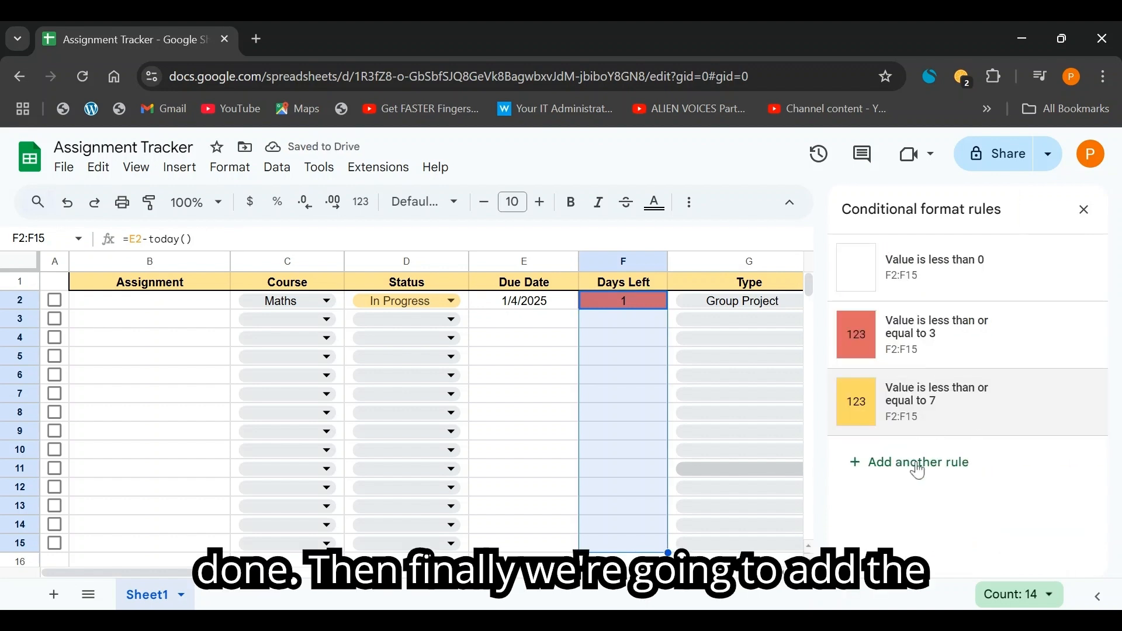
- Add another rule for F2:F15 that fills cells light green when the value is greater than or equal to 8
{"action": "left_click", "coordinate": [920, 467]}
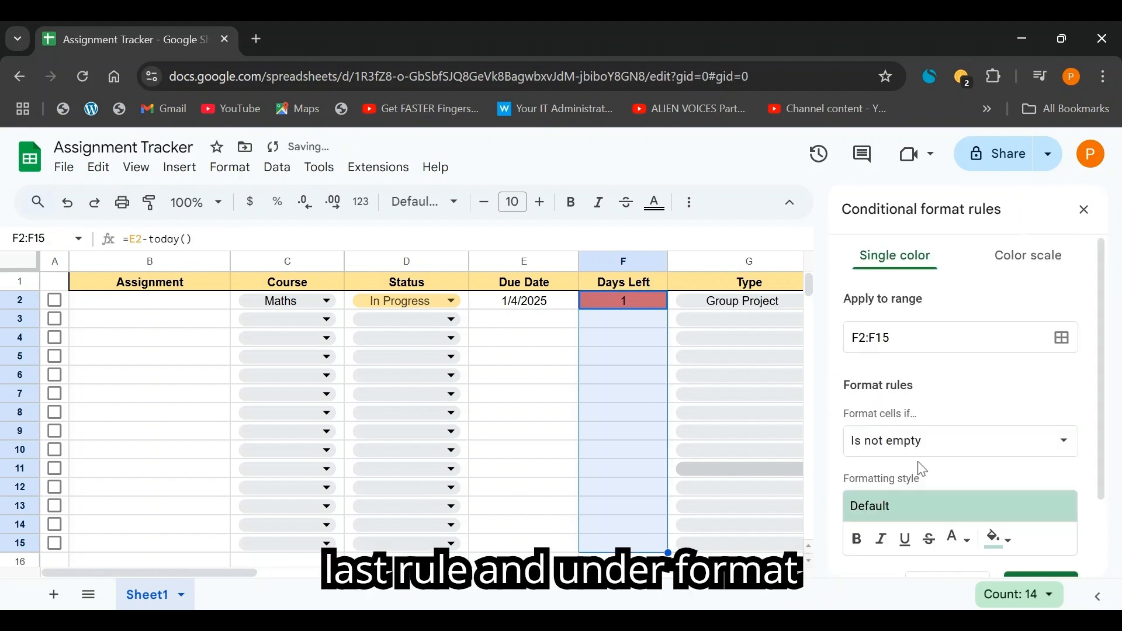
{"action": "left_click", "coordinate": [912, 448]}
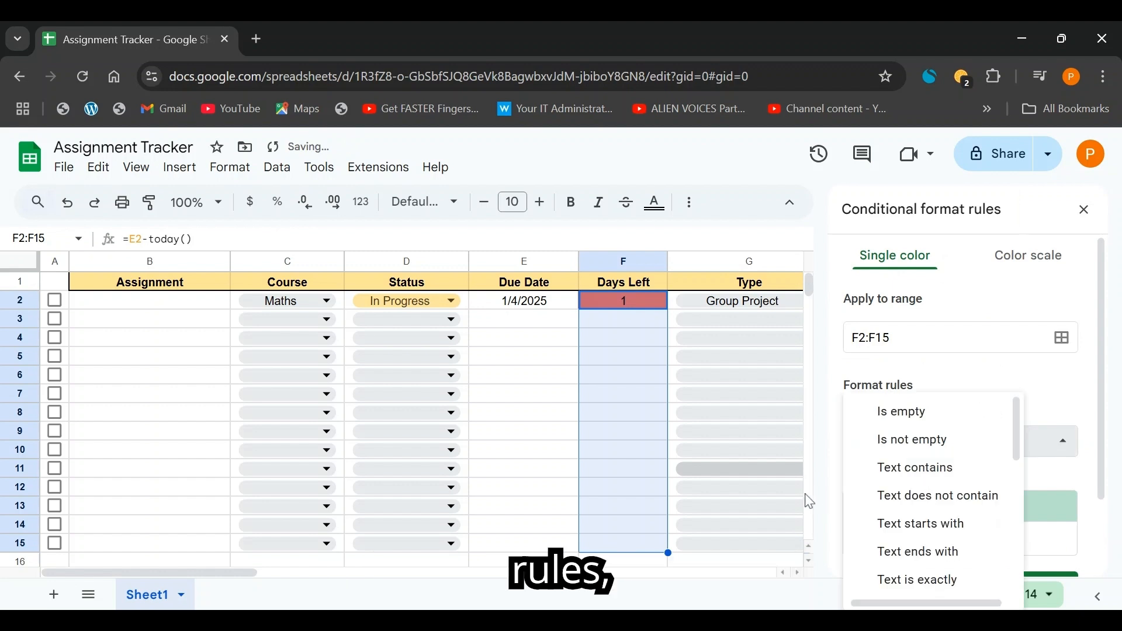
{"action": "scroll", "coordinate": [909, 467], "scroll_direction": "down", "scroll_amount": 5}
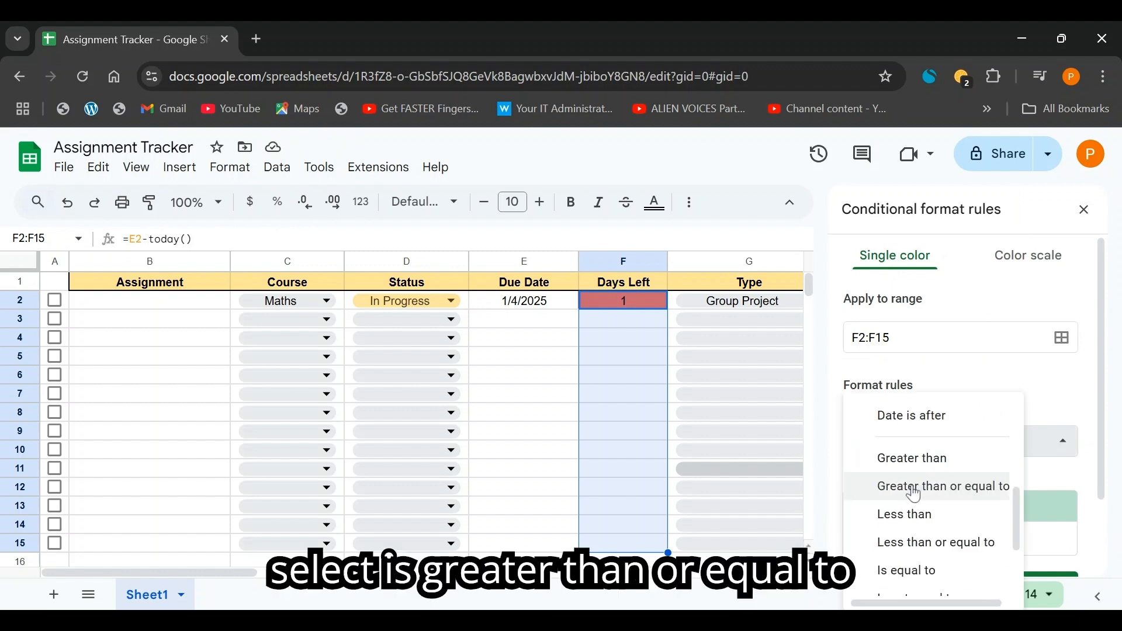
{"action": "left_click", "coordinate": [917, 490]}
{"action": "left_click", "coordinate": [898, 479]}
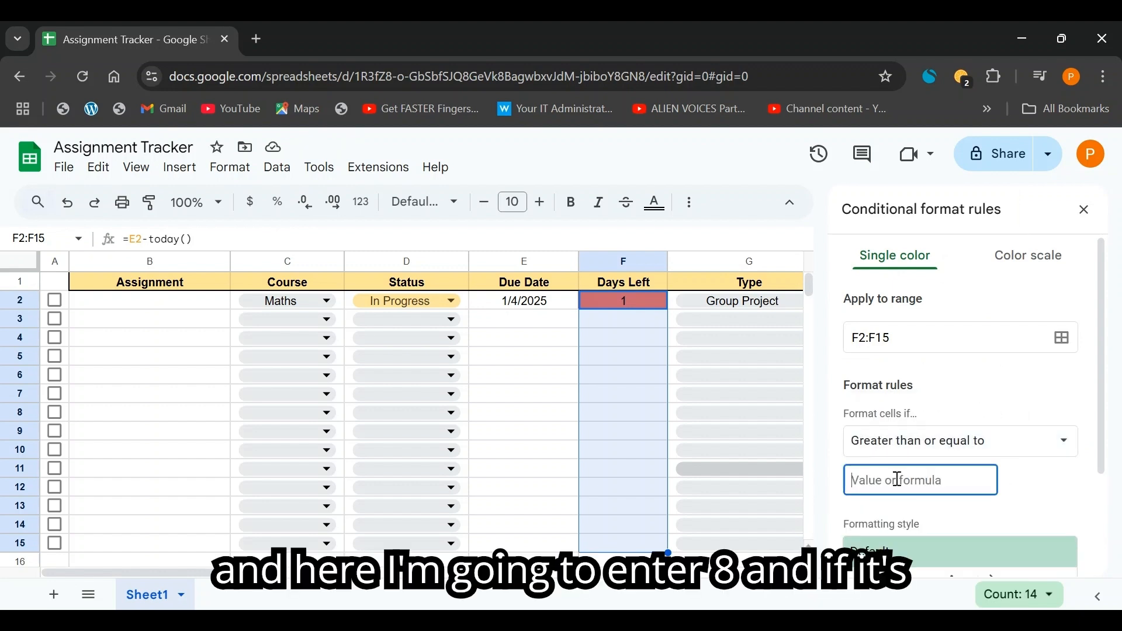
{"action": "type", "text": "8"}
{"action": "scroll", "coordinate": [906, 482], "scroll_direction": "down", "scroll_amount": 3}
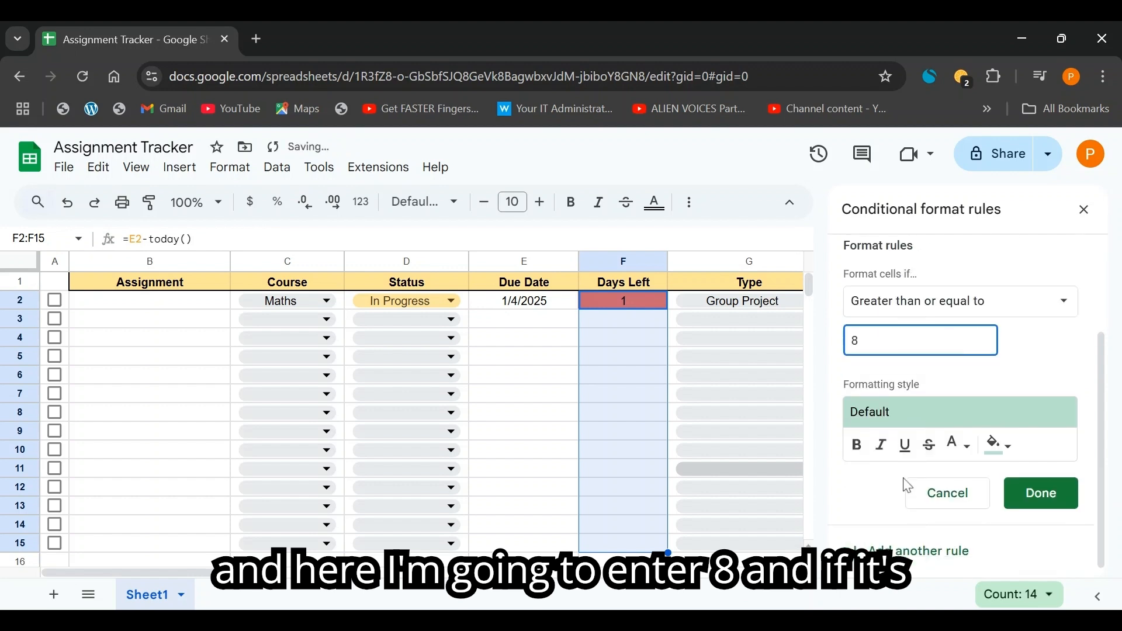
{"action": "left_click", "coordinate": [1010, 447]}
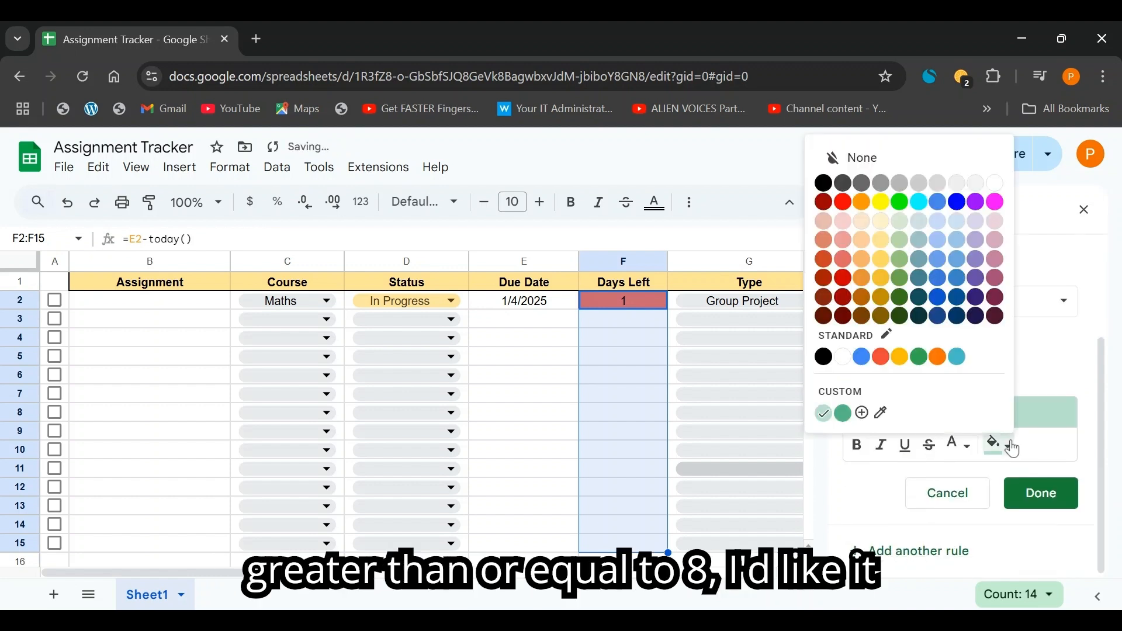
{"action": "left_click", "coordinate": [904, 250]}
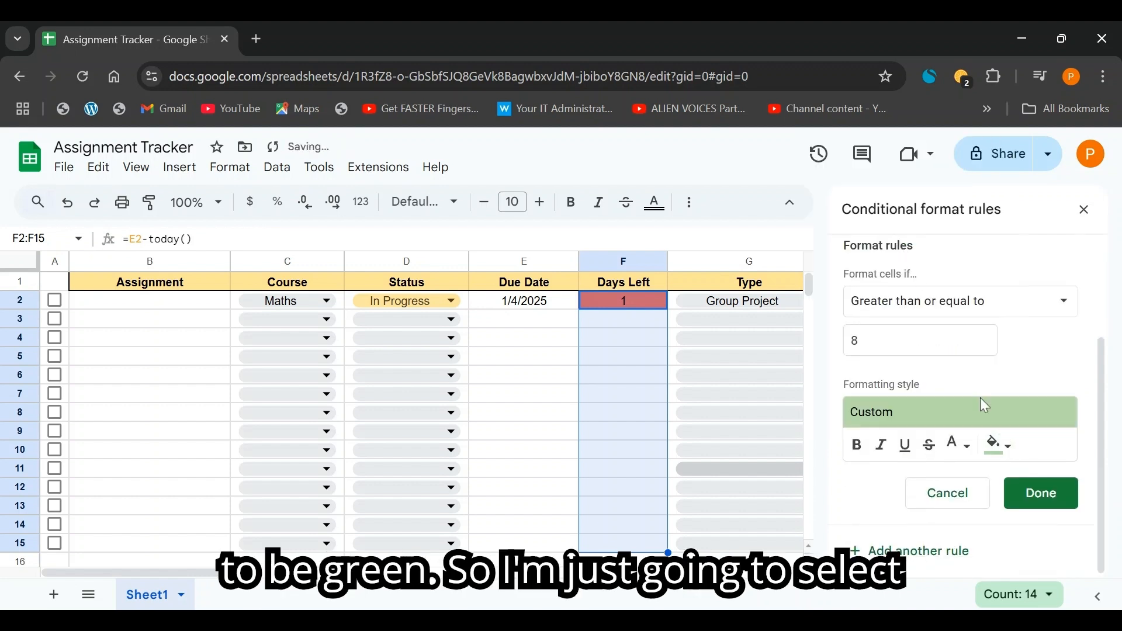
{"action": "left_click", "coordinate": [1047, 494]}
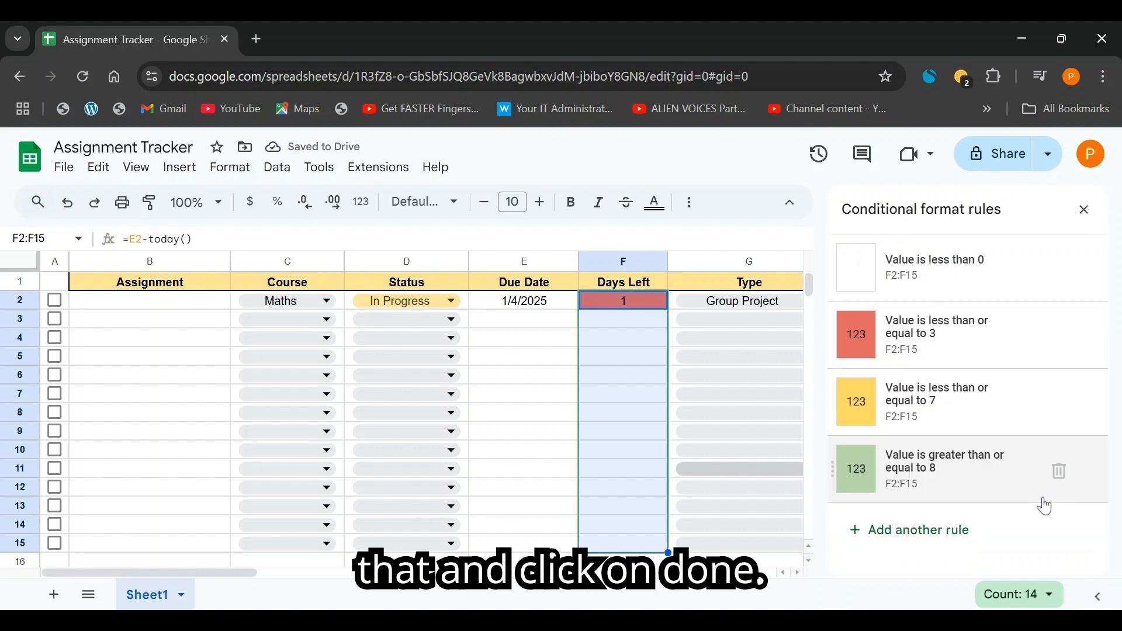
- Test the Days Left colors by changing the due date in E2 to 1/8/2025, 1/10/2025 and finally 1/18/2025, and close the rules
{"action": "left_click", "coordinate": [538, 309]}
{"action": "double_click", "coordinate": [538, 310]}
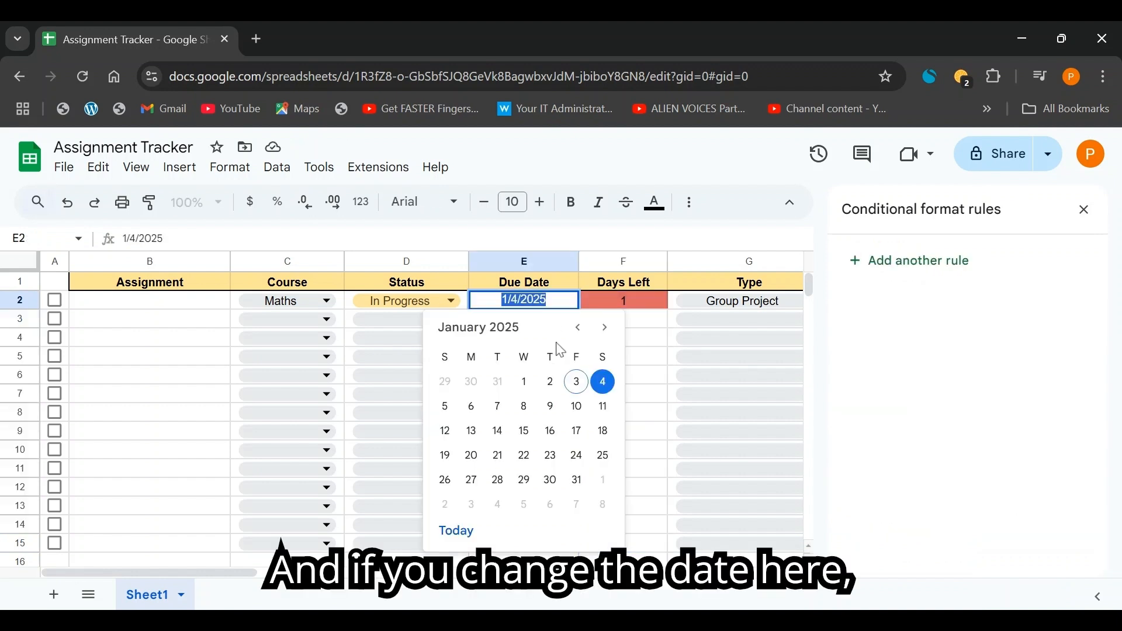
{"action": "left_click", "coordinate": [524, 408]}
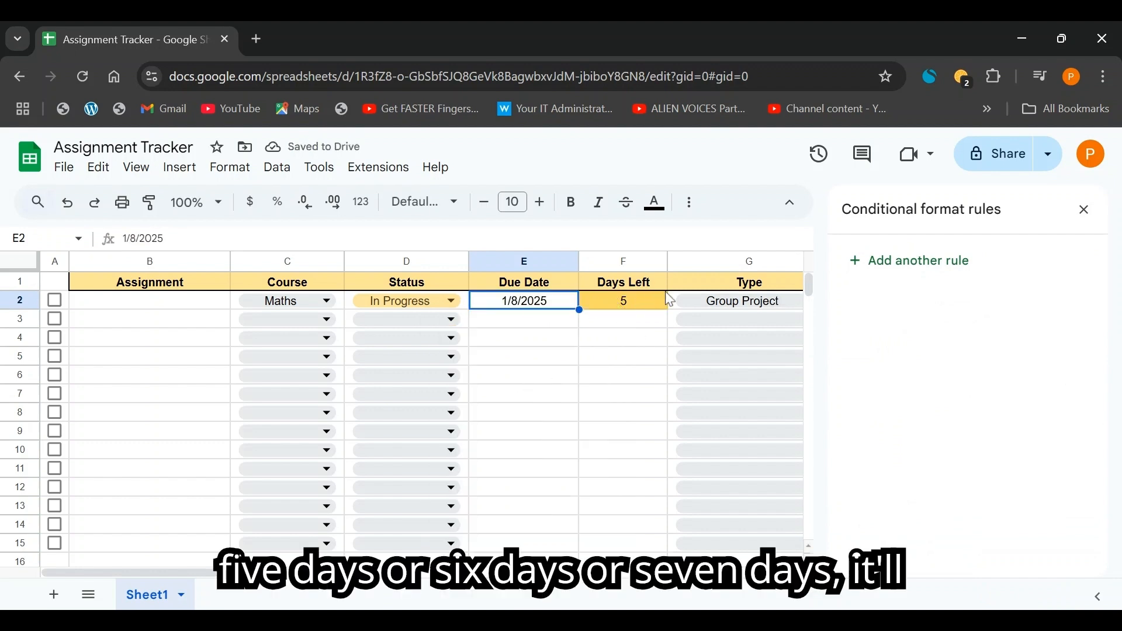
{"action": "double_click", "coordinate": [551, 305]}
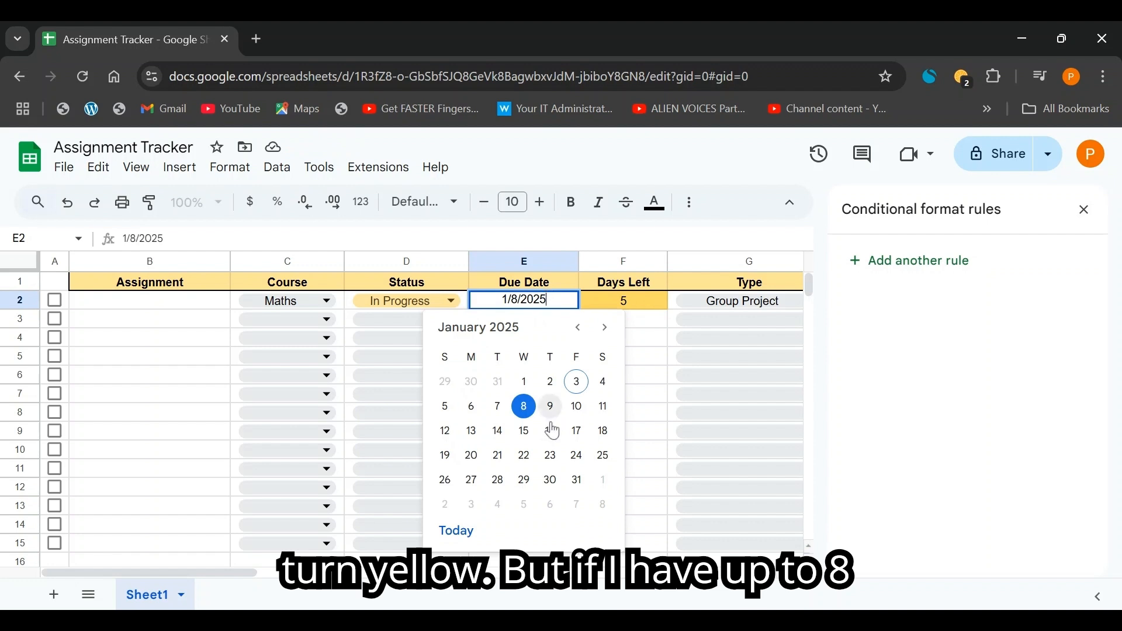
{"action": "left_click", "coordinate": [576, 406]}
{"action": "double_click", "coordinate": [558, 303]}
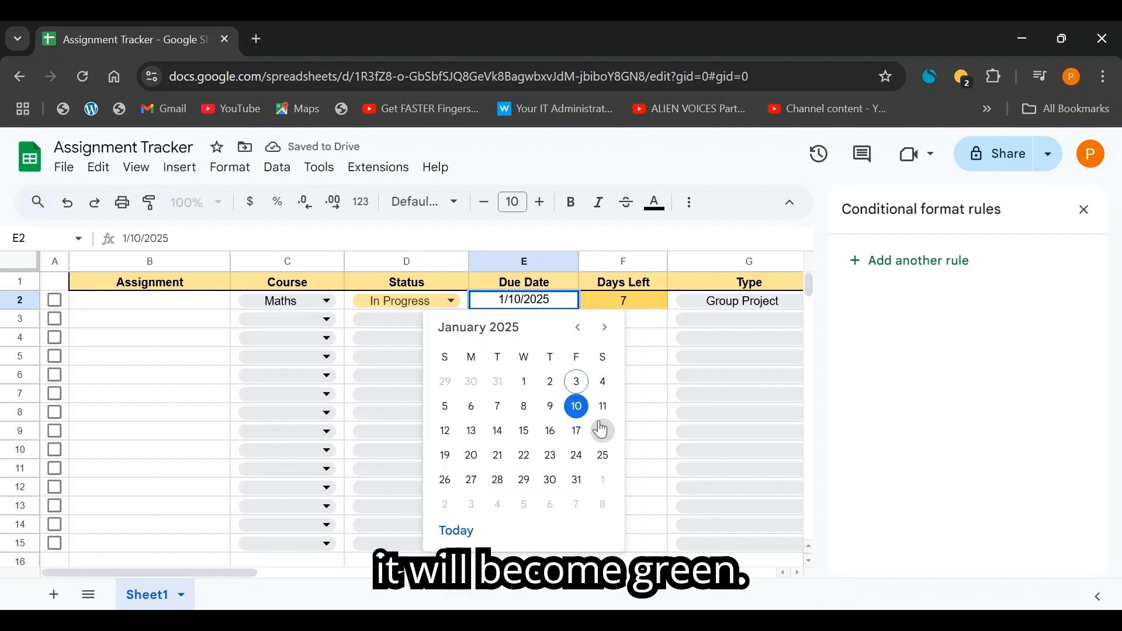
{"action": "left_click", "coordinate": [602, 428]}
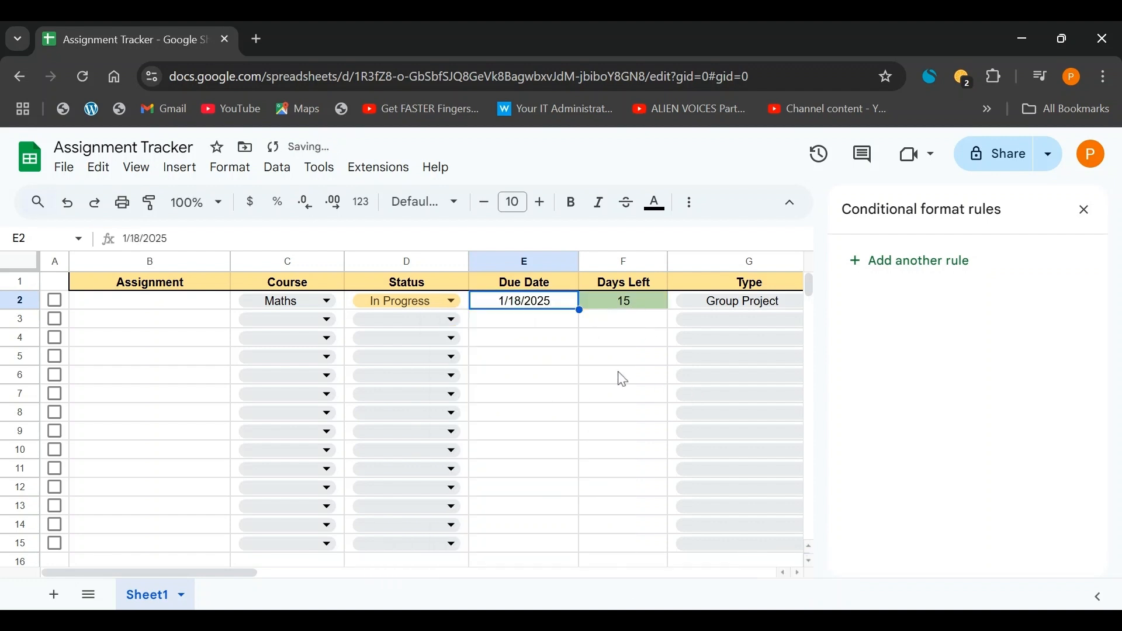
{"action": "left_click", "coordinate": [1084, 211]}
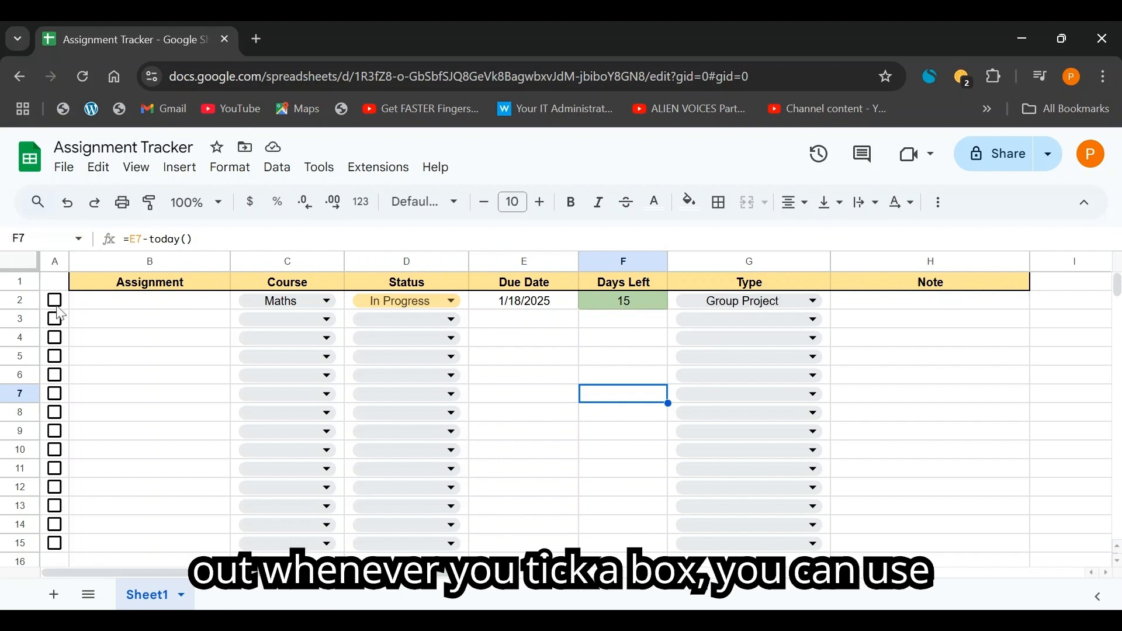
- Start a conditional format rule for the tracker cells B2:H15 with the custom formula =$A2
{"action": "left_click", "coordinate": [55, 301]}
{"action": "left_click", "coordinate": [55, 302]}
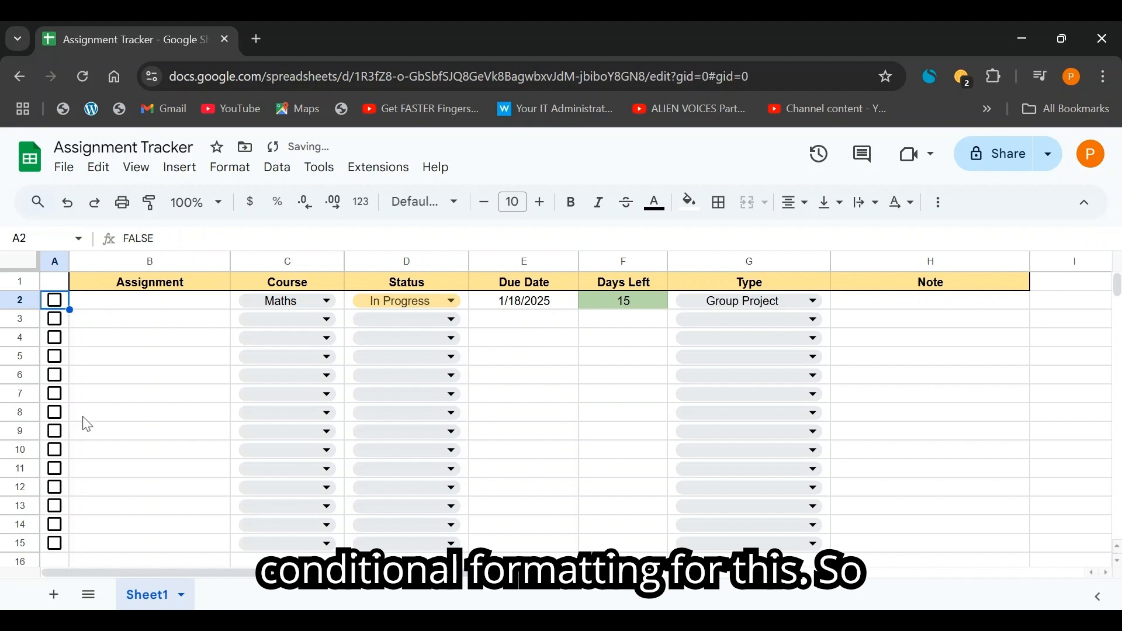
{"action": "left_click_drag", "start_coordinate": [93, 308], "coordinate": [867, 461]}
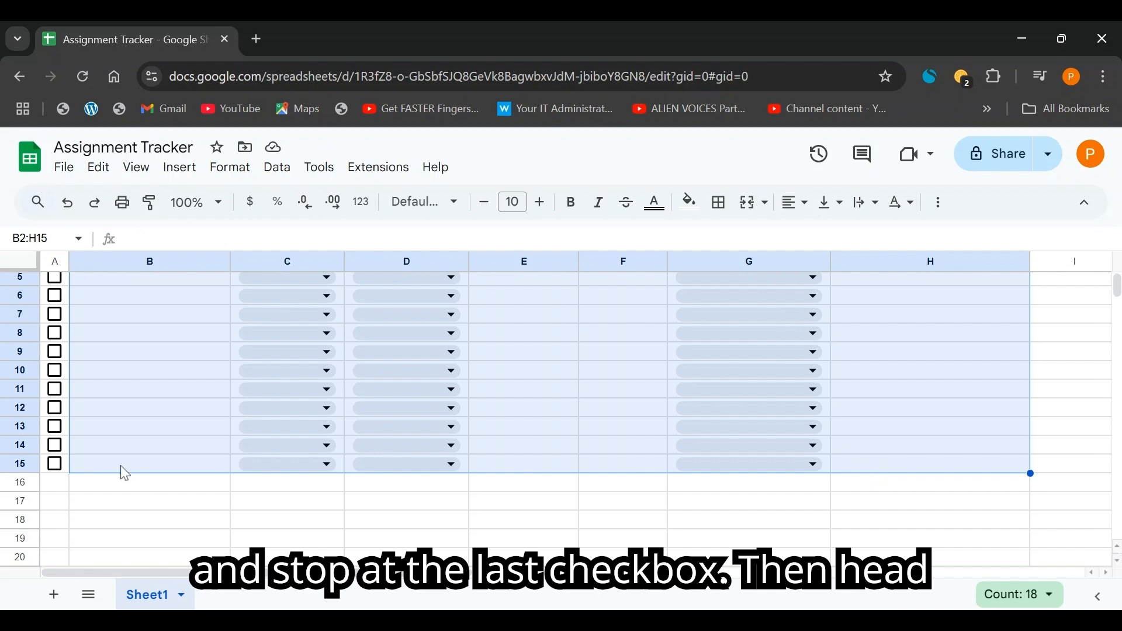
{"action": "scroll", "coordinate": [258, 481], "scroll_direction": "up", "scroll_amount": 2}
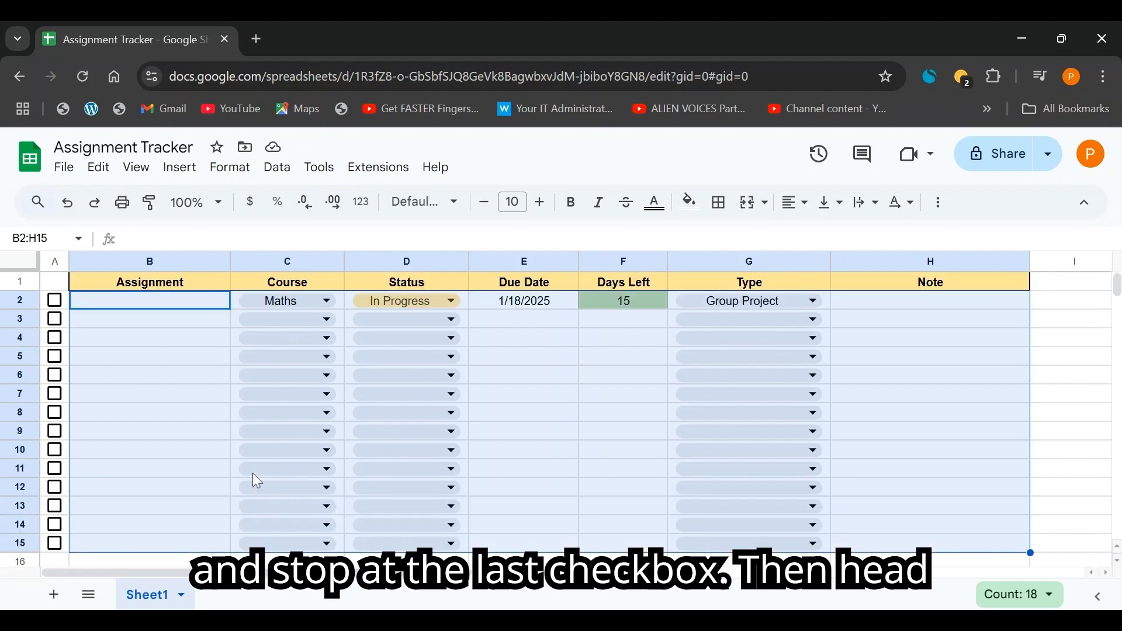
{"action": "left_click", "coordinate": [226, 181]}
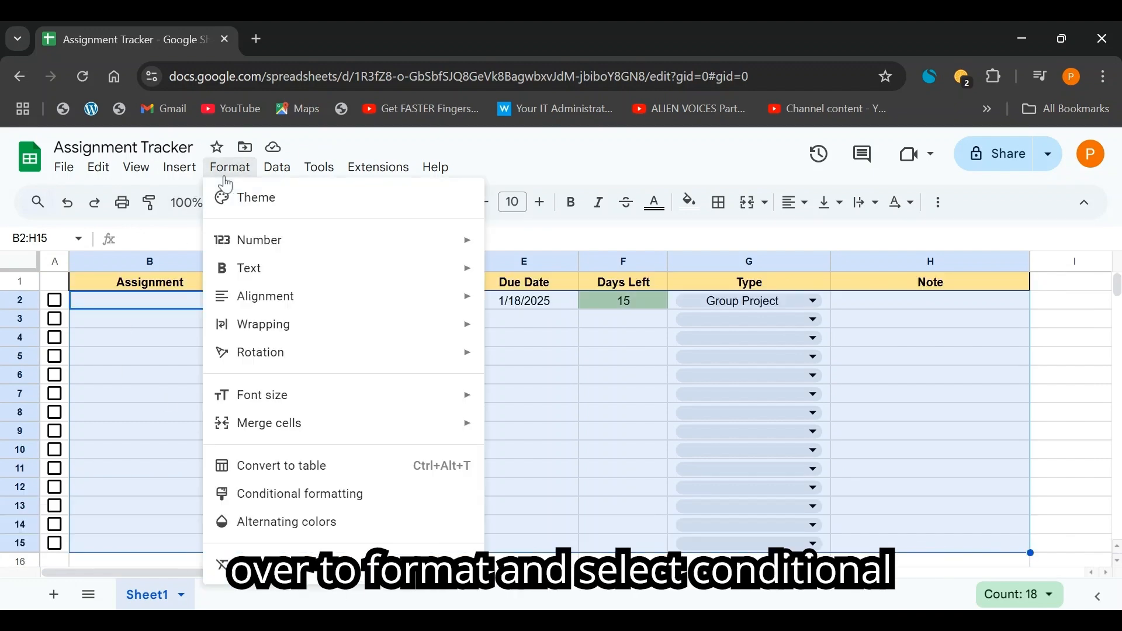
{"action": "left_click", "coordinate": [311, 497]}
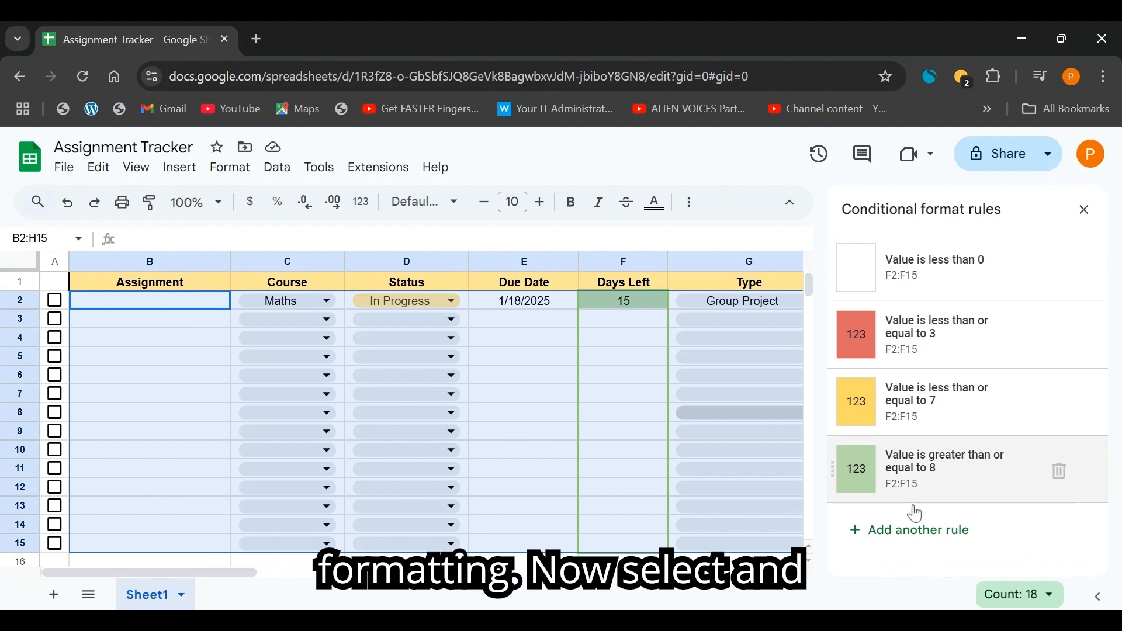
{"action": "left_click", "coordinate": [891, 530]}
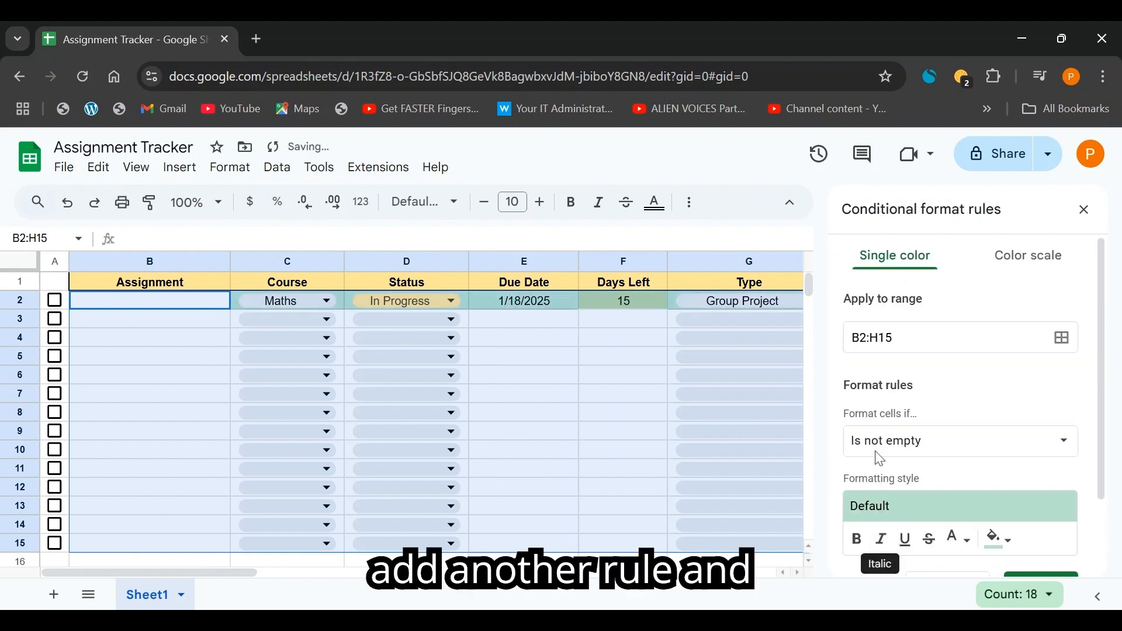
{"action": "left_click", "coordinate": [907, 446]}
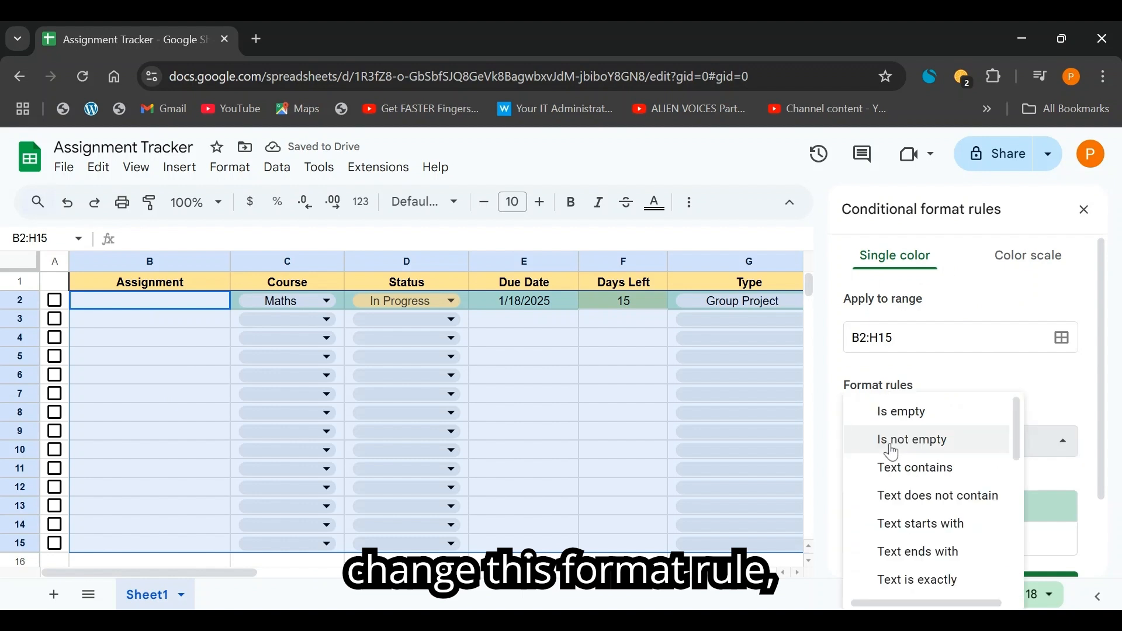
{"action": "scroll", "coordinate": [917, 491], "scroll_direction": "down", "scroll_amount": 5}
{"action": "left_click", "coordinate": [920, 577]}
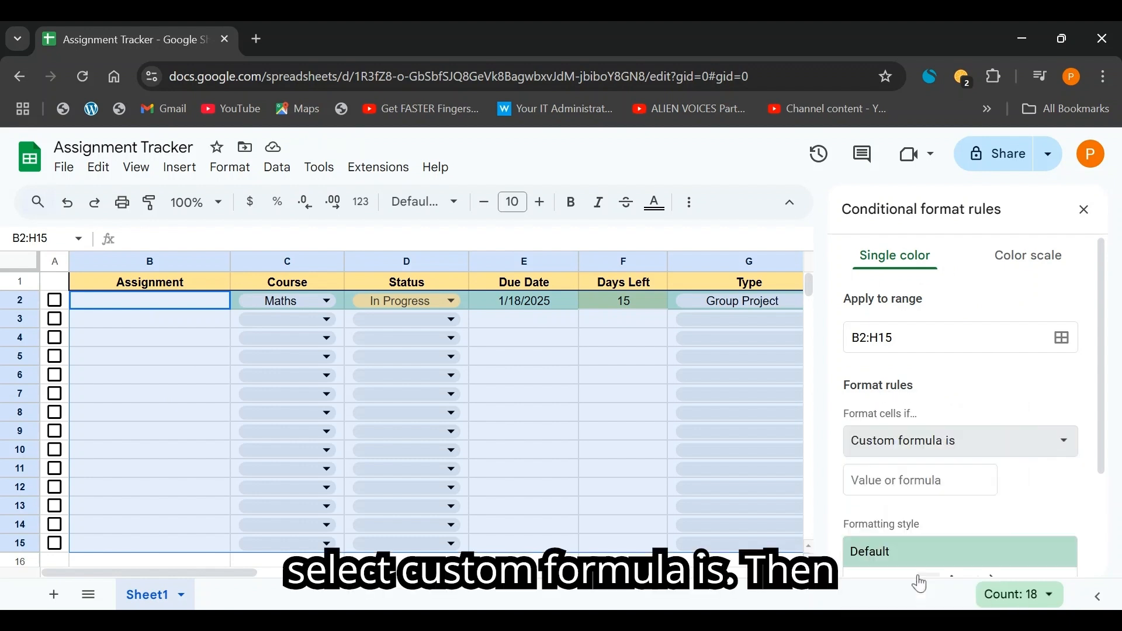
{"action": "left_click", "coordinate": [914, 485]}
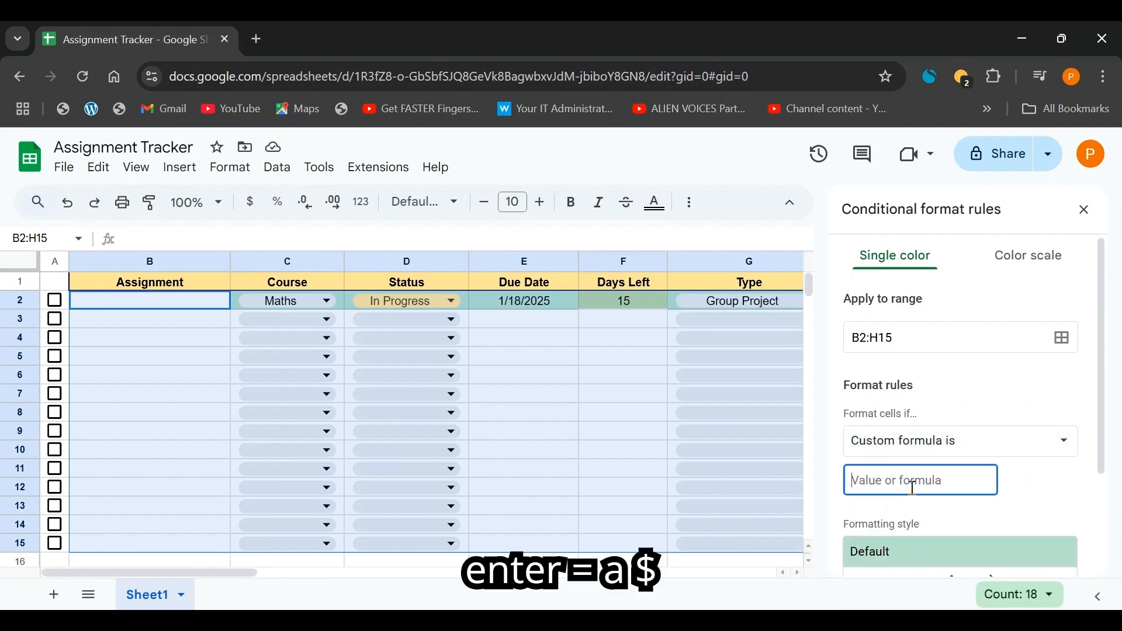
{"action": "type", "text": "=$A2"}
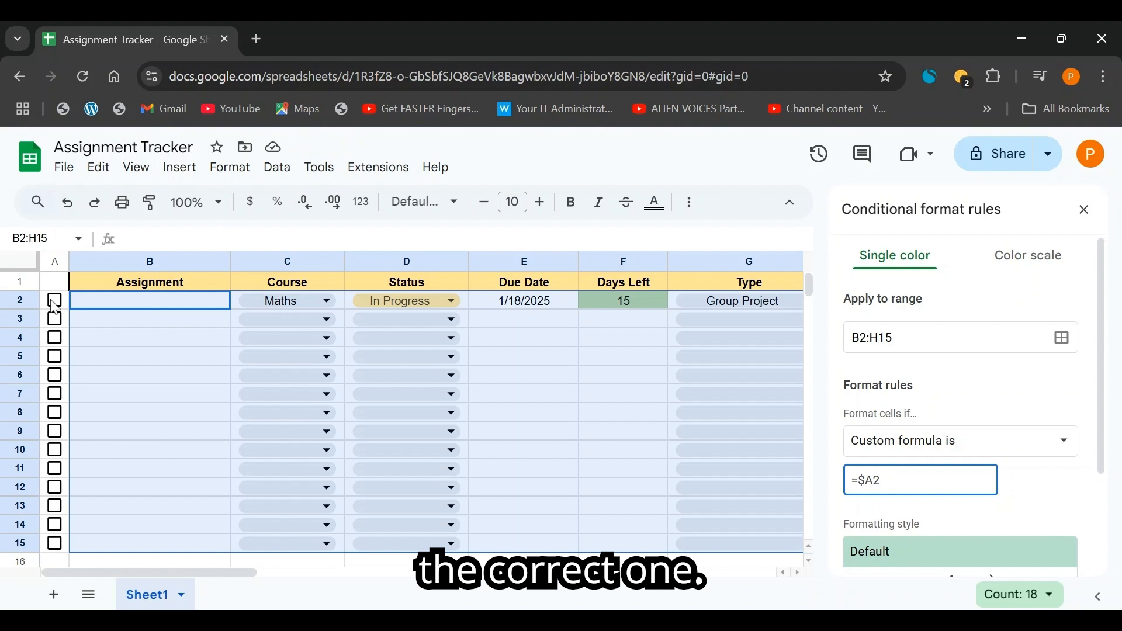
- Give the =$A2 rule strikethrough black text and a gray fill, and save the rule
{"action": "scroll", "coordinate": [1017, 374], "scroll_direction": "down", "scroll_amount": 3}
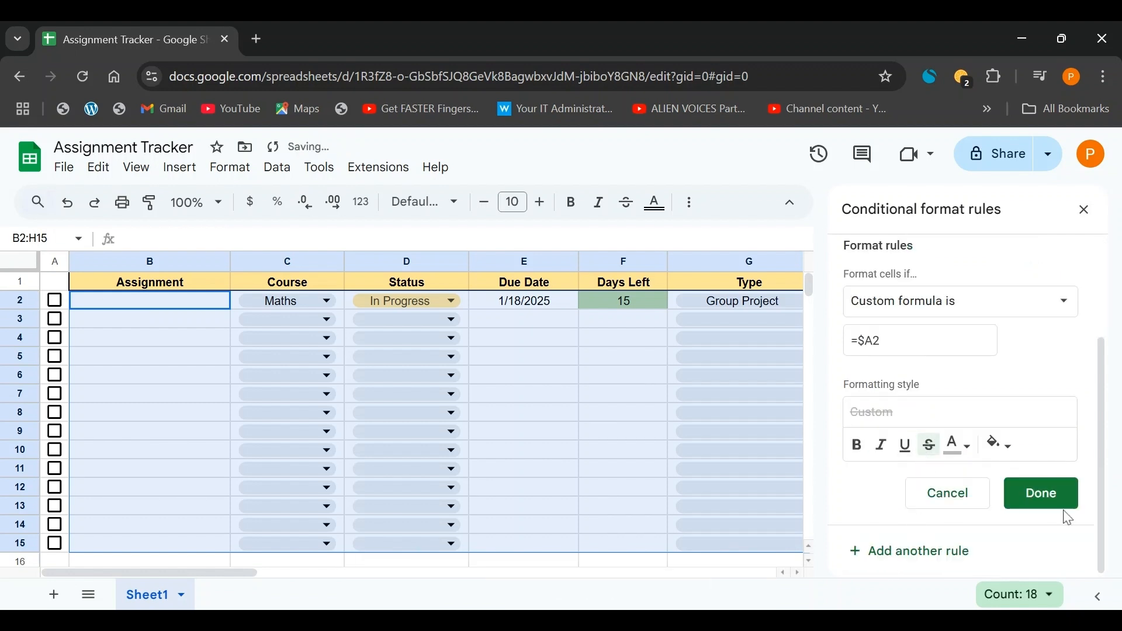
{"action": "left_click", "coordinate": [1001, 441]}
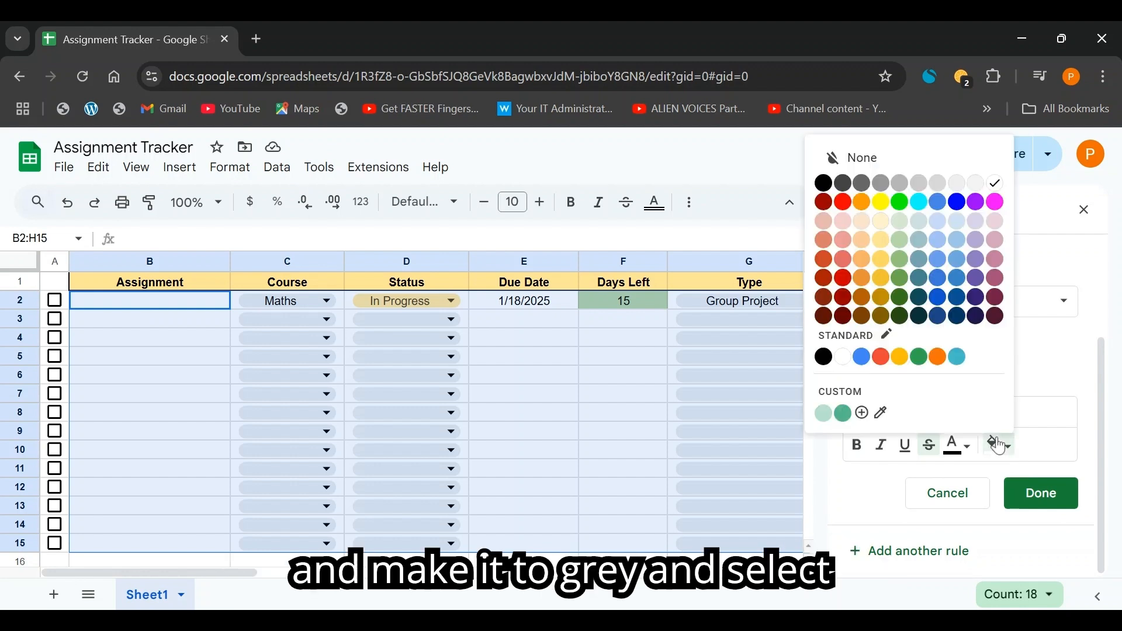
{"action": "left_click", "coordinate": [882, 184]}
{"action": "left_click", "coordinate": [1044, 509]}
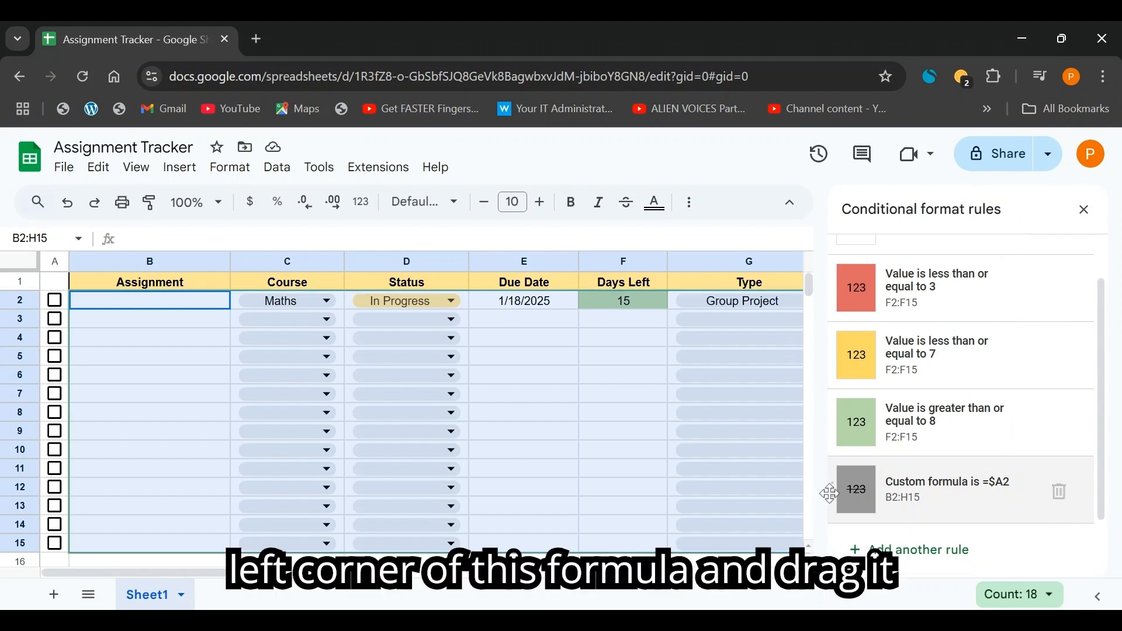
- Move the =$A2 rule to the top of the rule order and tick the checkbox in A2 to test it
{"action": "left_click_drag", "start_coordinate": [830, 494], "coordinate": [814, 280]}
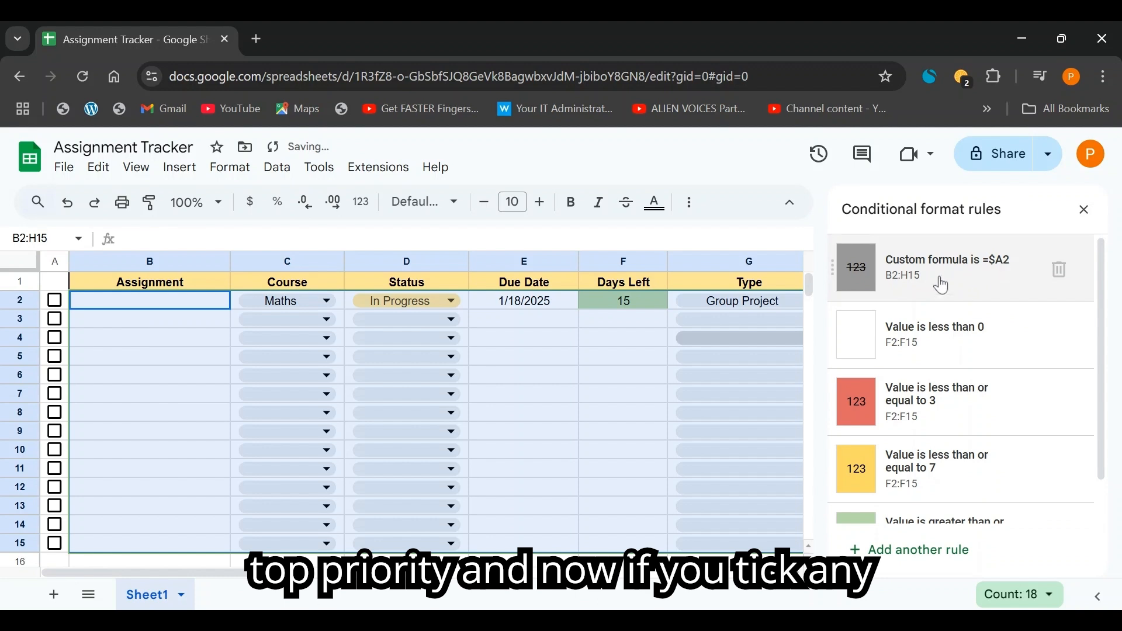
{"action": "left_click", "coordinate": [55, 300]}
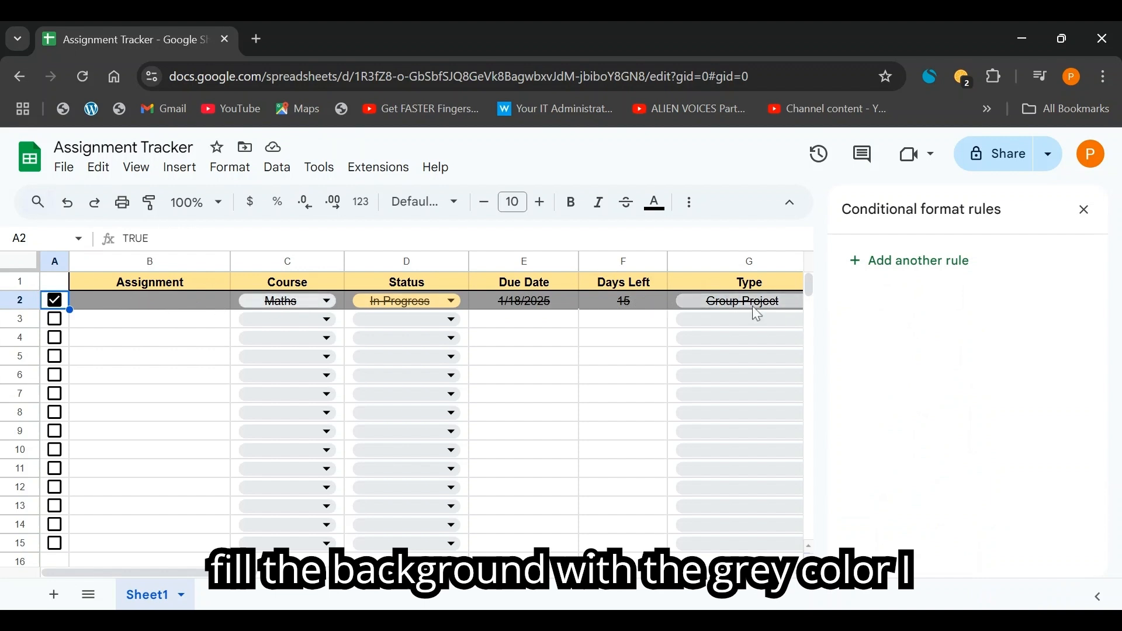
{"action": "left_click", "coordinate": [1084, 211]}
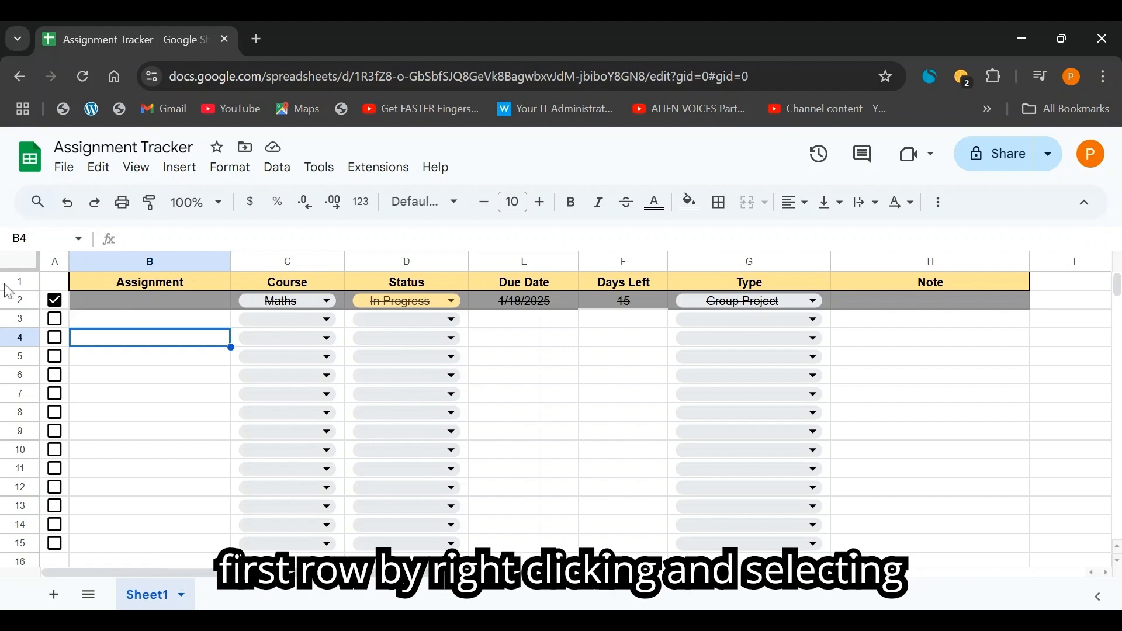
- Insert two blank rows above the header row and give them a white fill
{"action": "right_click", "coordinate": [17, 283]}
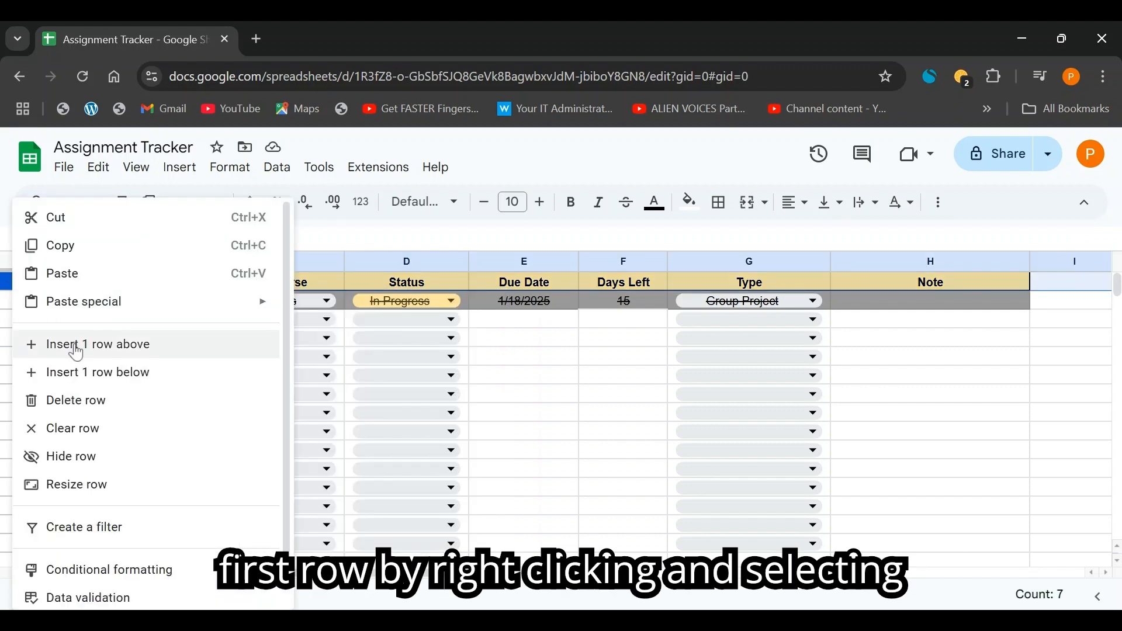
{"action": "left_click", "coordinate": [76, 344]}
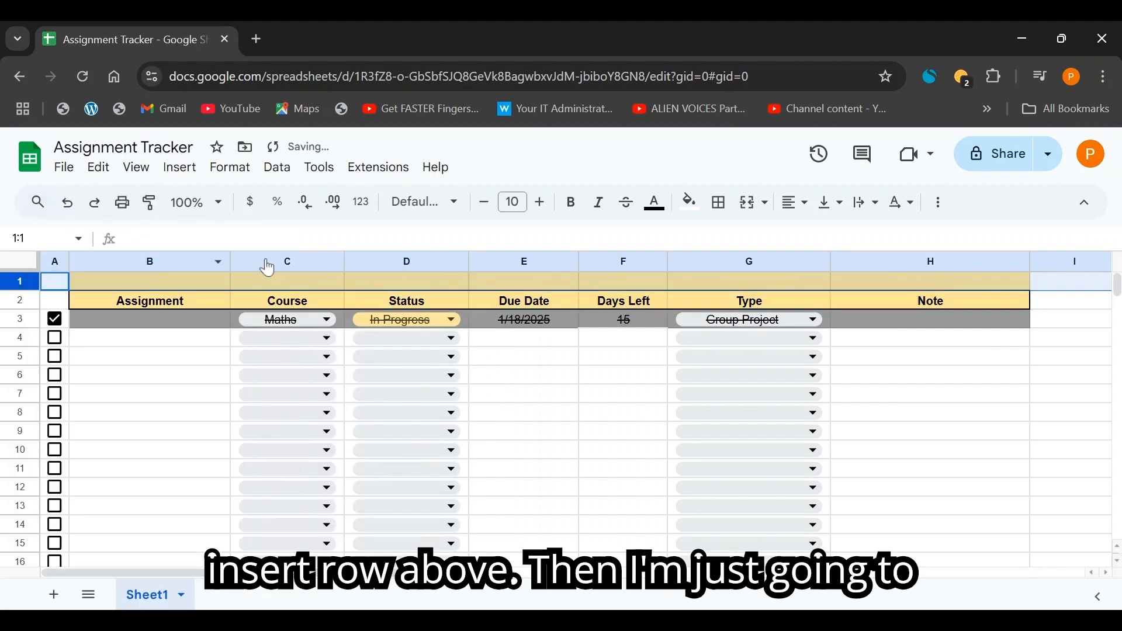
{"action": "left_click", "coordinate": [688, 205]}
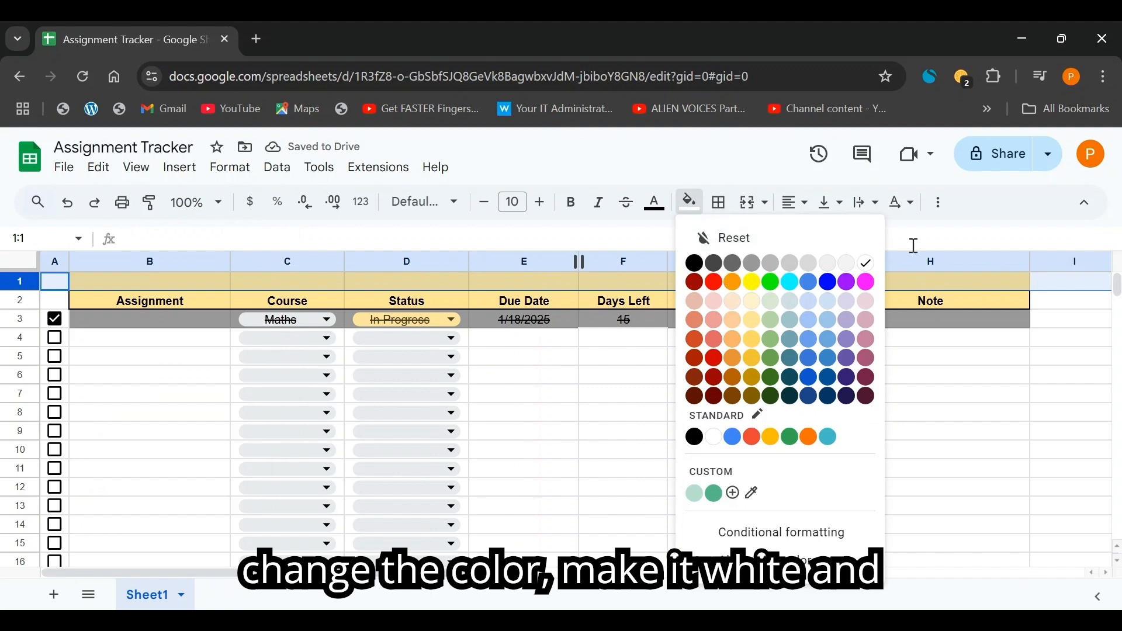
{"action": "left_click", "coordinate": [867, 264]}
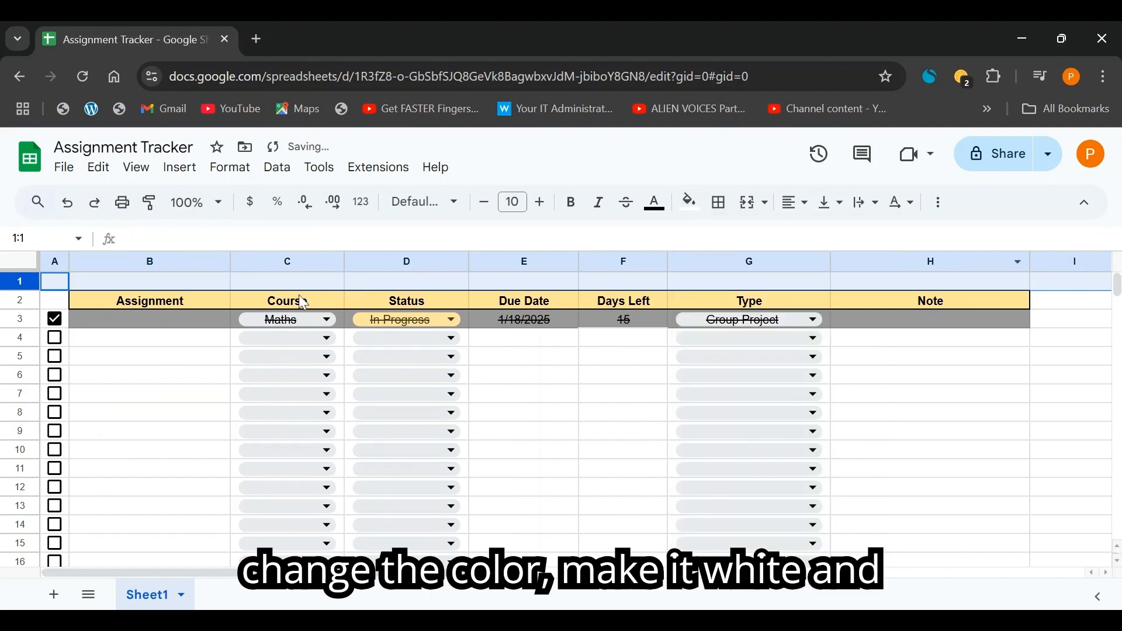
{"action": "right_click", "coordinate": [23, 283]}
{"action": "left_click", "coordinate": [108, 343]}
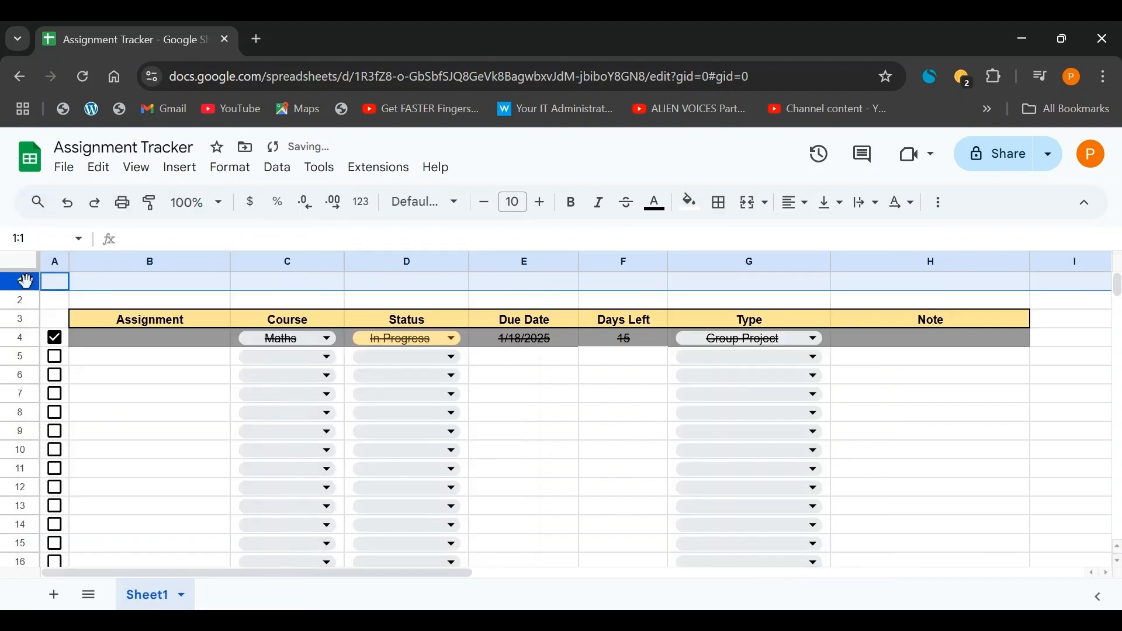
- Insert one more blank row at the top of the sheet and enter the label Total Assignments in B1
{"action": "right_click", "coordinate": [24, 283]}
{"action": "left_click", "coordinate": [100, 343]}
{"action": "left_click", "coordinate": [171, 286]}
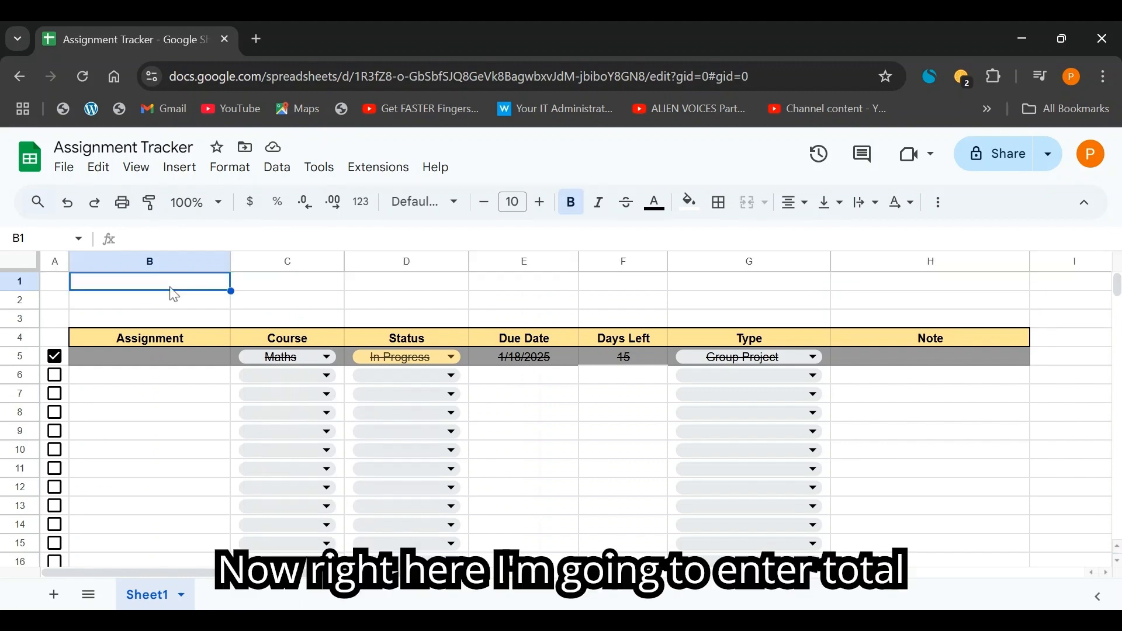
{"action": "type", "text": "Total "}
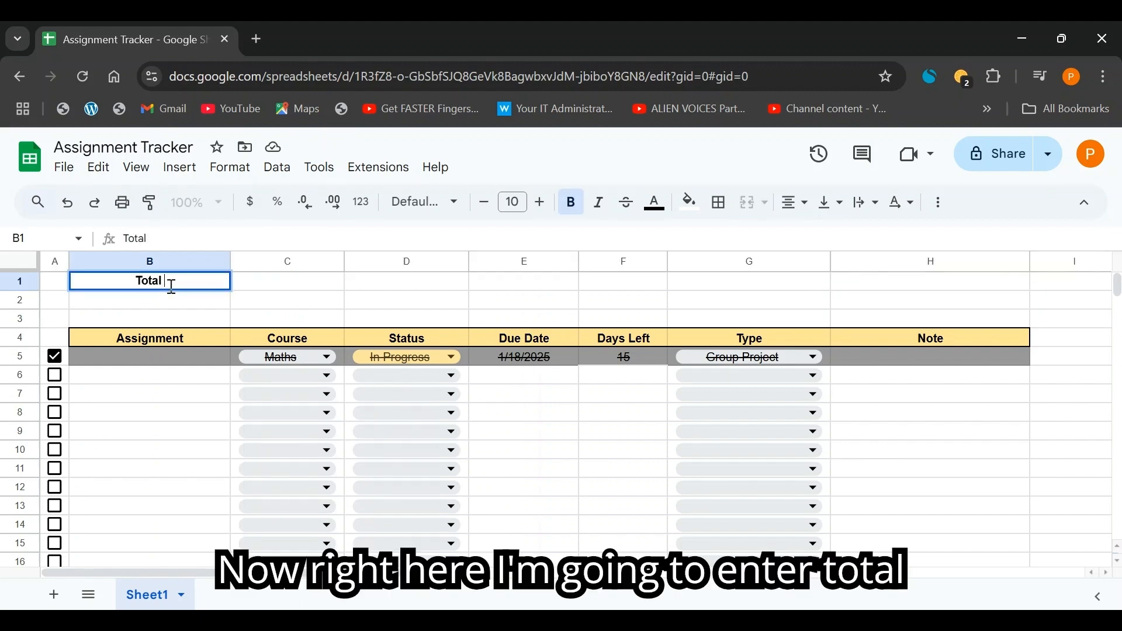
{"action": "type", "text": "Assignmet"}
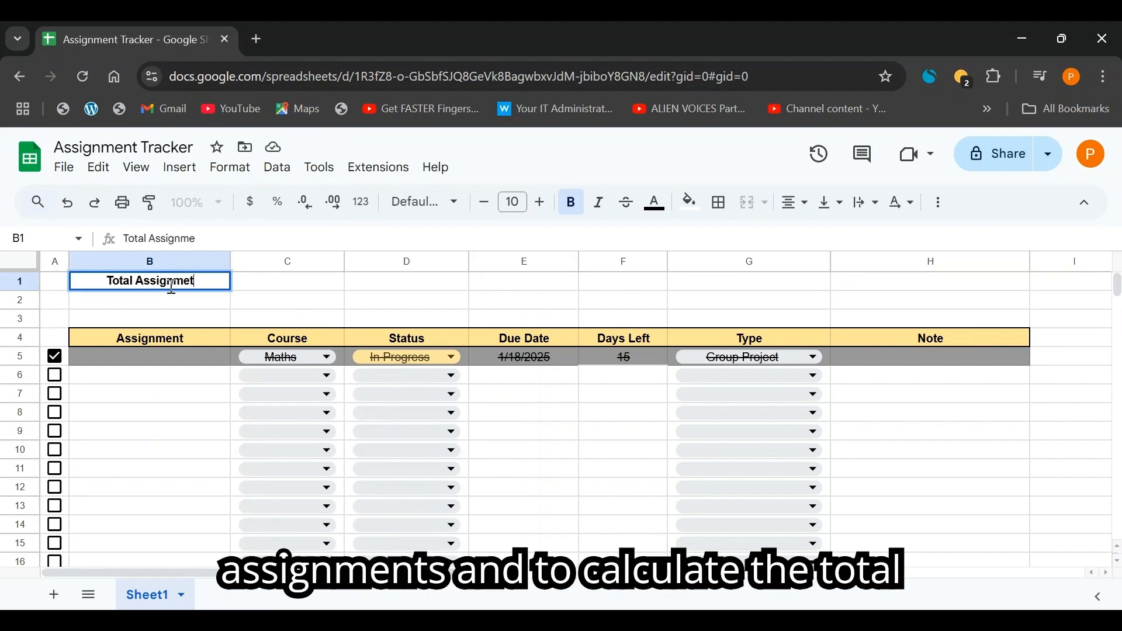
{"action": "key", "text": "BackSpace"}
{"action": "type", "text": "nts"}
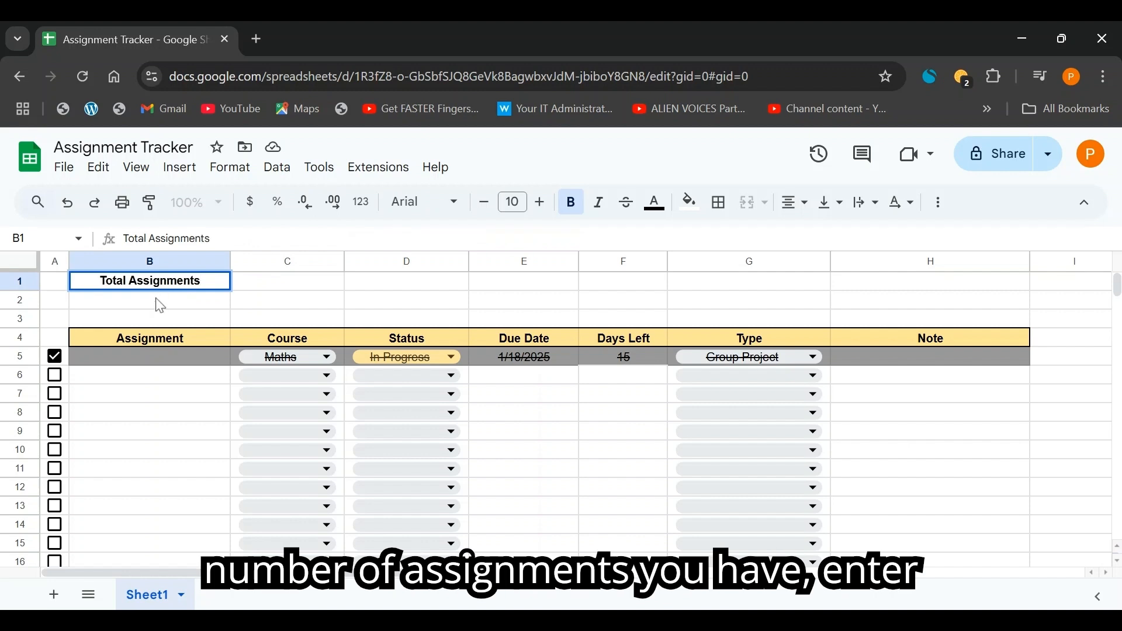
{"action": "key", "text": "Return"}
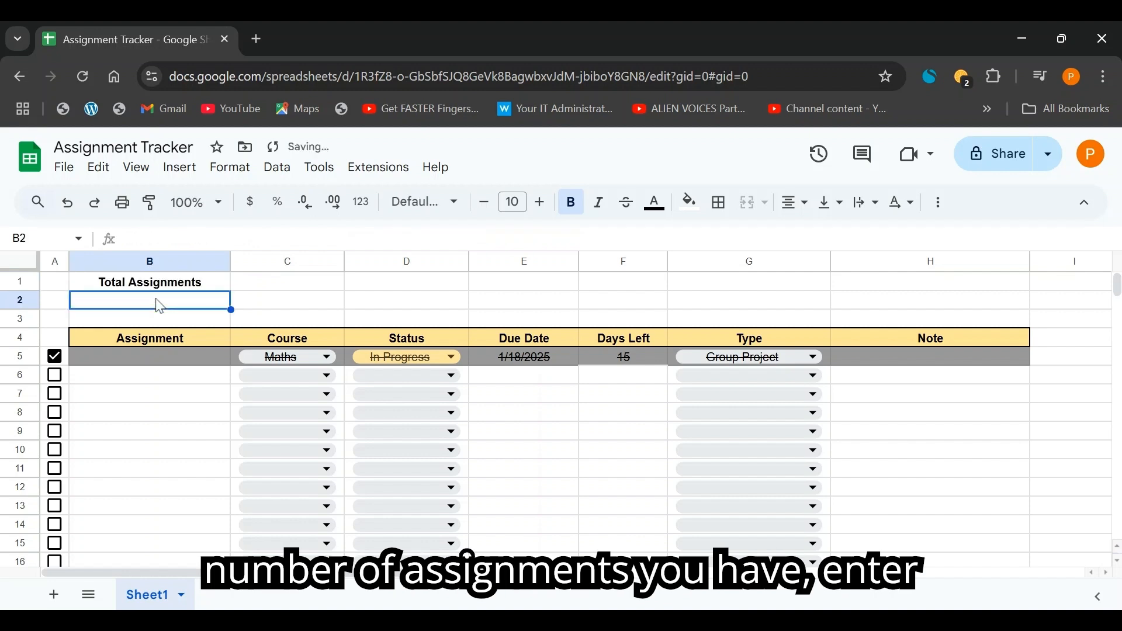
- Enter the formula =counta(B5:B18) in B2 to count the entries in the Assignment column
{"action": "type", "text": "="}
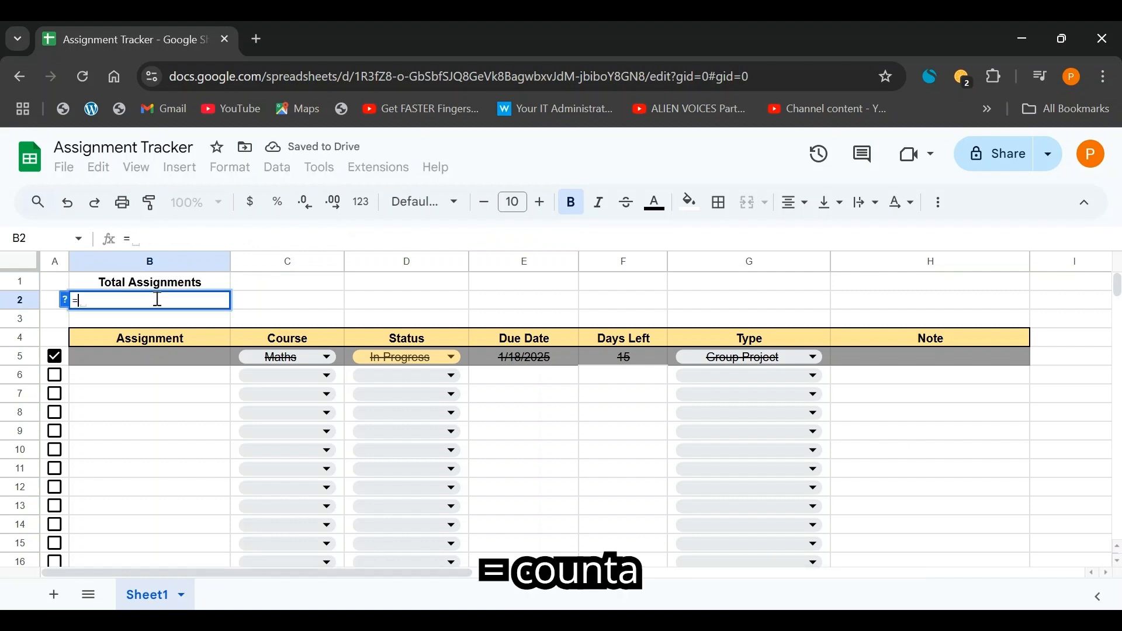
{"action": "type", "text": "counta"}
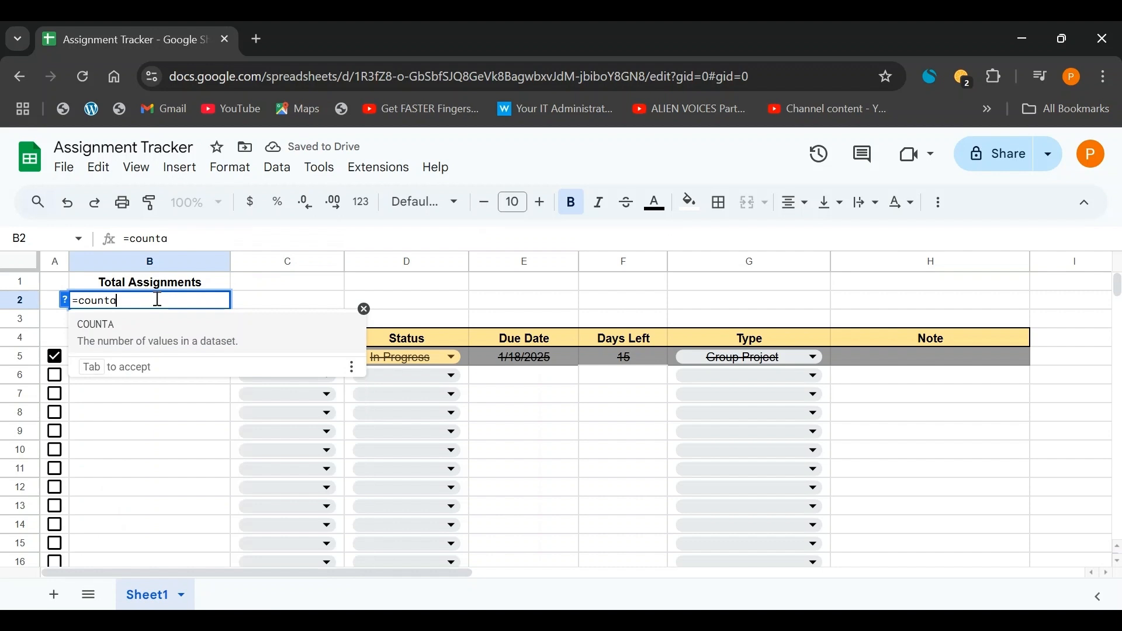
{"action": "type", "text": "("}
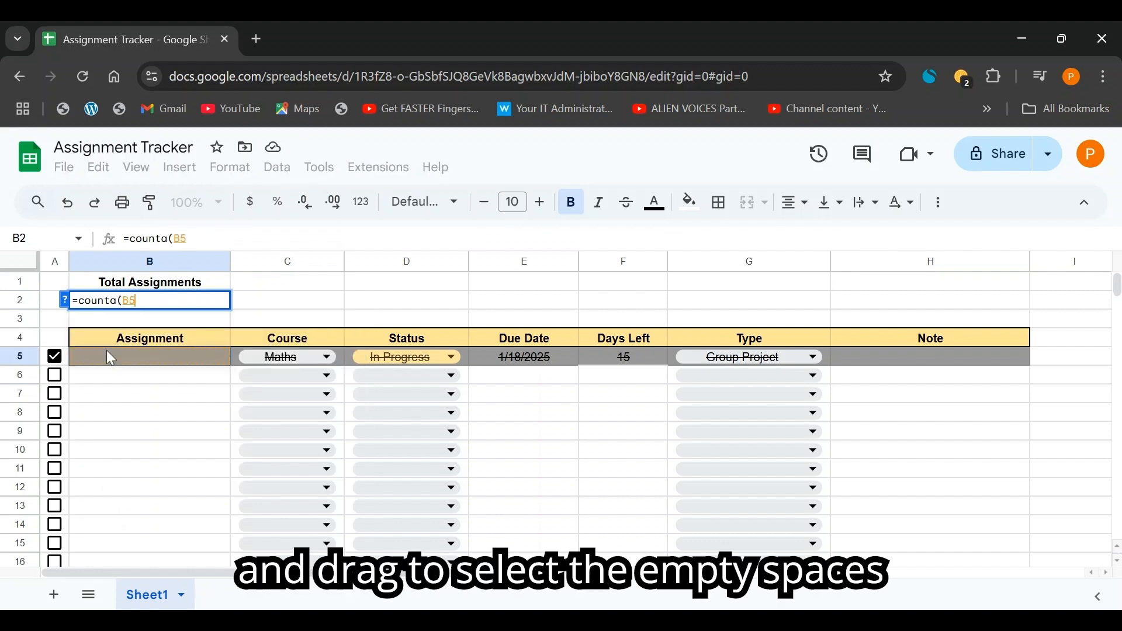
{"action": "left_click_drag", "start_coordinate": [110, 356], "coordinate": [125, 535]}
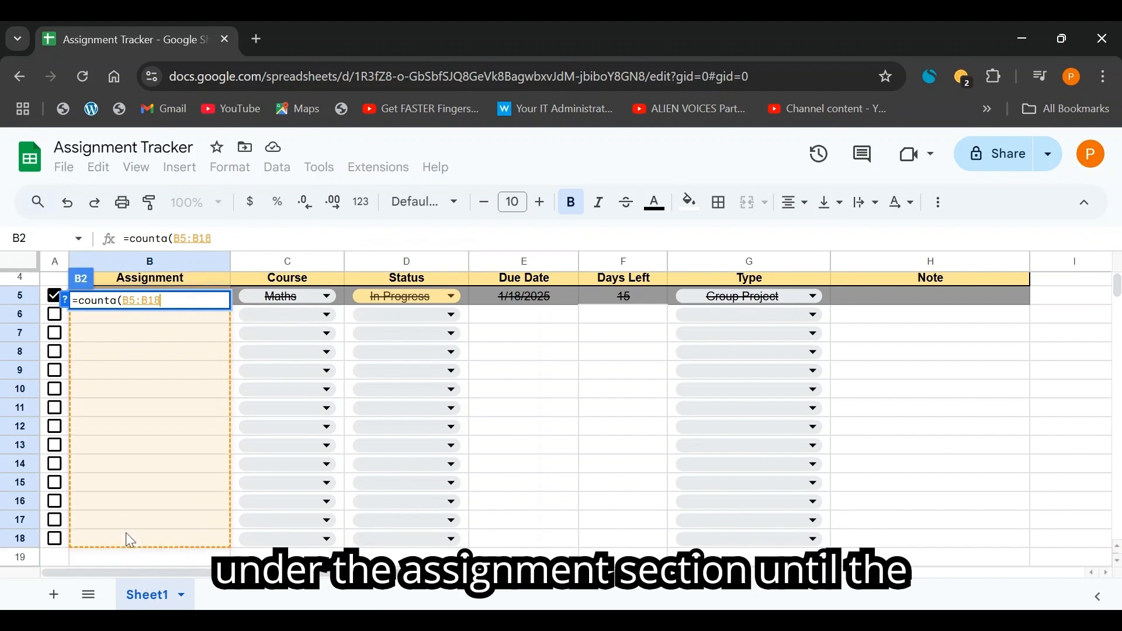
{"action": "scroll", "coordinate": [121, 493], "scroll_direction": "up", "scroll_amount": 1}
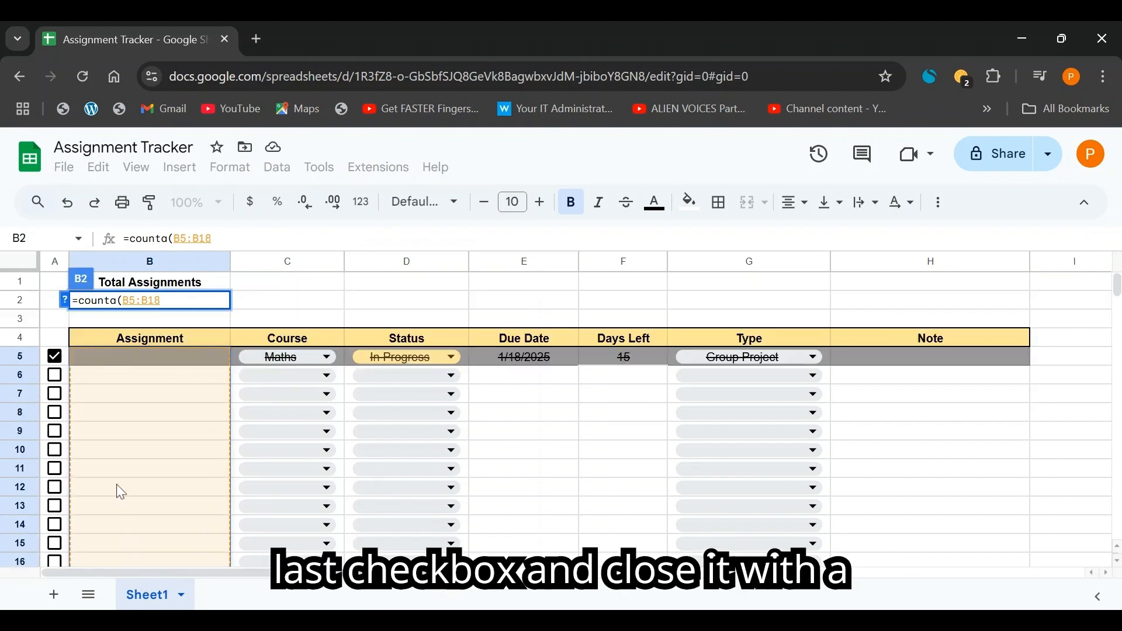
{"action": "type", "text": ")"}
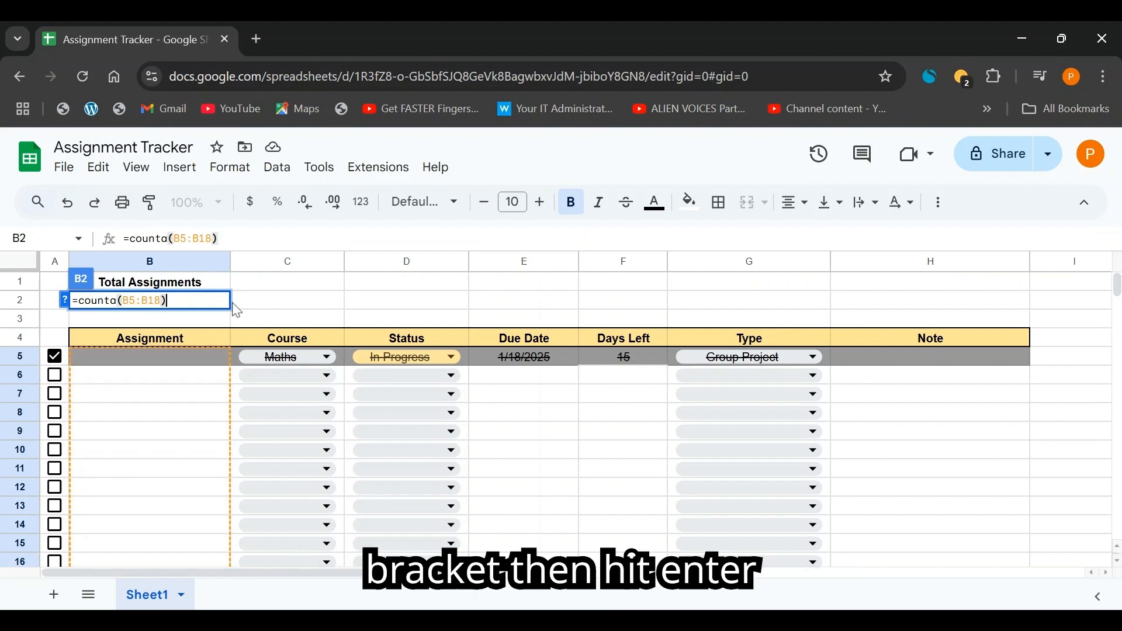
{"action": "key", "text": "Return"}
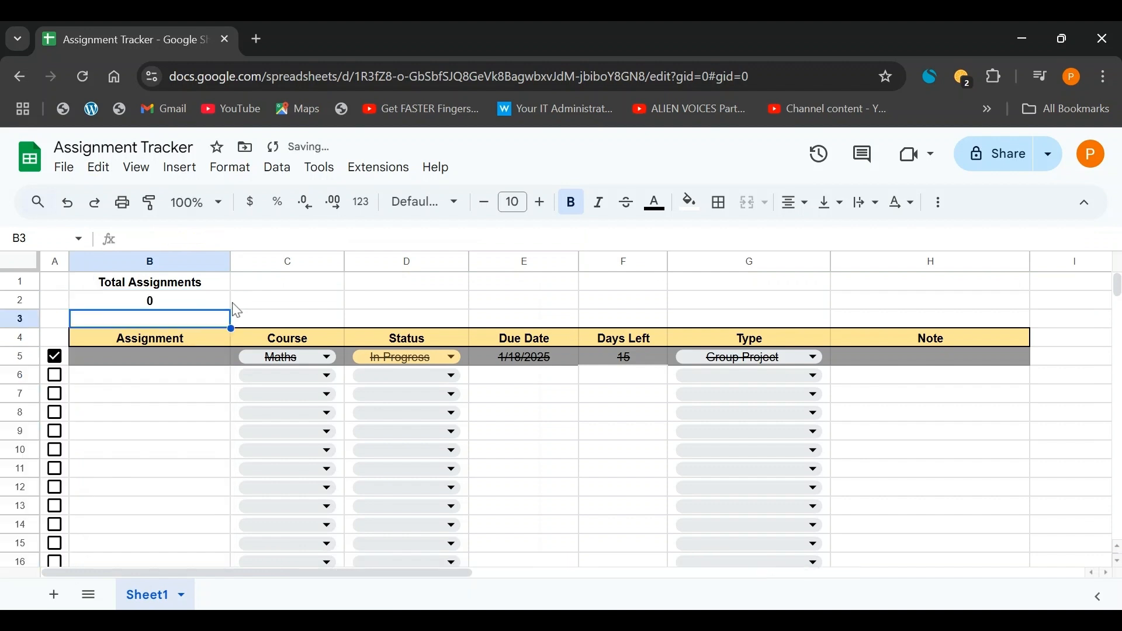
- Enter the sample text isn in B6 under Assignment to test the total count
{"action": "left_click", "coordinate": [166, 379]}
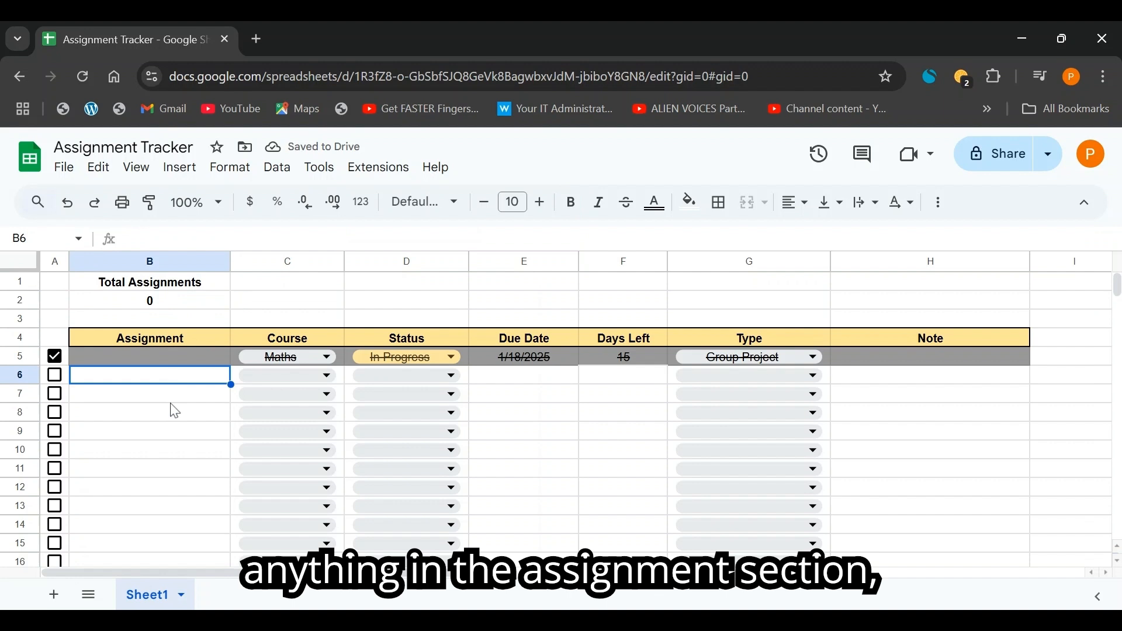
{"action": "type", "text": "isn"}
{"action": "key", "text": "Return"}
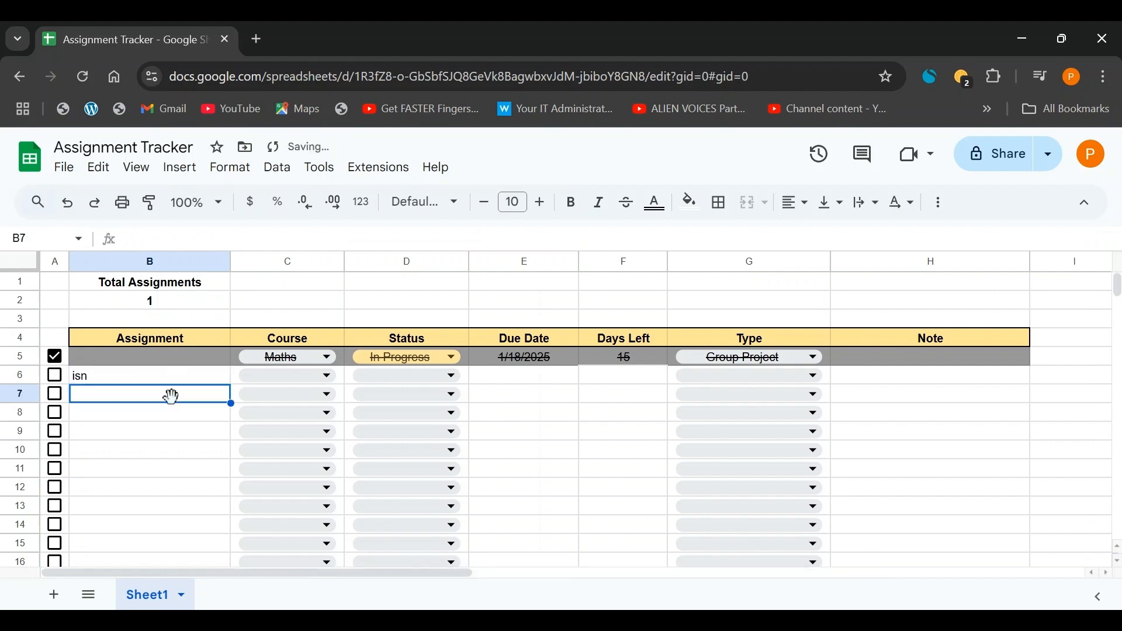
- Enter ht in B7 as a second test of the assignment count, and clear that cell again
{"action": "left_click", "coordinate": [149, 300]}
{"action": "left_click", "coordinate": [98, 398]}
{"action": "type", "text": "ht"}
{"action": "key", "text": "Return"}
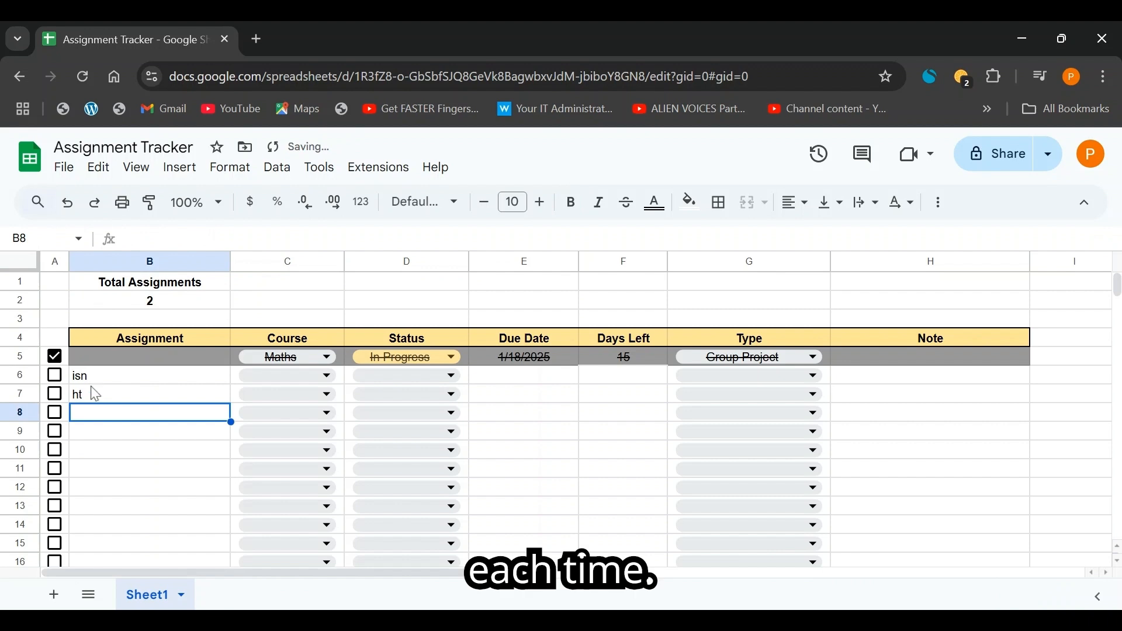
{"action": "left_click", "coordinate": [95, 395]}
{"action": "key", "text": "Delete"}
{"action": "key", "text": "Up"}
- Enter the label Completed in D1 above the Status column
{"action": "left_click", "coordinate": [399, 286]}
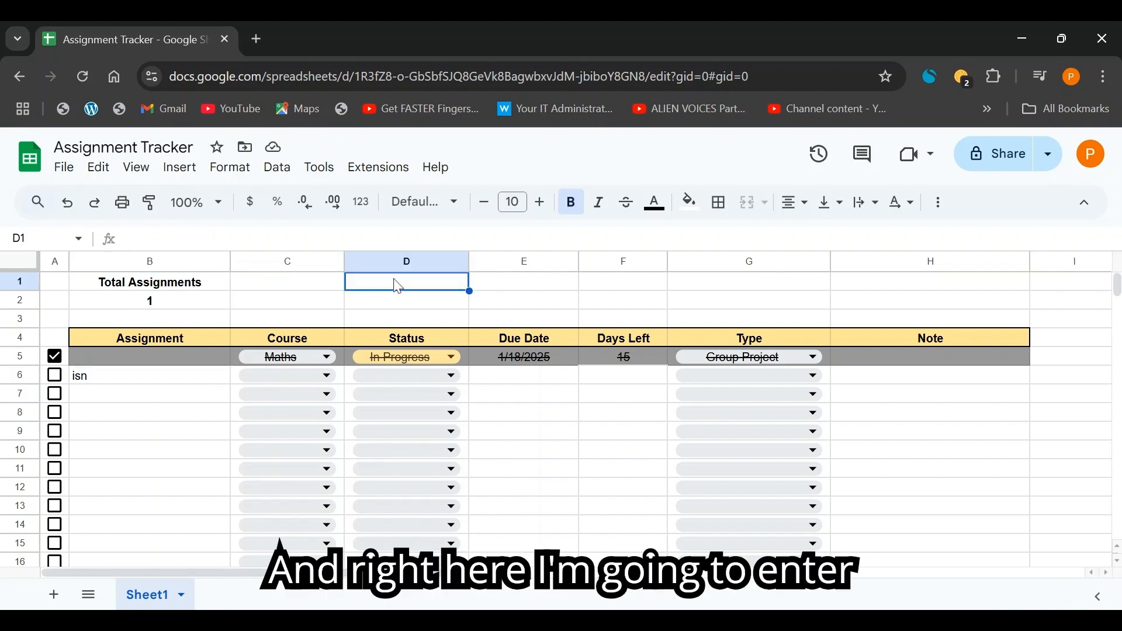
{"action": "type", "text": "Completed"}
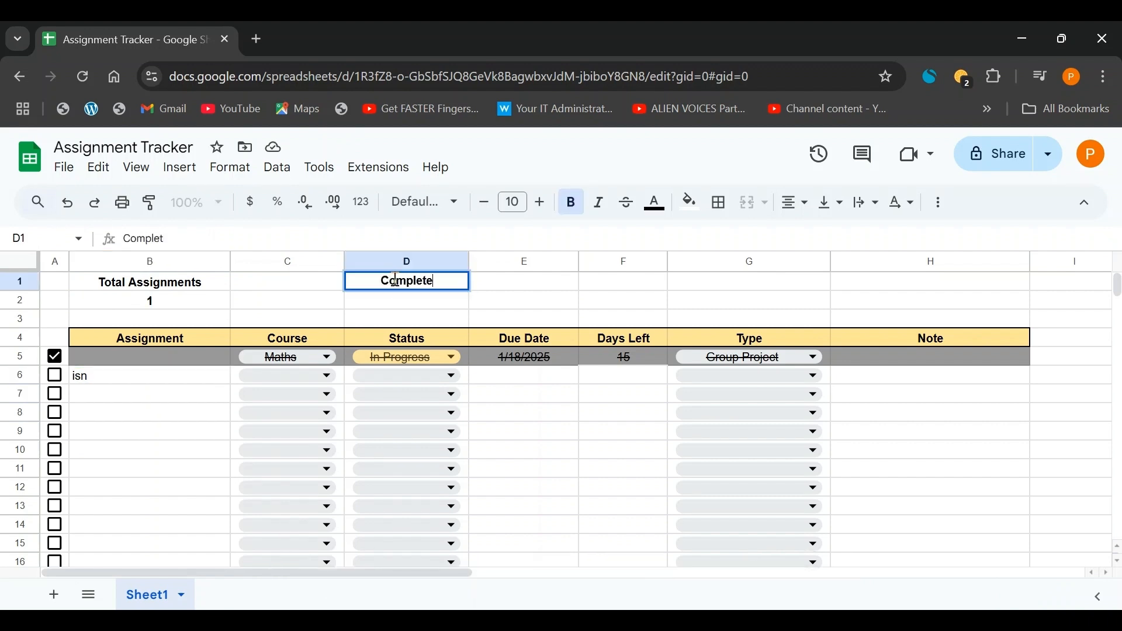
{"action": "left_click", "coordinate": [481, 303]}
- Enter the formula =countif(A5:A18, true) in D2 to count the ticked checkboxes
{"action": "left_click", "coordinate": [425, 308]}
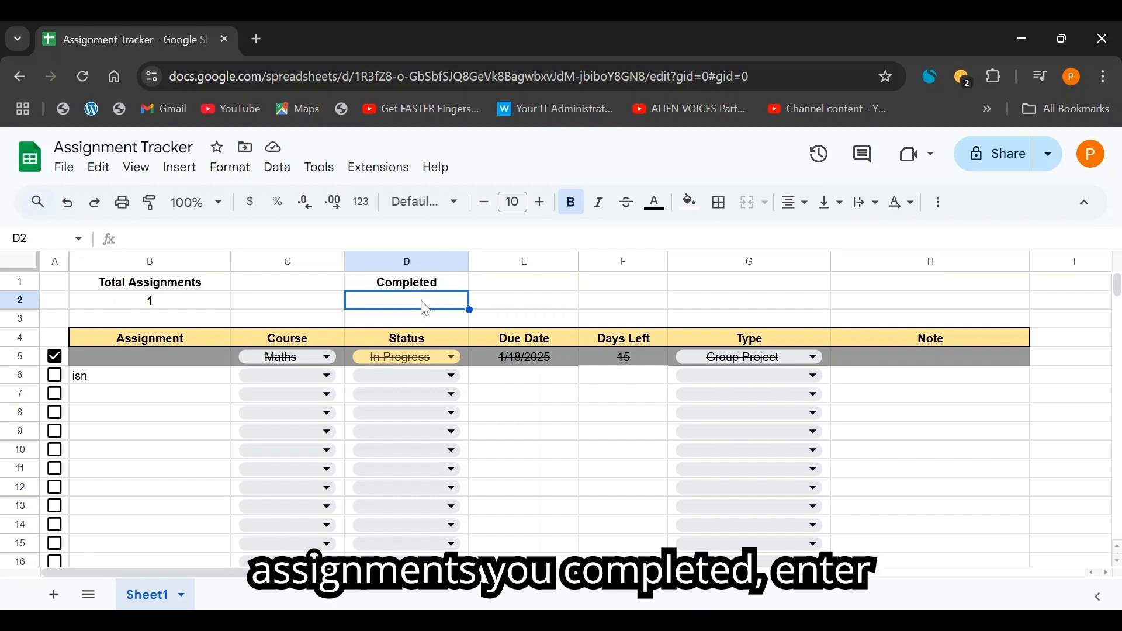
{"action": "type", "text": "="}
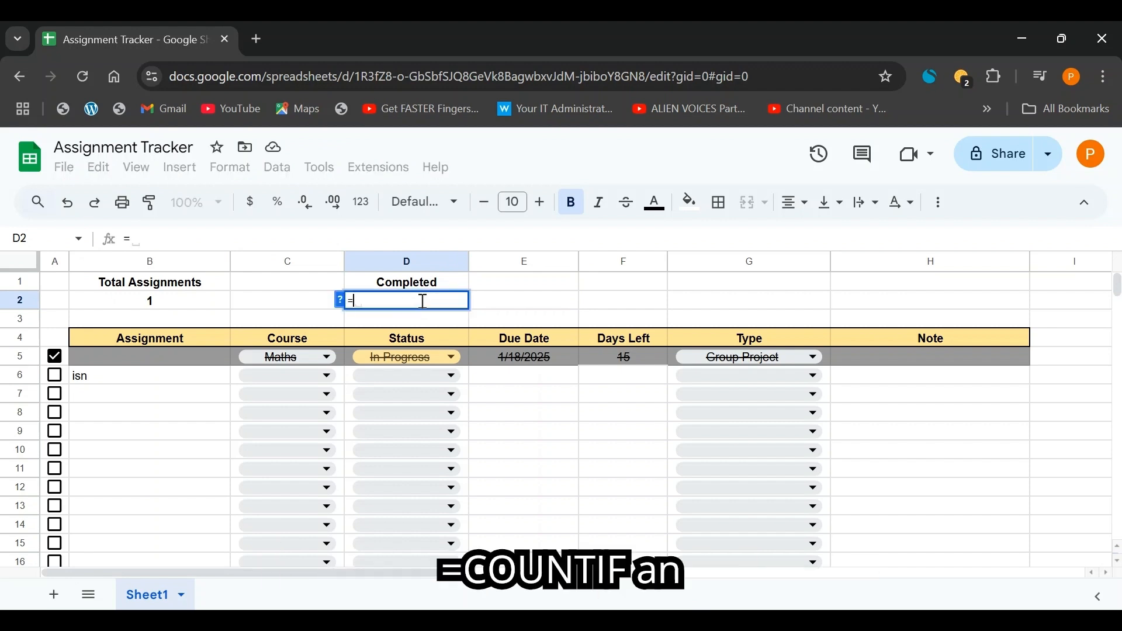
{"action": "type", "text": "countif"}
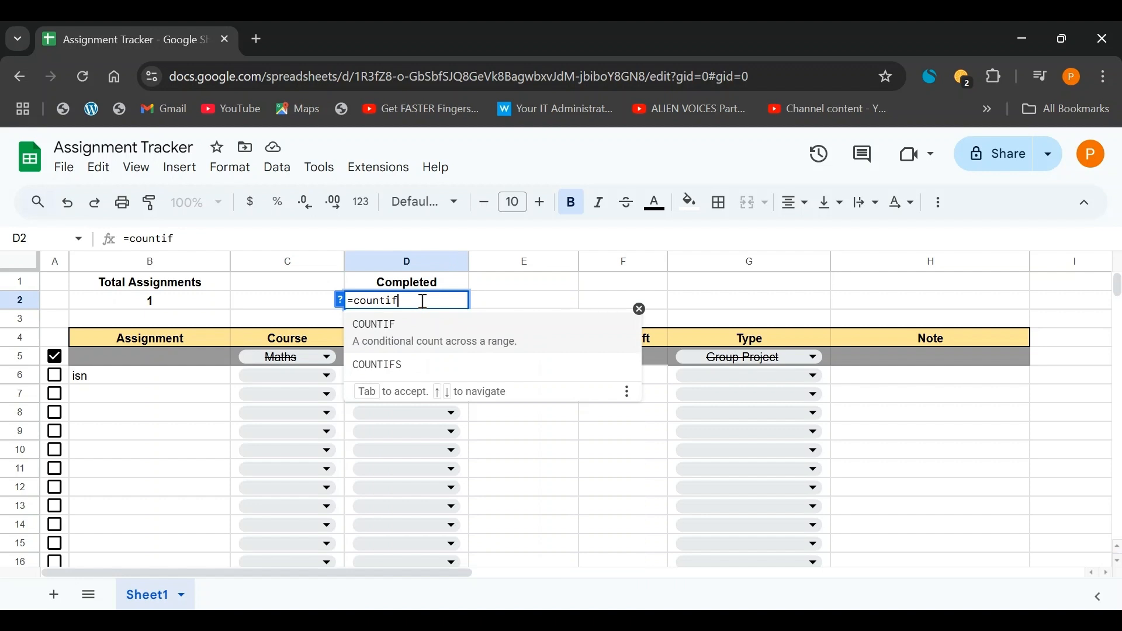
{"action": "type", "text": "("}
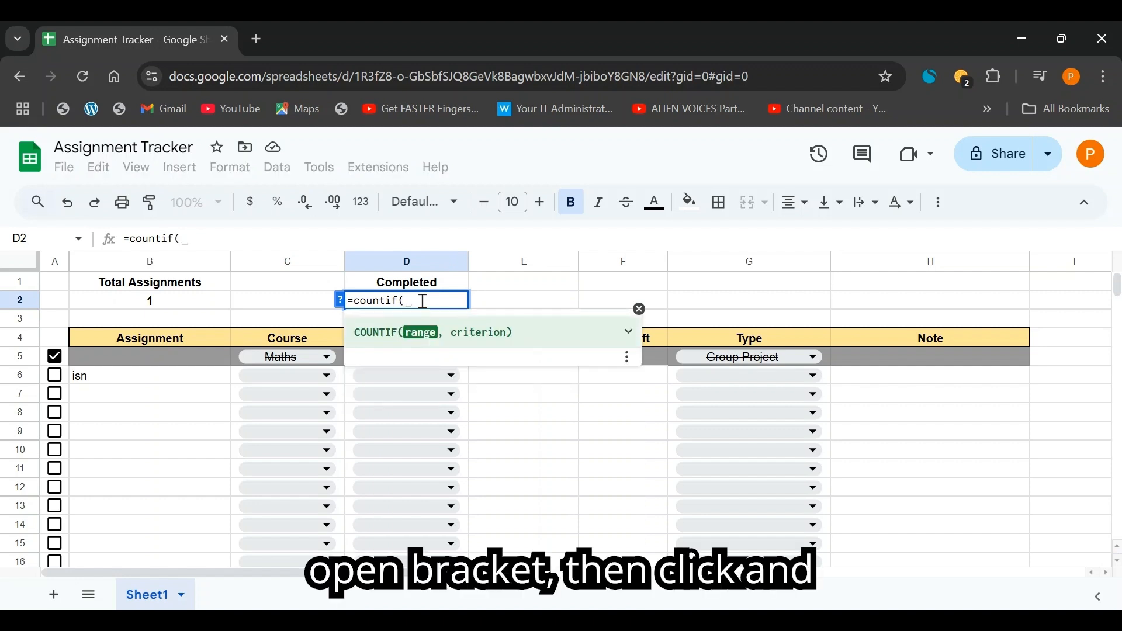
{"action": "left_click_drag", "start_coordinate": [56, 356], "coordinate": [56, 590]}
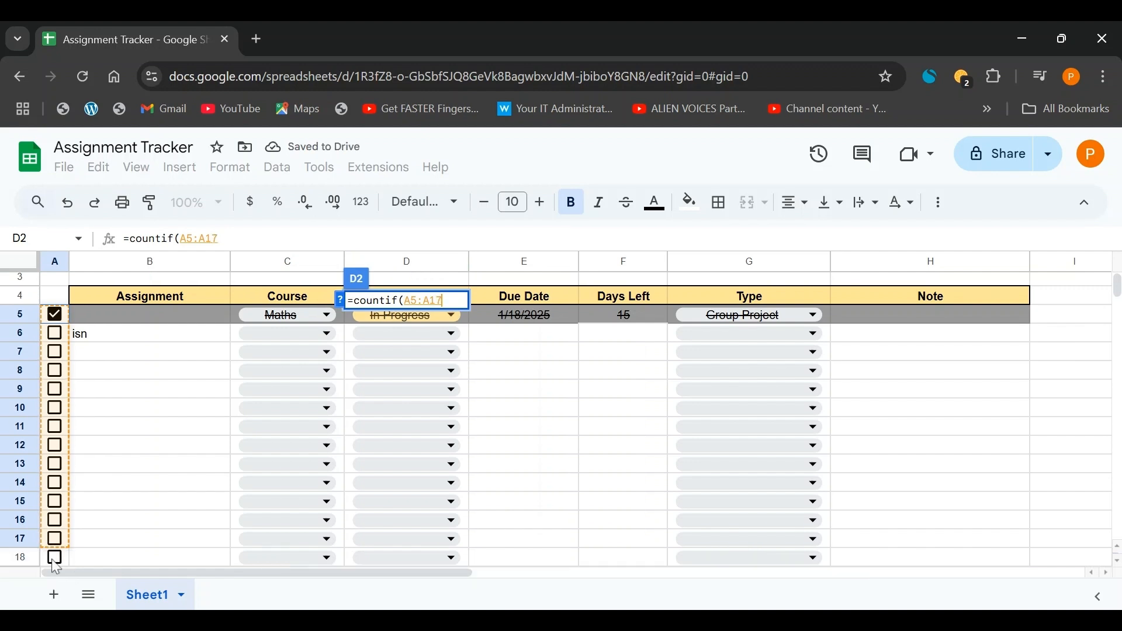
{"action": "scroll", "coordinate": [252, 472], "scroll_direction": "up", "scroll_amount": 1}
{"action": "type", "text": ","}
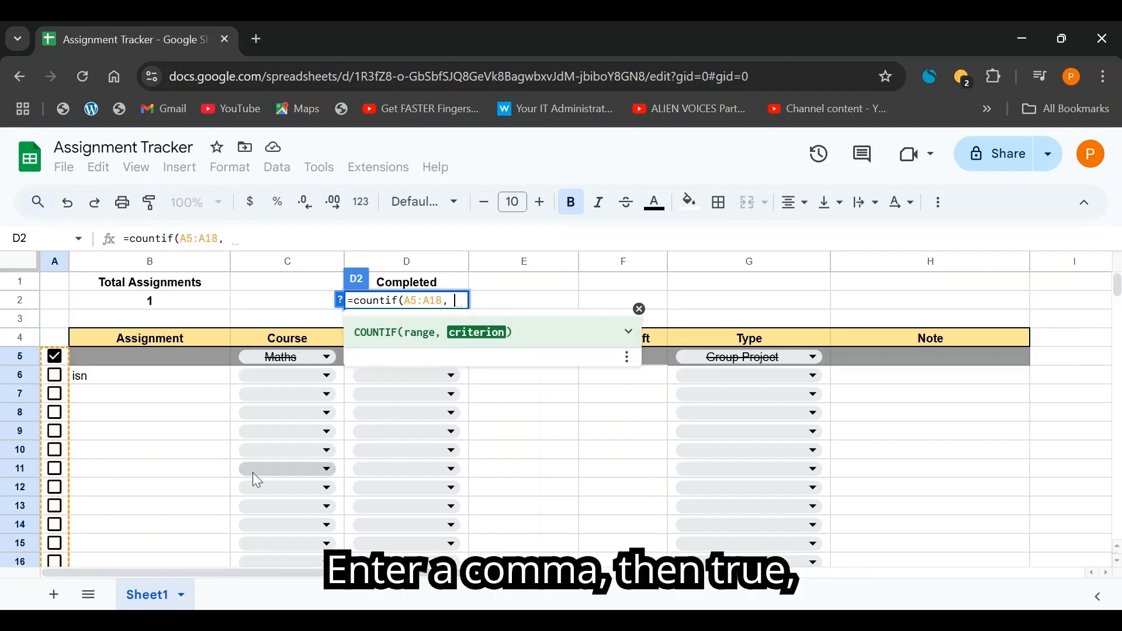
{"action": "type", "text": " true)"}
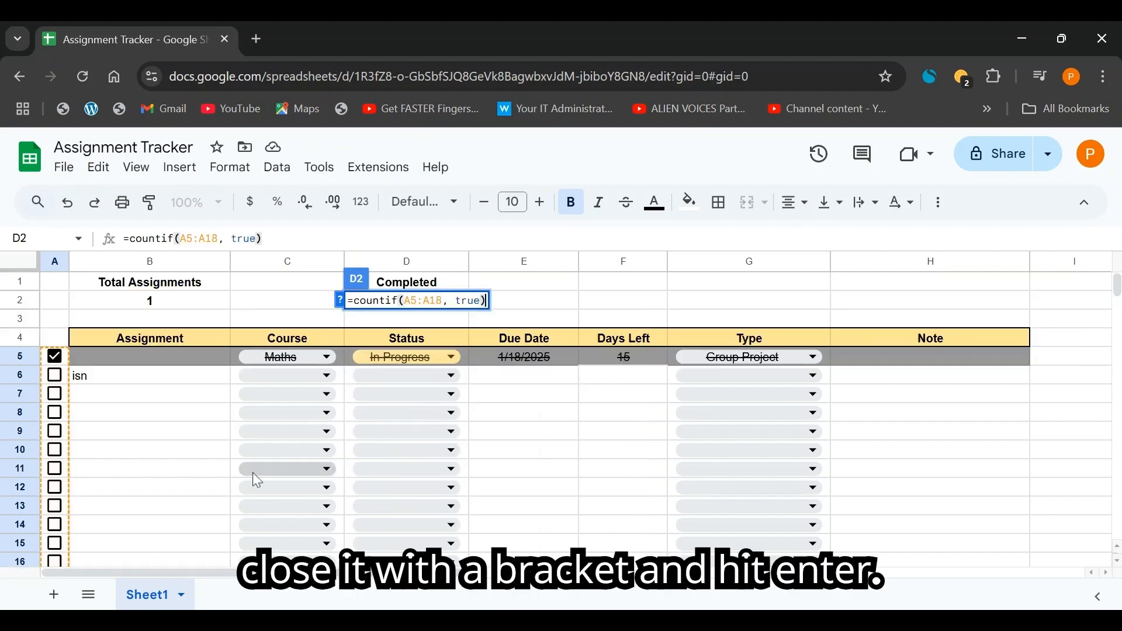
{"action": "key", "text": "Return"}
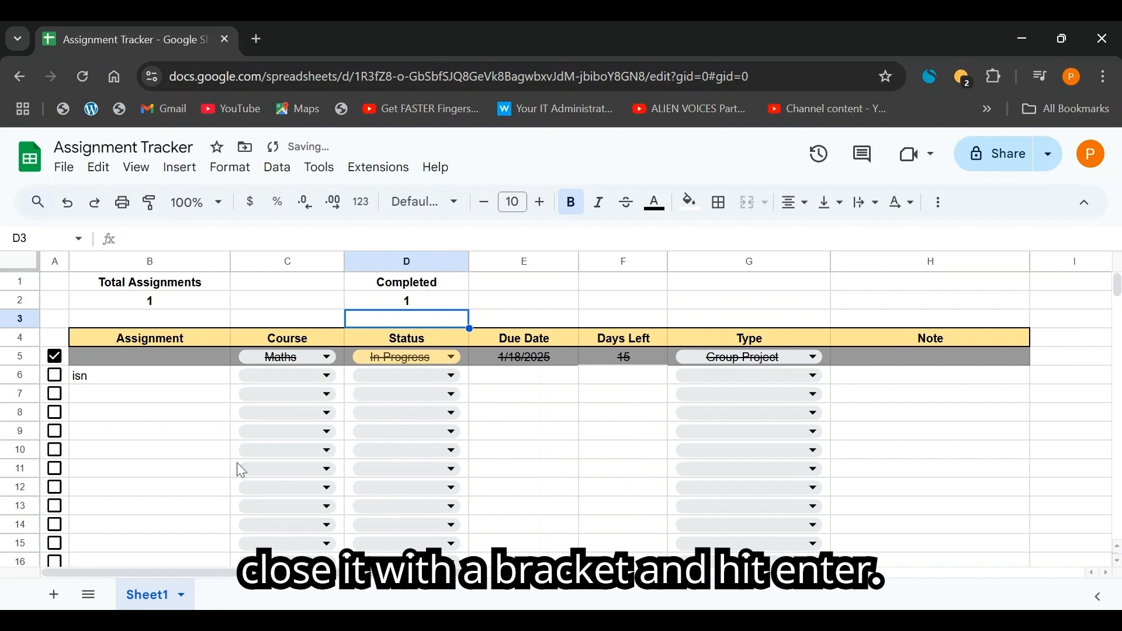
- Tick the checkboxes in A6, A7 and A8 to test the completed count, and untick all three again
{"action": "left_click", "coordinate": [55, 375]}
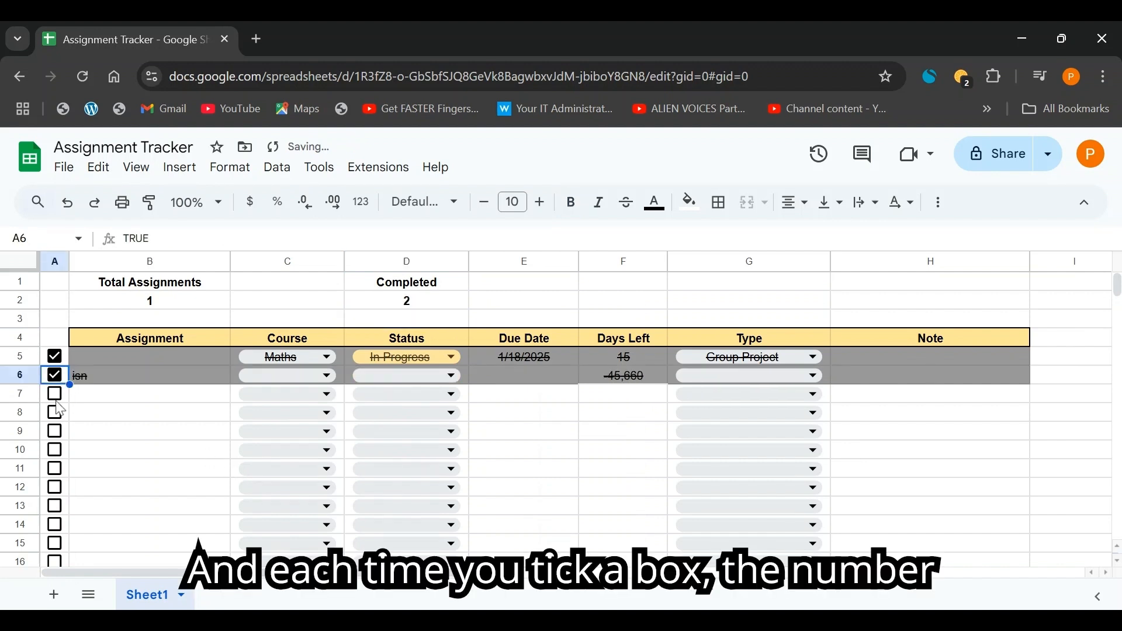
{"action": "left_click", "coordinate": [55, 393]}
{"action": "left_click", "coordinate": [55, 413]}
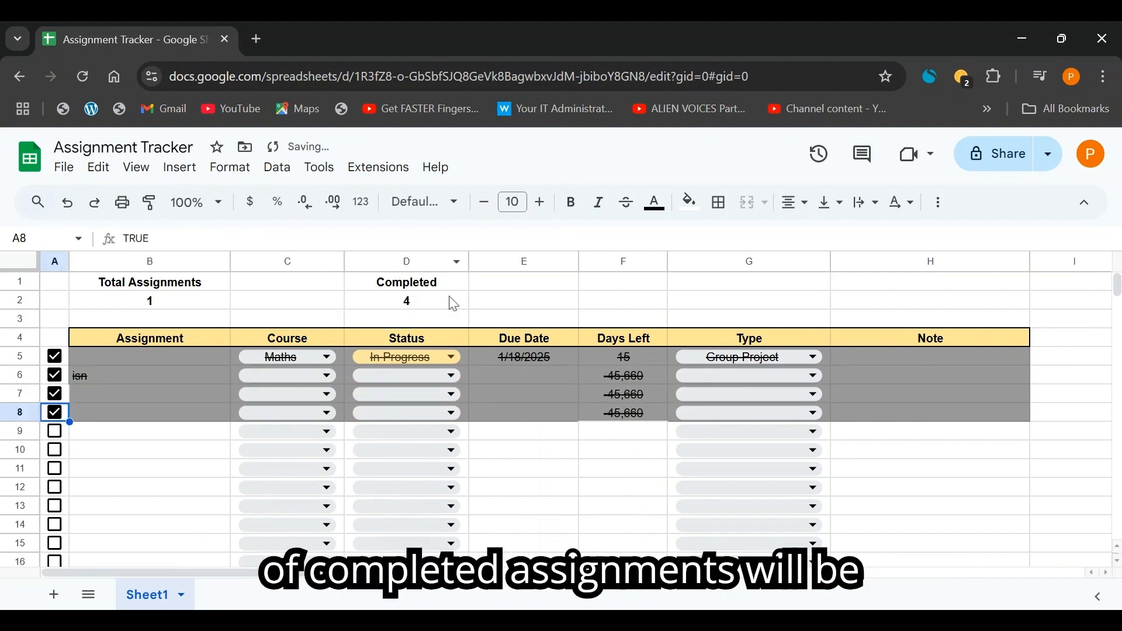
{"action": "left_click", "coordinate": [55, 413]}
{"action": "left_click", "coordinate": [55, 394]}
{"action": "left_click", "coordinate": [55, 377]}
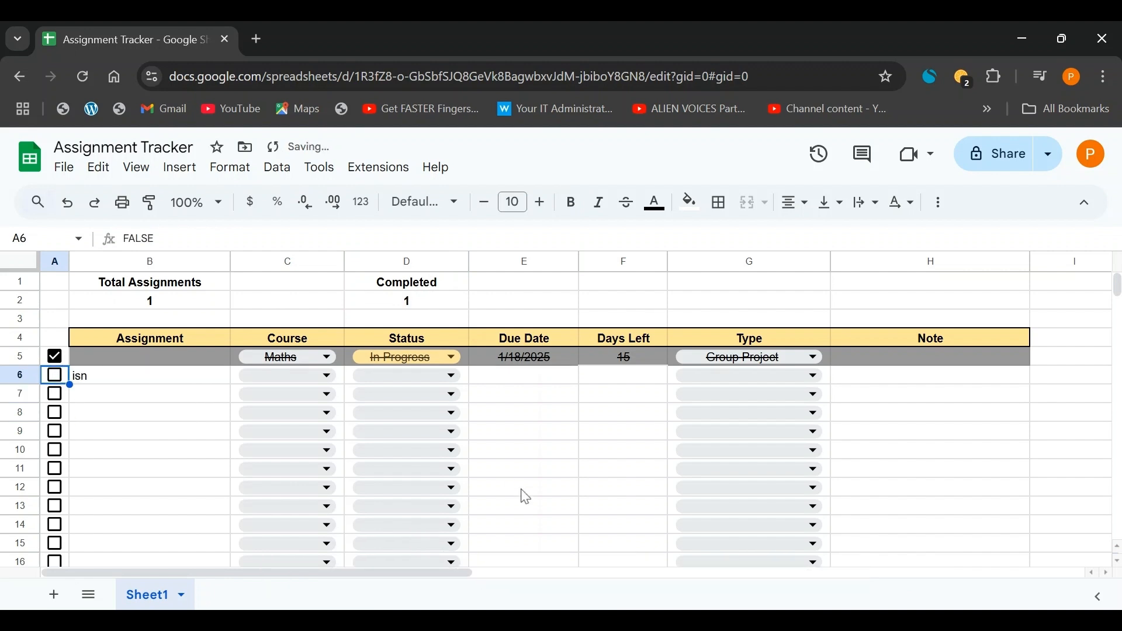
- Enter the label Undone in E1 beside the Completed label
{"action": "left_click", "coordinate": [526, 283]}
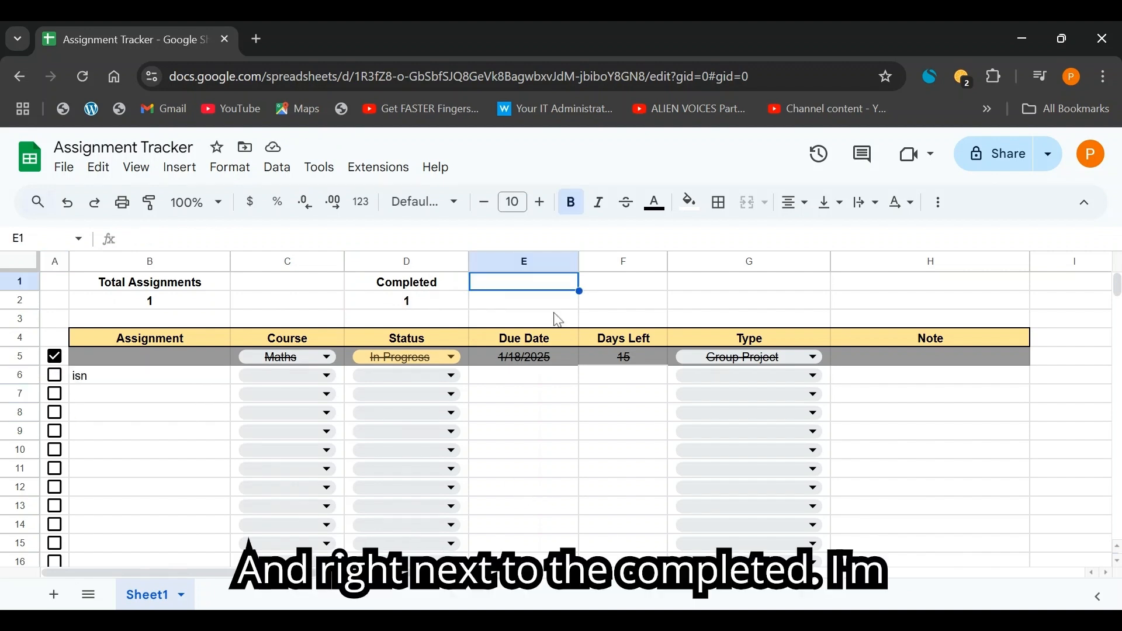
{"action": "type", "text": "Undone"}
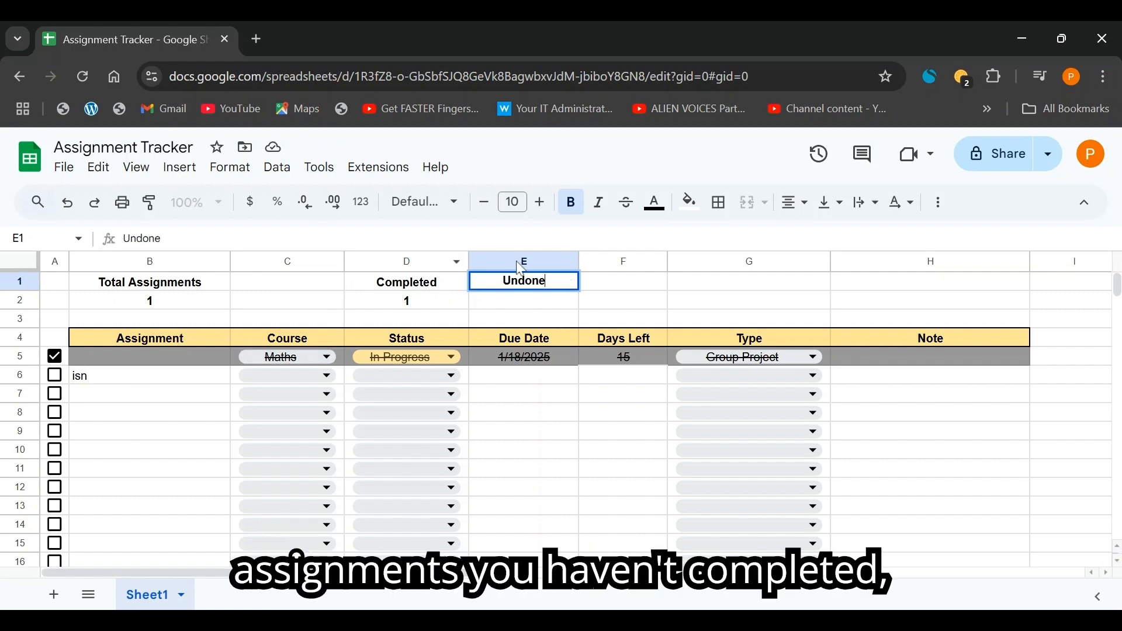
- Start a formula in E2 under Undone with =countifs(A5:A18, false) to count the unticked checkboxes
{"action": "left_click", "coordinate": [506, 309]}
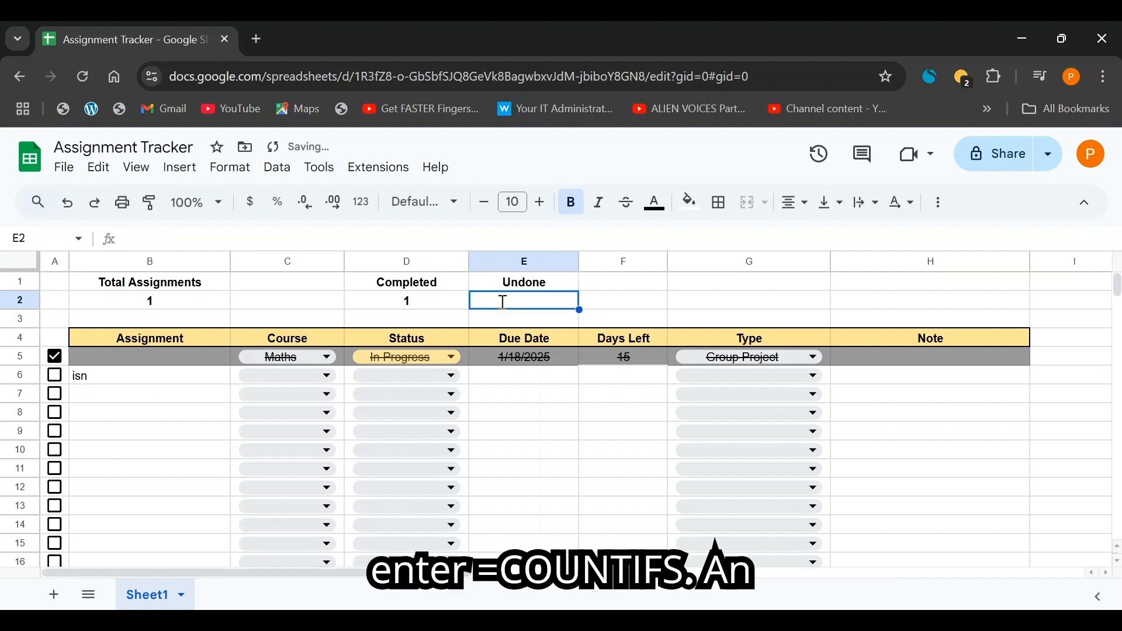
{"action": "type", "text": "=countifs"}
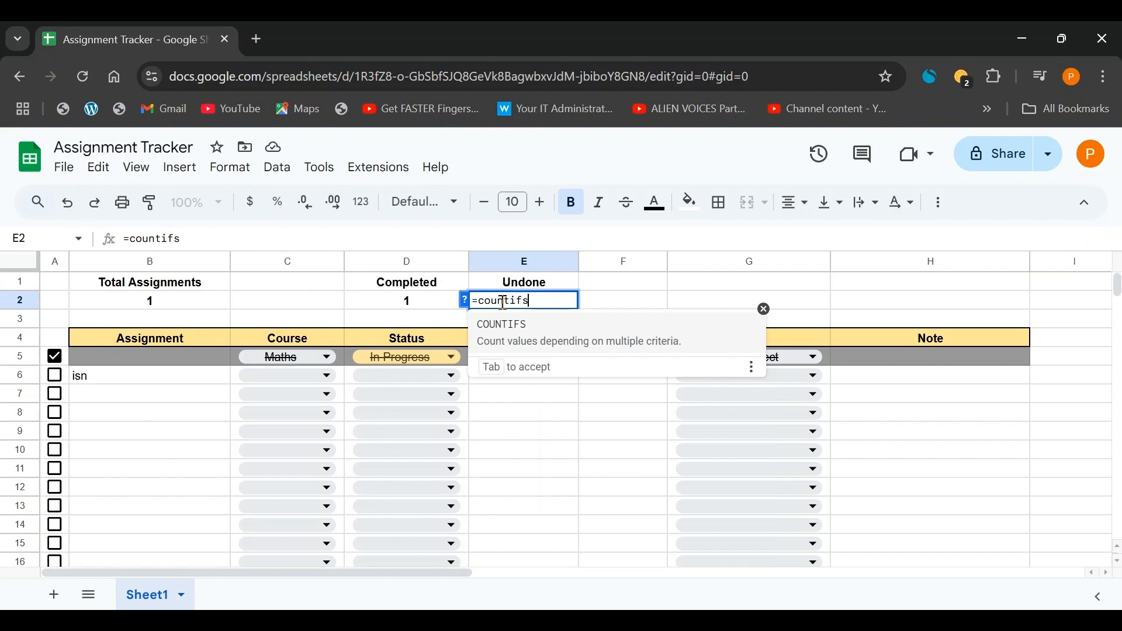
{"action": "type", "text": "("}
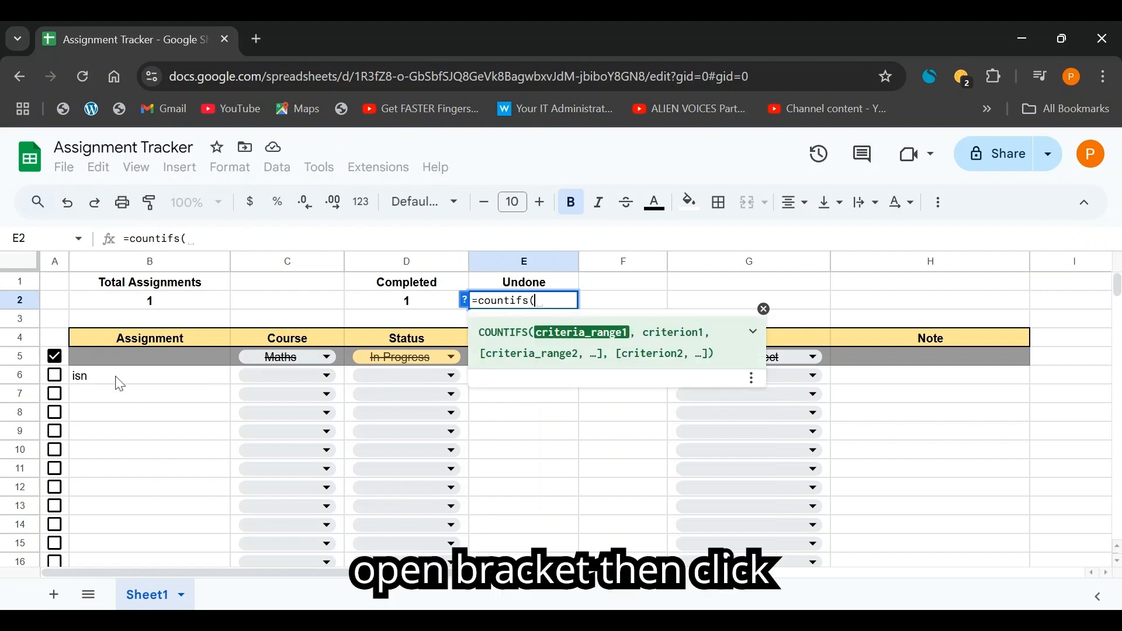
{"action": "left_click_drag", "start_coordinate": [54, 356], "coordinate": [55, 535]}
{"action": "scroll", "coordinate": [242, 495], "scroll_direction": "up", "scroll_amount": 1}
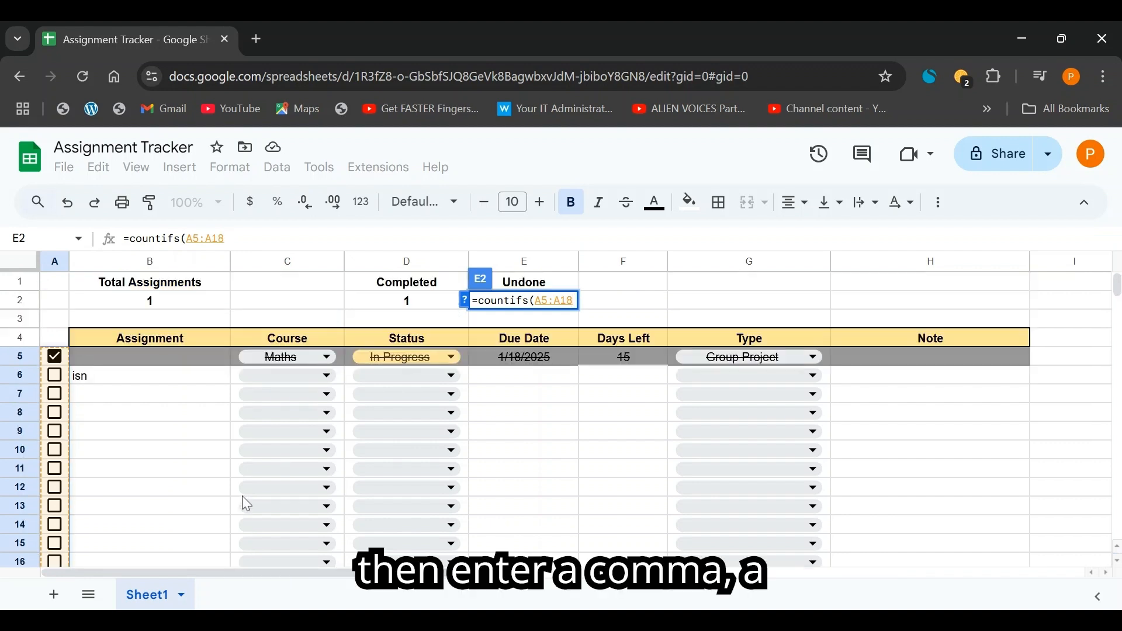
{"action": "type", "text": ","}
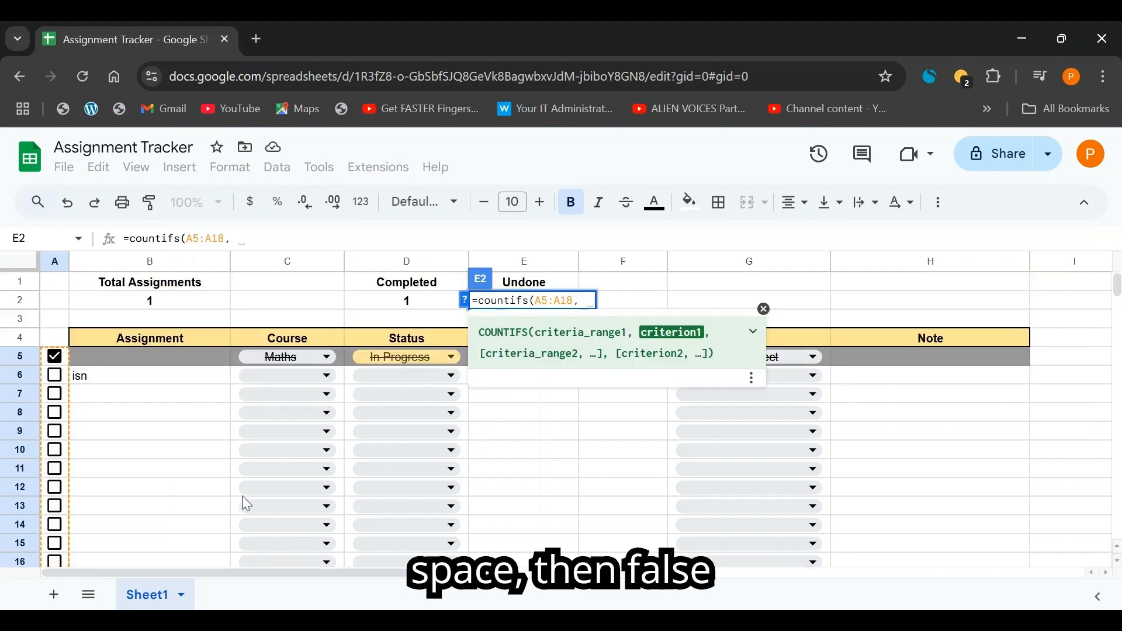
{"action": "type", "text": " false"}
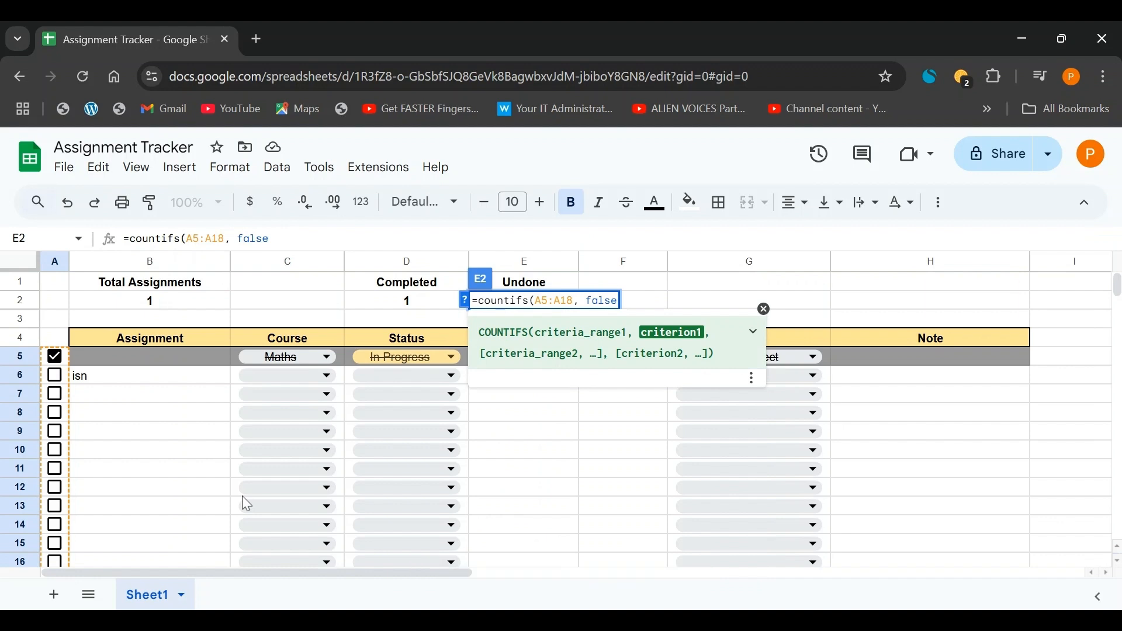
{"action": "type", "text": ")"}
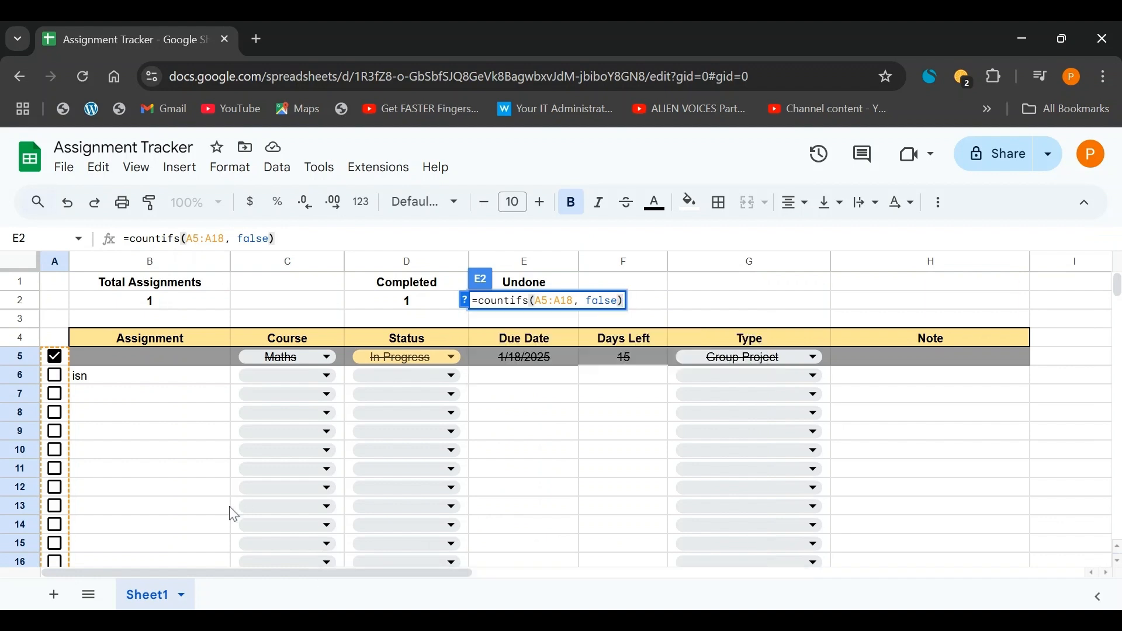
- Extend the E2 formula with -((counta(A5:A18) to begin subtracting the rows that have no assignment
{"action": "type", "text": "-"}
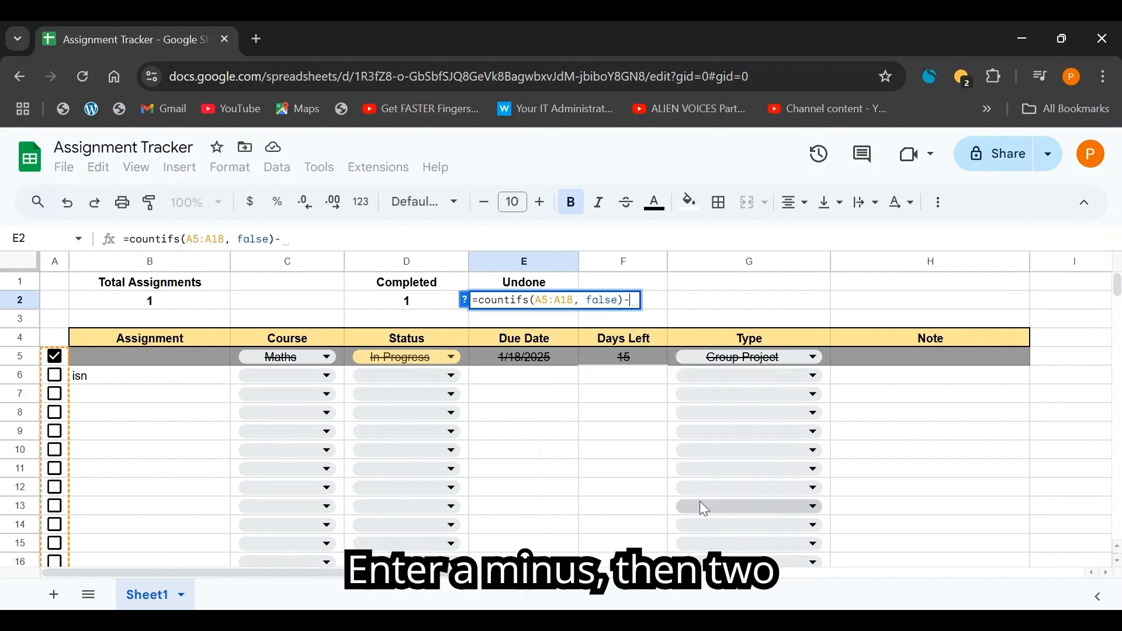
{"action": "type", "text": "(("}
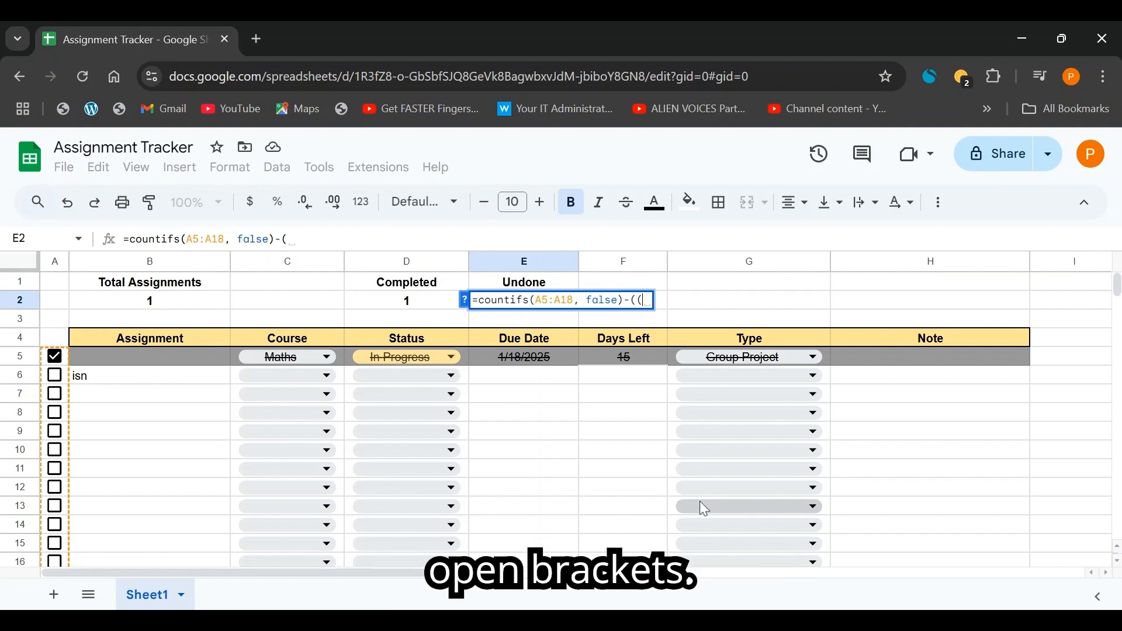
{"action": "type", "text": "count"}
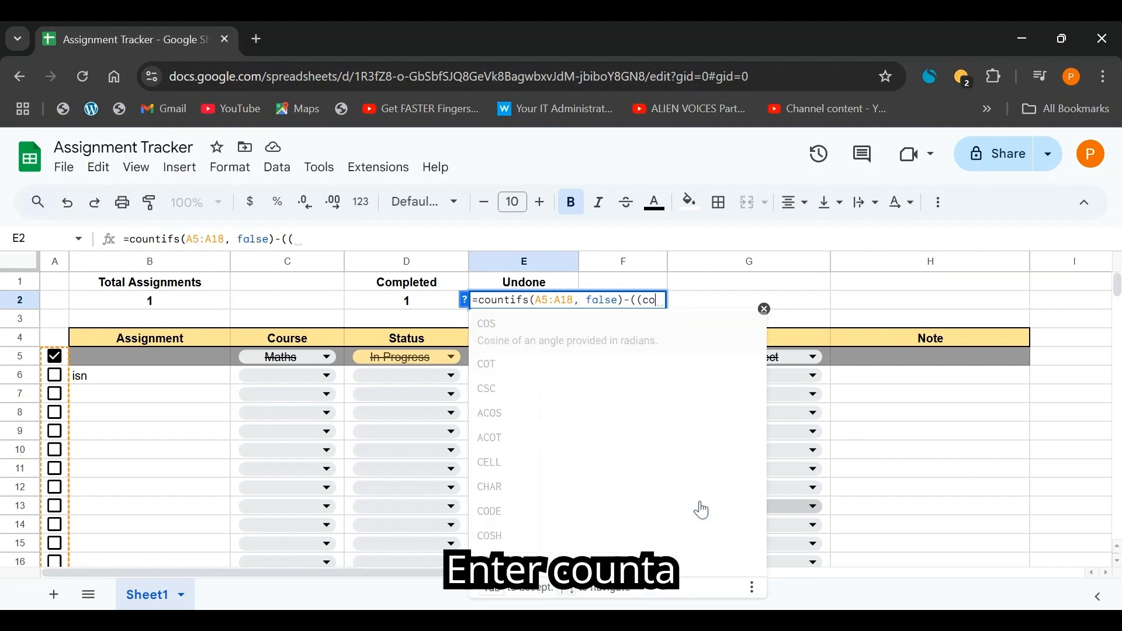
{"action": "type", "text": "a"}
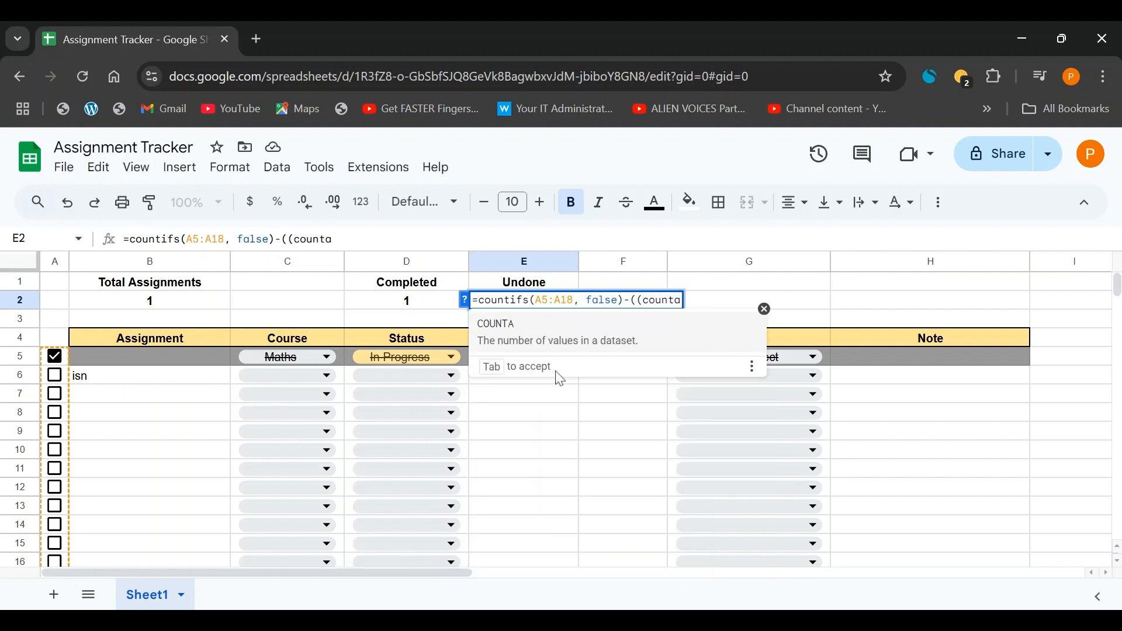
{"action": "type", "text": "("}
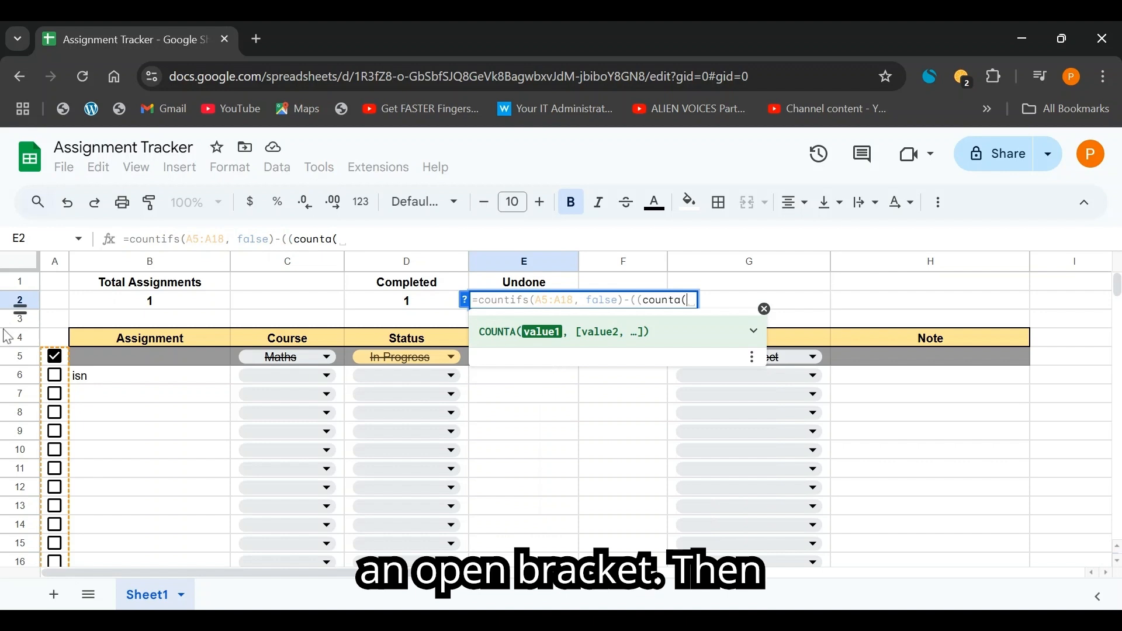
{"action": "left_click_drag", "start_coordinate": [56, 366], "coordinate": [57, 546]}
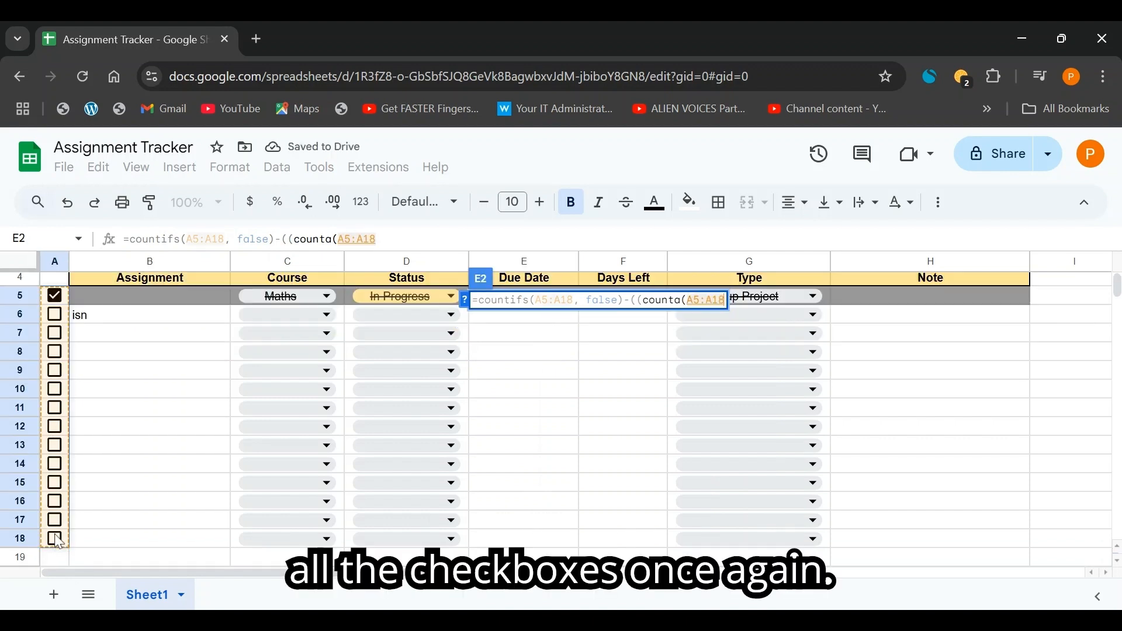
{"action": "scroll", "coordinate": [374, 390], "scroll_direction": "up", "scroll_amount": 2}
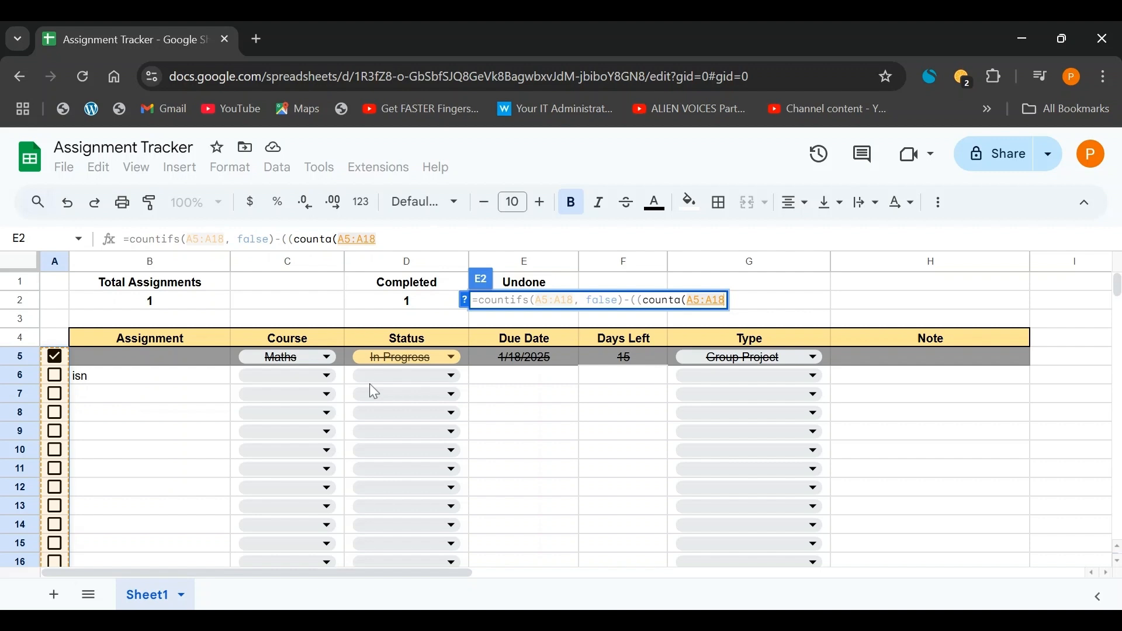
{"action": "type", "text": ")"}
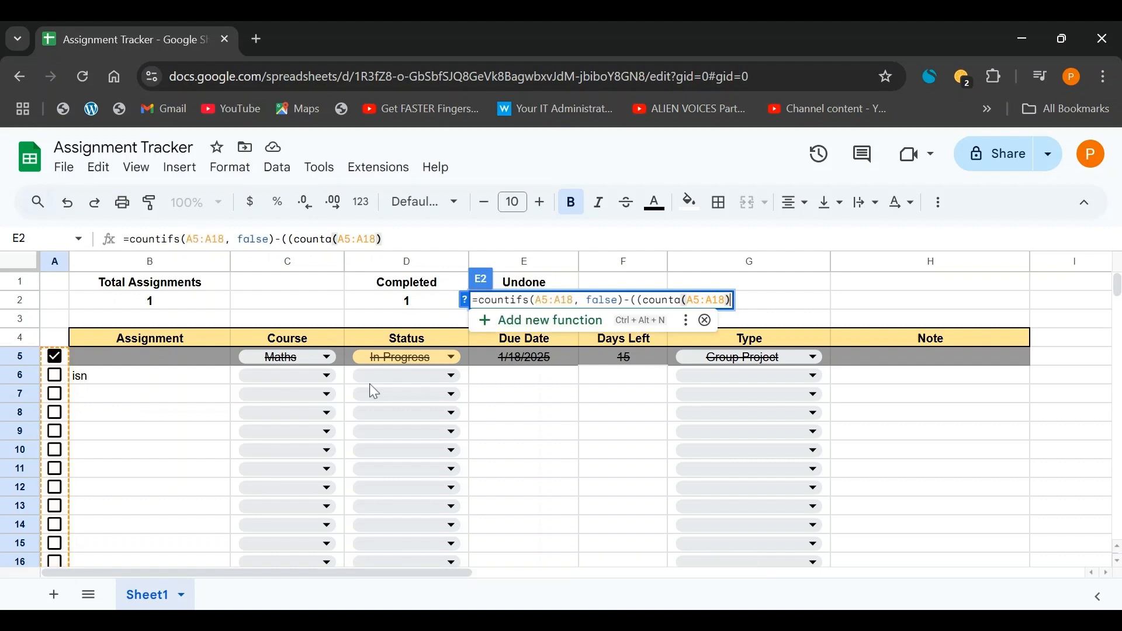
- Complete the E2 formula with -counta(B5:B18))) so only rows with an assignment count as undone, and commit it
{"action": "type", "text": "-"}
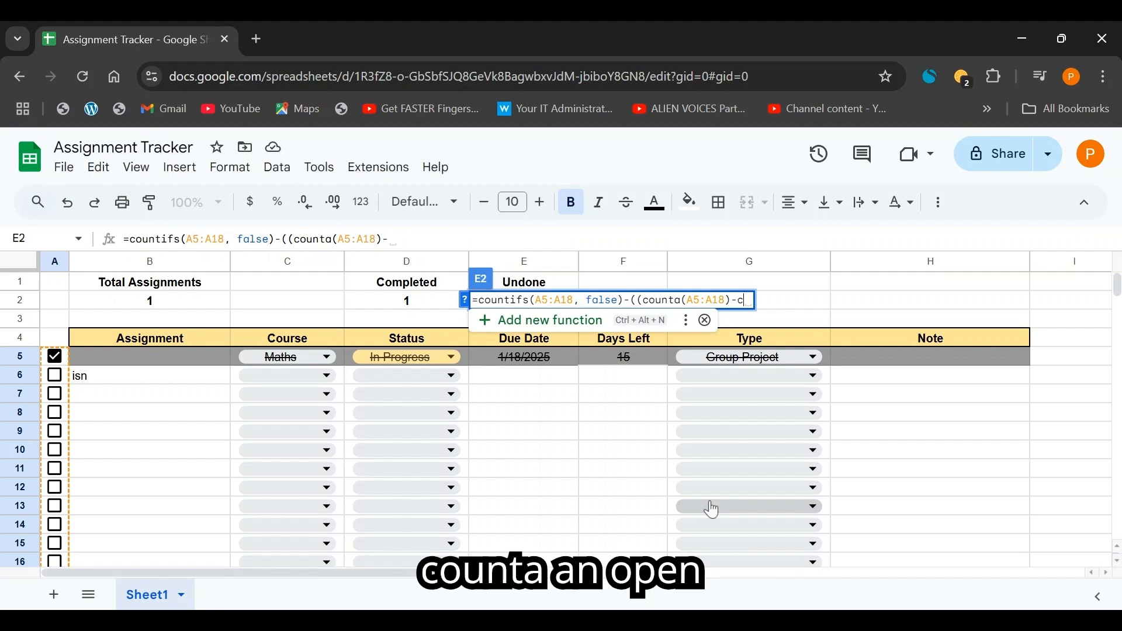
{"action": "type", "text": "counta"}
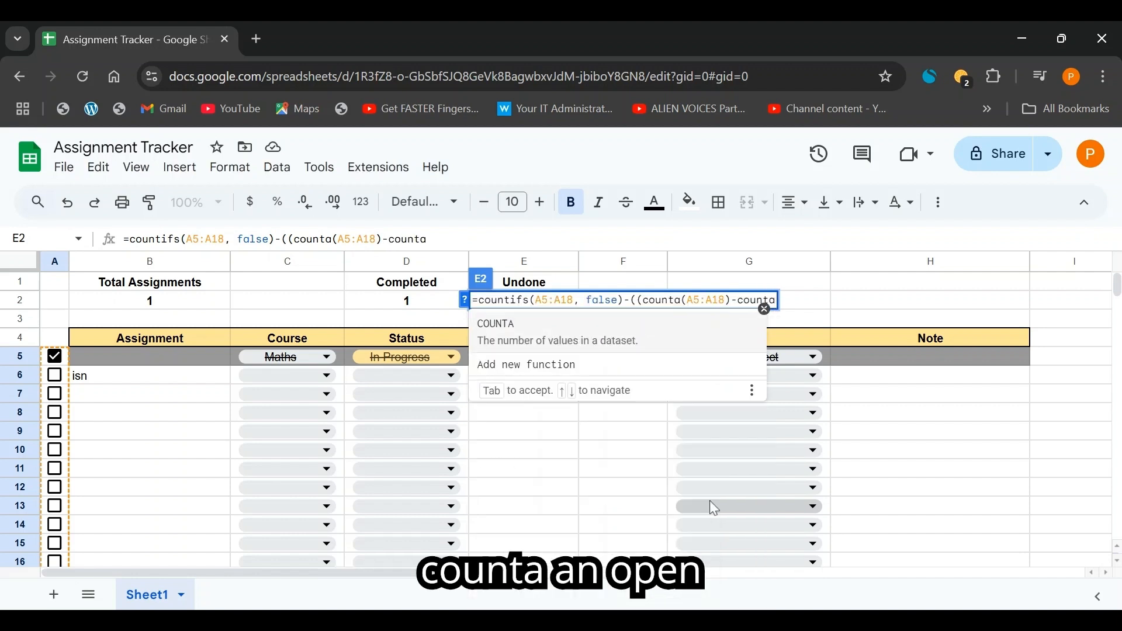
{"action": "type", "text": "("}
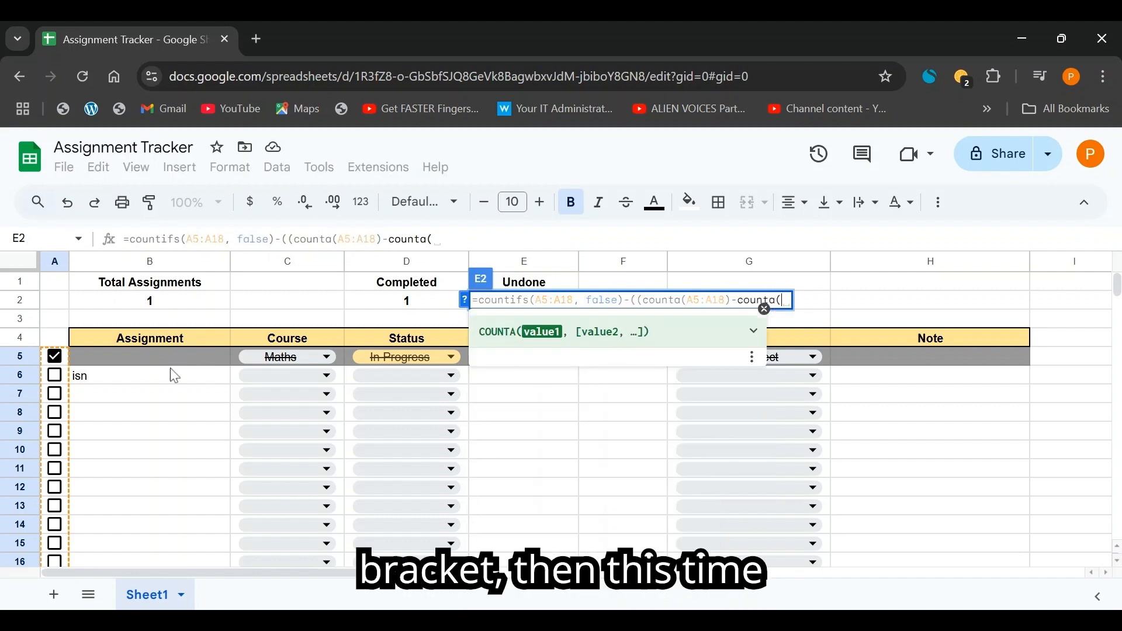
{"action": "left_click_drag", "start_coordinate": [146, 357], "coordinate": [185, 538]}
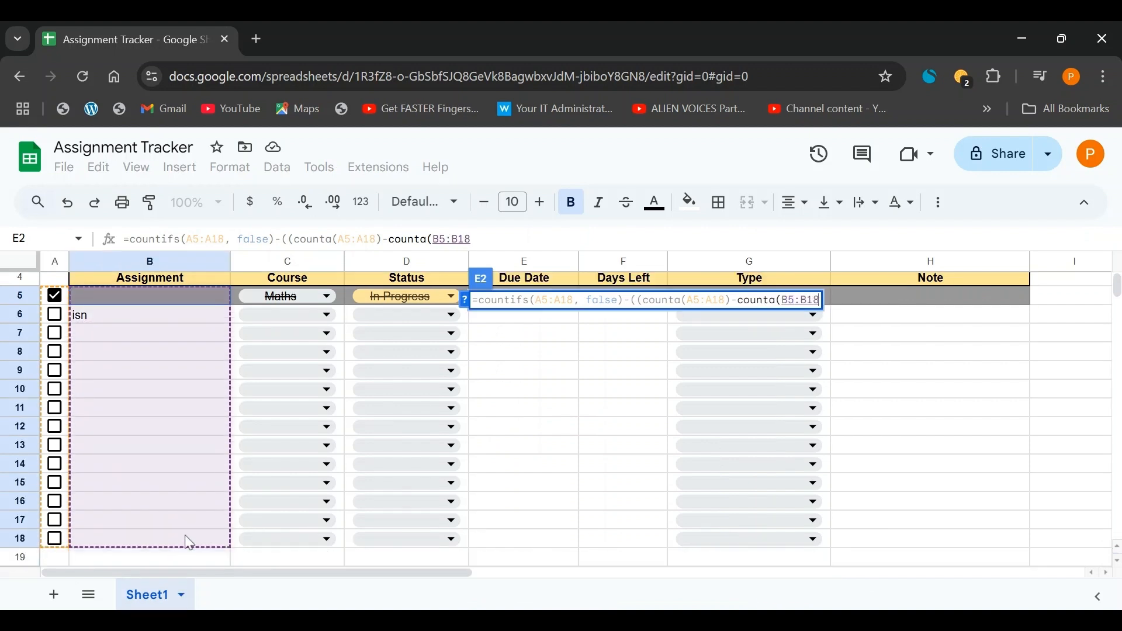
{"action": "type", "text": ")"}
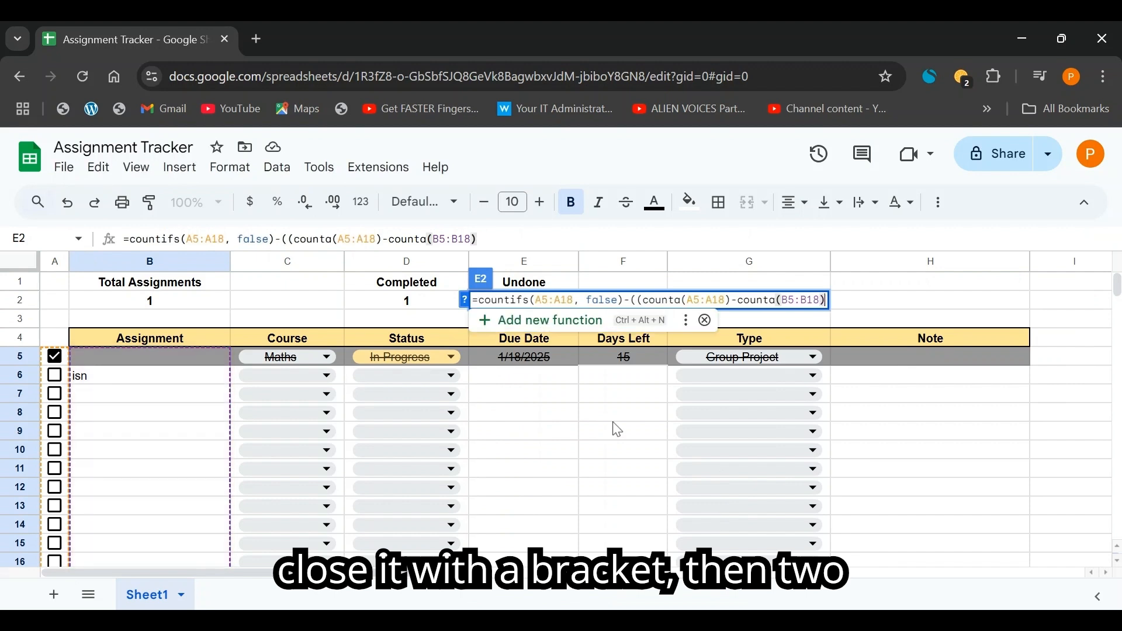
{"action": "type", "text": "))"}
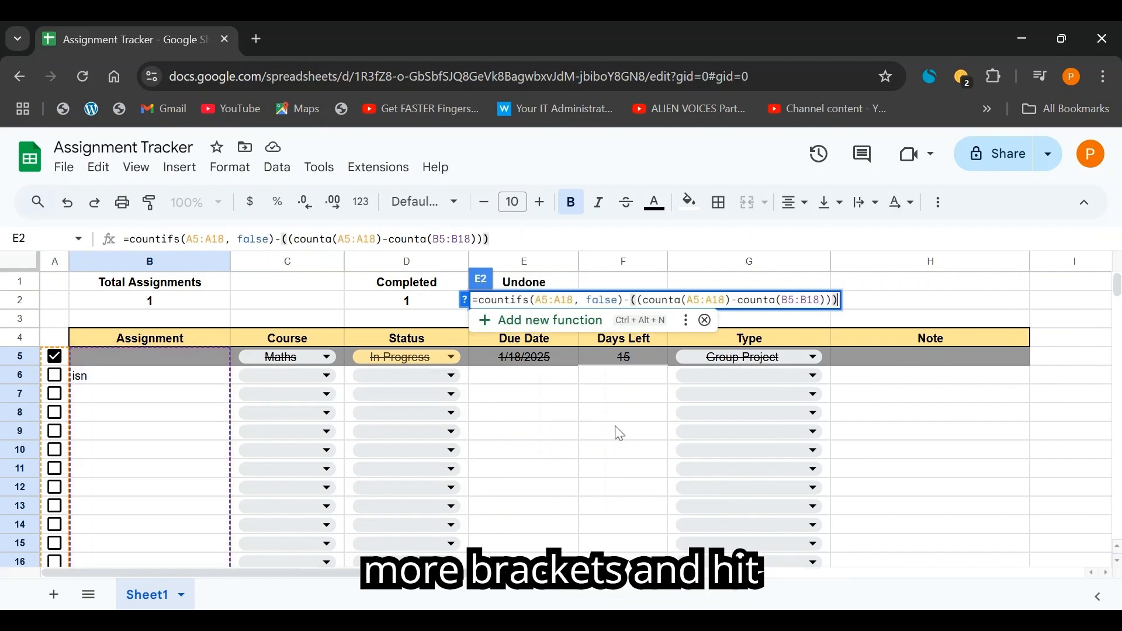
{"action": "key", "text": "Return"}
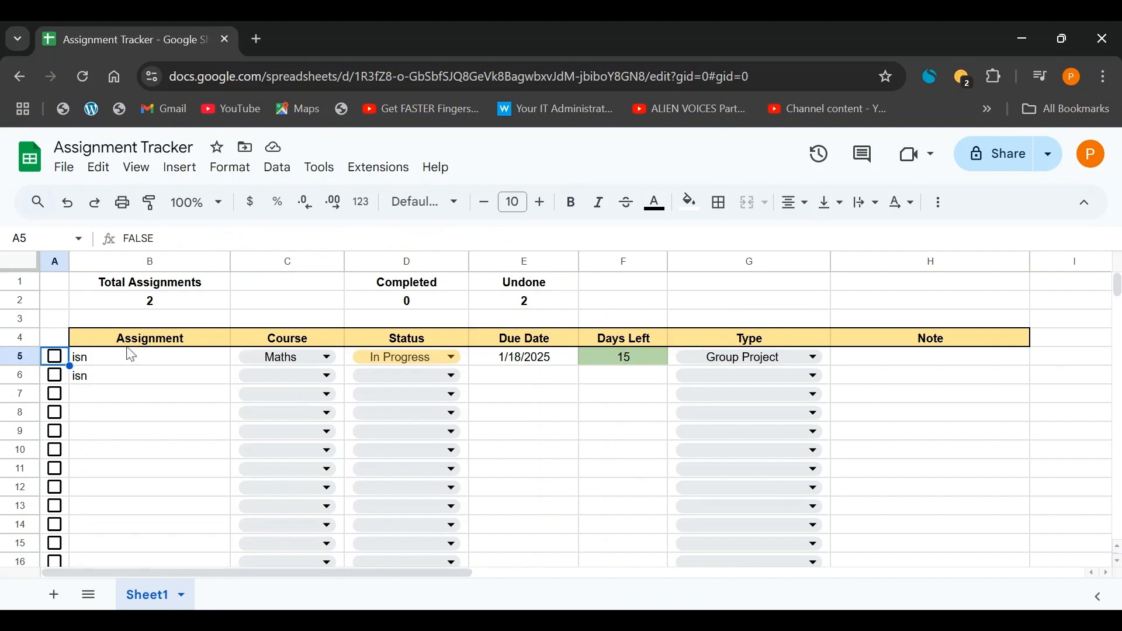
- Tick the checkboxes in A5 and A6 to test the completed and undone counts, and untick both again
{"action": "left_click", "coordinate": [54, 356]}
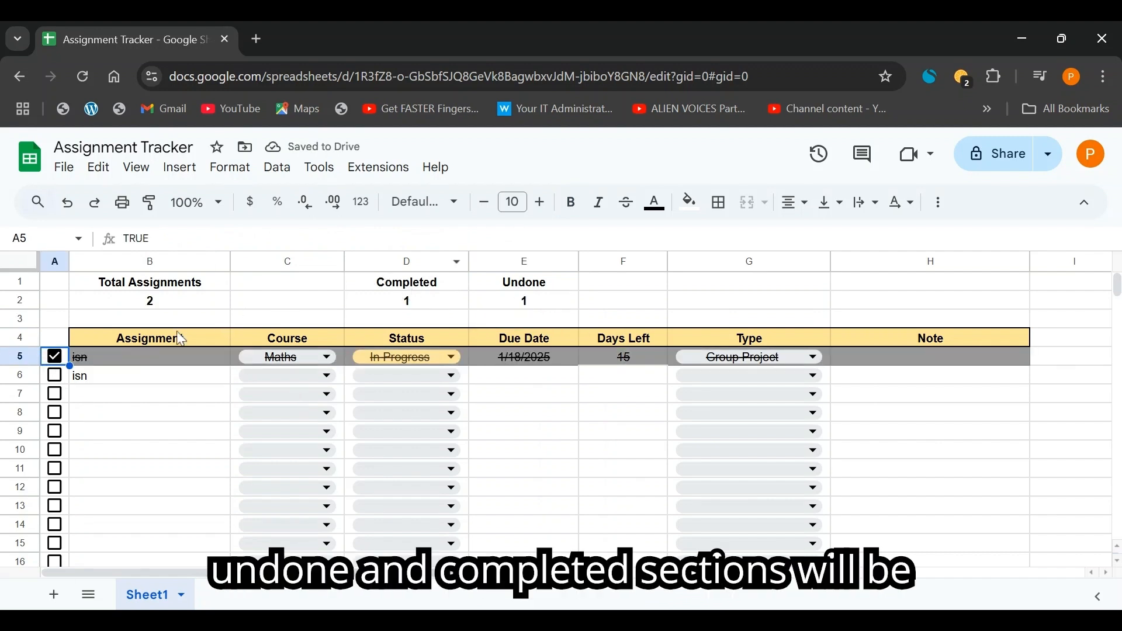
{"action": "left_click", "coordinate": [55, 375]}
{"action": "left_click", "coordinate": [55, 375]}
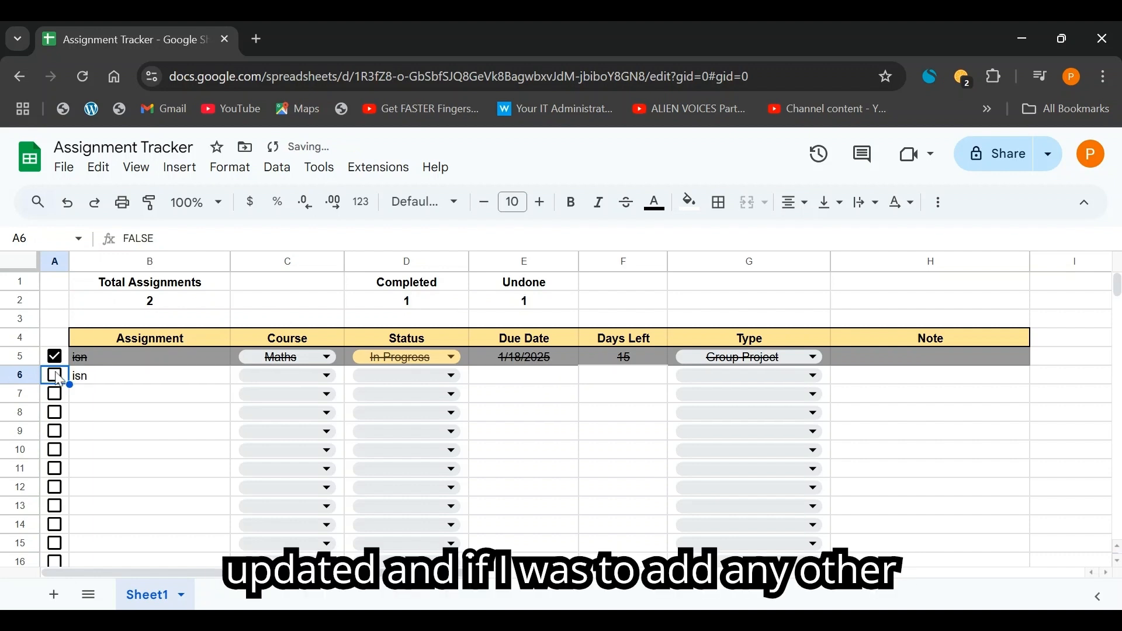
{"action": "left_click", "coordinate": [54, 356]}
- Enter isn in B7 as another sample assignment to test the total and undone counts
{"action": "left_click", "coordinate": [117, 396]}
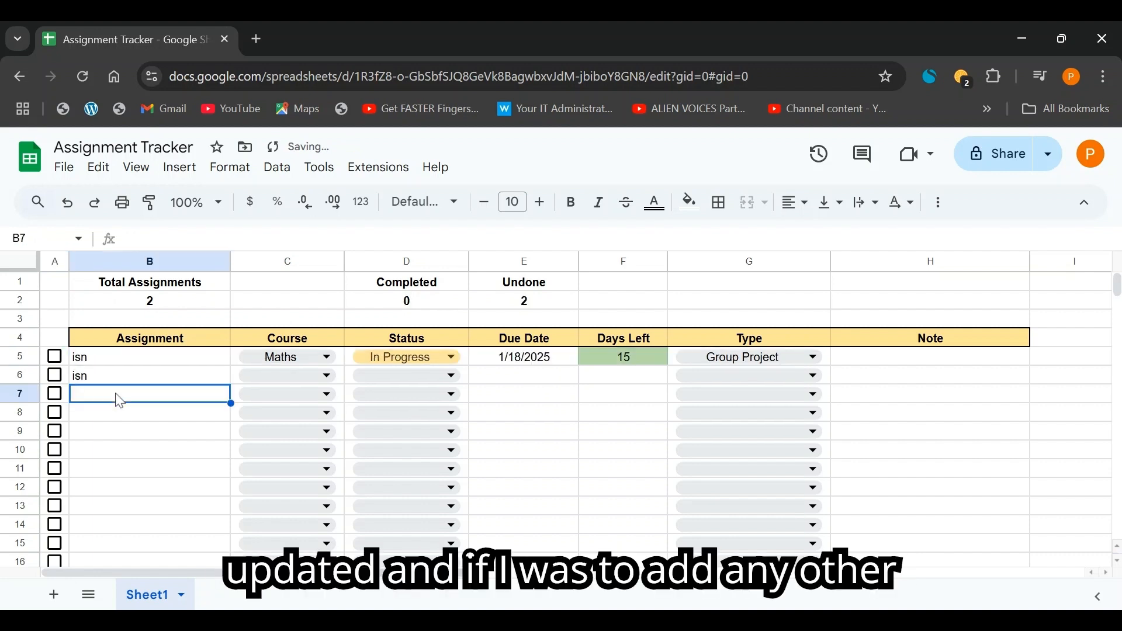
{"action": "type", "text": "isn"}
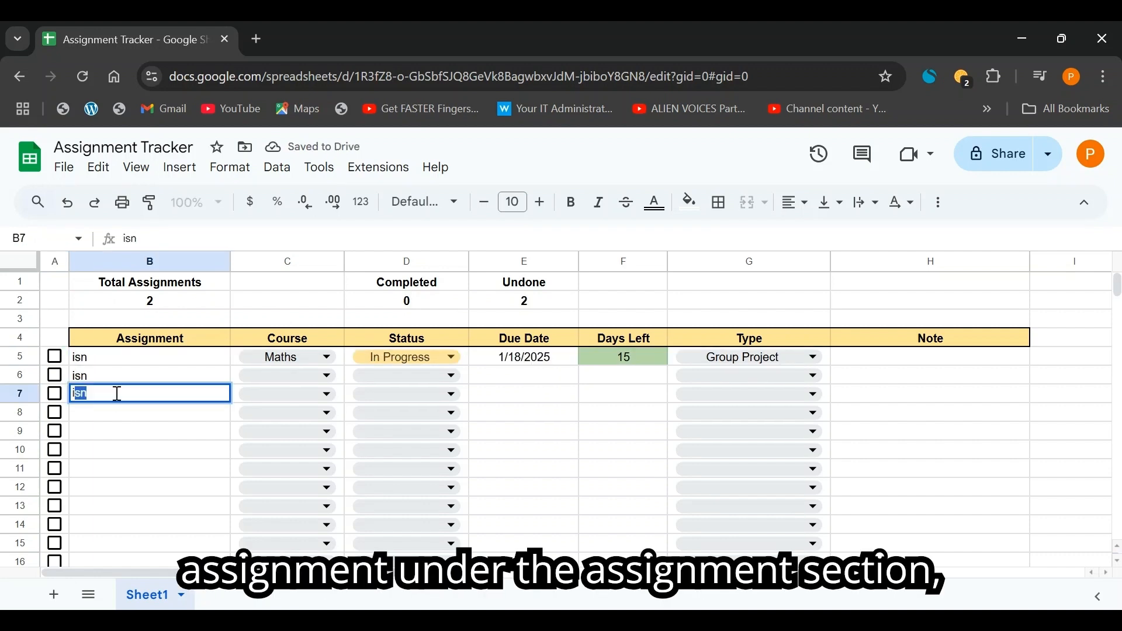
{"action": "key", "text": "Return"}
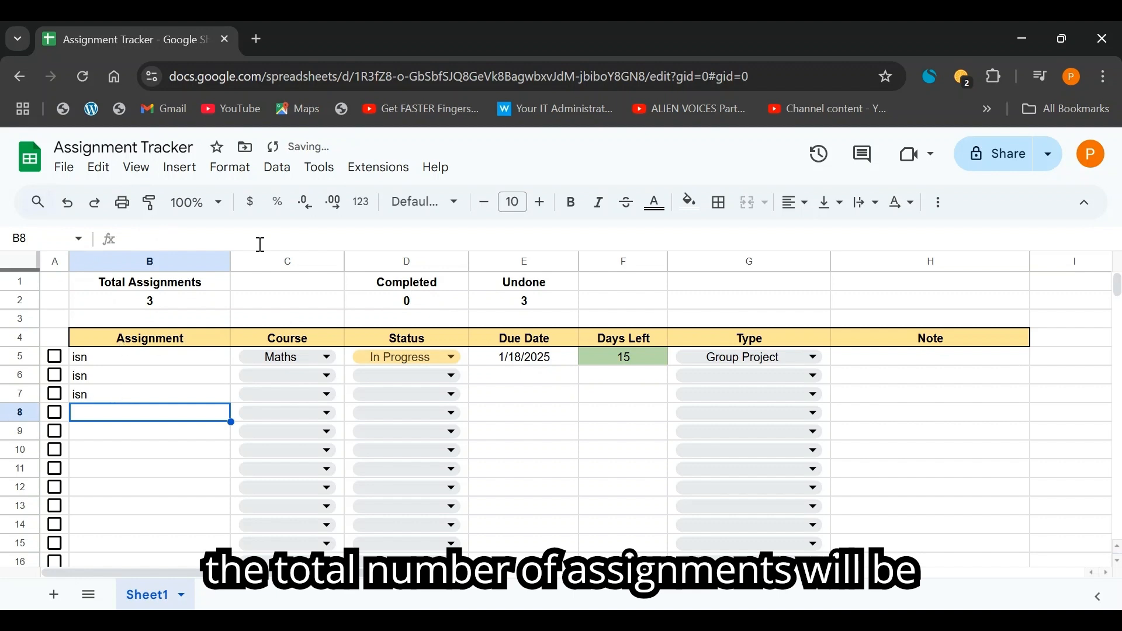
{"action": "left_click", "coordinate": [544, 284]}
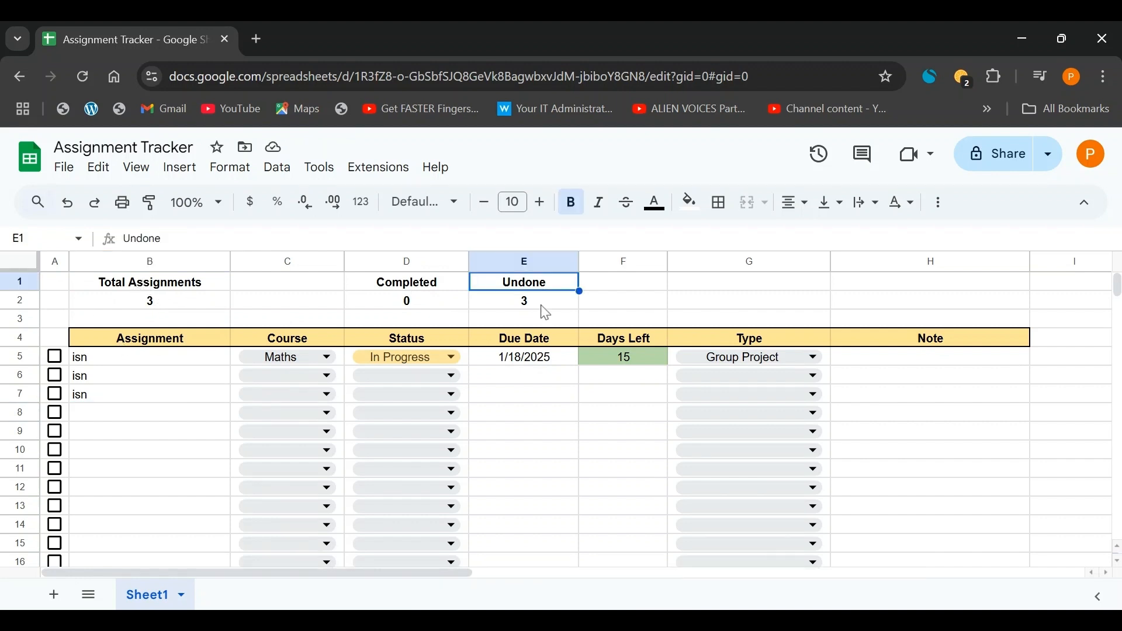
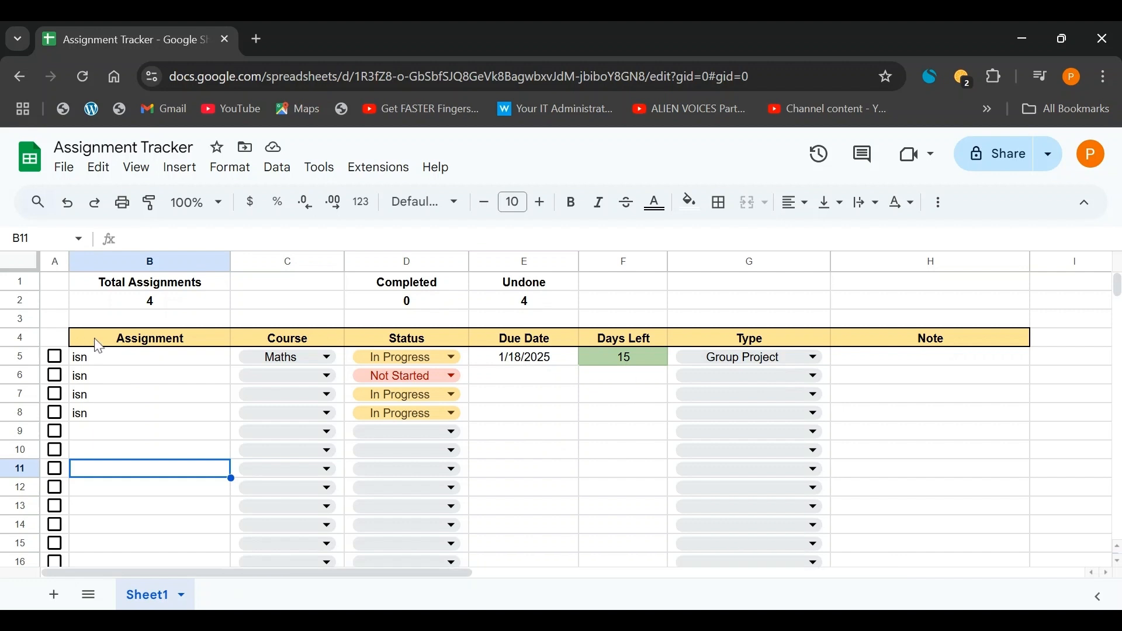
- Create a filter over the tracker table B4:H18, from the Assignment header through the last Note row
{"action": "left_click_drag", "start_coordinate": [96, 340], "coordinate": [132, 353]}
{"action": "left_click_drag", "start_coordinate": [221, 386], "coordinate": [882, 489]}
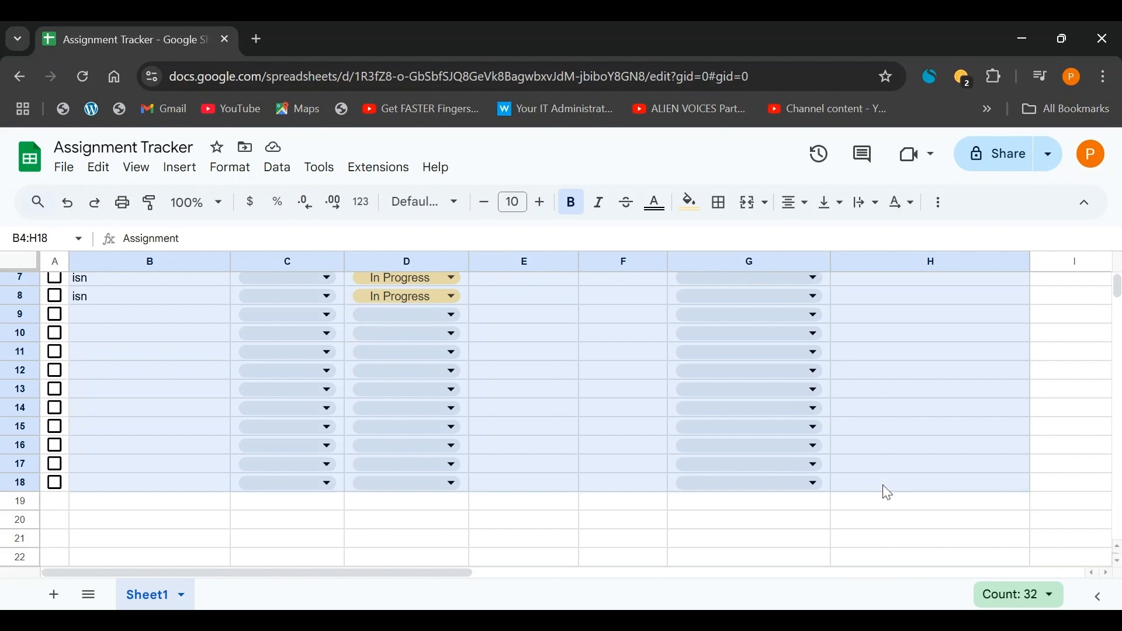
{"action": "right_click", "coordinate": [491, 327]}
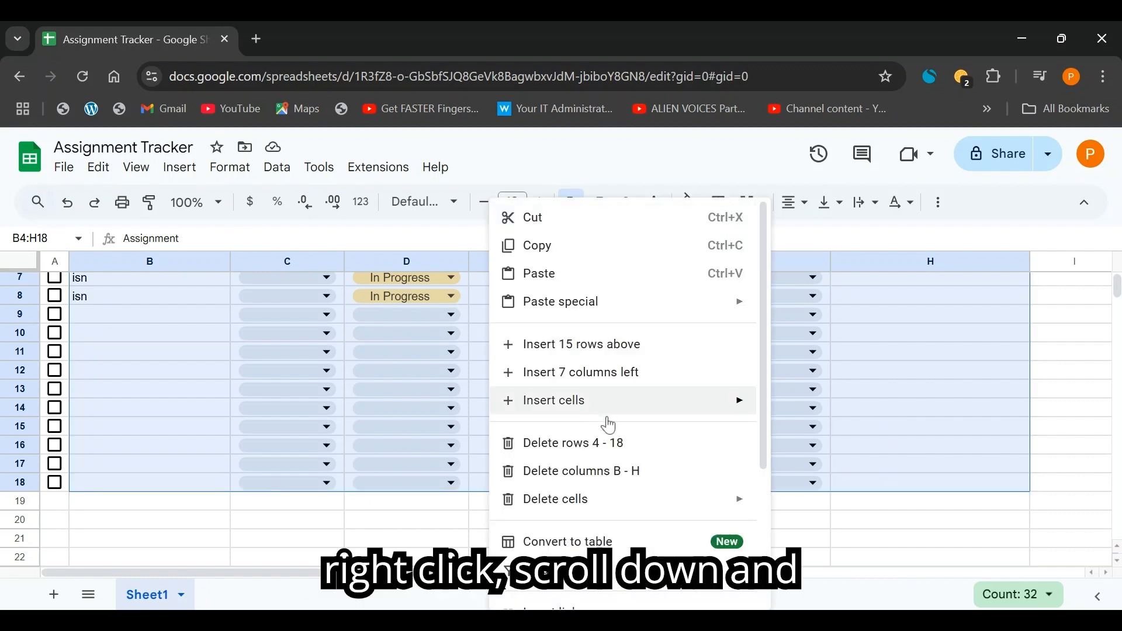
{"action": "scroll", "coordinate": [601, 430], "scroll_direction": "down", "scroll_amount": 3}
{"action": "left_click", "coordinate": [592, 368]}
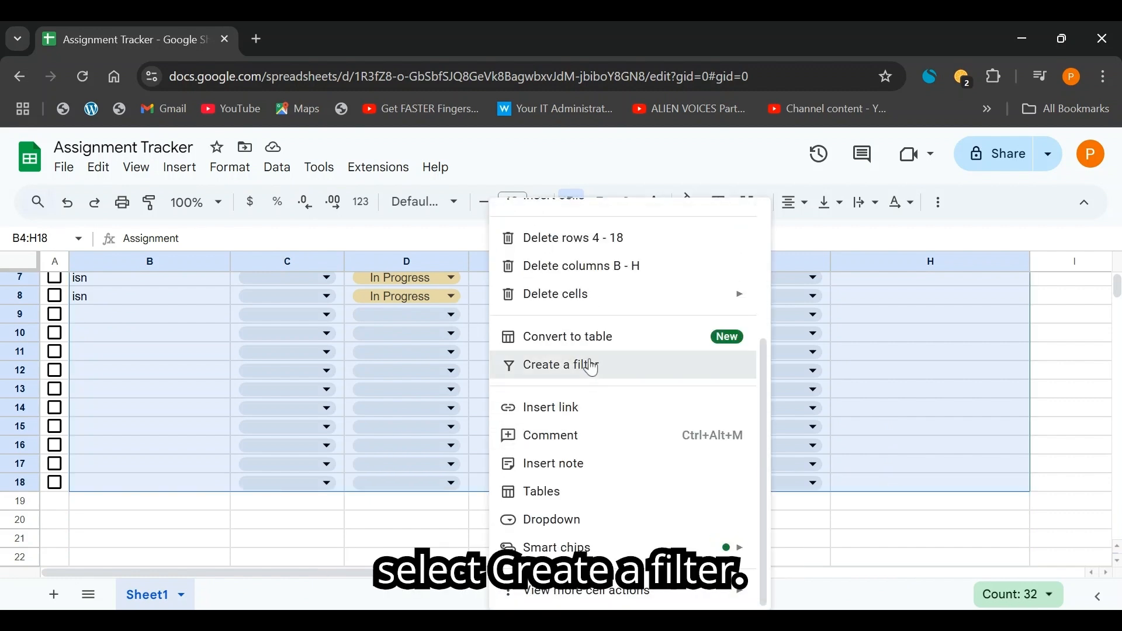
{"action": "scroll", "coordinate": [544, 387], "scroll_direction": "up", "scroll_amount": 2}
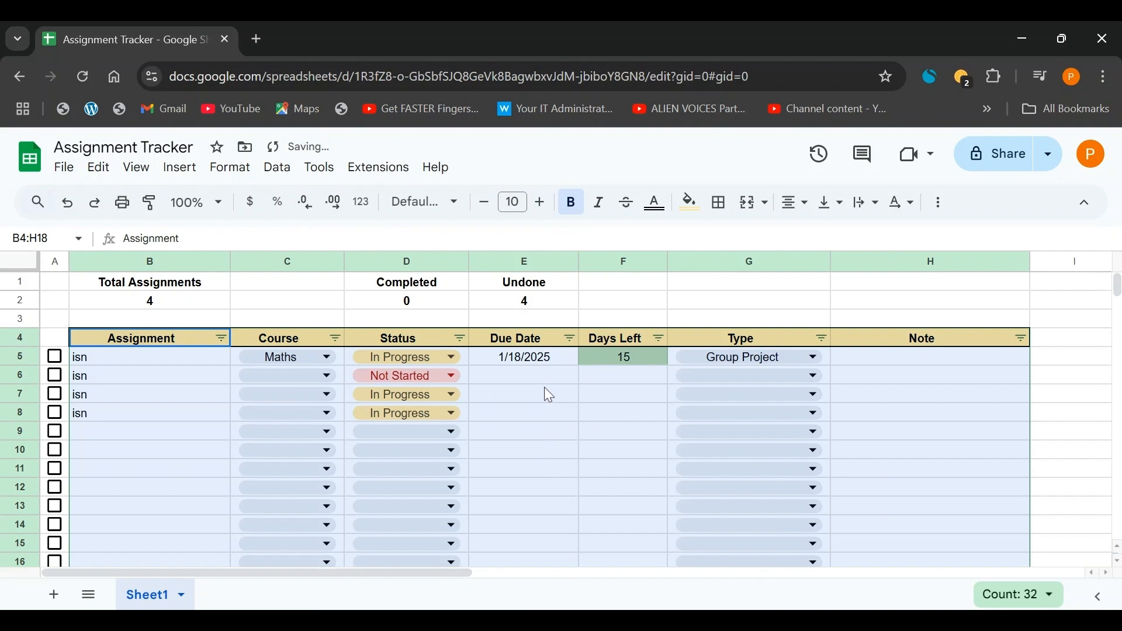
- Filter the Status column to show only In Progress assignments
{"action": "left_click", "coordinate": [443, 317]}
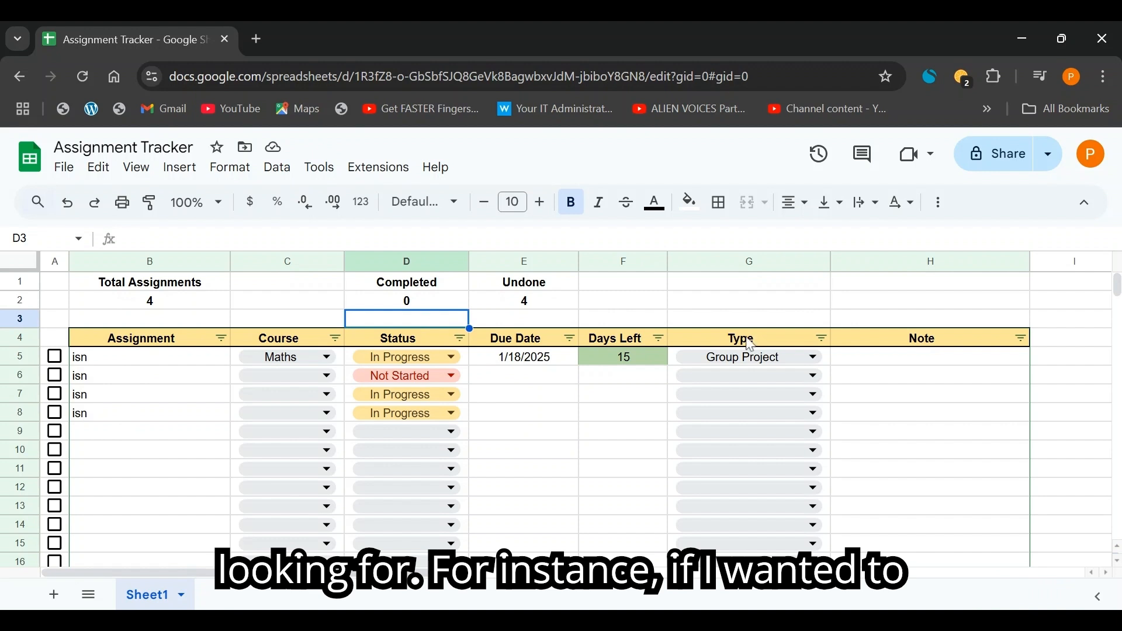
{"action": "left_click", "coordinate": [460, 338]}
{"action": "scroll", "coordinate": [351, 415], "scroll_direction": "down", "scroll_amount": 3}
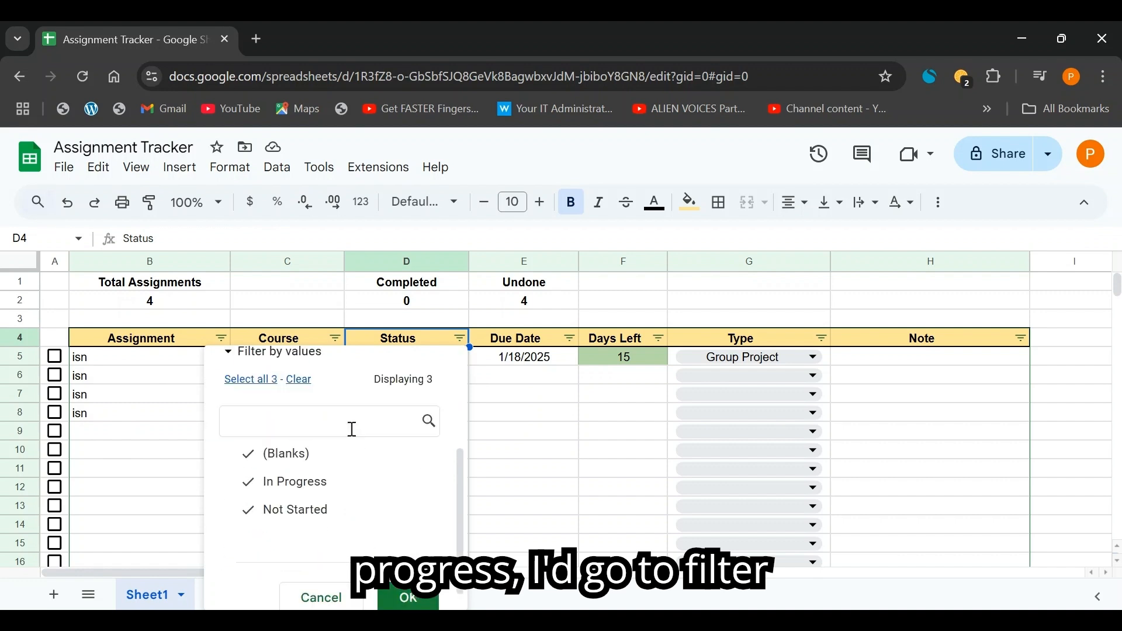
{"action": "scroll", "coordinate": [323, 454], "scroll_direction": "up", "scroll_amount": 2}
{"action": "scroll", "coordinate": [305, 440], "scroll_direction": "down", "scroll_amount": 2}
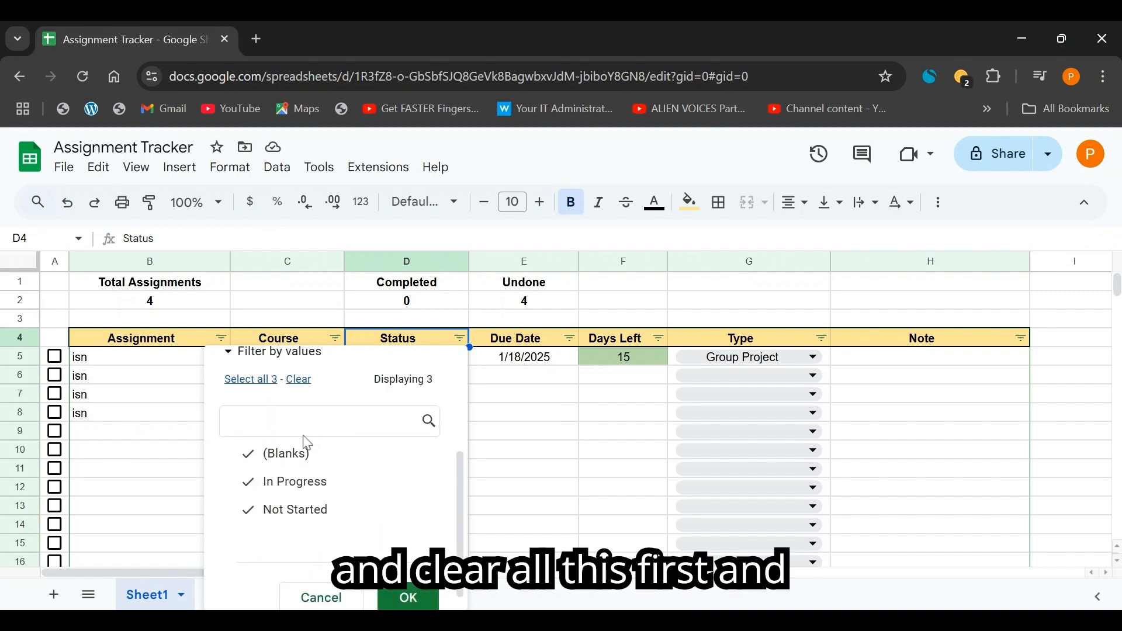
{"action": "left_click", "coordinate": [299, 380]}
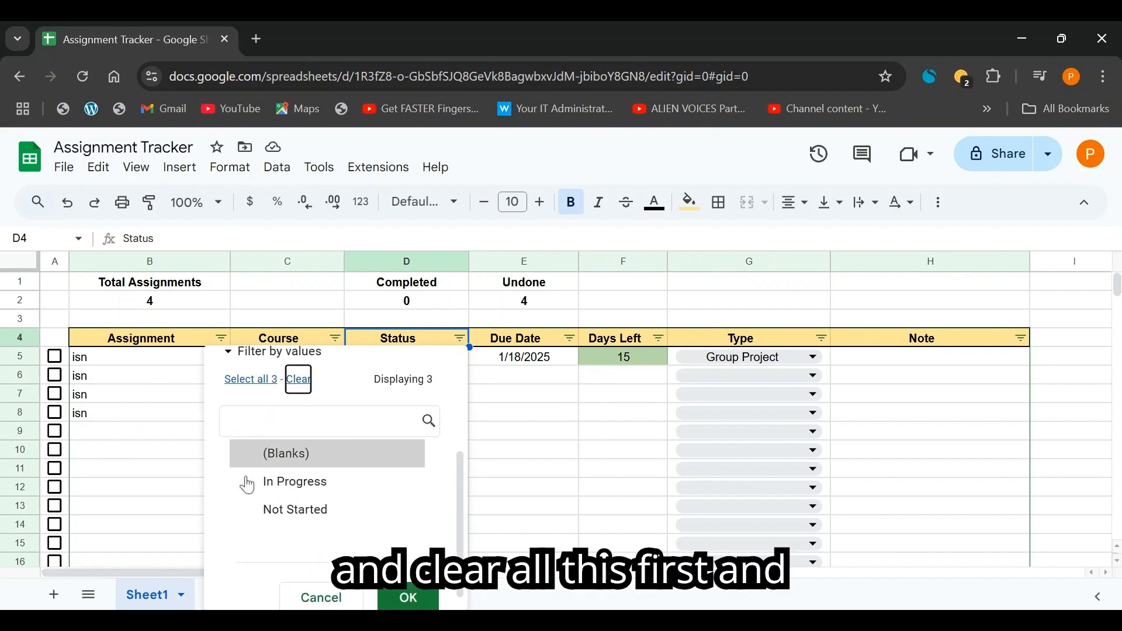
{"action": "left_click", "coordinate": [286, 491]}
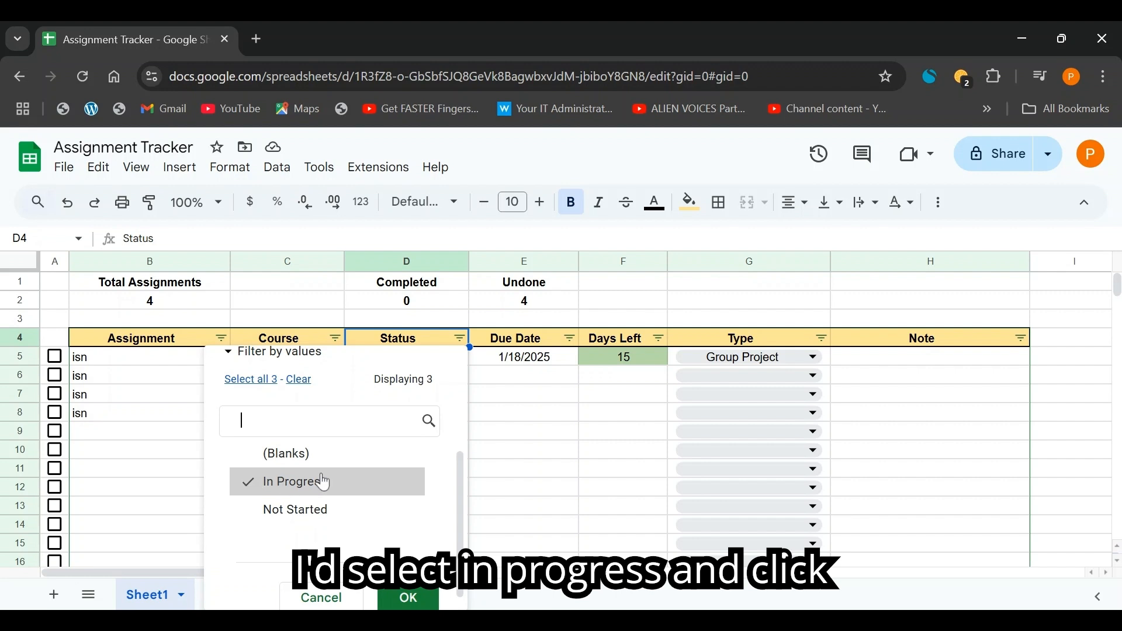
{"action": "scroll", "coordinate": [321, 481], "scroll_direction": "down", "scroll_amount": 1}
{"action": "left_click", "coordinate": [408, 584]}
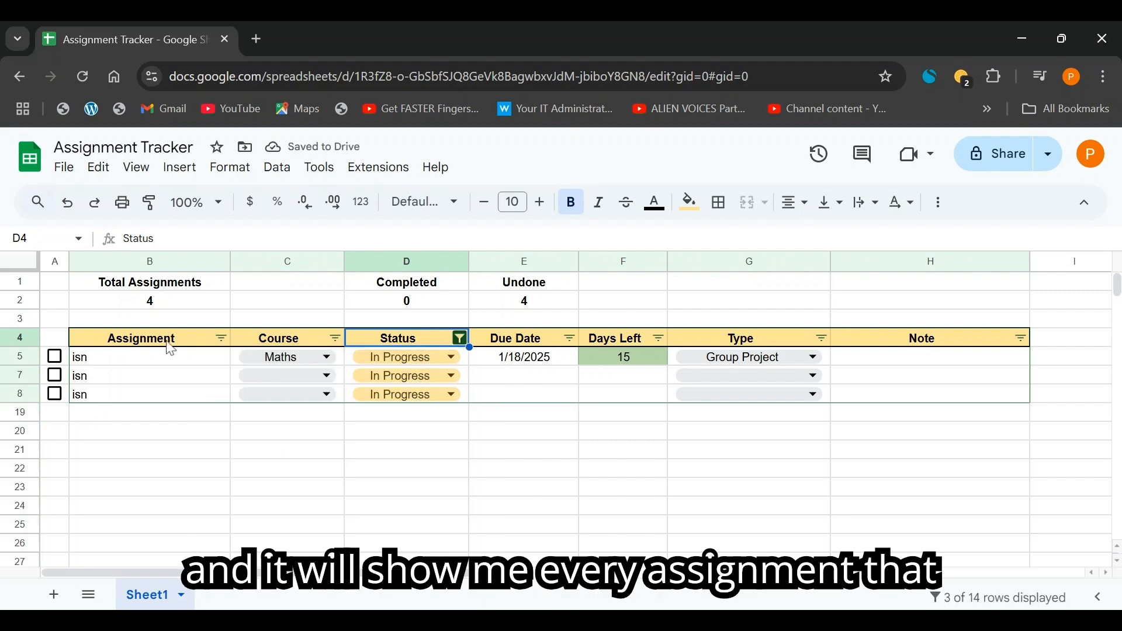
- Try the Not Started value in the Status filter, and remove the filtering so all tracker rows show again
{"action": "left_click", "coordinate": [460, 338]}
{"action": "scroll", "coordinate": [280, 467], "scroll_direction": "down", "scroll_amount": 3}
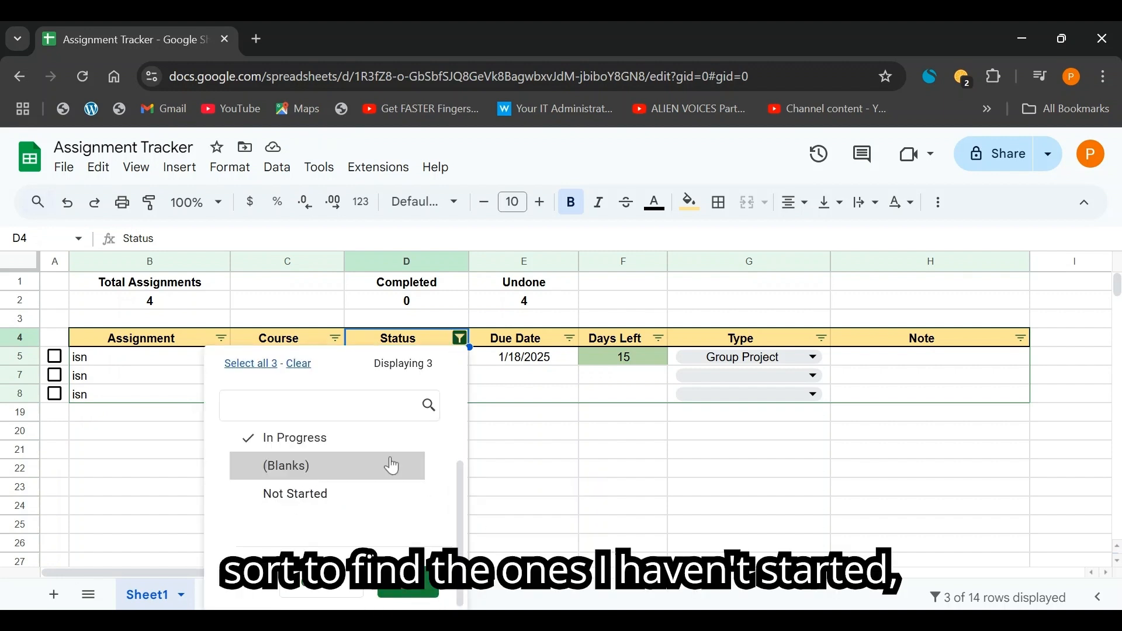
{"action": "left_click", "coordinate": [267, 494]}
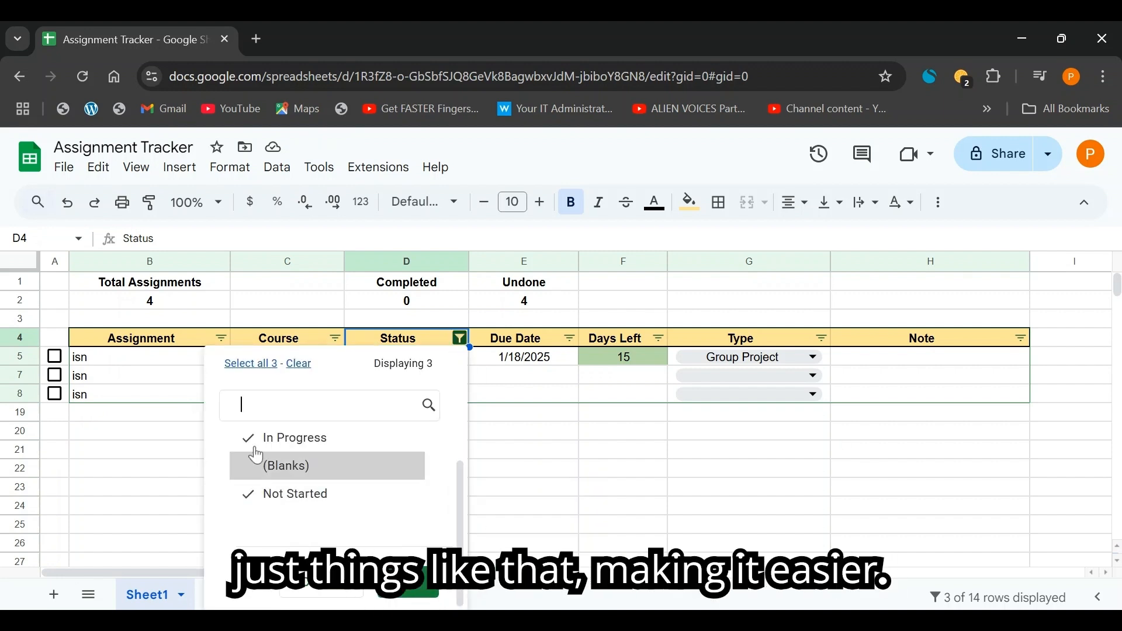
{"action": "left_click", "coordinate": [292, 438]}
{"action": "left_click", "coordinate": [279, 491]}
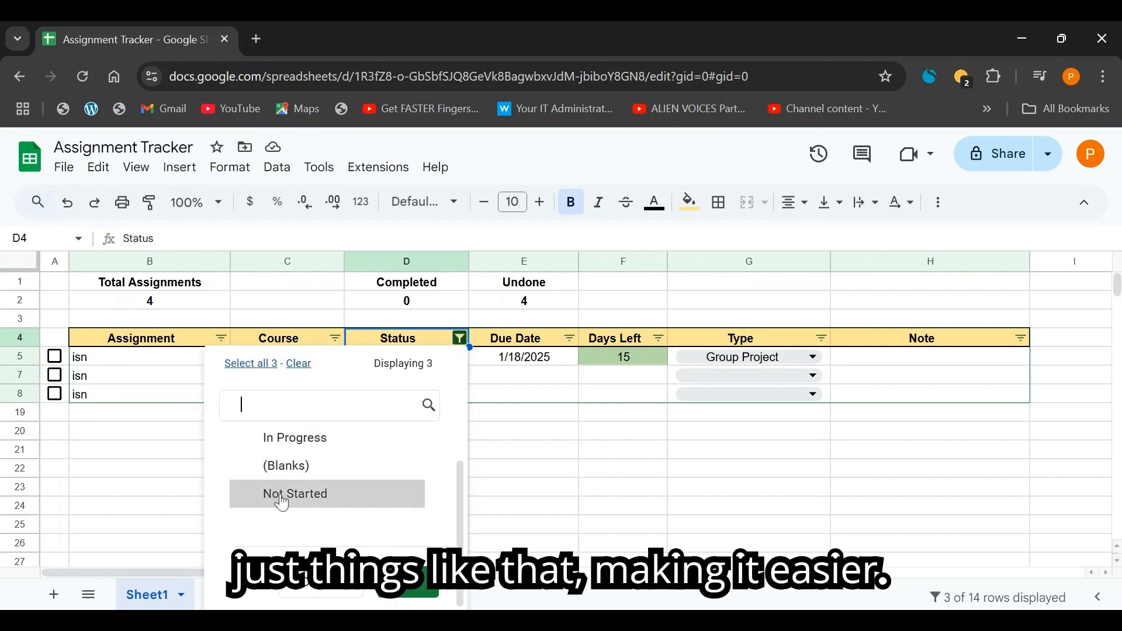
{"action": "left_click", "coordinate": [345, 581]}
{"action": "left_click", "coordinate": [418, 414]}
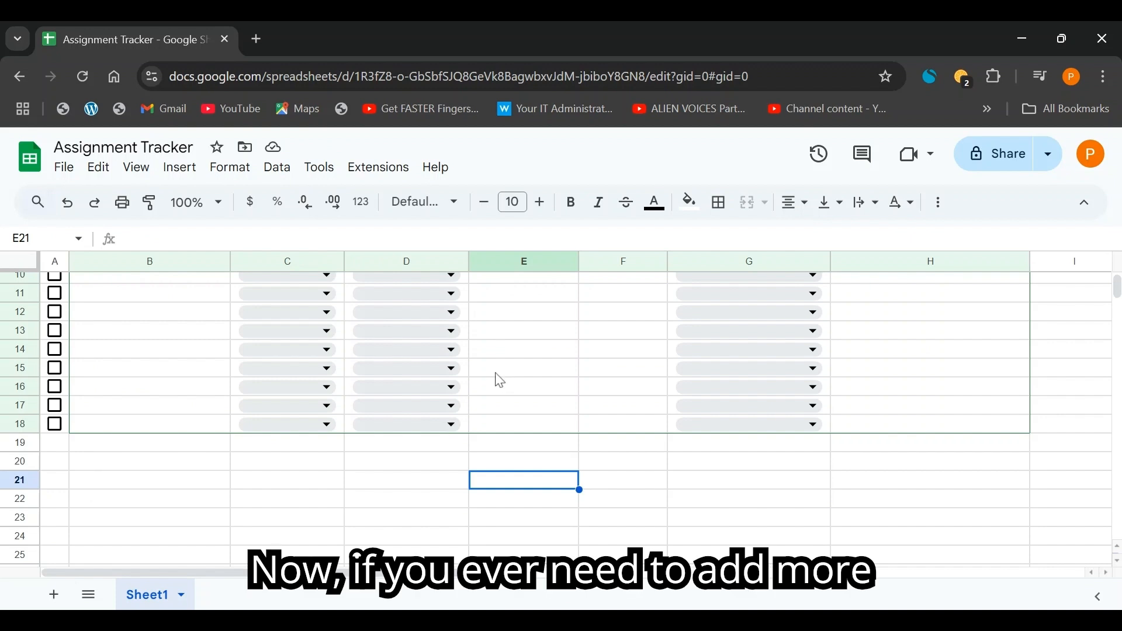
- Fill the tracker's last row, A18:H18, down through row 25 to copy its checkbox, dropdowns and formatting
{"action": "scroll", "coordinate": [510, 397], "scroll_direction": "up", "scroll_amount": 4}
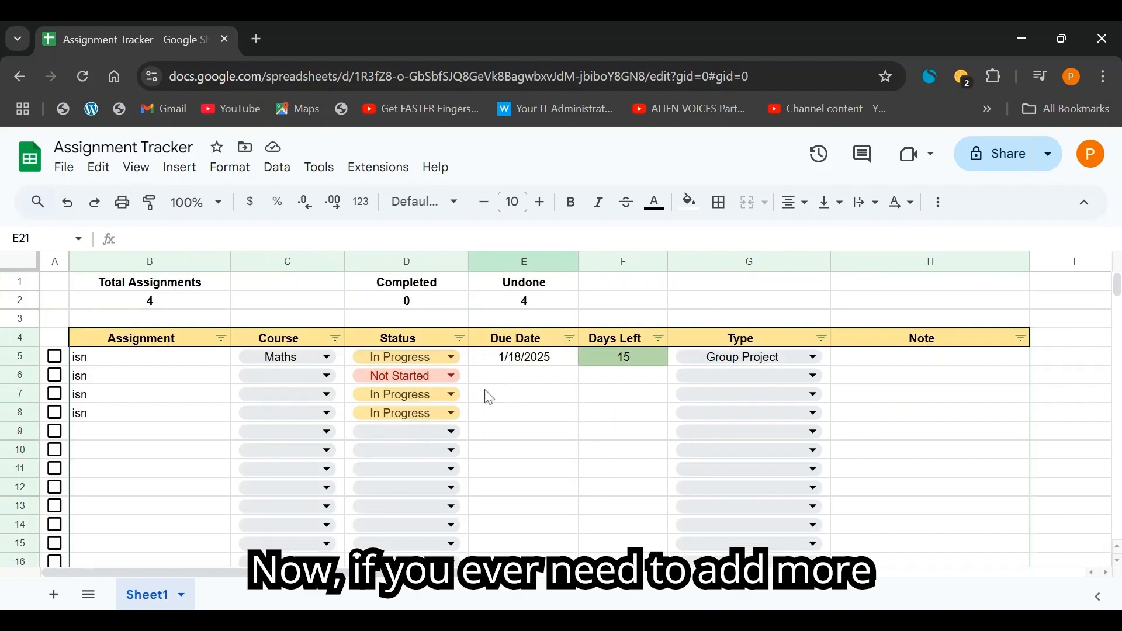
{"action": "scroll", "coordinate": [494, 392], "scroll_direction": "down", "scroll_amount": 2}
{"action": "scroll", "coordinate": [200, 401], "scroll_direction": "down", "scroll_amount": 2}
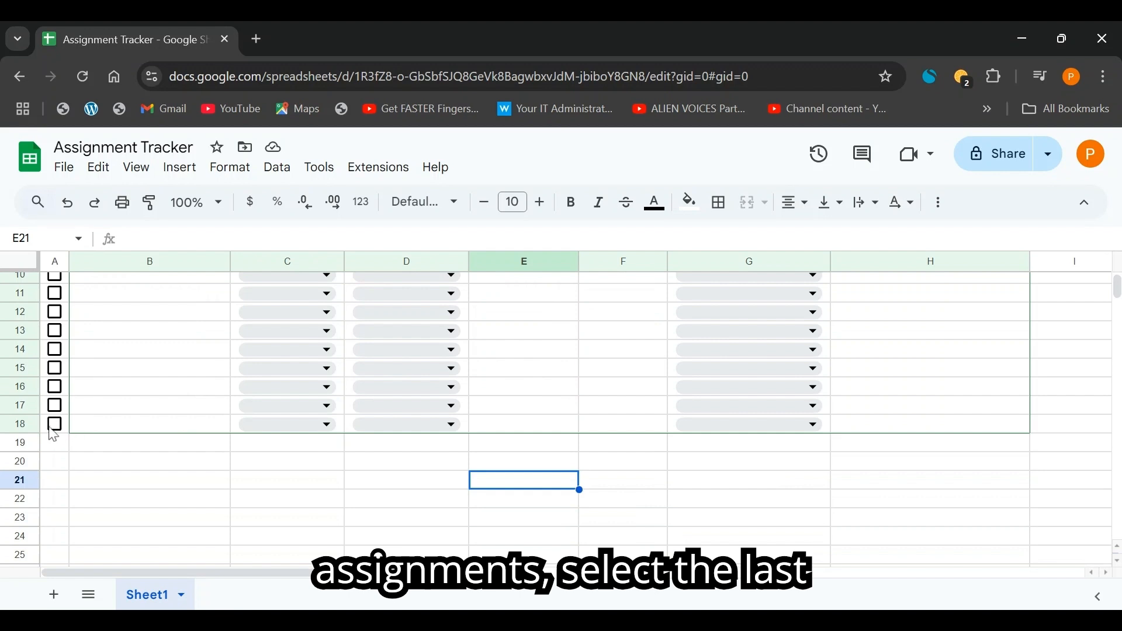
{"action": "left_click_drag", "start_coordinate": [53, 435], "coordinate": [285, 467]}
{"action": "left_click", "coordinate": [374, 462]}
{"action": "left_click", "coordinate": [55, 425]}
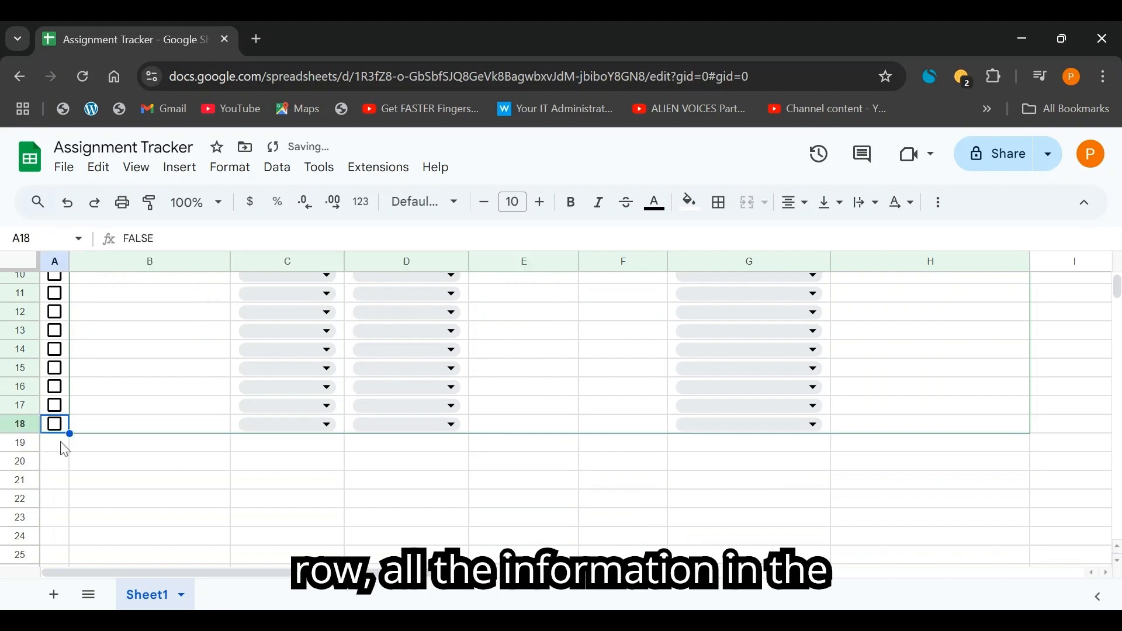
{"action": "left_click_drag", "start_coordinate": [73, 430], "coordinate": [1008, 543]}
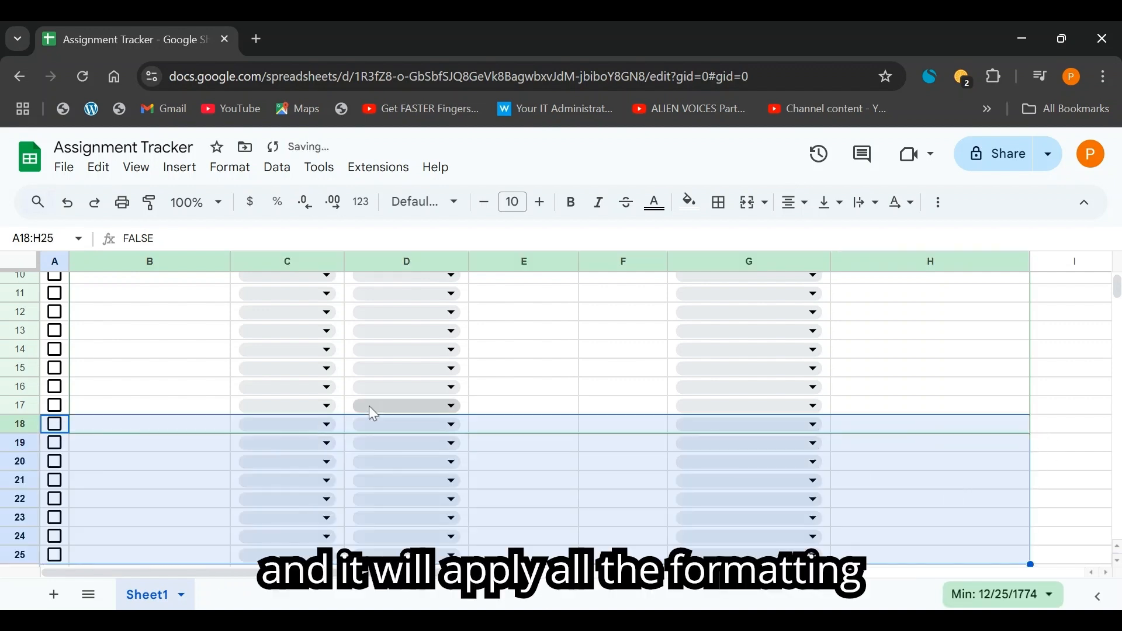
- Look over the extended tracker, checking the Assignment cells in the added rows 19 to 25
{"action": "scroll", "coordinate": [193, 368], "scroll_direction": "down", "scroll_amount": 2}
{"action": "left_click", "coordinate": [146, 344]}
{"action": "scroll", "coordinate": [170, 409], "scroll_direction": "up", "scroll_amount": 5}
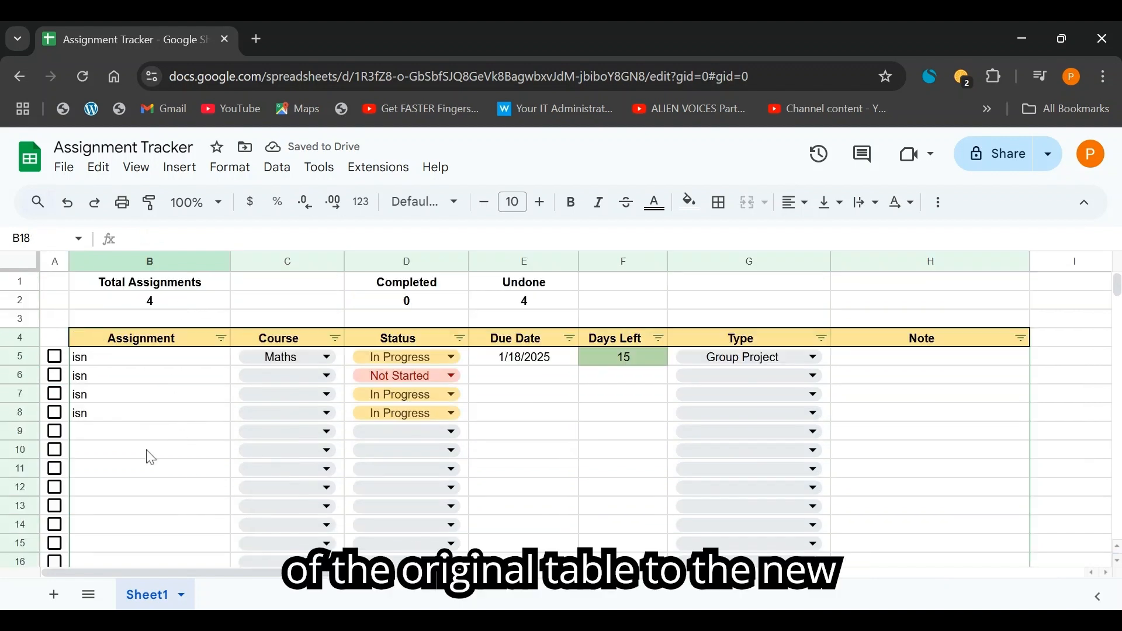
{"action": "scroll", "coordinate": [621, 418], "scroll_direction": "down", "scroll_amount": 5}
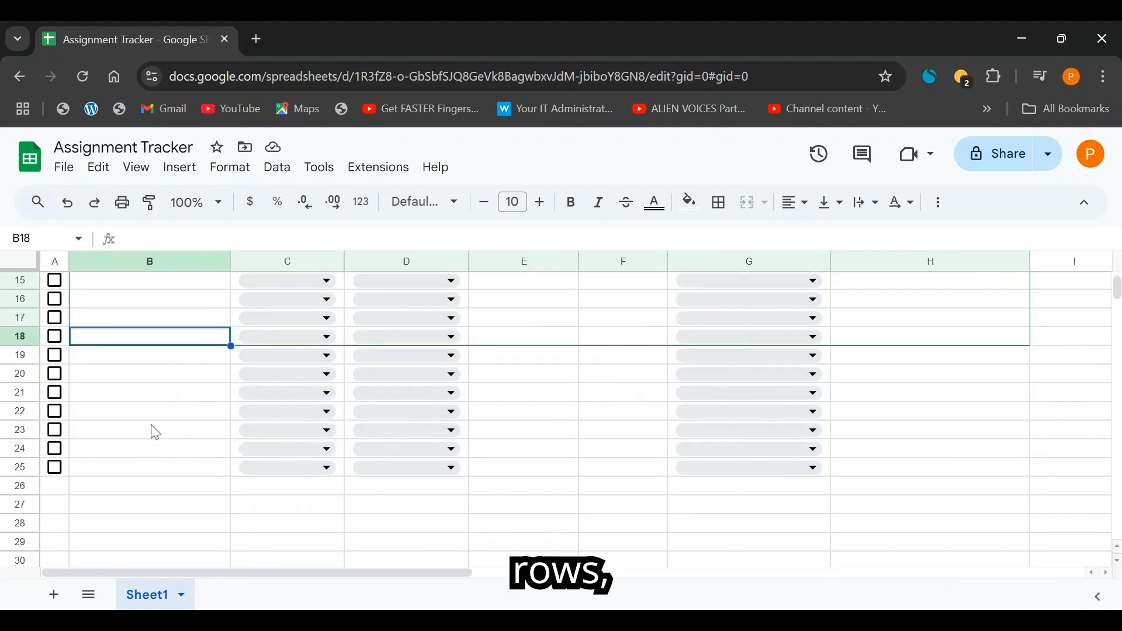
{"action": "left_click", "coordinate": [142, 357]}
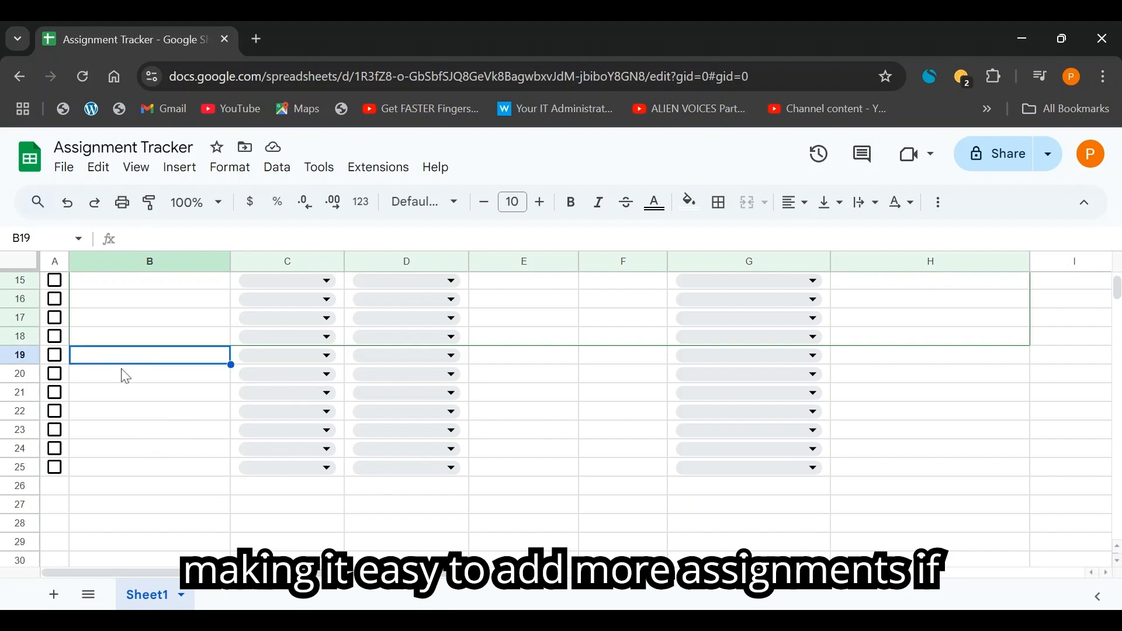
{"action": "left_click", "coordinate": [129, 374]}
{"action": "left_click", "coordinate": [142, 430]}
{"action": "left_click", "coordinate": [149, 450]}
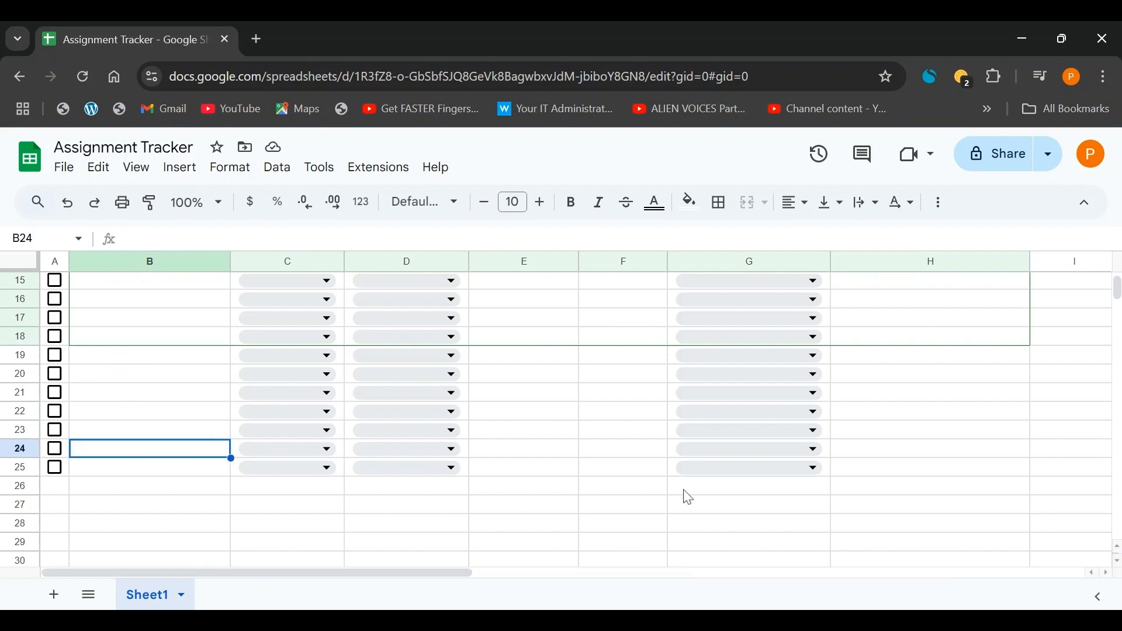